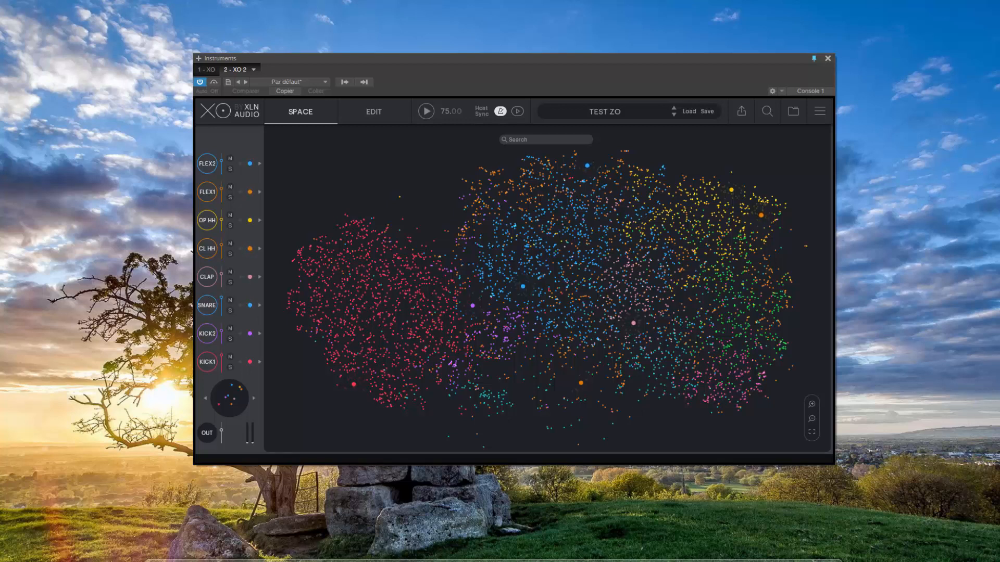
Open the folder chooser for adding a new sample folder and place it beside the Sample Folders dialog.
left_click_drag(535, 60, 482, 38)
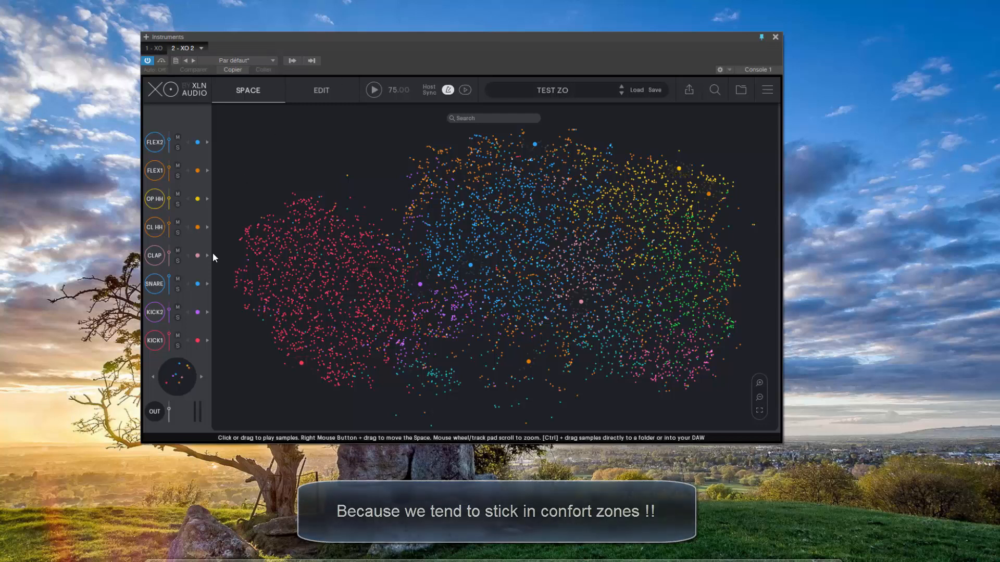
left_click(741, 95)
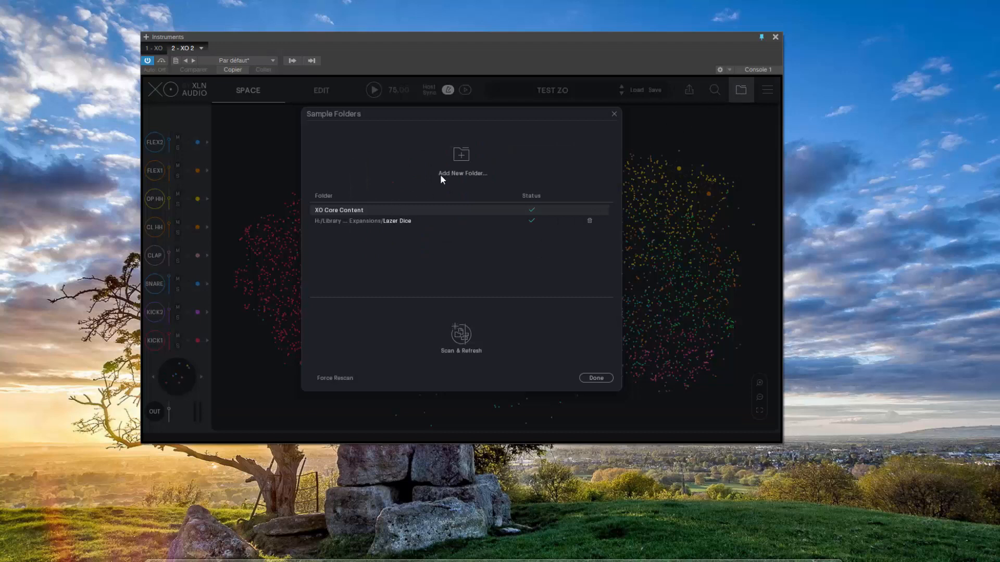
left_click(459, 154)
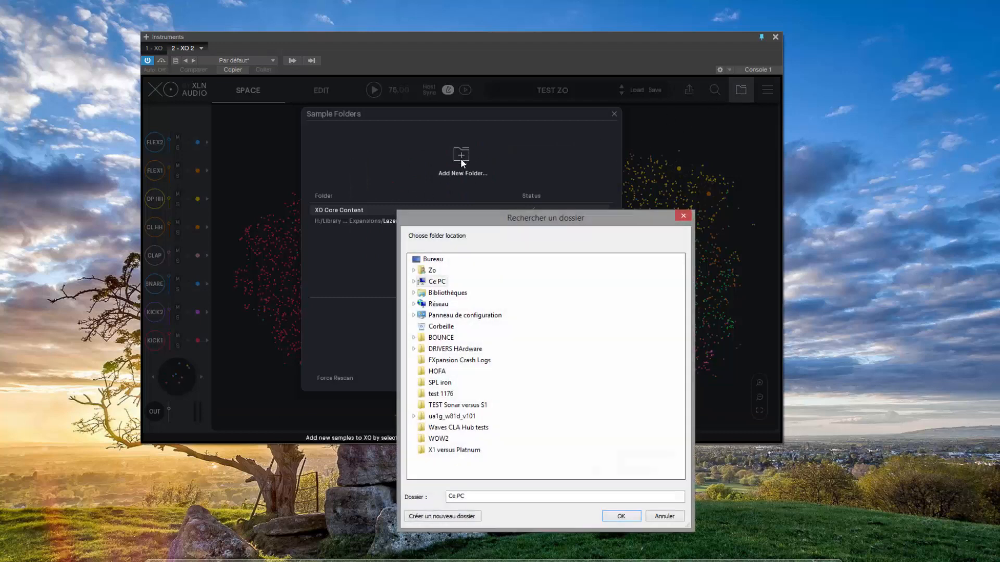
left_click_drag(521, 216, 669, 203)
left_click_drag(756, 182, 776, 160)
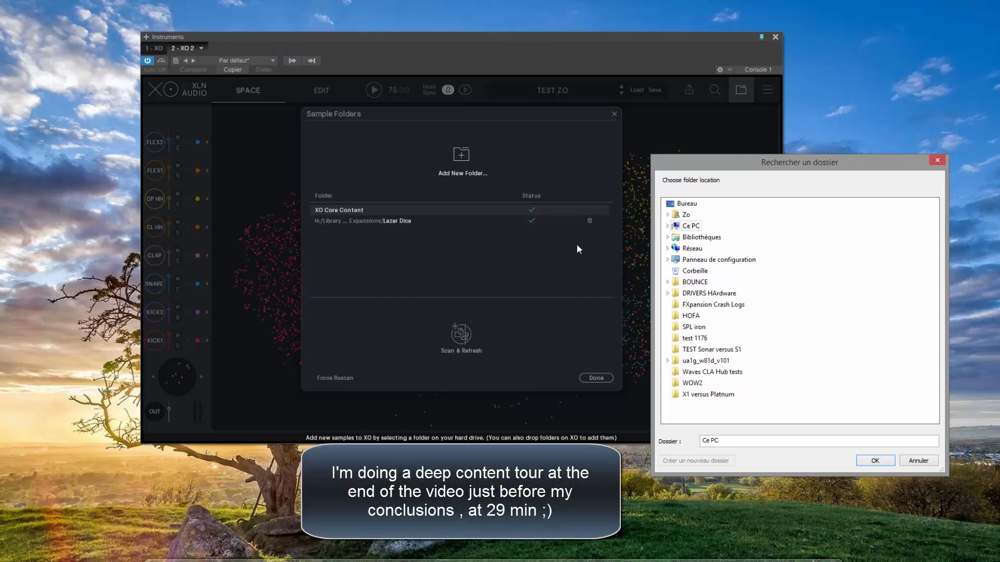
Add H:/Library/Wave Alchemy/Drum Tools 2/Drum_tools_02 as a sample folder and scan it into the sample database.
double_click(689, 225)
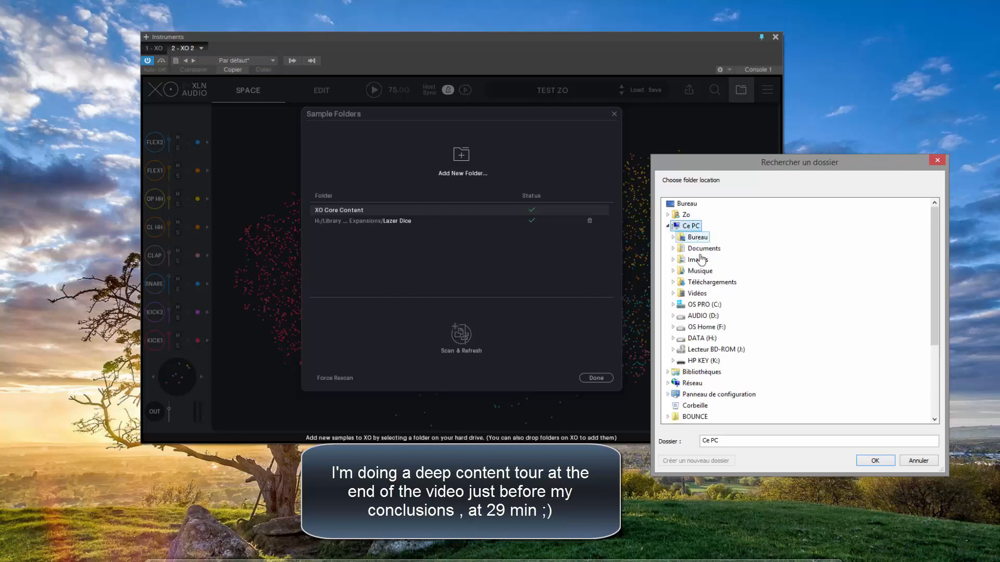
double_click(701, 337)
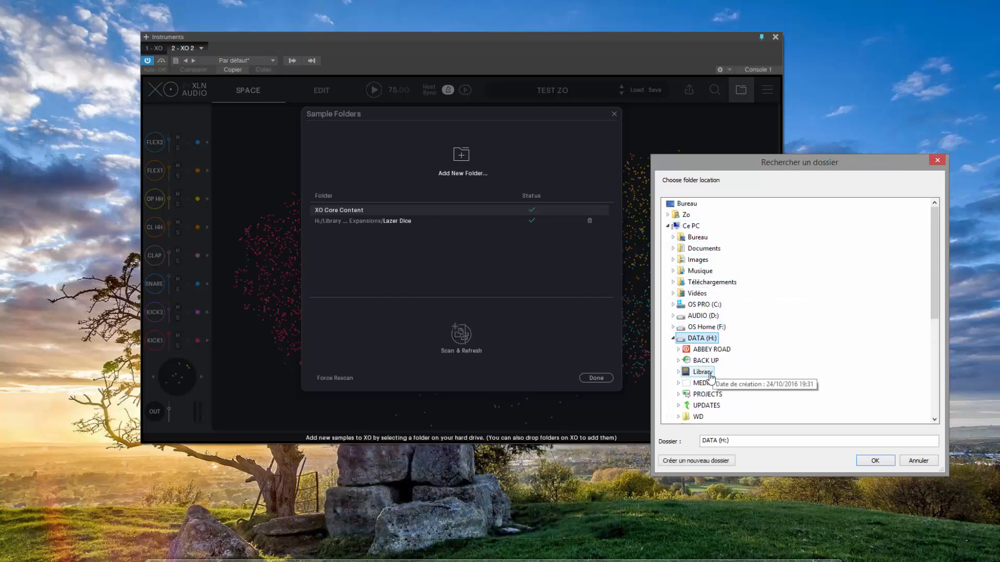
double_click(709, 373)
scroll(754, 357, "down", 10)
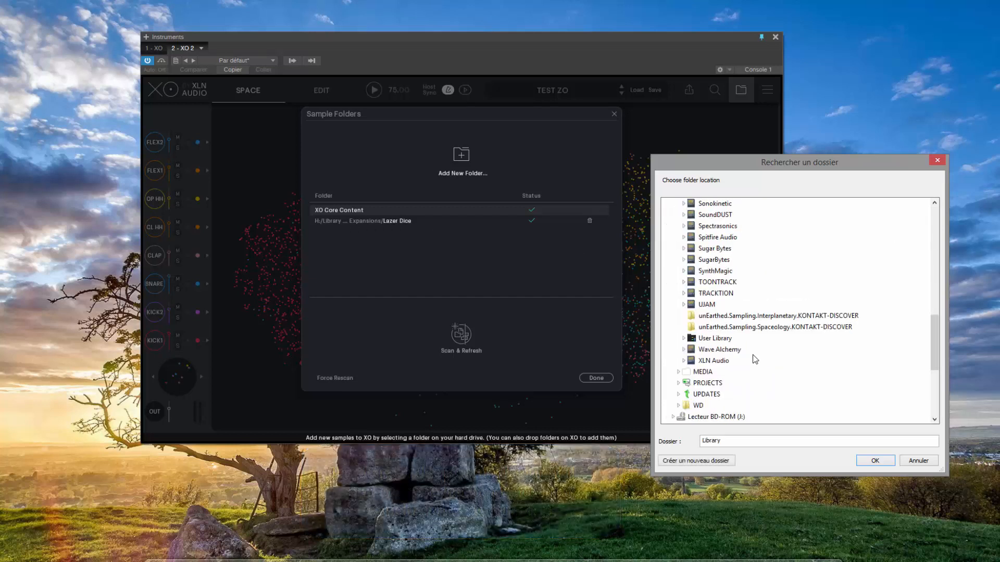
double_click(718, 349)
scroll(814, 335, "down", 3)
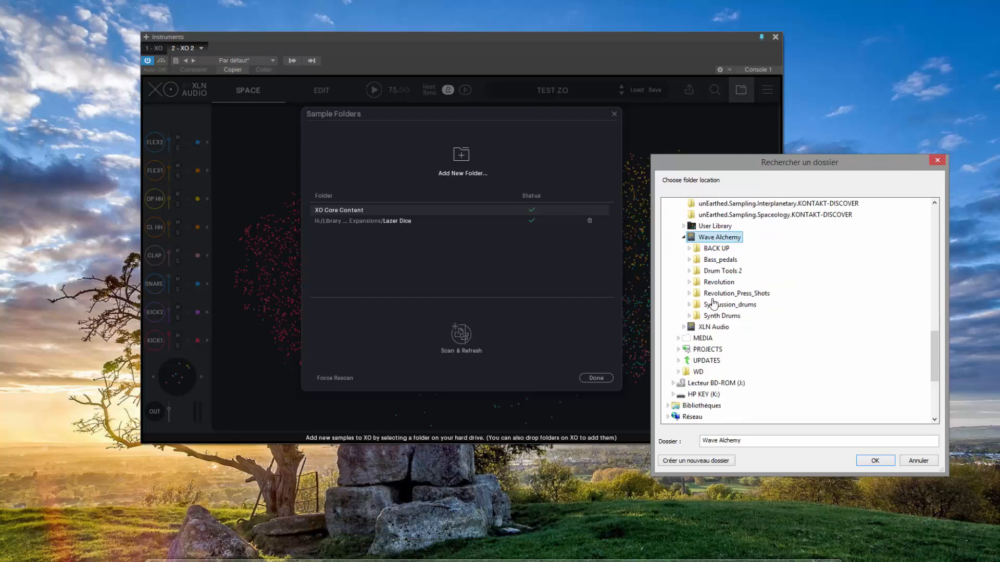
double_click(721, 270)
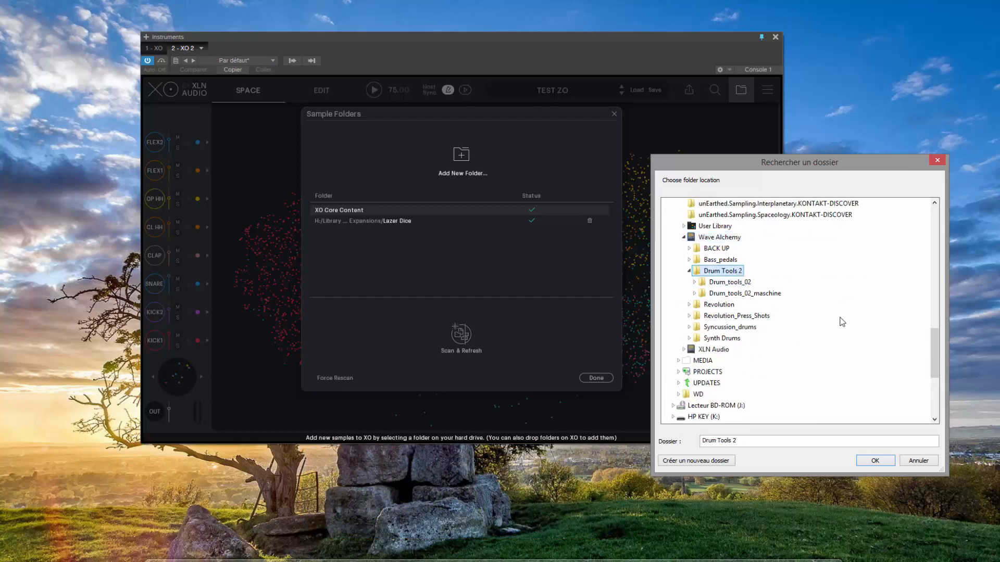
double_click(729, 282)
scroll(764, 367, "down", 1)
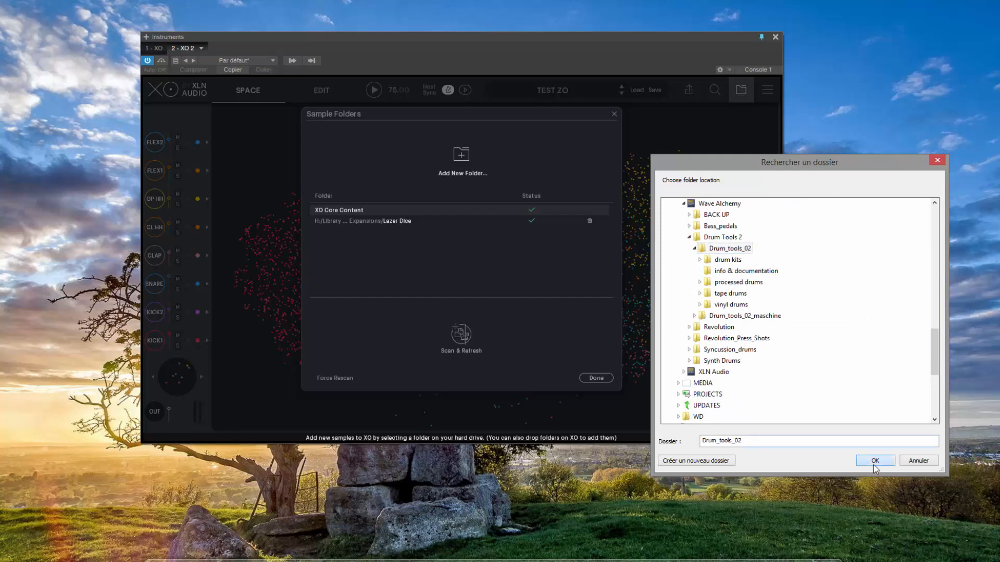
left_click(875, 461)
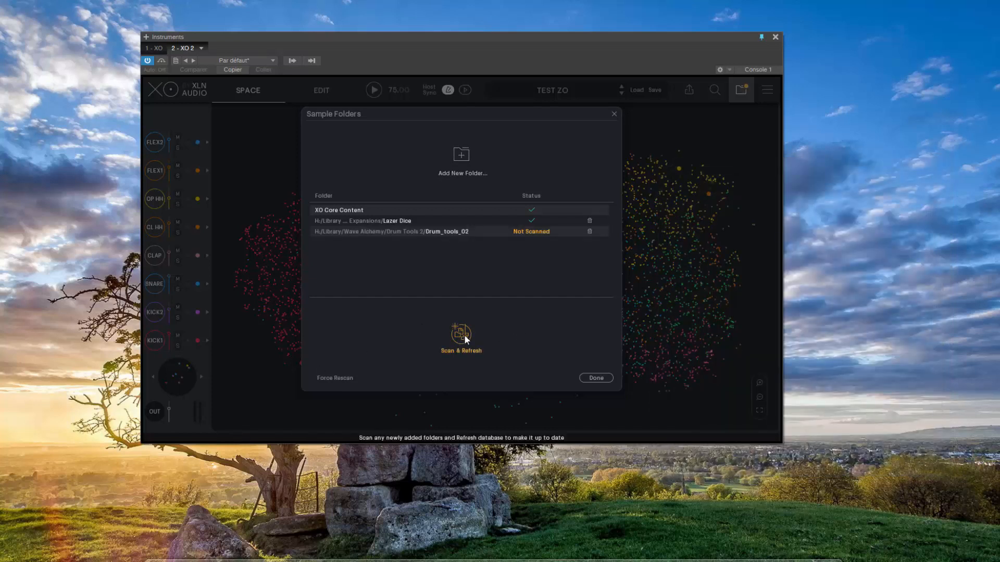
left_click(463, 334)
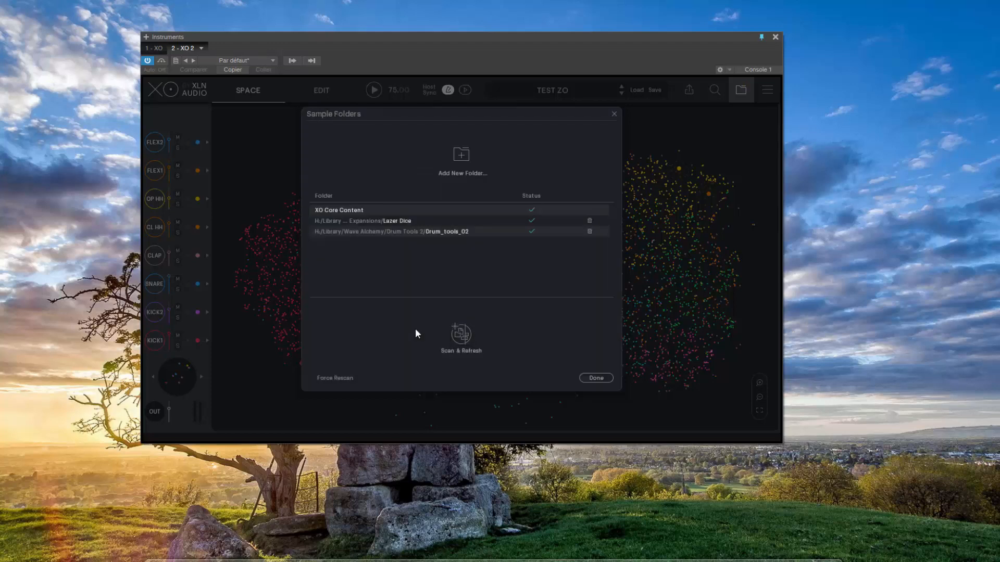
left_click(596, 378)
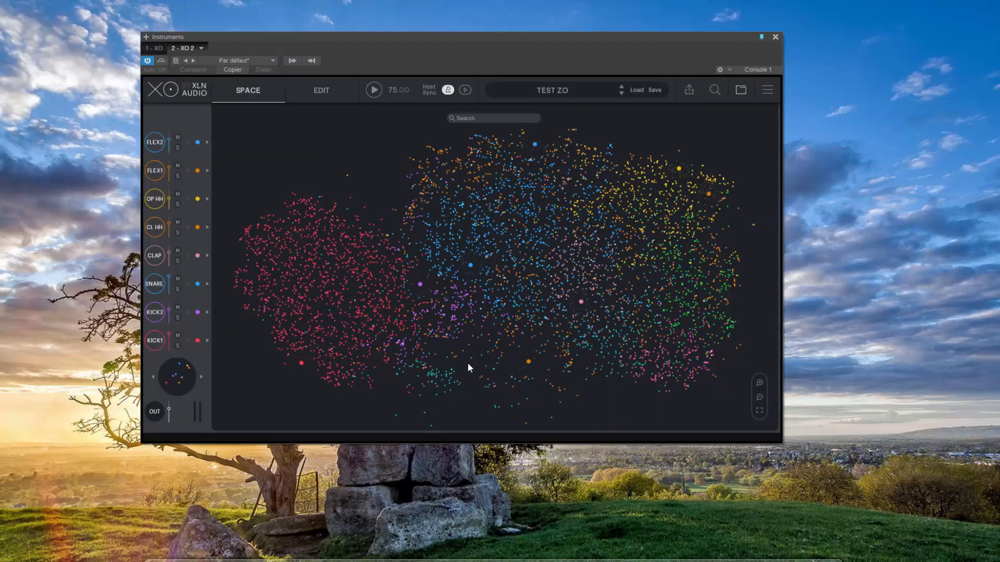
Filter the sample space to the Drum_tools_02 folder only, excluding XO Core Content and Lazer Dice.
left_click(716, 88)
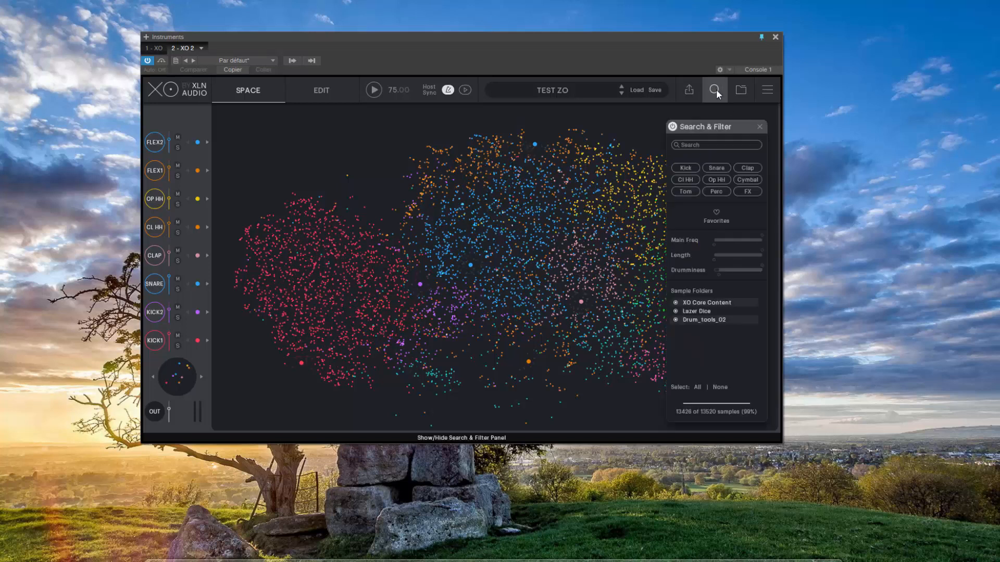
left_click(675, 311)
left_click(675, 303)
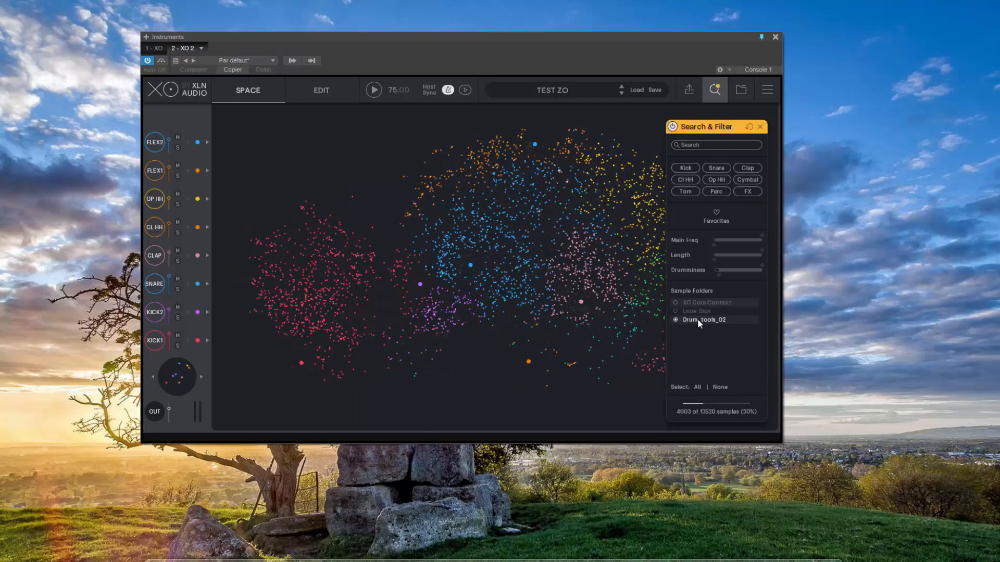
left_click(761, 128)
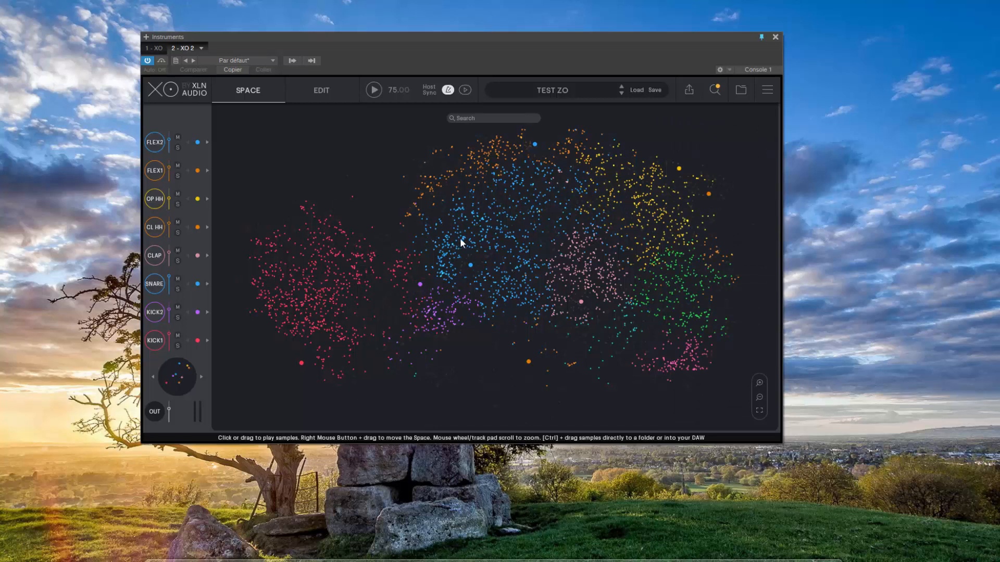
Audition various samples across the red, purple and blue clusters of the sample space.
left_click(312, 324)
left_click(330, 301)
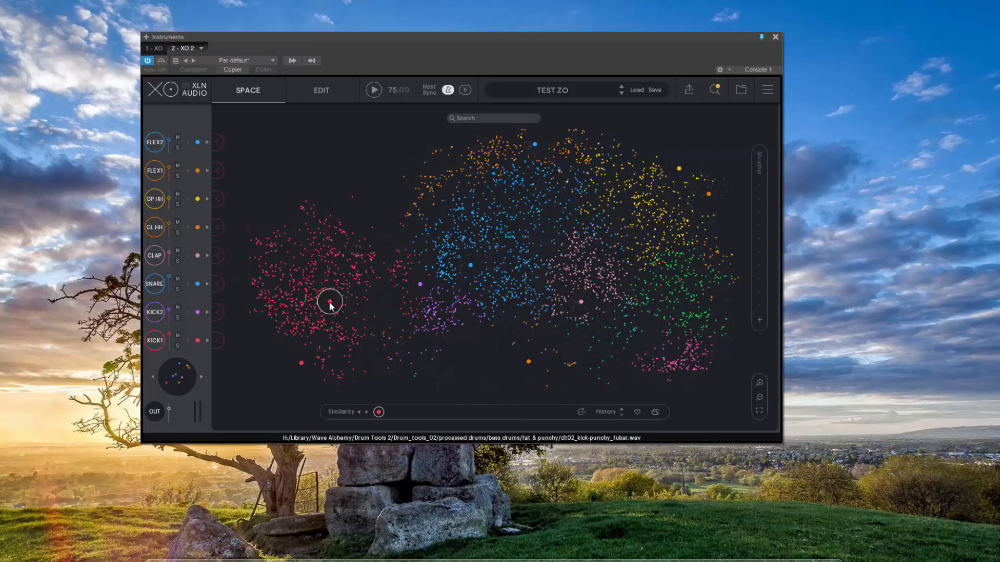
left_click(358, 276)
left_click(328, 272)
left_click(309, 301)
left_click(444, 310)
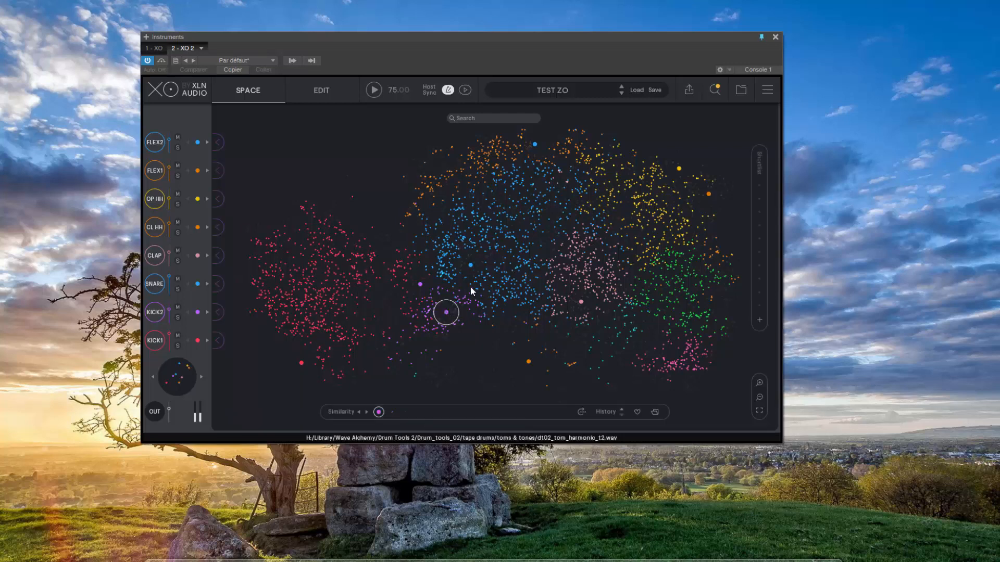
left_click(475, 279)
left_click(468, 241)
left_click(465, 245)
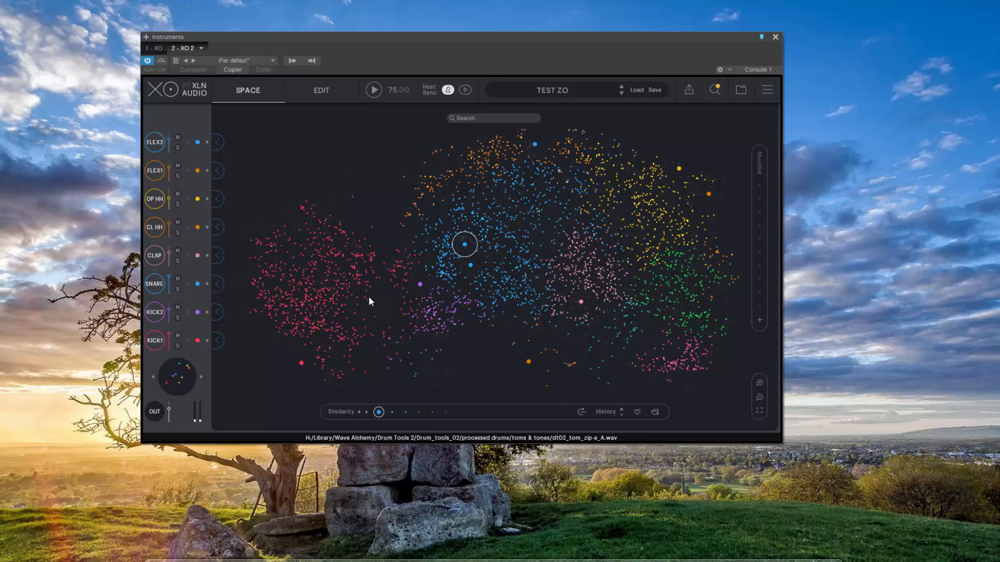
left_click(323, 324)
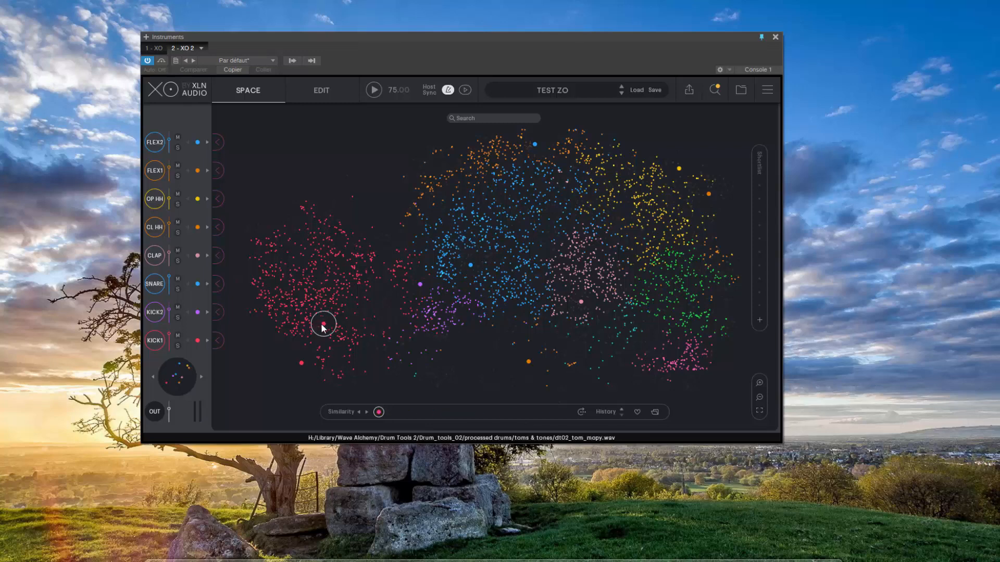
Step three samples forward through the similarity list of the selected red sample, and audition a sample close to the original.
scroll(321, 326, "up", 5)
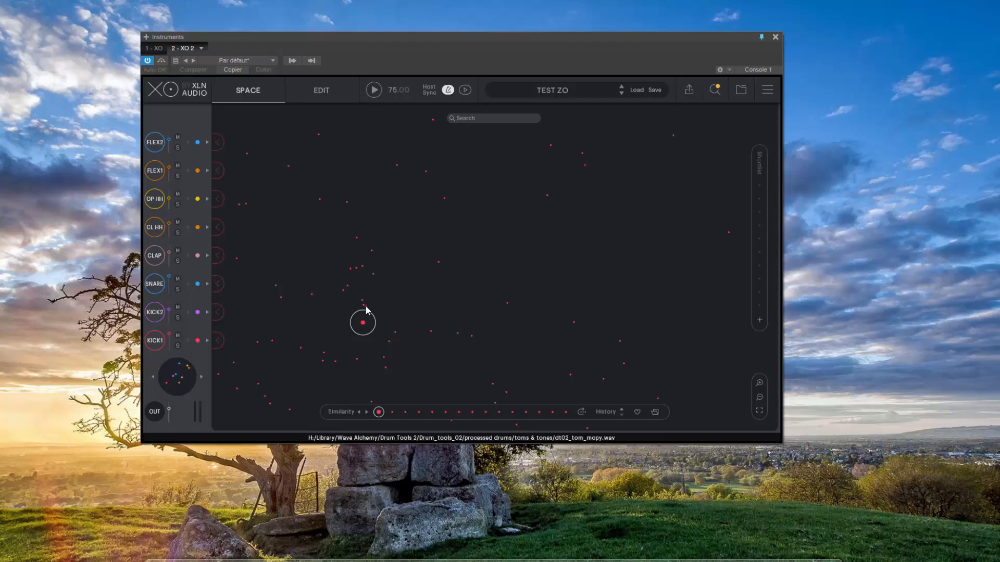
key("Right")
key("Right")
key("Right")
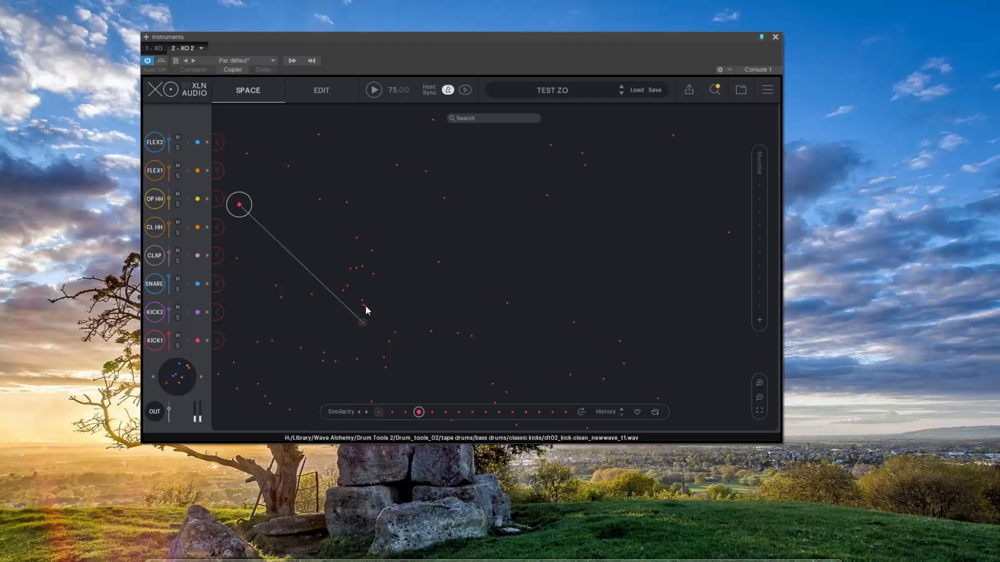
left_click(363, 305)
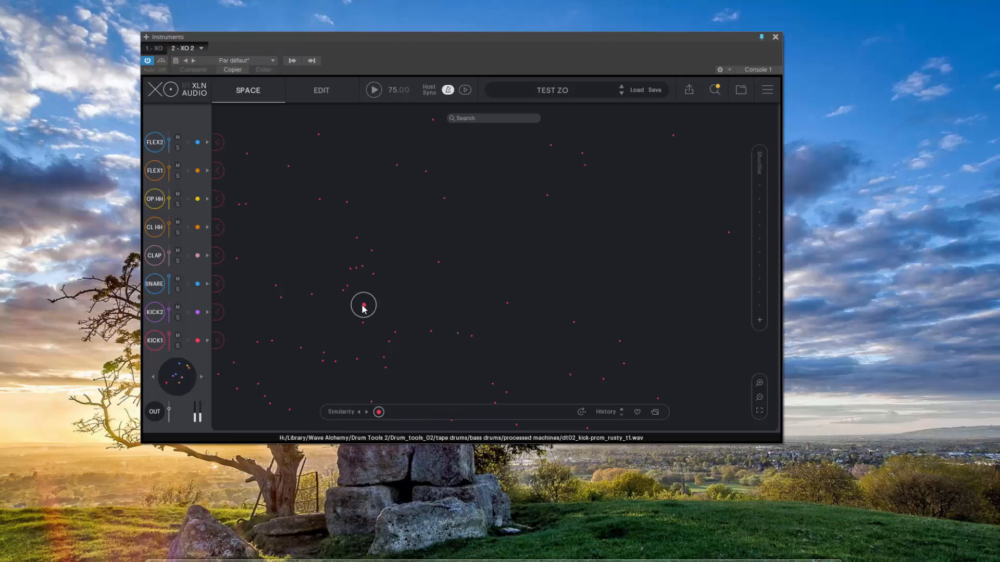
Audition further neighbouring kick samples in the lower part of the red cluster.
left_click_drag(393, 334, 347, 275)
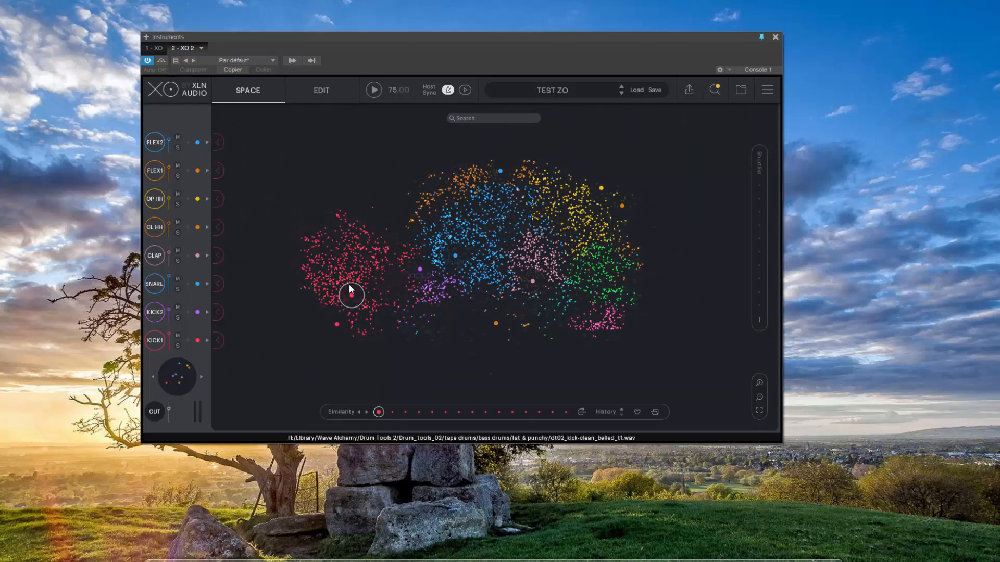
scroll(360, 291, "up", 5)
scroll(360, 291, "down", 1)
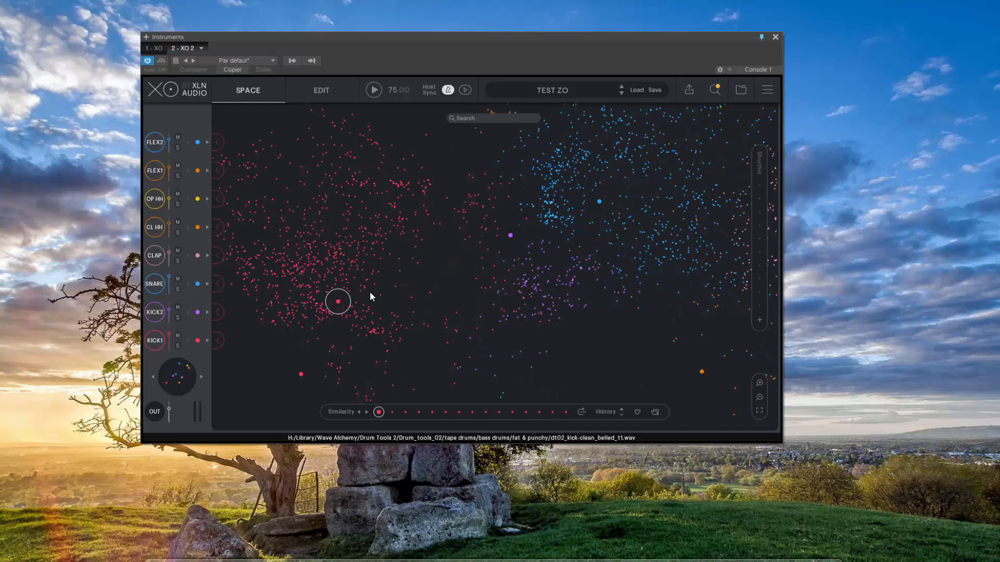
left_click(330, 312)
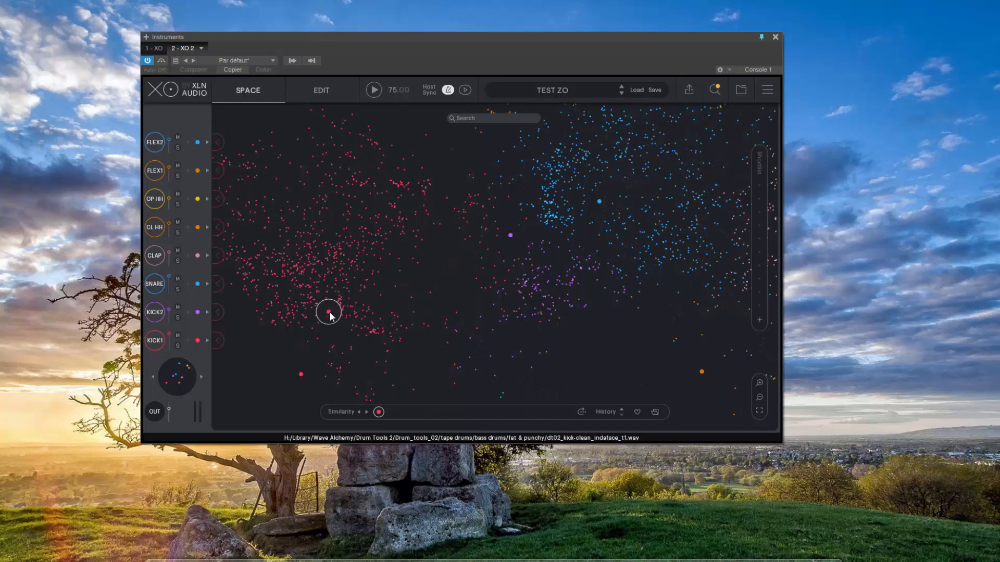
left_click(336, 281)
left_click(335, 265)
left_click(337, 298)
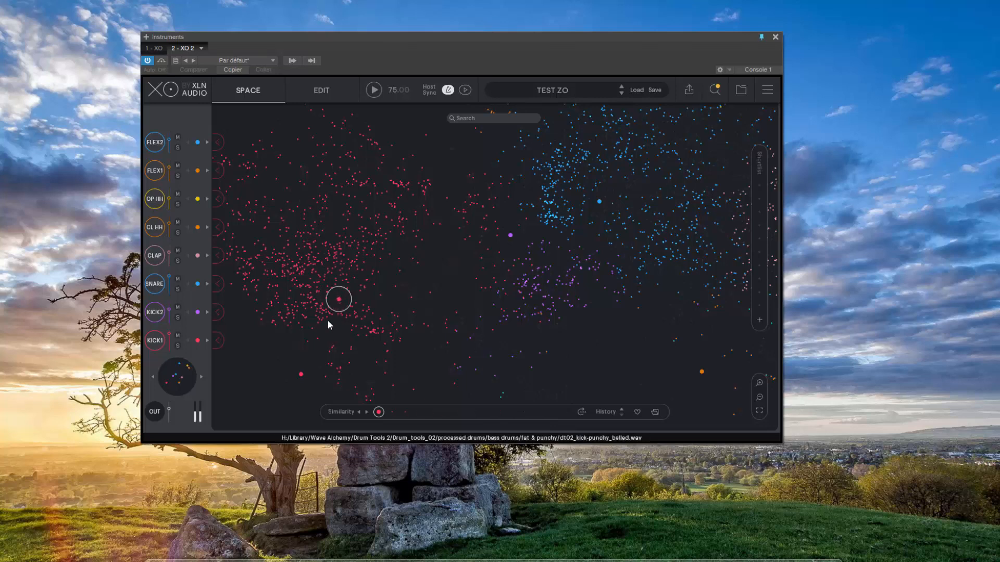
left_click(327, 317)
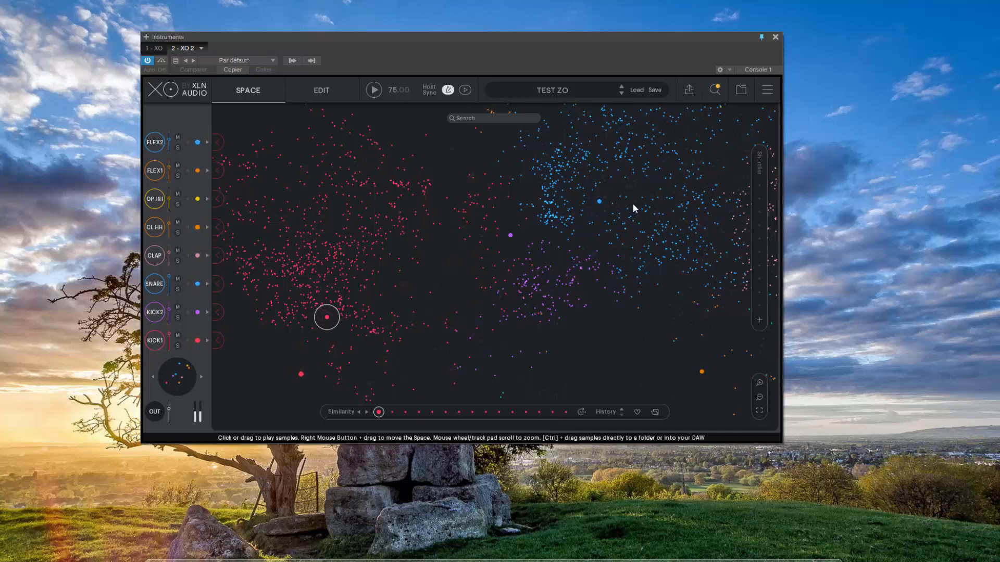
Deselect the current sample and advance all kit sounds together to similar samples, four times in a row.
scroll(455, 243, "down", 3)
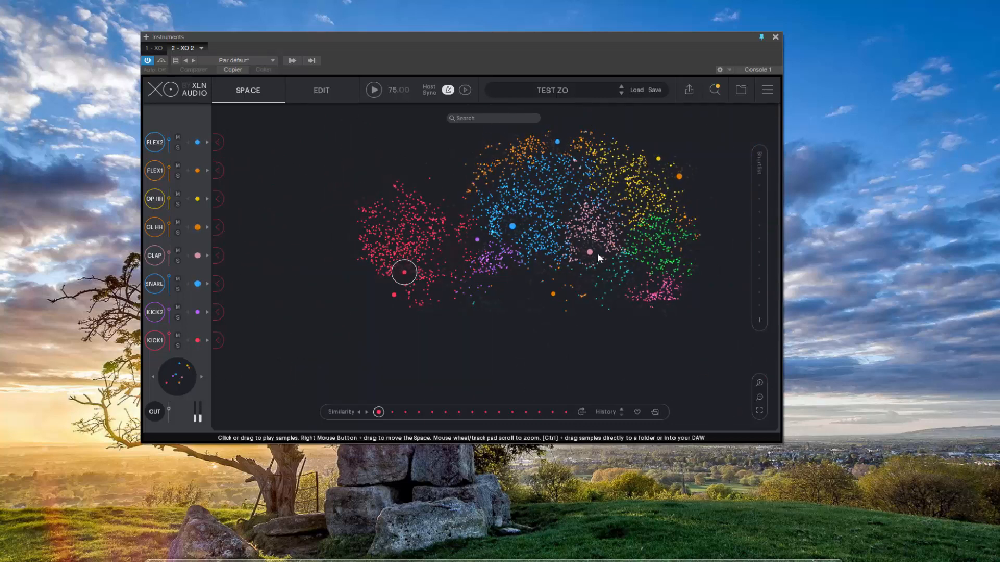
left_click(478, 333)
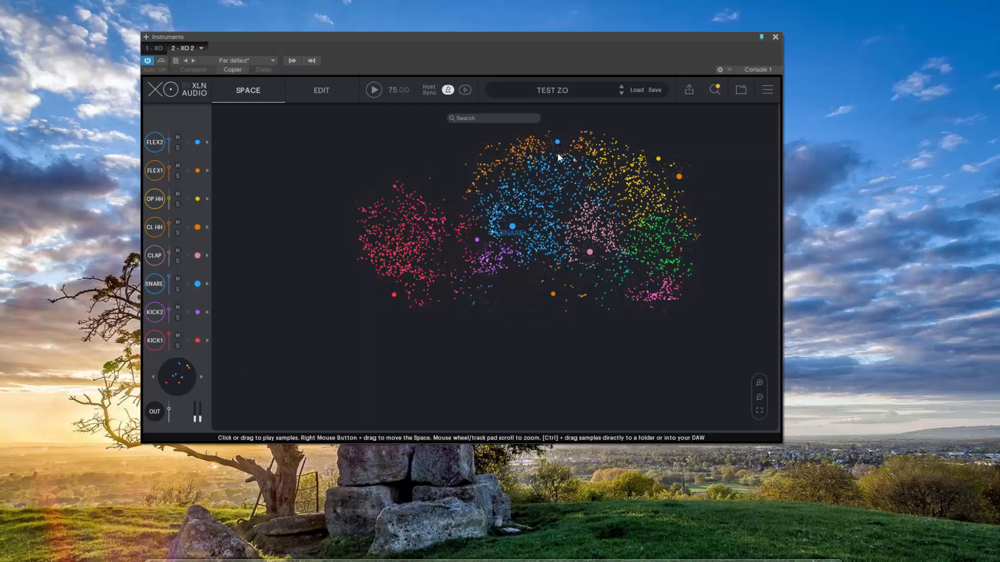
left_click(200, 378)
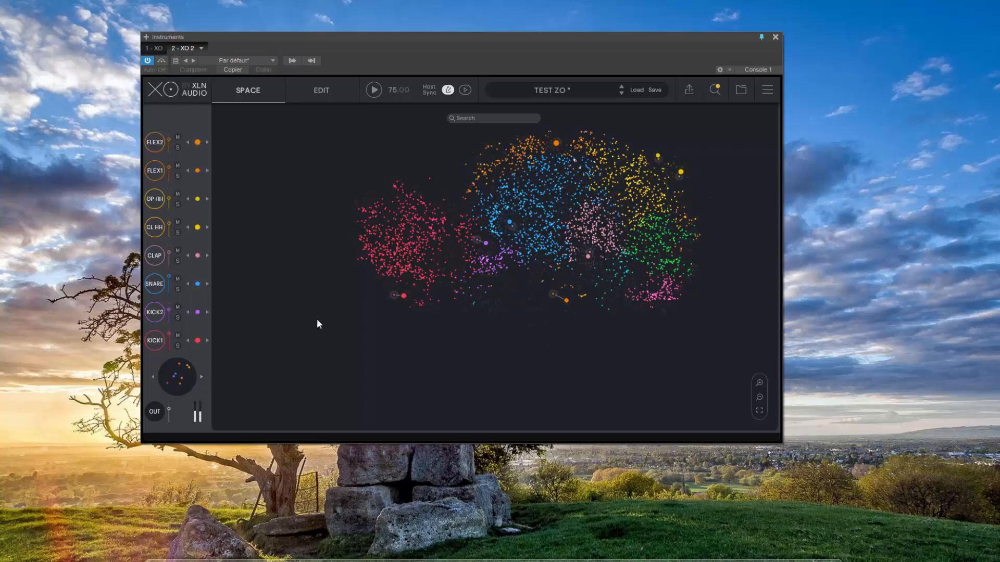
left_click(201, 377)
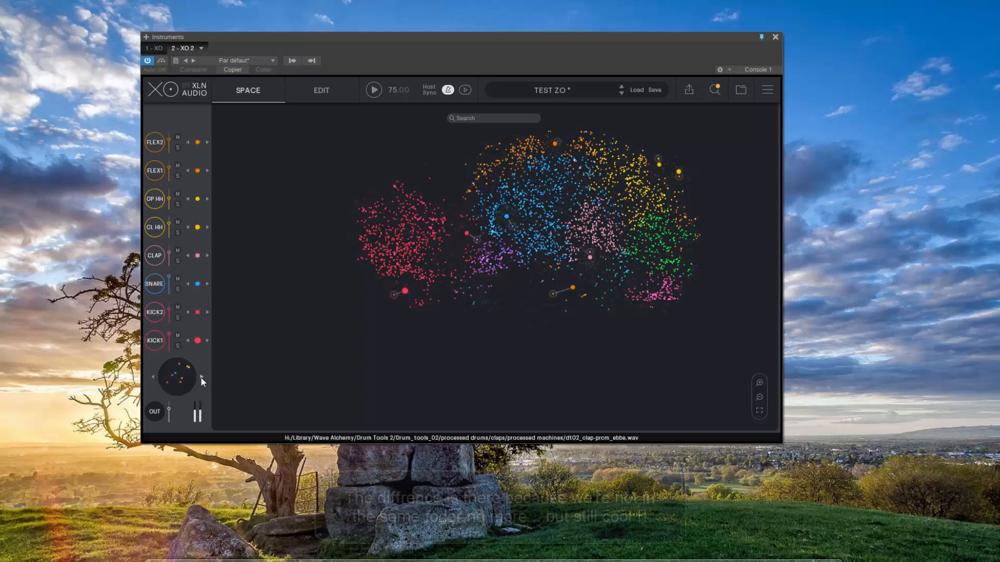
left_click(759, 411)
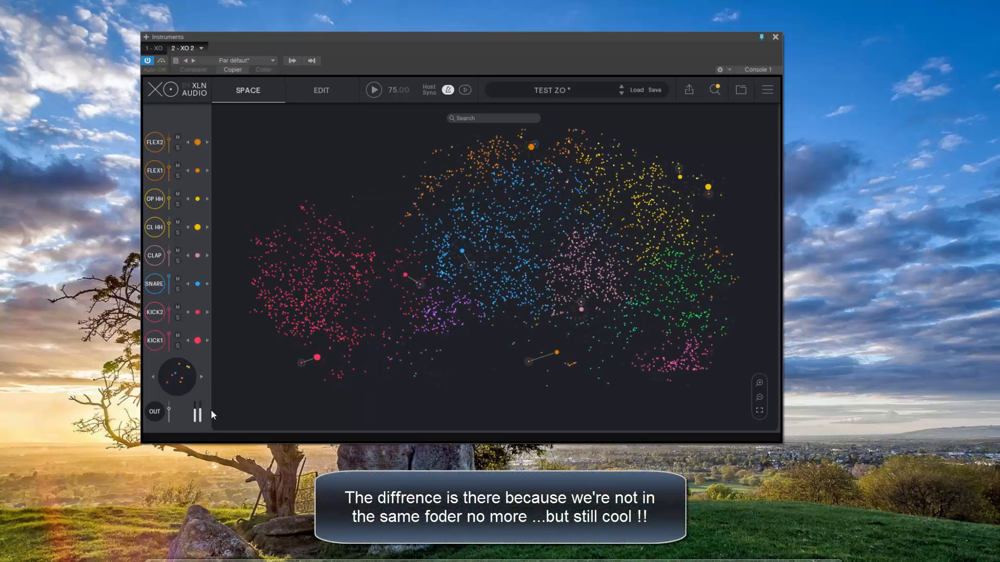
left_click(201, 375)
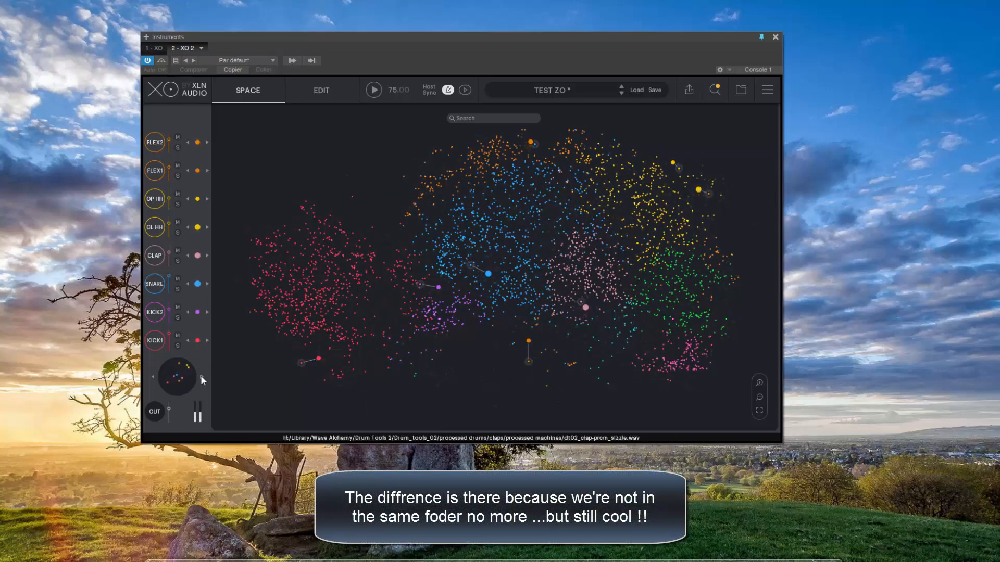
left_click(201, 375)
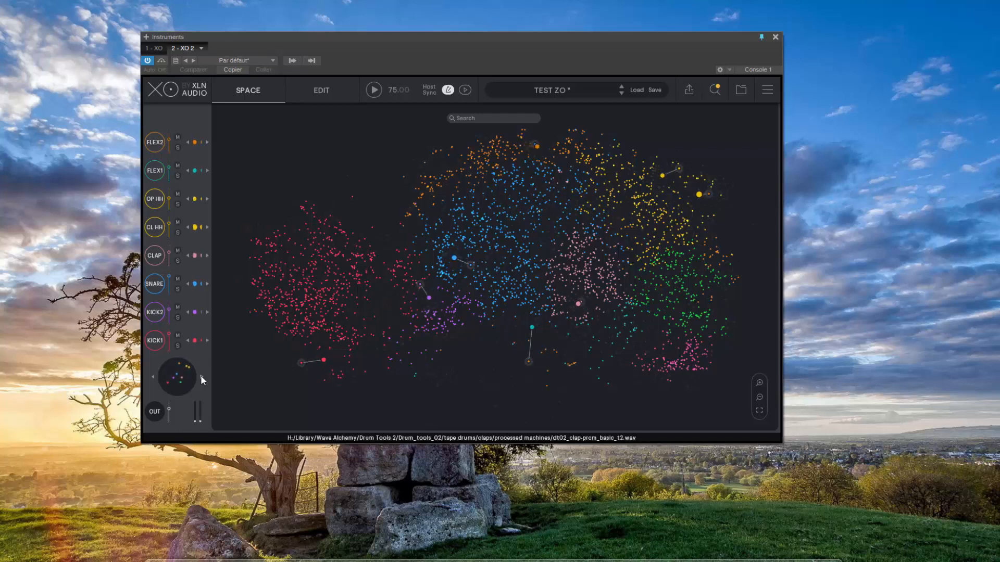
Step the whole kit back to its original sounds, select the KICK1 pad and view its settings on the edit page.
left_click(151, 376)
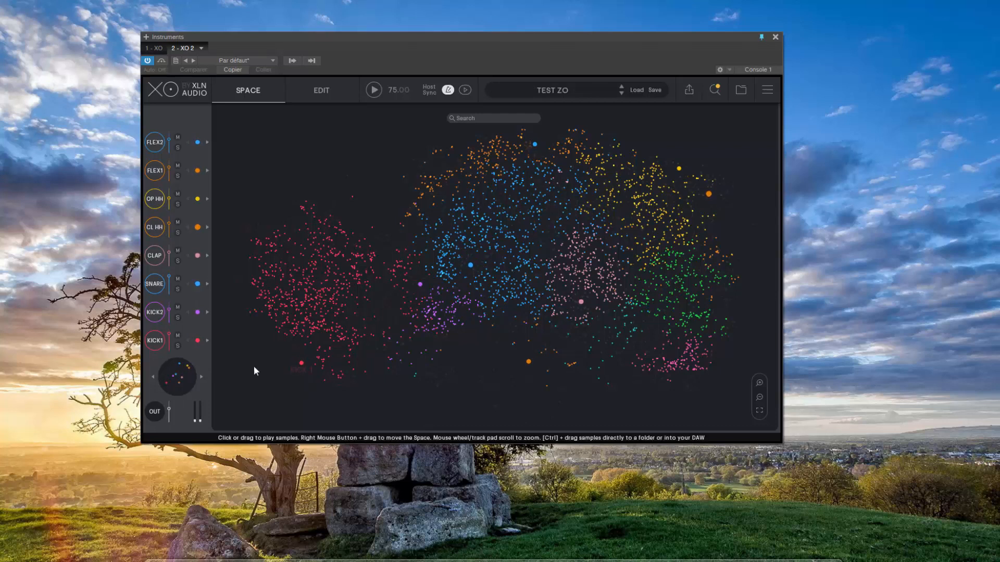
left_click(154, 341)
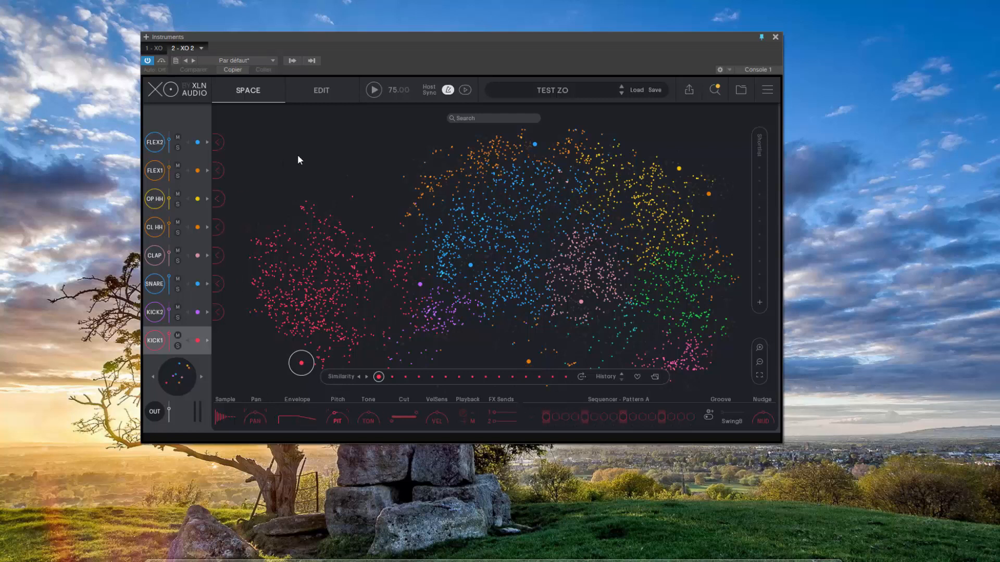
left_click(323, 92)
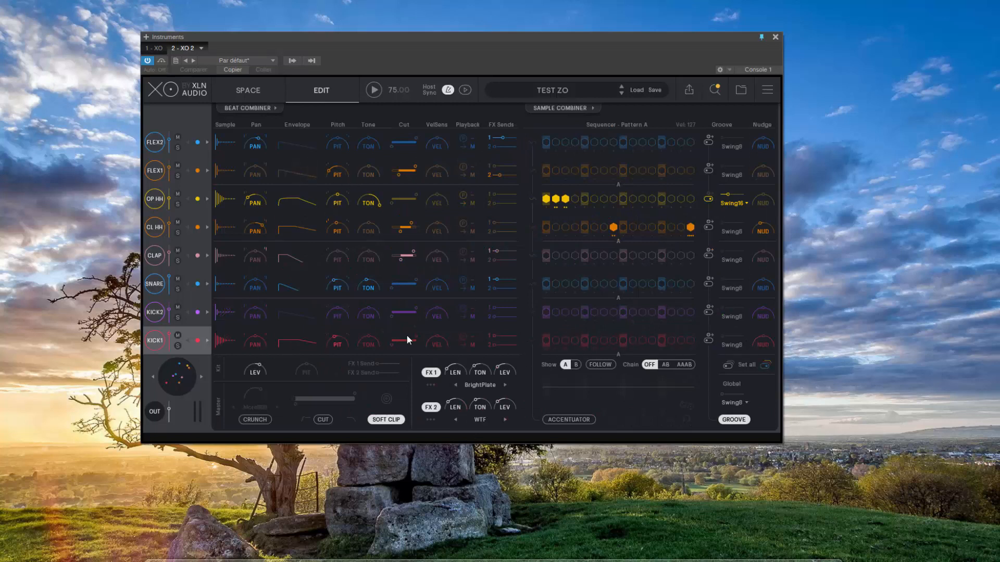
left_click(249, 97)
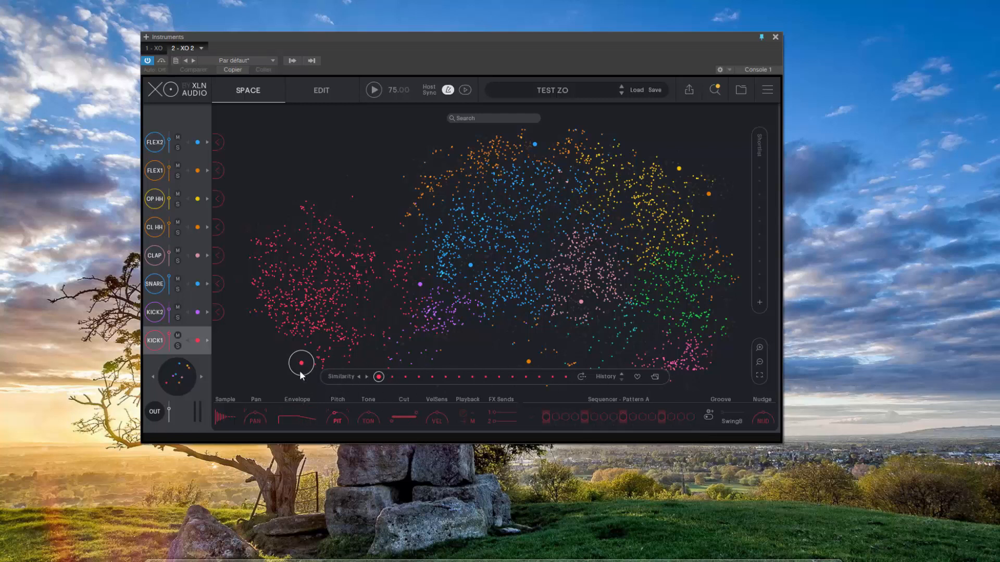
Advance the KICK1 pad six samples forward through its similarity list.
left_click(155, 342)
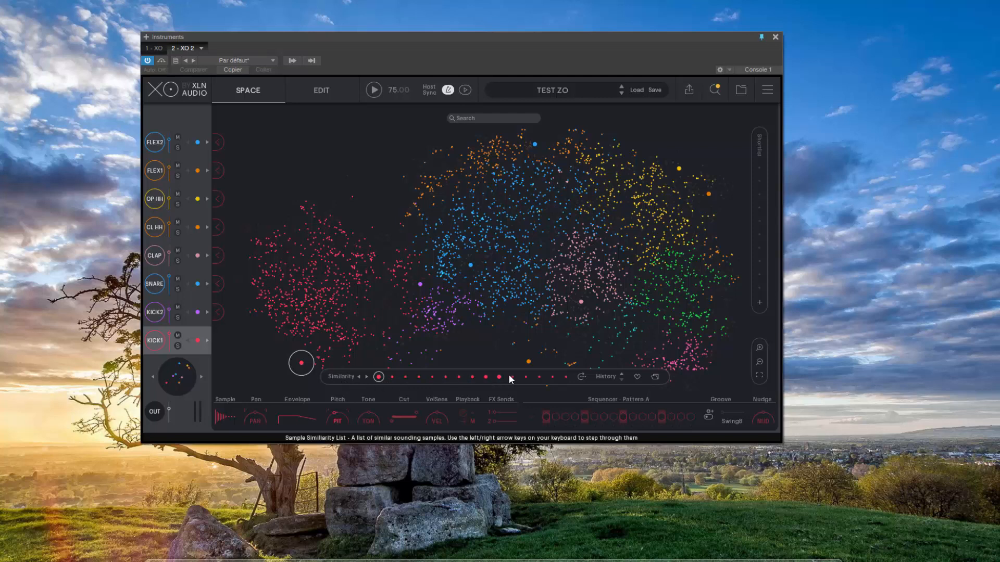
left_click(366, 377)
left_click(366, 376)
left_click(367, 377)
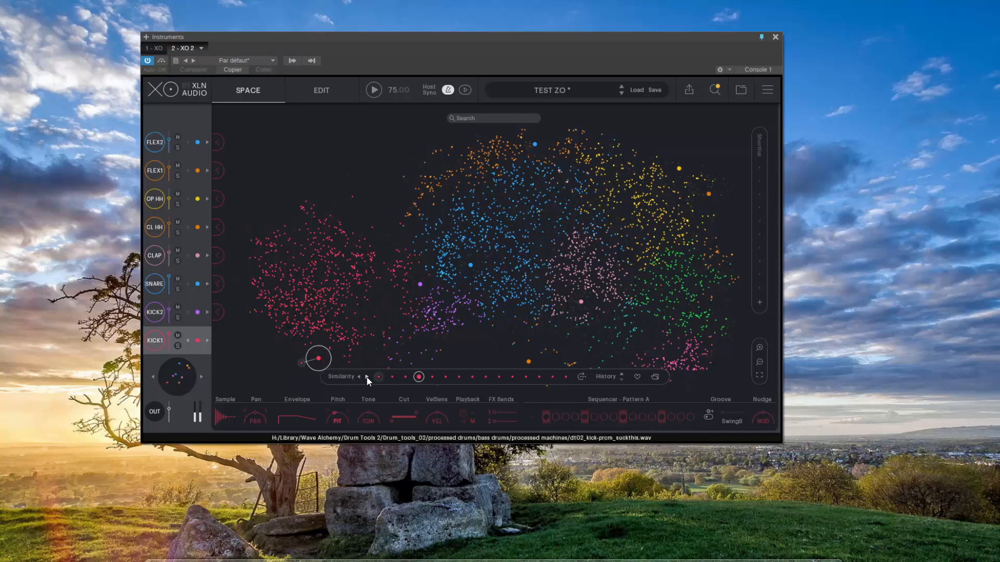
left_click(367, 377)
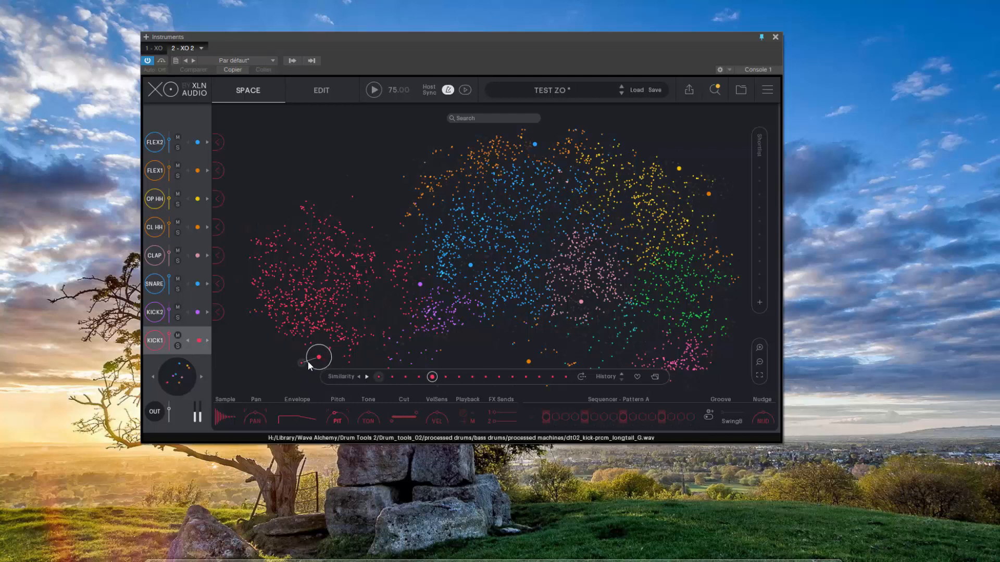
left_click(365, 377)
left_click(366, 377)
Step the KICK1 pad back through its similarity list to its original sample.
left_click(358, 378)
left_click(358, 377)
left_click(358, 378)
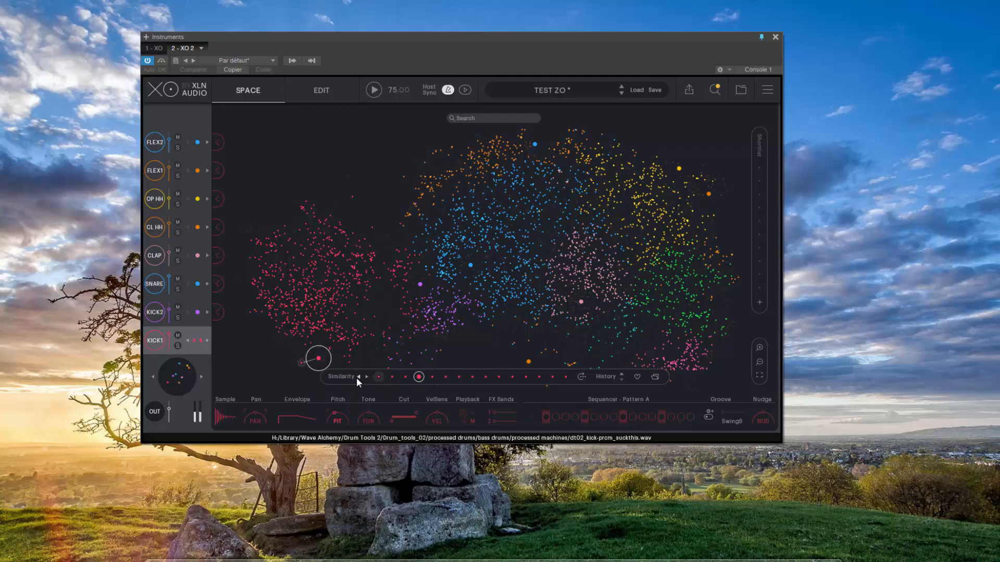
left_click(357, 377)
left_click(358, 377)
left_click(357, 377)
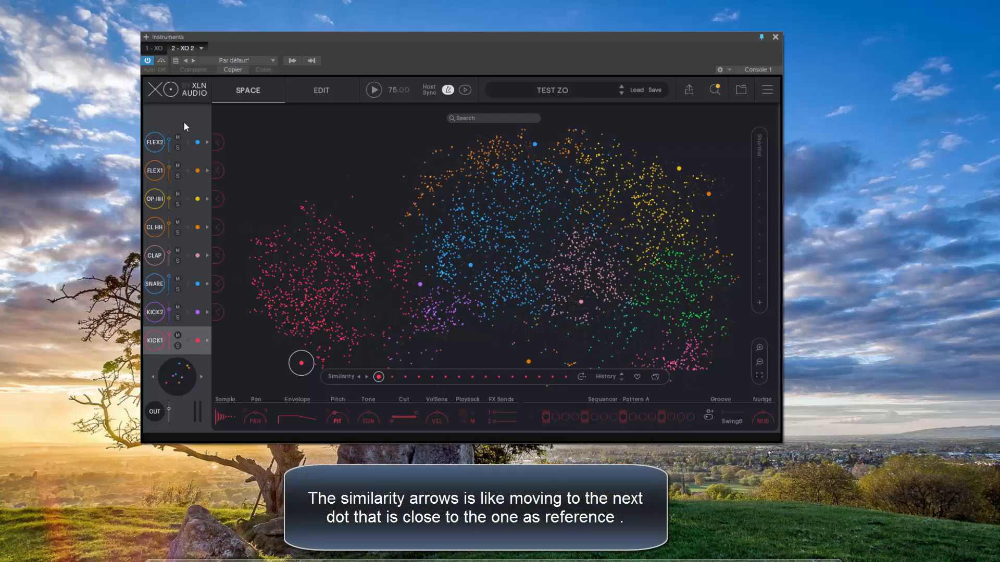
Advance all kit sounds together through several similar samples and return them to the original kit.
left_click(201, 375)
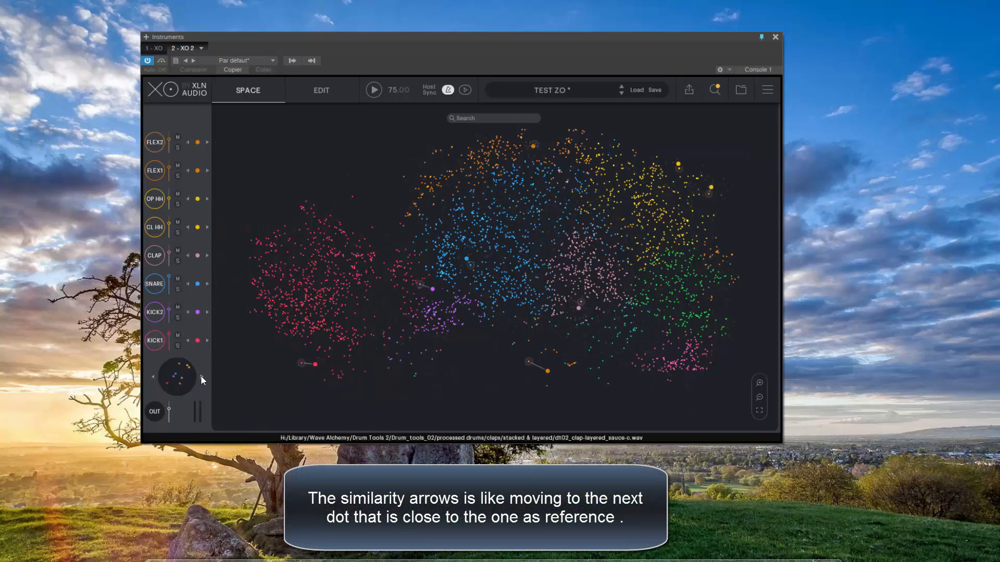
left_click(201, 376)
left_click(201, 376)
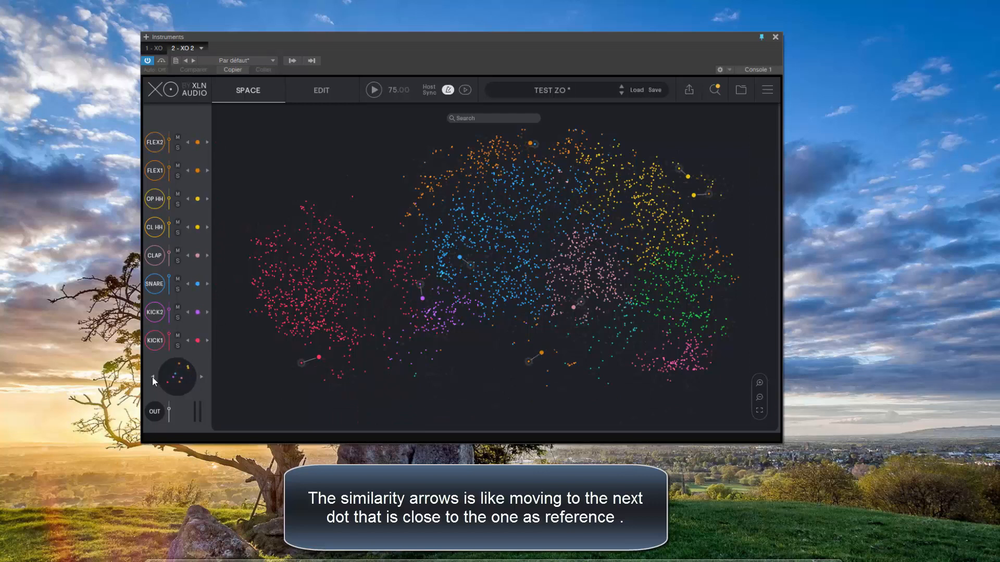
left_click(202, 376)
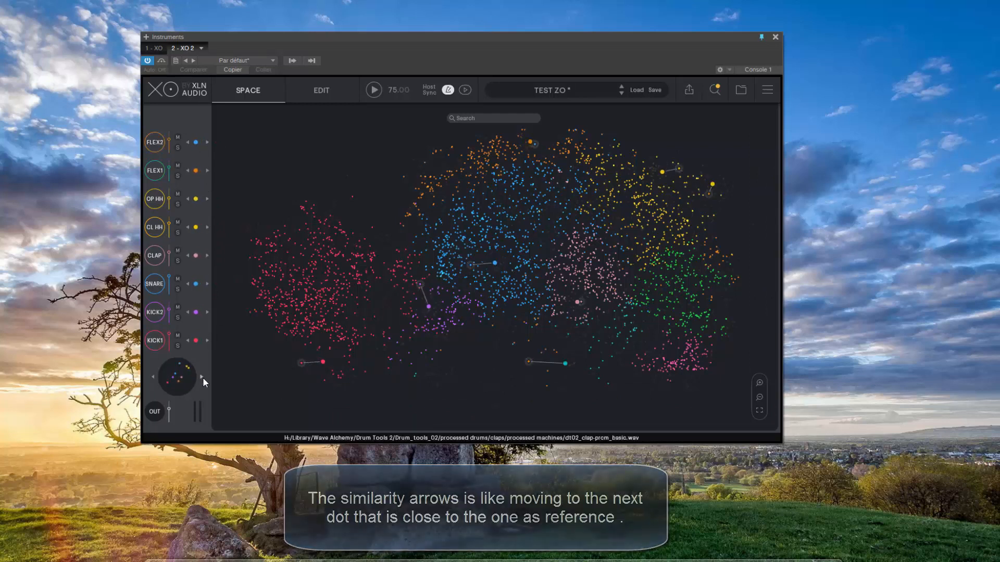
left_click(154, 377)
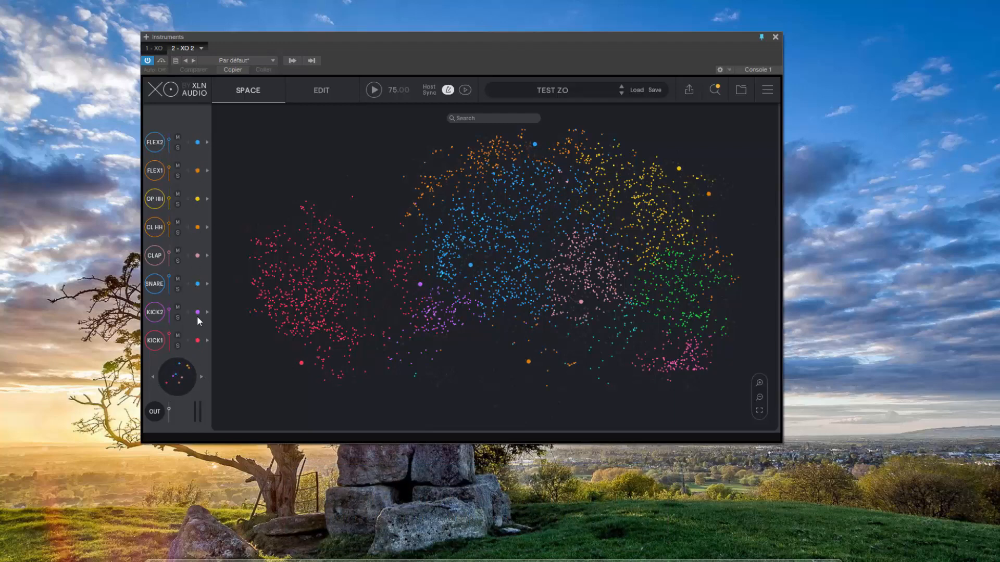
Open the Sample Combiner and advance all pads together eight positions along their similar samples.
left_click(323, 92)
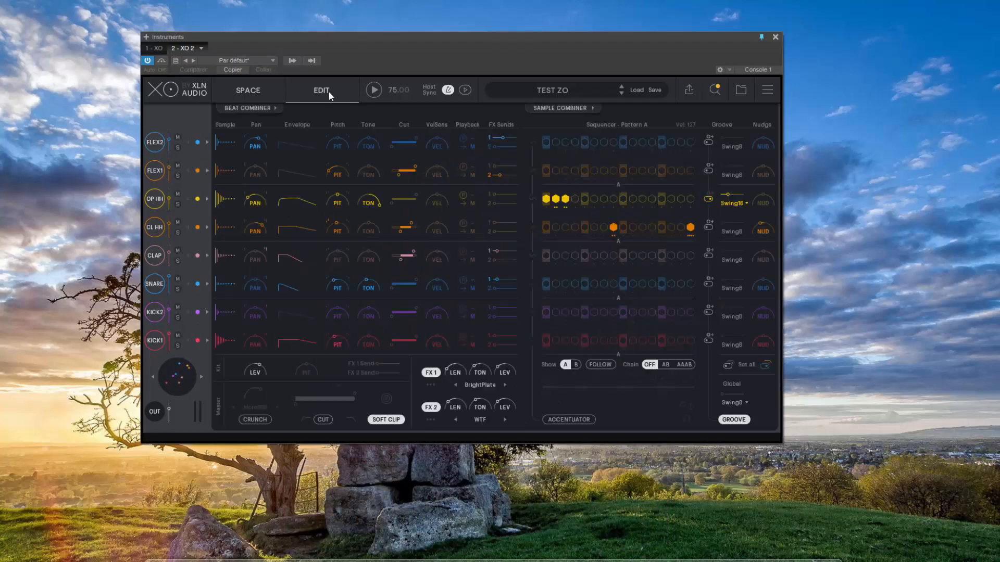
left_click(551, 108)
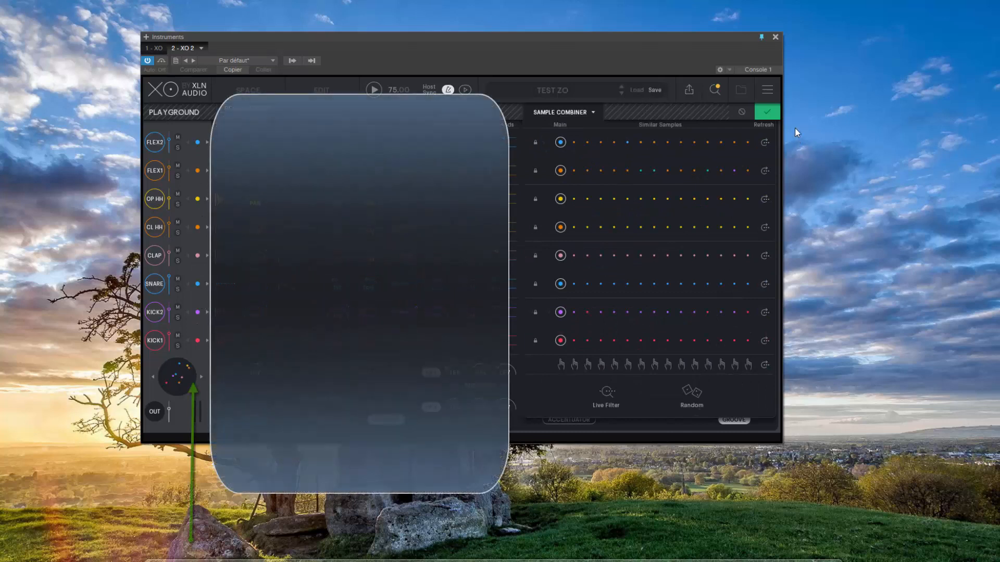
left_click(202, 377)
left_click(202, 377)
left_click(202, 377)
left_click(202, 377)
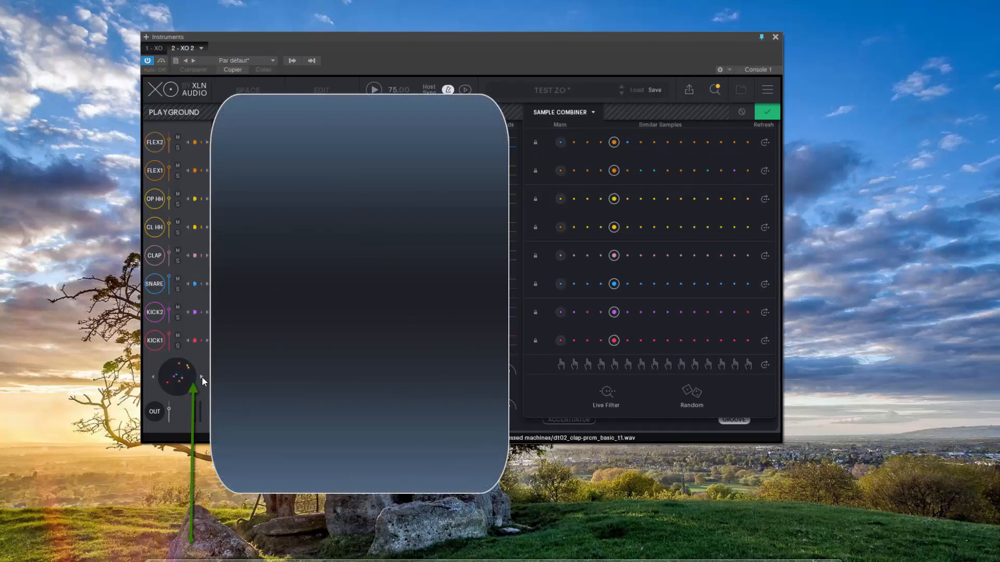
left_click(202, 377)
left_click(202, 377)
left_click(202, 377)
left_click(202, 377)
Step all pads back to their main samples, discard the Sample Combiner session and return to the sample space.
left_click(155, 373)
left_click(155, 374)
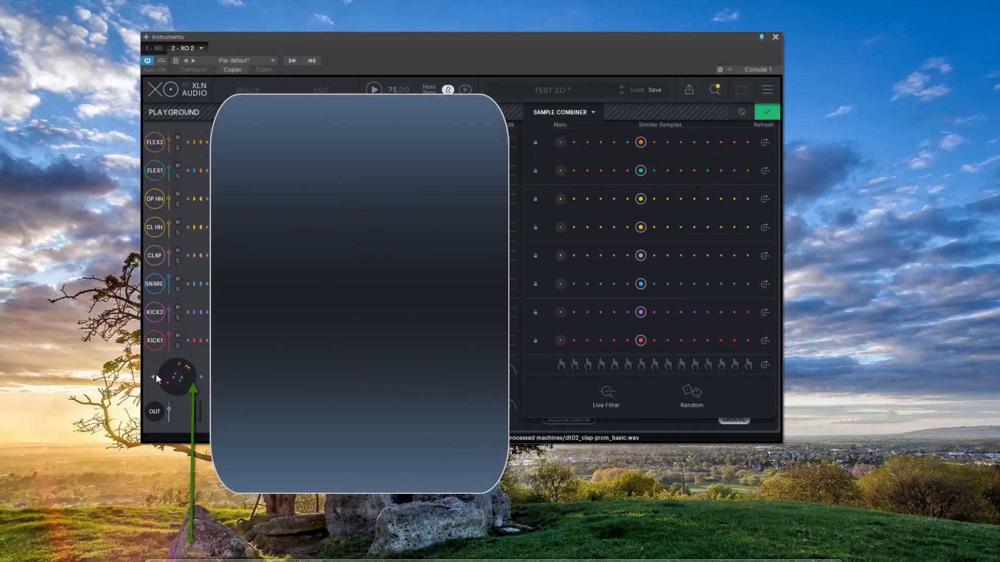
left_click(155, 374)
left_click(155, 374)
left_click(155, 374)
left_click(156, 374)
left_click(155, 374)
left_click(155, 374)
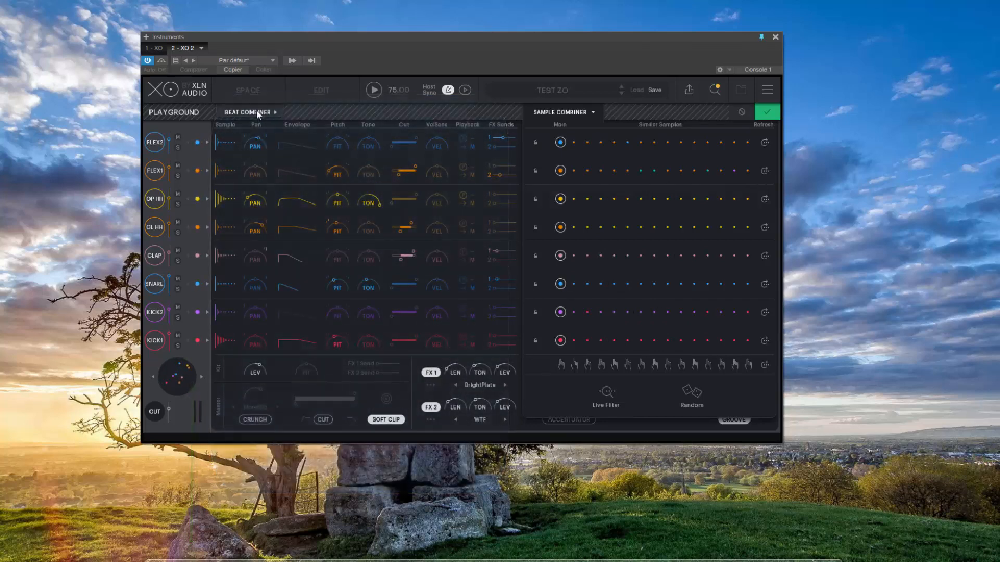
left_click(741, 113)
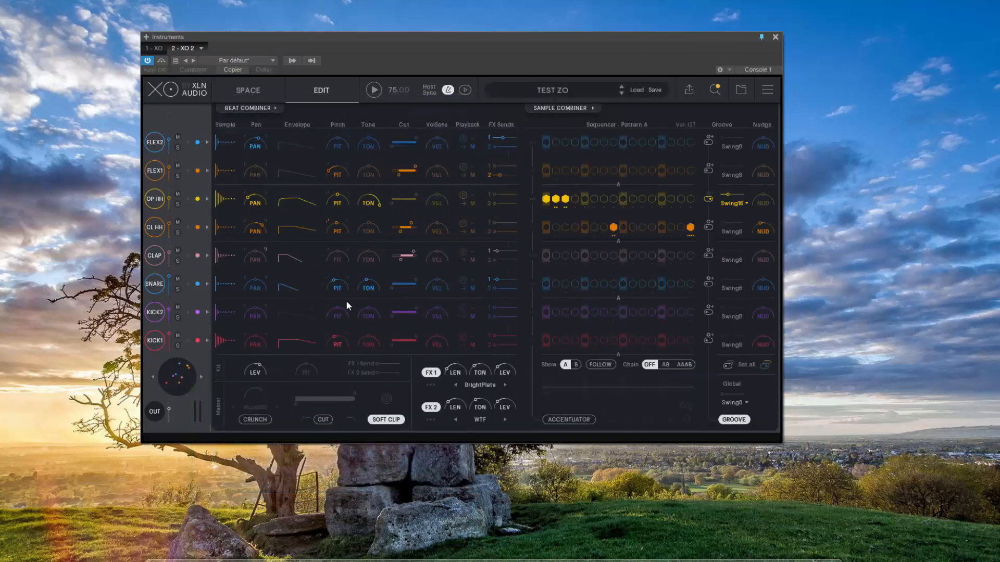
left_click(250, 91)
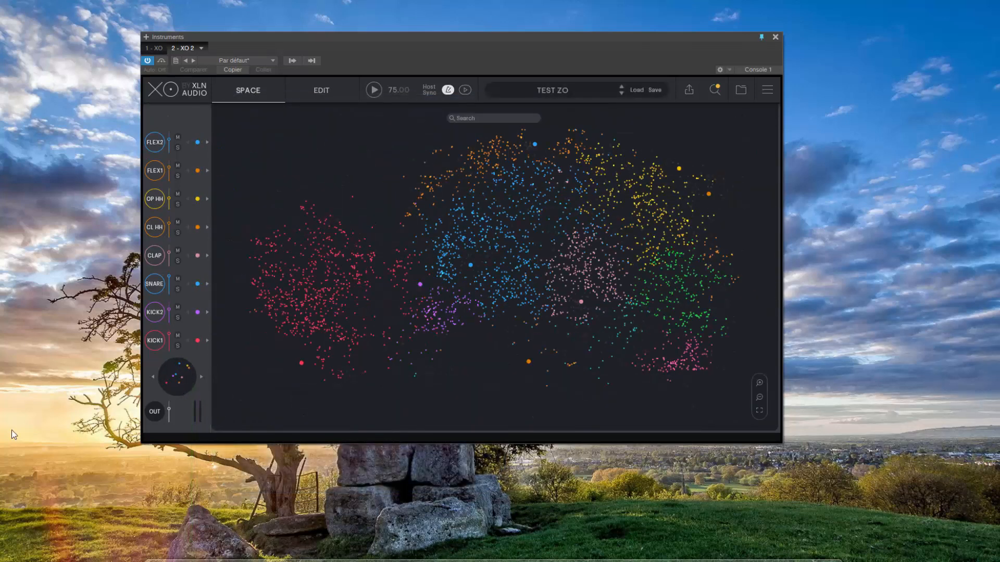
Audition samples across the red and blue clusters of the space, including those around the KICK1 sample.
left_click_drag(343, 280, 462, 248)
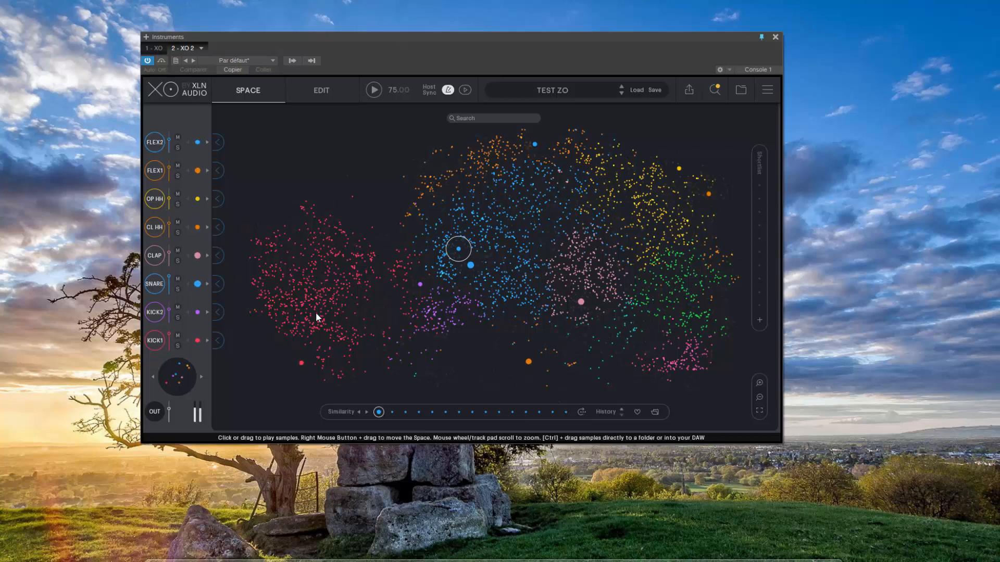
left_click_drag(316, 312, 268, 278)
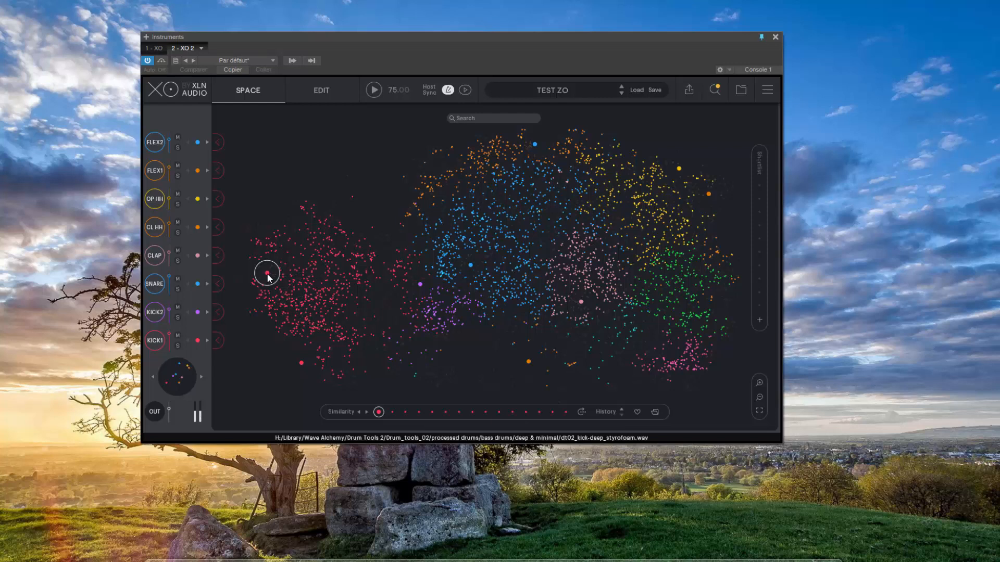
left_click_drag(268, 278, 314, 338)
left_click(302, 368)
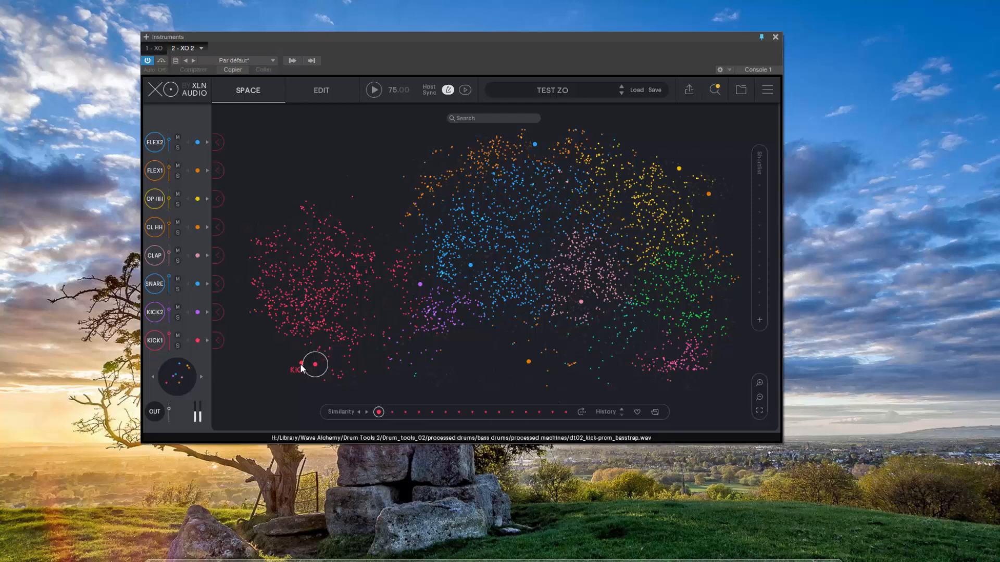
left_click_drag(301, 367, 329, 351)
left_click(329, 350)
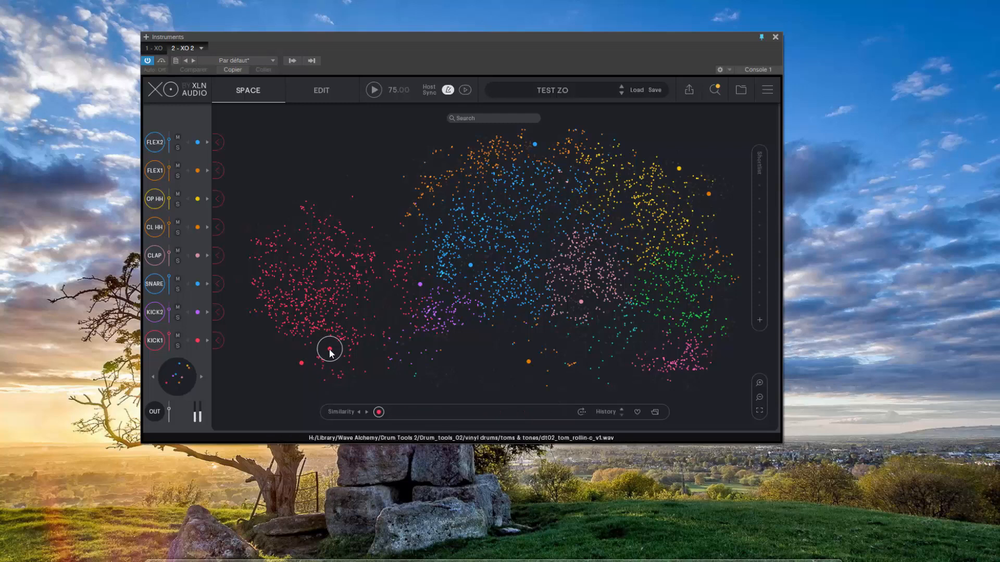
Audition individual samples near dt02_tom_rollin-c_v1 up close and assign dt02_kick-prcm_abomb-c_v1_A to the KICK1 pad.
scroll(330, 353, "up", 3)
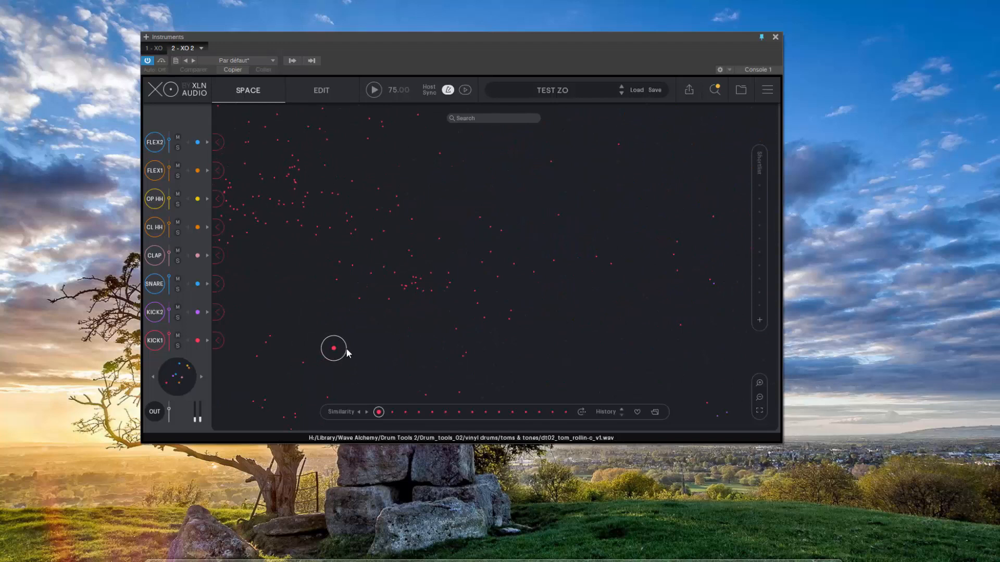
left_click(310, 364)
left_click(335, 341)
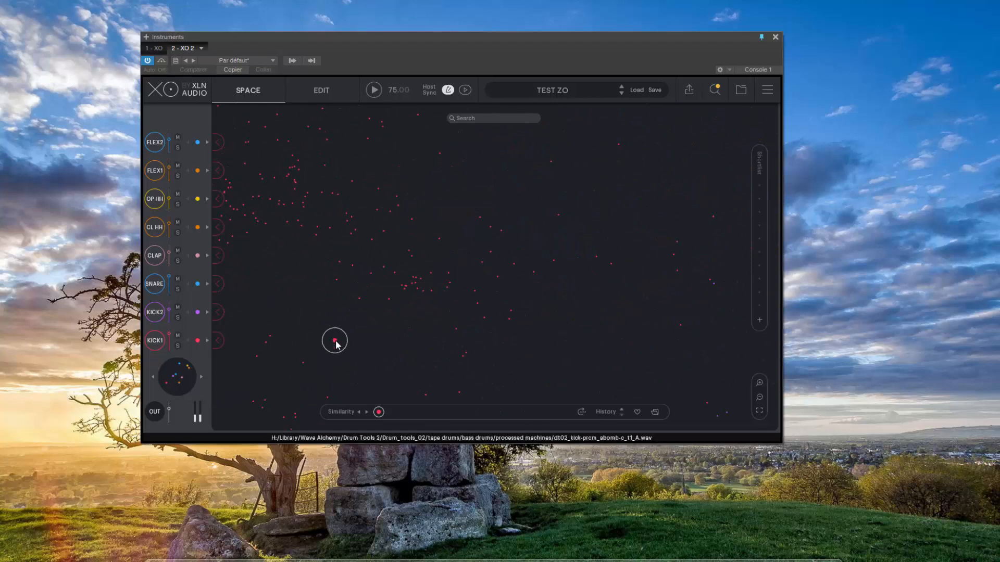
left_click(303, 363)
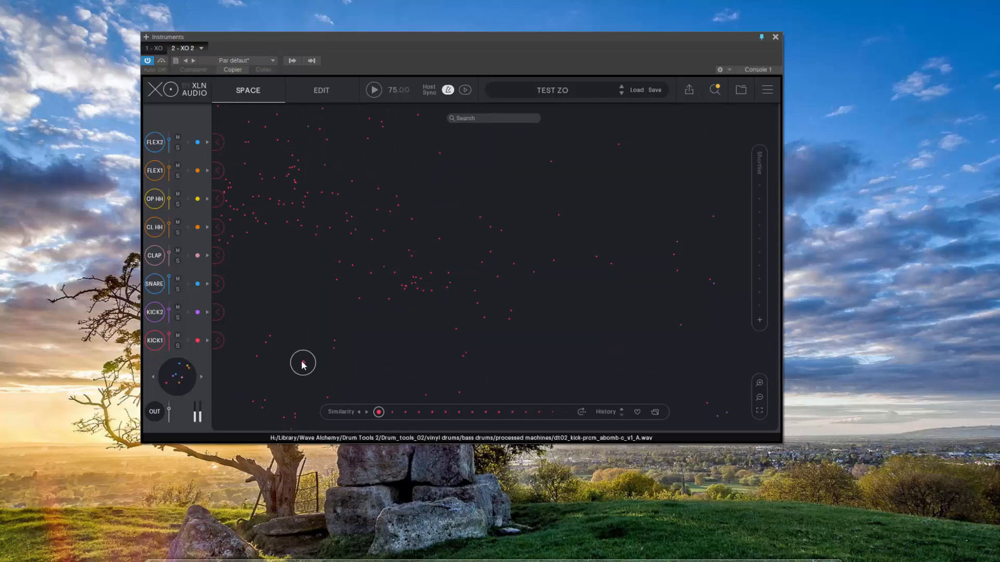
left_click_drag(307, 368, 224, 341)
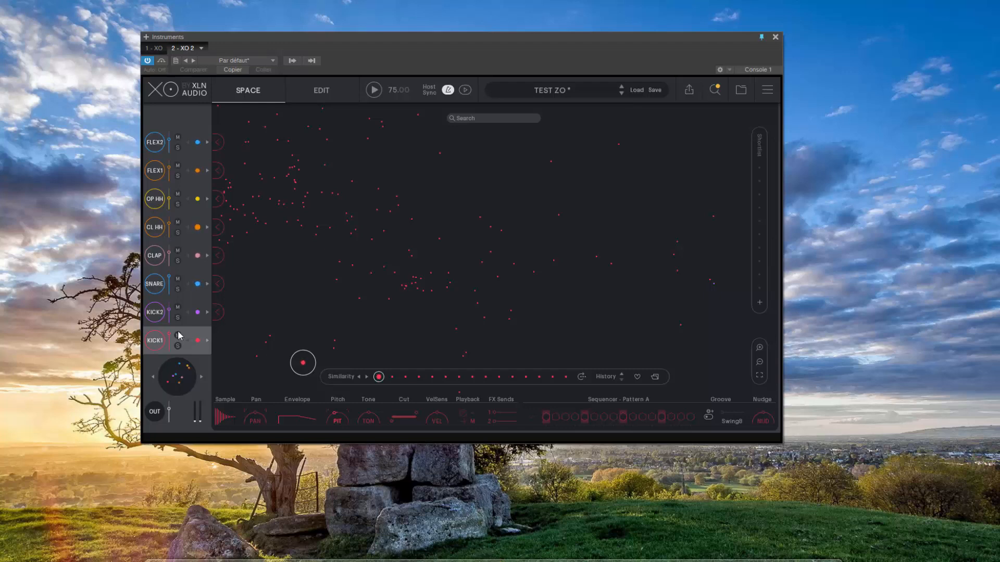
Audition dt02_snare-lay_stereoblow near the current snare sample and assign it to the SNARE pad.
left_click(154, 285)
left_click(435, 275)
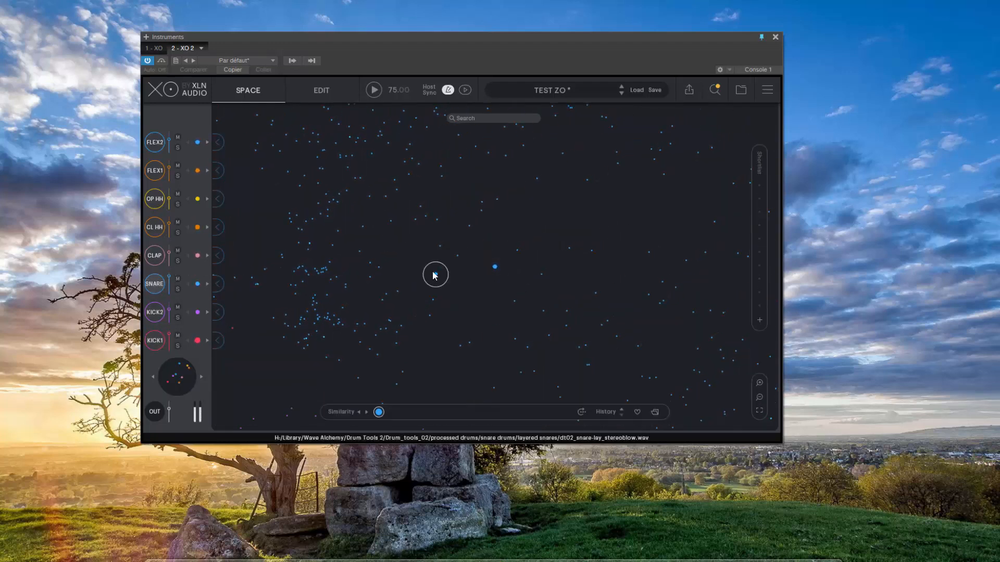
left_click(218, 284)
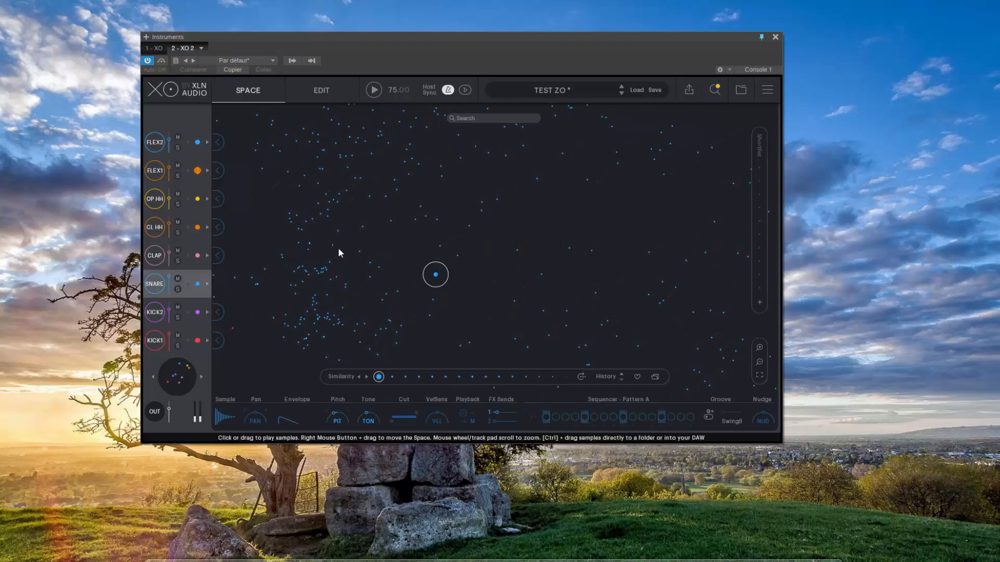
Audition further snare samples in the blue cluster and assign one from its upper part to the SNARE pad.
left_click(324, 269)
left_click(307, 286)
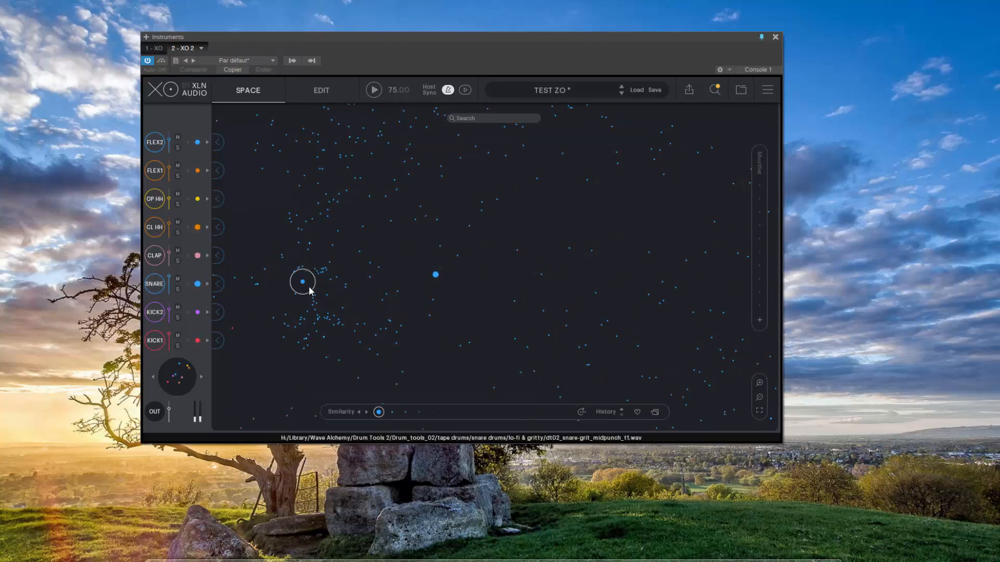
left_click(315, 304)
left_click(314, 328)
left_click(323, 213)
left_click(346, 191)
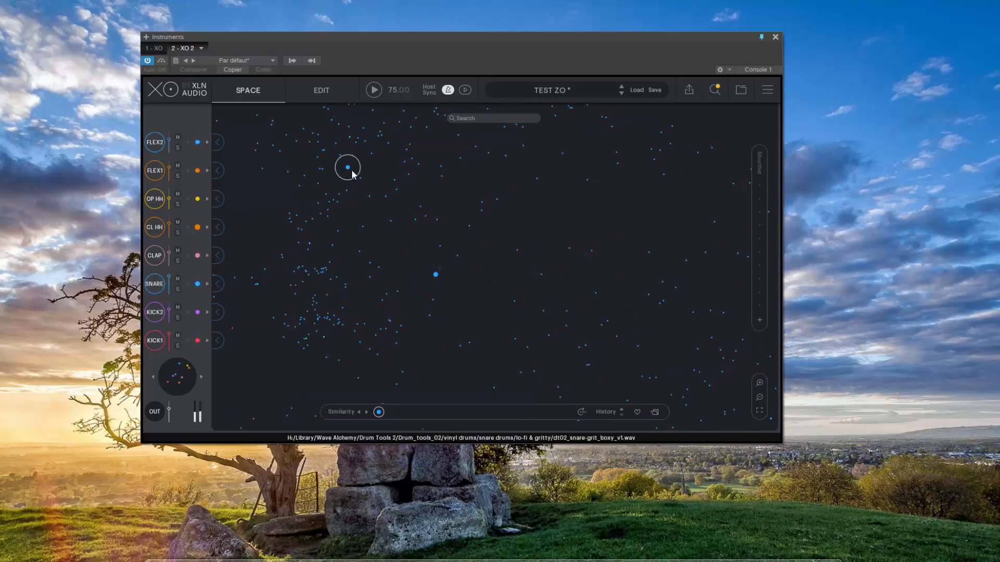
left_click(218, 284)
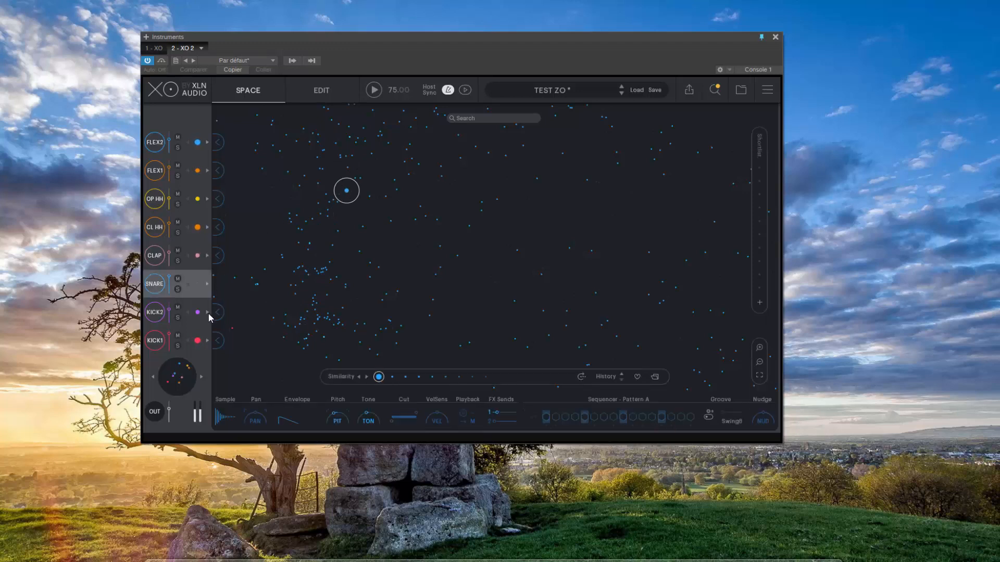
Select the CLAP pad and audition samples close to its current sample, including dt02_clap-prcm_basic_12 and dt02_snare-lay_pitchers_t2.
left_click(168, 258)
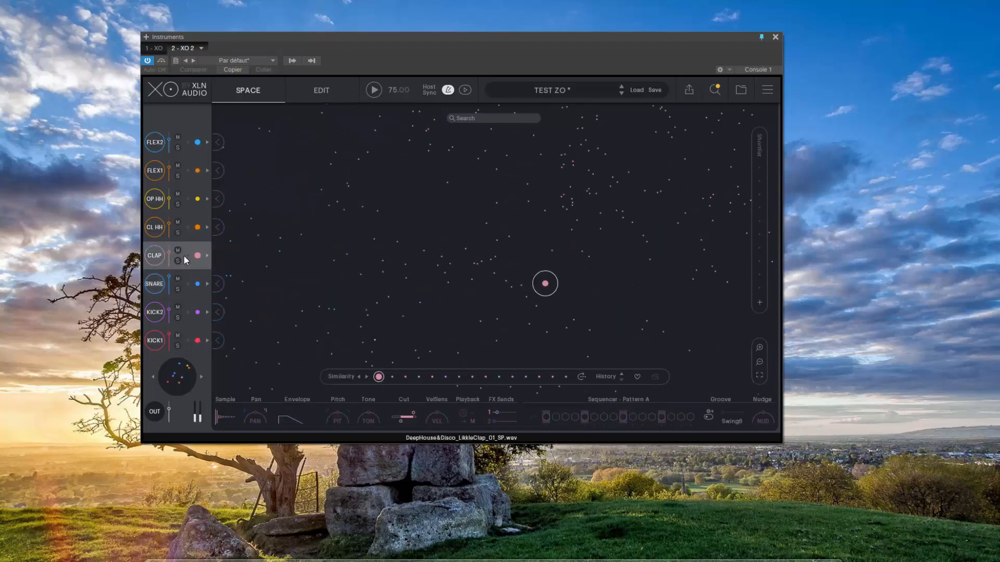
left_click(472, 273)
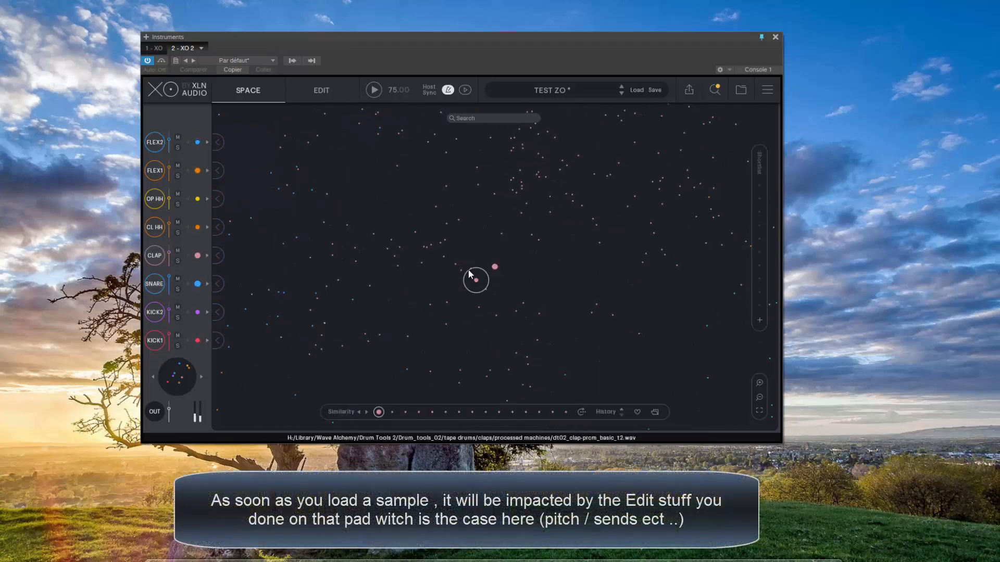
left_click(473, 279)
left_click(484, 289)
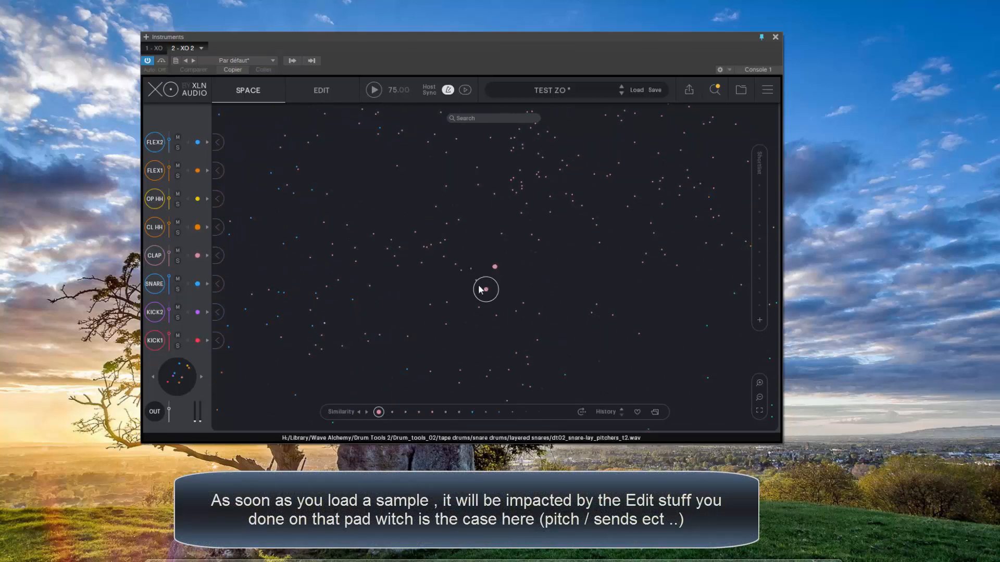
left_click(475, 282)
left_click(464, 275)
left_click(447, 265)
left_click(443, 252)
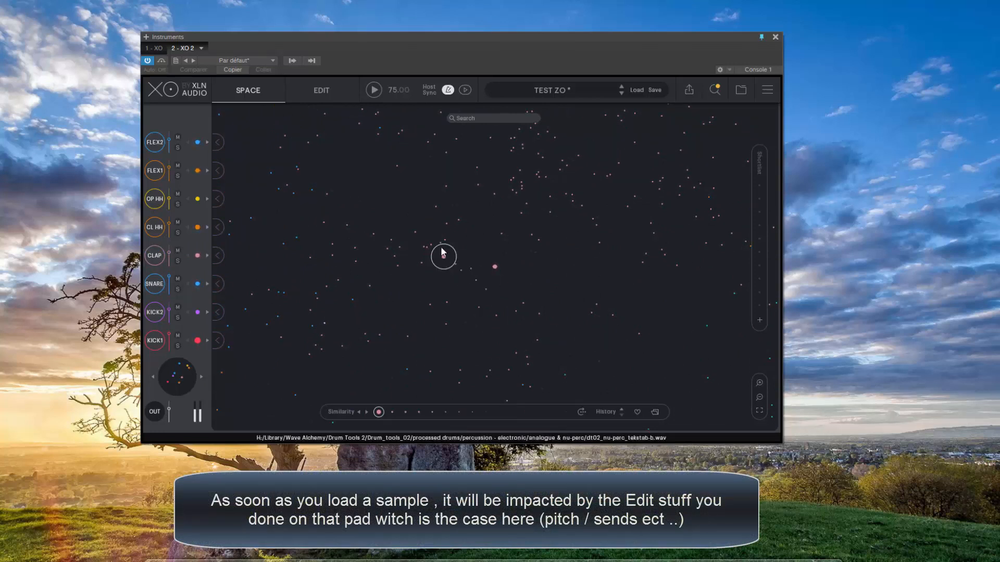
Audition the samples around dt02_clap-synth_chaostheory and assign one right next to it to the CLAP pad.
left_click(440, 243)
left_click(439, 243)
left_click(430, 249)
left_click(438, 243)
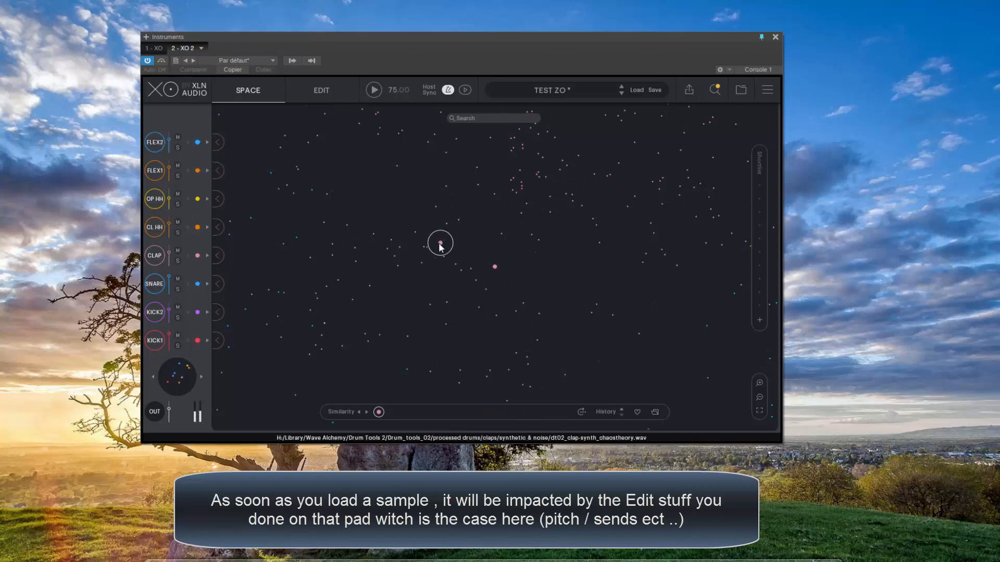
left_click(445, 241)
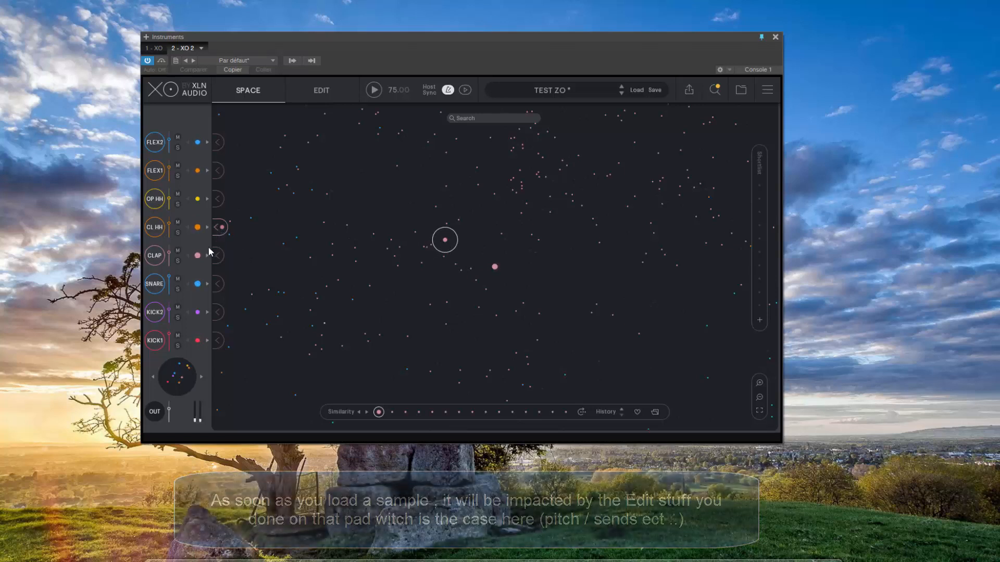
mouse_move(220, 258)
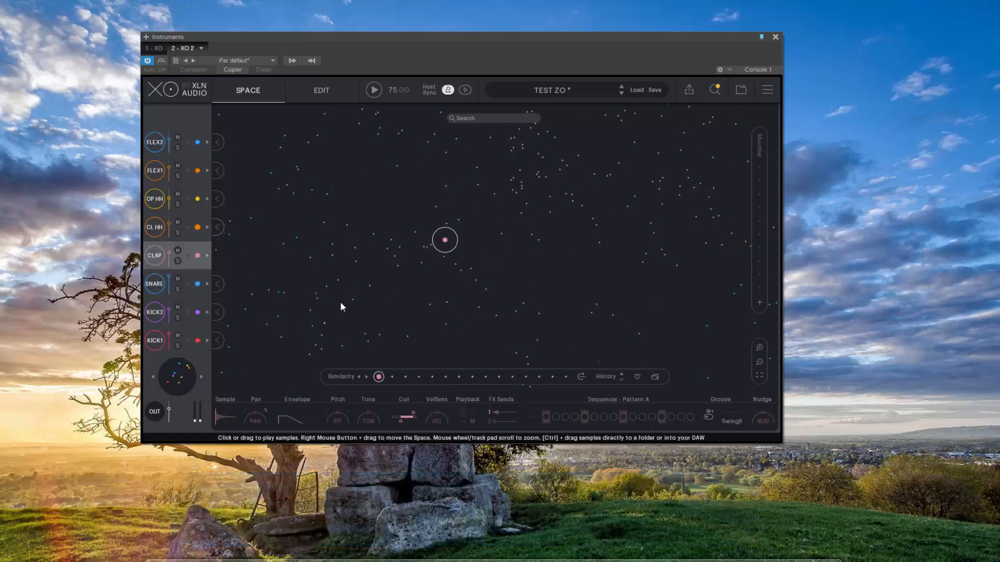
Select the SNARE pad and audition nearby blue samples, including dt02_snare-grit_boxy_t1.
left_click(189, 286)
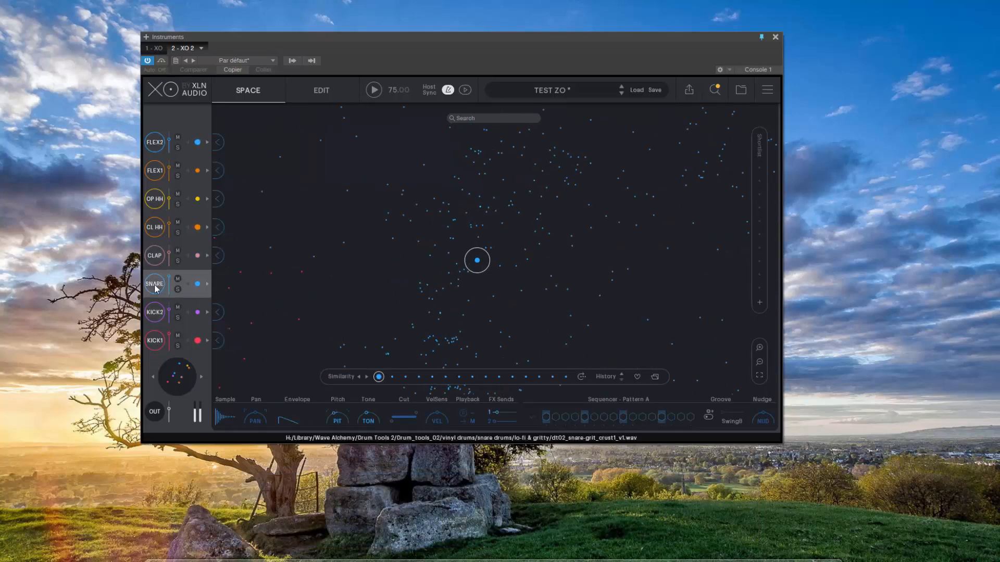
left_click(469, 290)
left_click(519, 230)
left_click(506, 218)
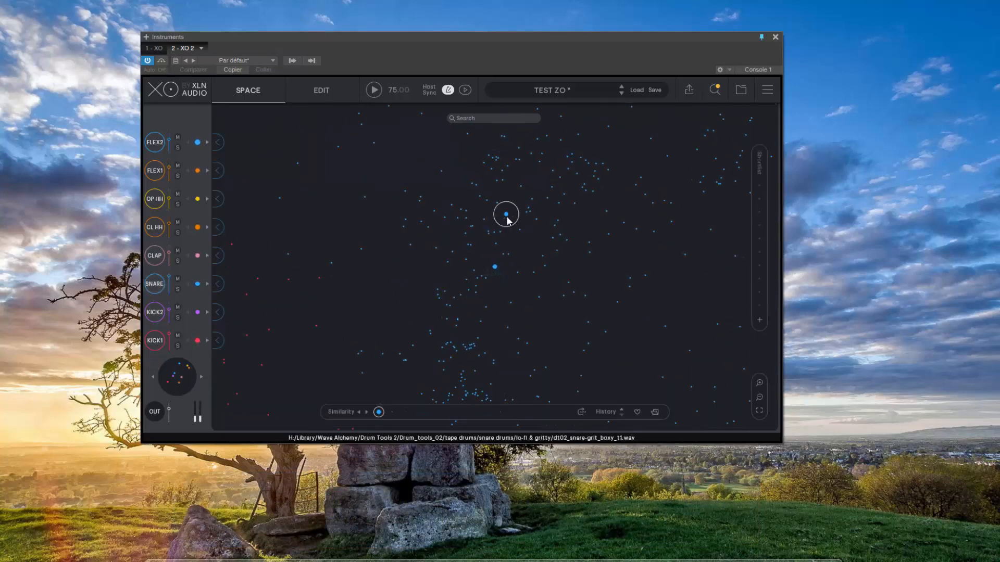
left_click(496, 181)
left_click(516, 160)
Audition snares across the wider blue cluster and assign dt02_snare-prcm_piccolo_t2_F to the SNARE pad.
scroll(527, 202, "down", 5)
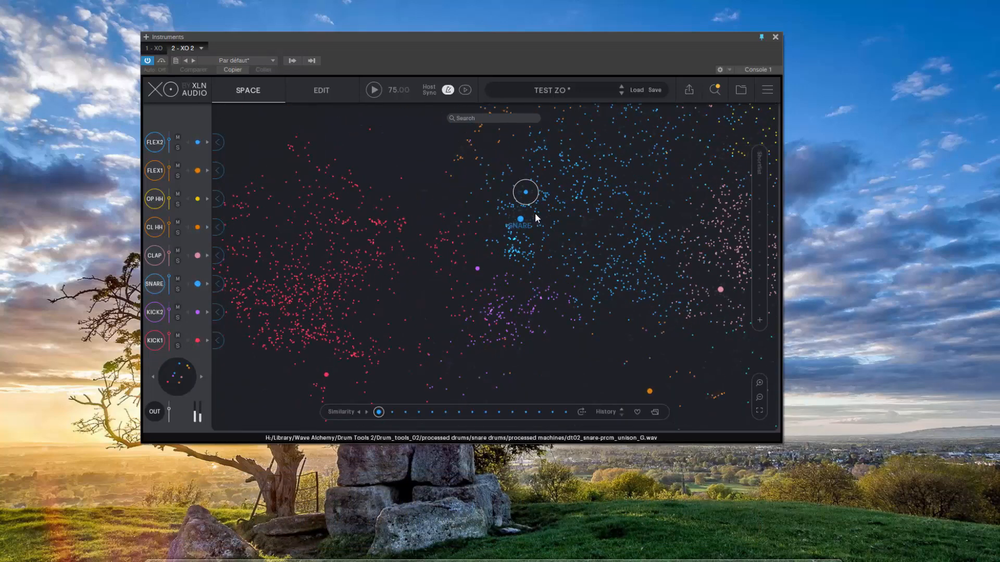
left_click(531, 211)
left_click(555, 209)
left_click(594, 197)
left_click_drag(614, 220, 615, 287)
left_click(584, 200)
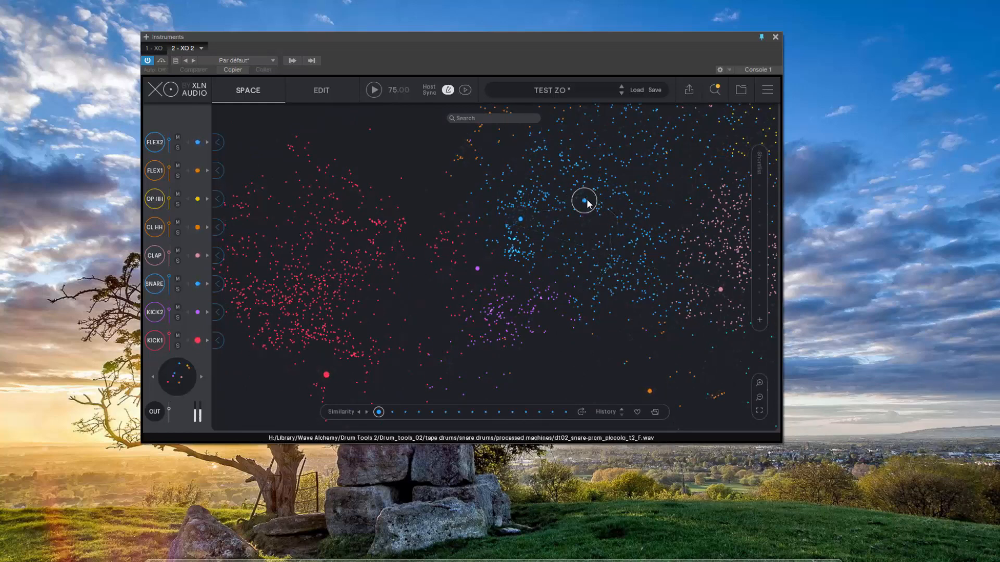
left_click(219, 284)
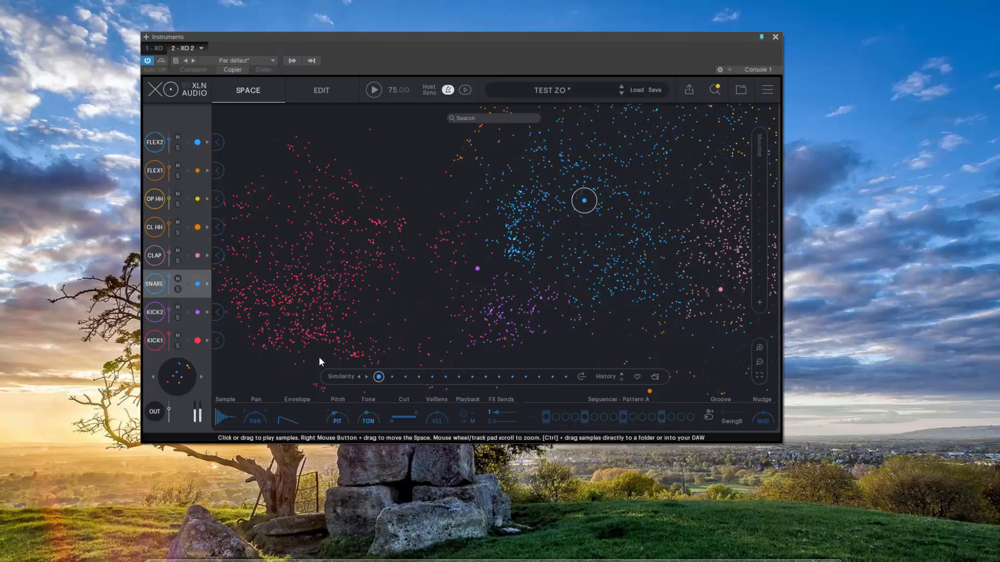
Adjust the SNARE pad's FX send level and set its slot volume to 4.9 dB.
left_click(158, 285)
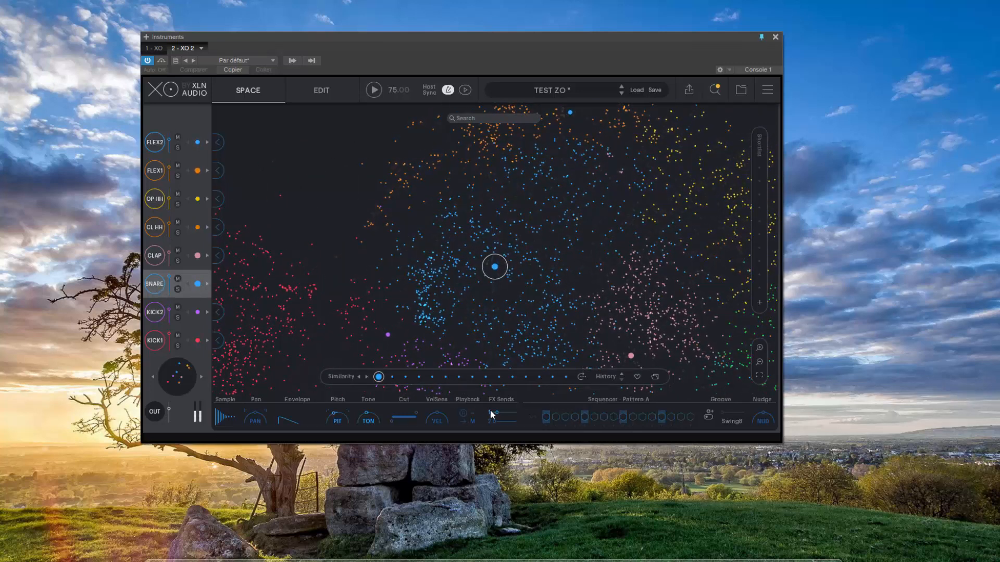
left_click_drag(495, 413, 496, 415)
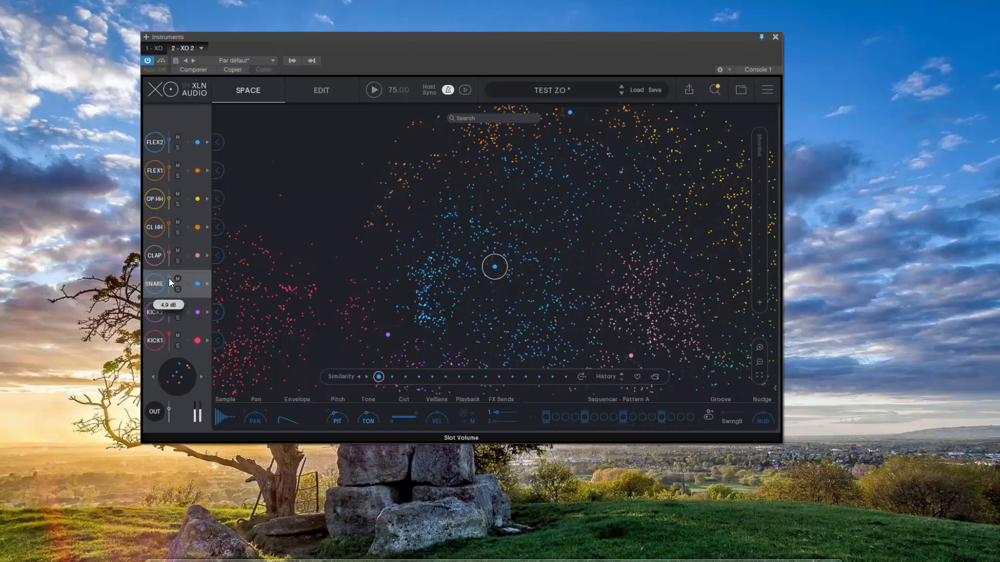
mouse_move(169, 283)
Pick another sample from the upper part of the pink cluster and assign it to the CLAP pad.
left_click(155, 256)
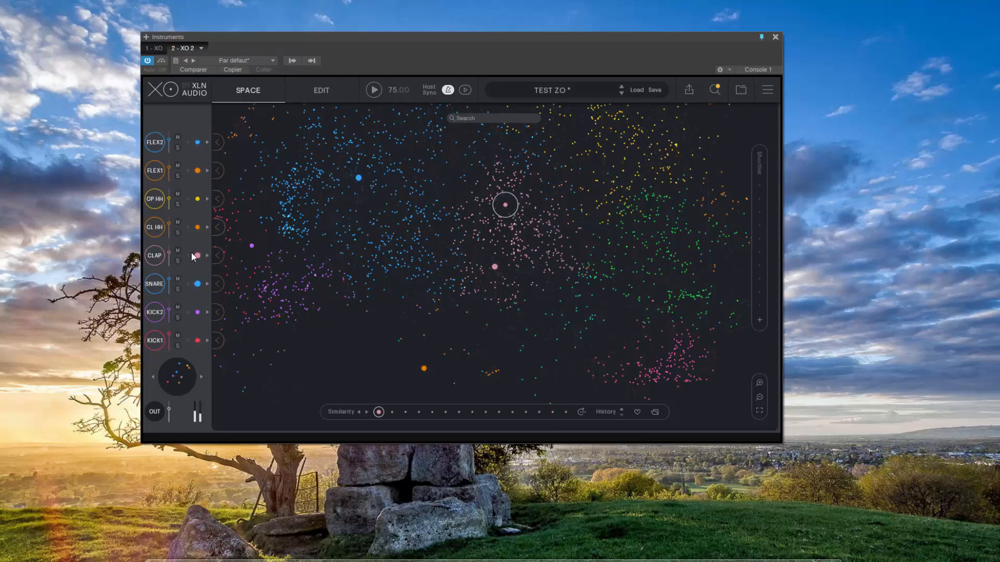
left_click(171, 258)
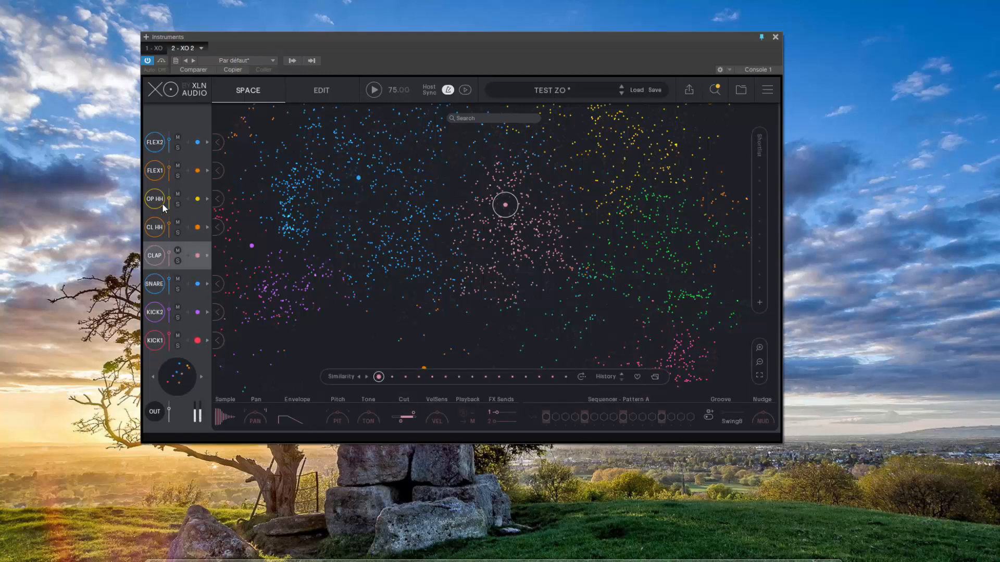
Play the FLEX2 sample, select the FLEX1 pad and audition percussion samples around its current sample.
left_click(159, 140)
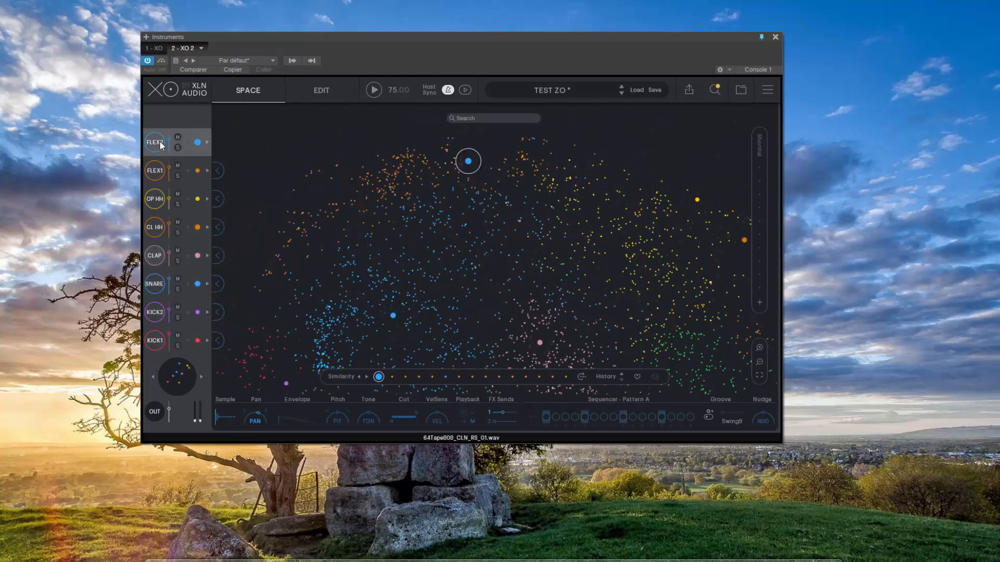
left_click(159, 170)
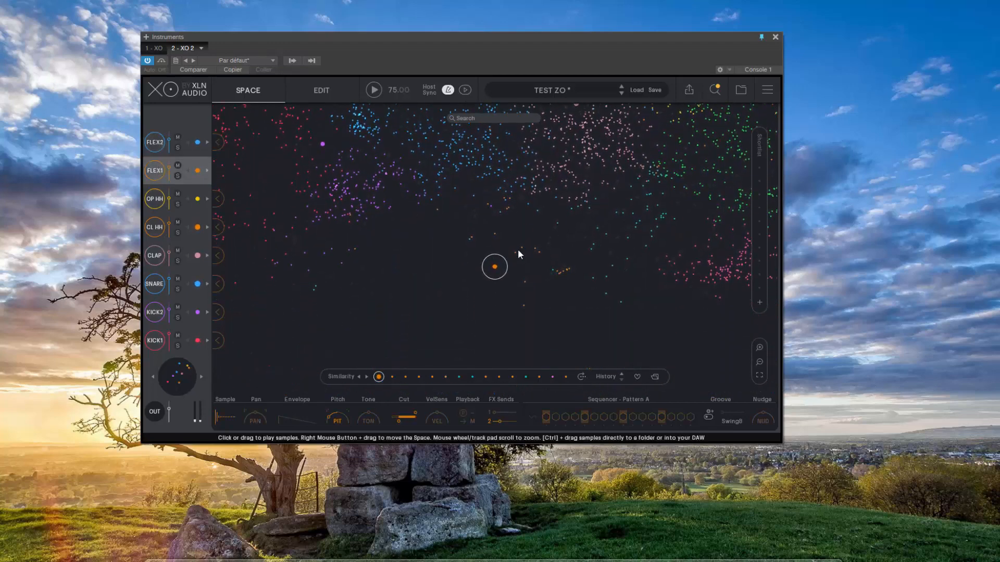
left_click_drag(519, 254, 574, 276)
left_click_drag(484, 243, 528, 289)
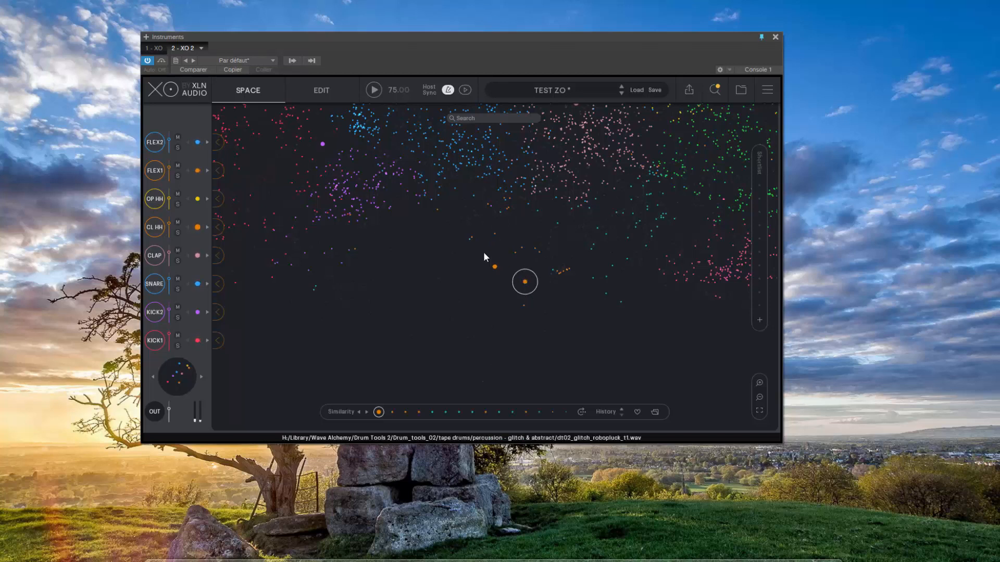
left_click(468, 237)
left_click(439, 211)
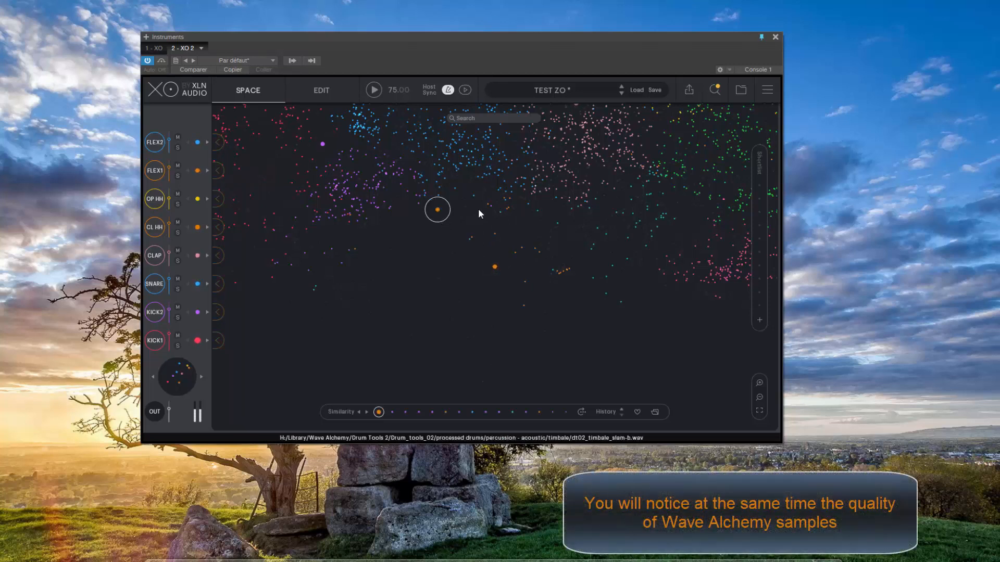
left_click(497, 209)
Audition samples across the whole space, assign dt02_glitch_falling to the FLEX1 pad and lower that pad's volume.
scroll(497, 209, "down", 5)
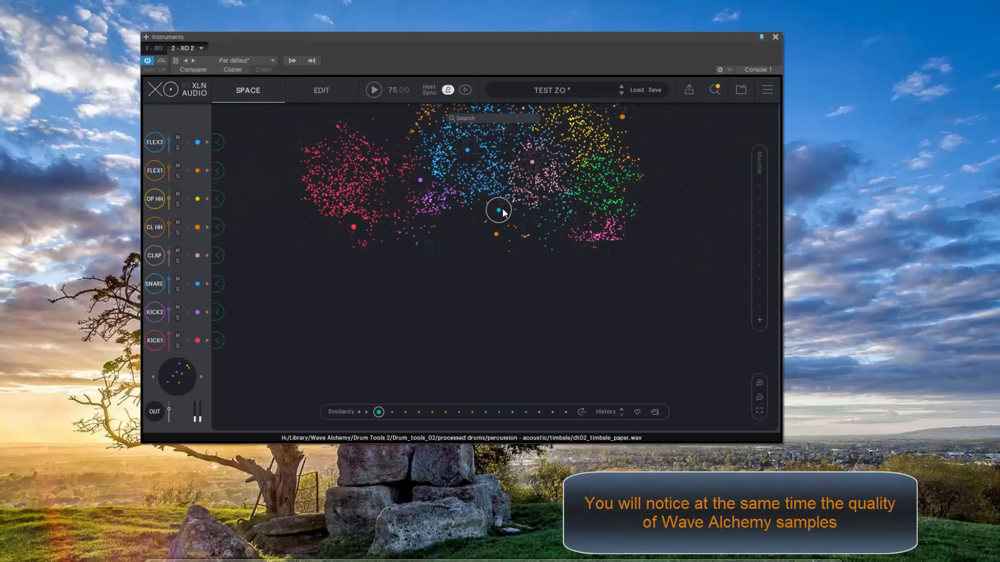
left_click(759, 410)
left_click(508, 146)
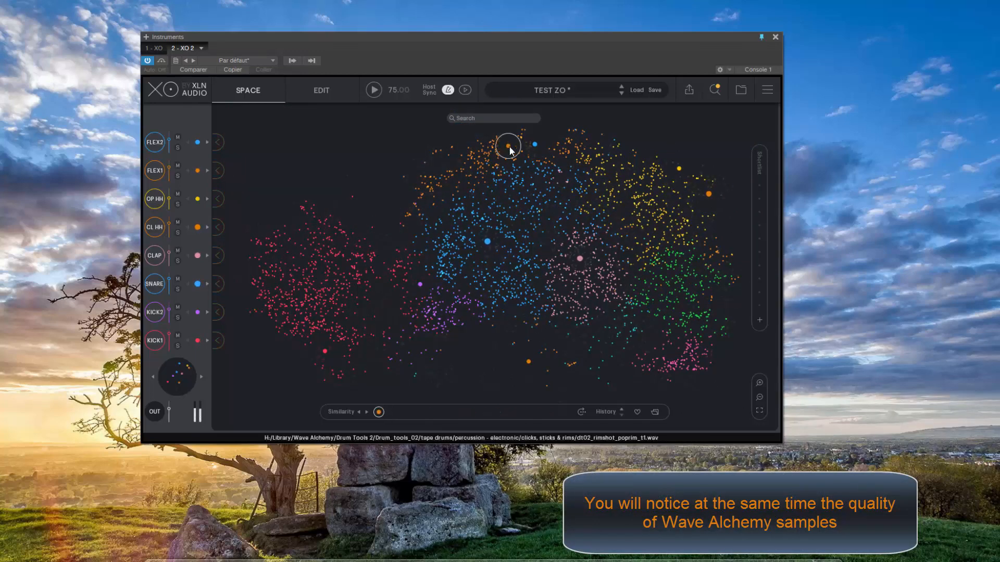
left_click_drag(510, 149, 674, 347)
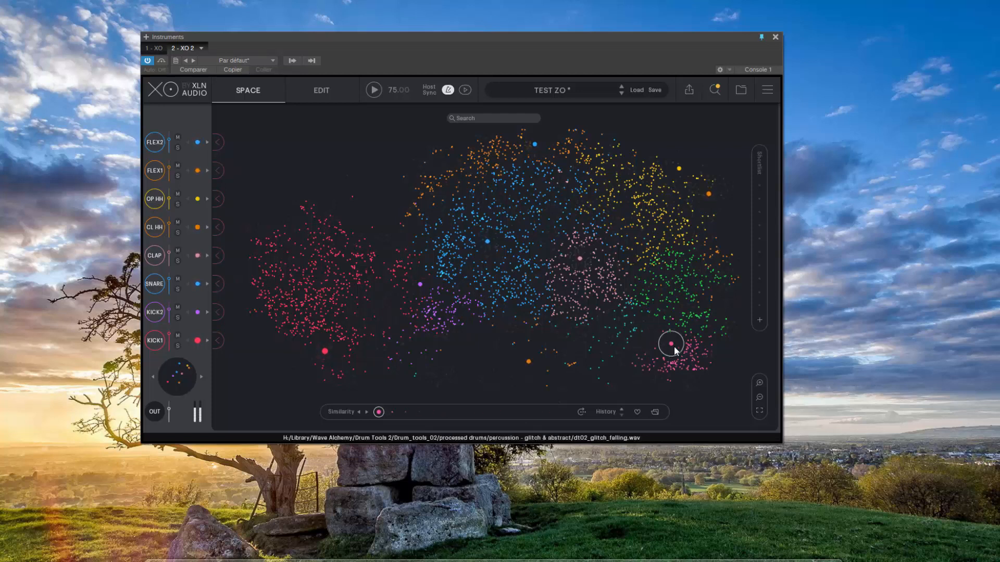
left_click(218, 172)
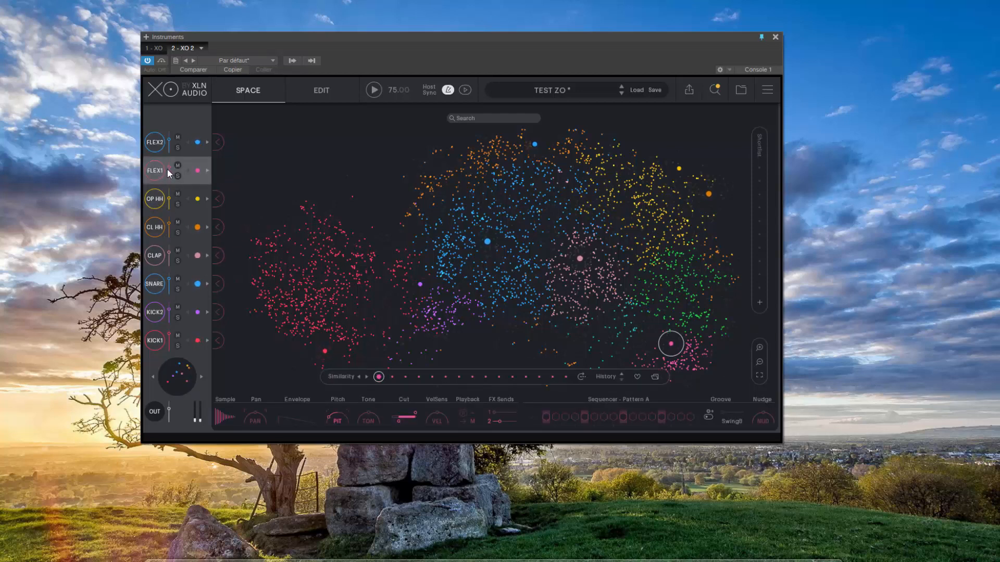
left_click_drag(167, 170, 170, 176)
Audition hi-hats in the yellow cluster and assign dt02_hi-hat_ensemble to the CL HH pad.
left_click(156, 208)
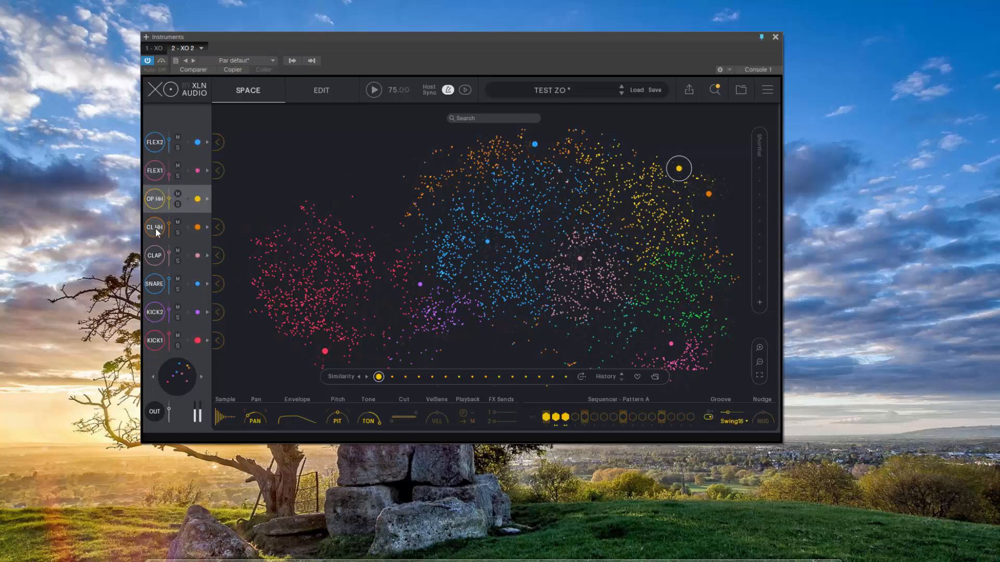
left_click(155, 228)
left_click(689, 197)
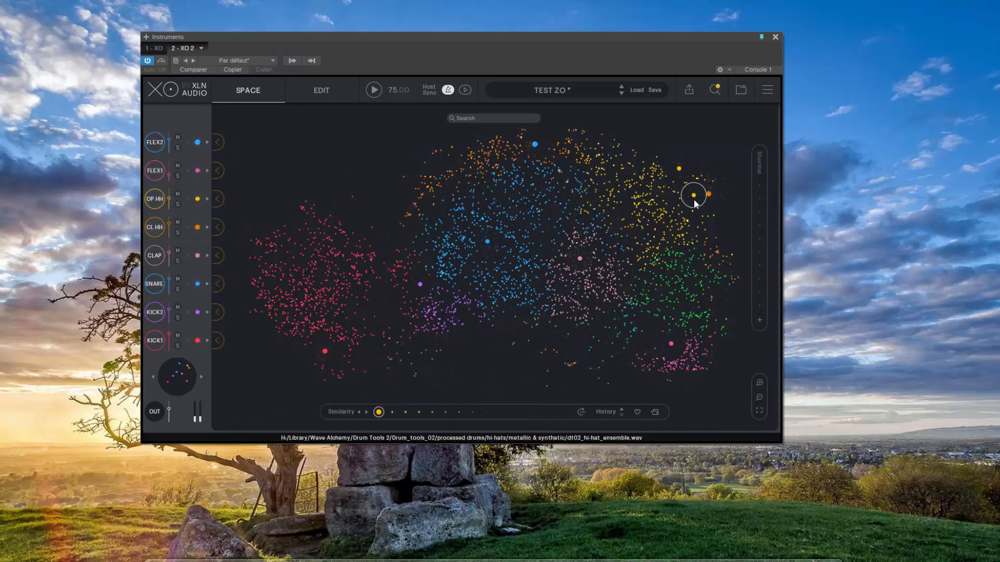
left_click(693, 196)
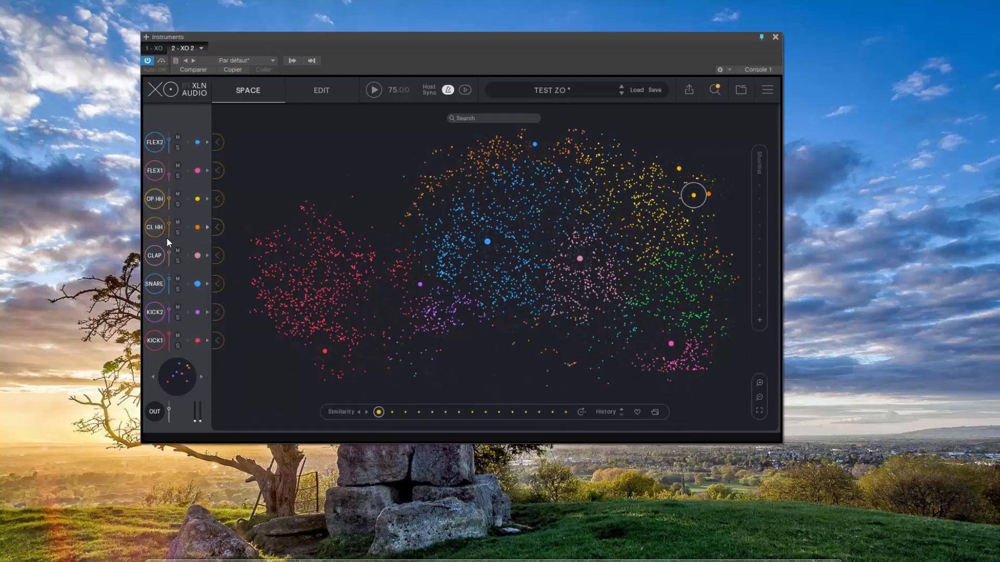
left_click(220, 227)
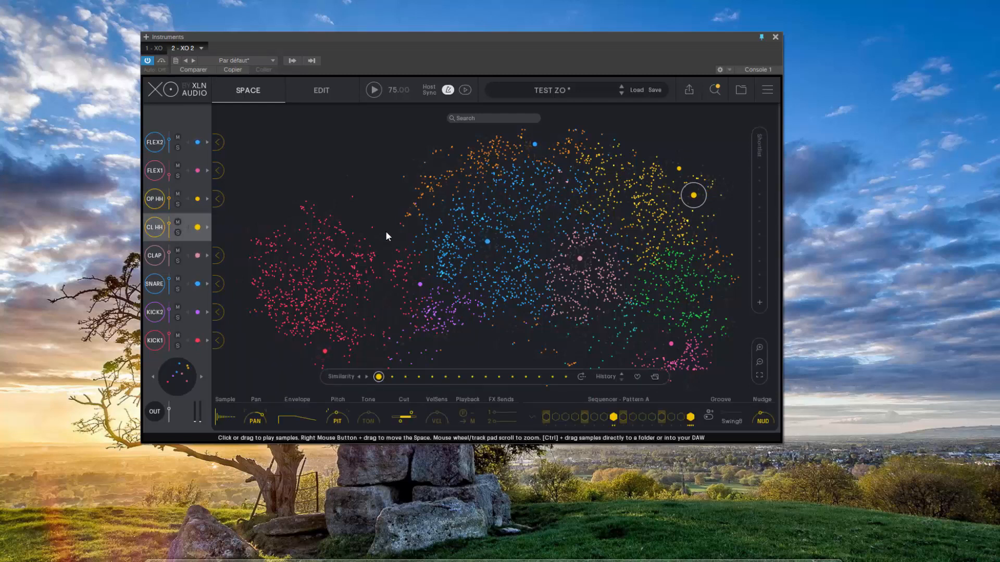
Audition samples from the yellow cluster down to the nearby shakers and assign dt02_shaker_wide-e to the OP HH pad.
left_click(659, 175)
left_click_drag(642, 175, 710, 259)
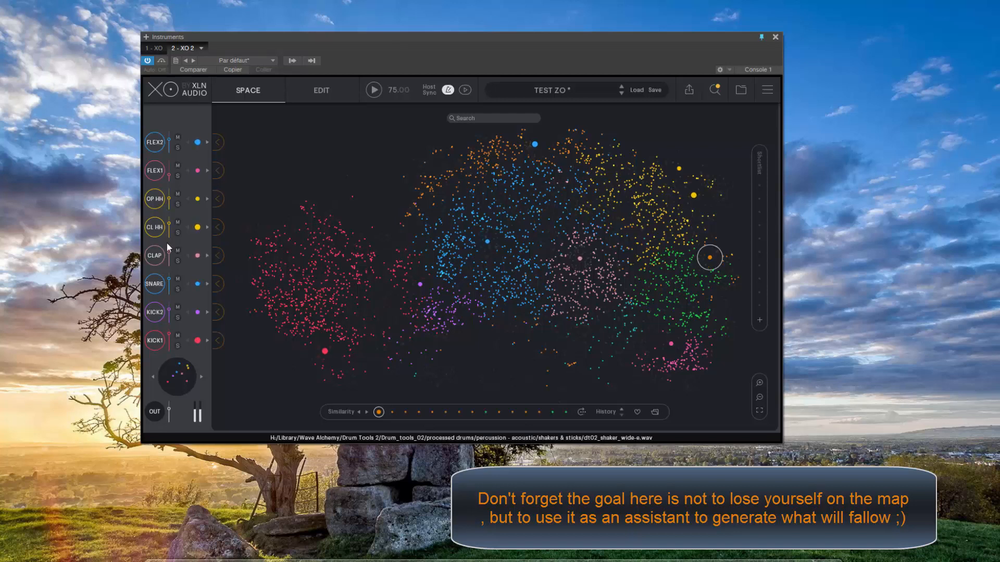
left_click(216, 200)
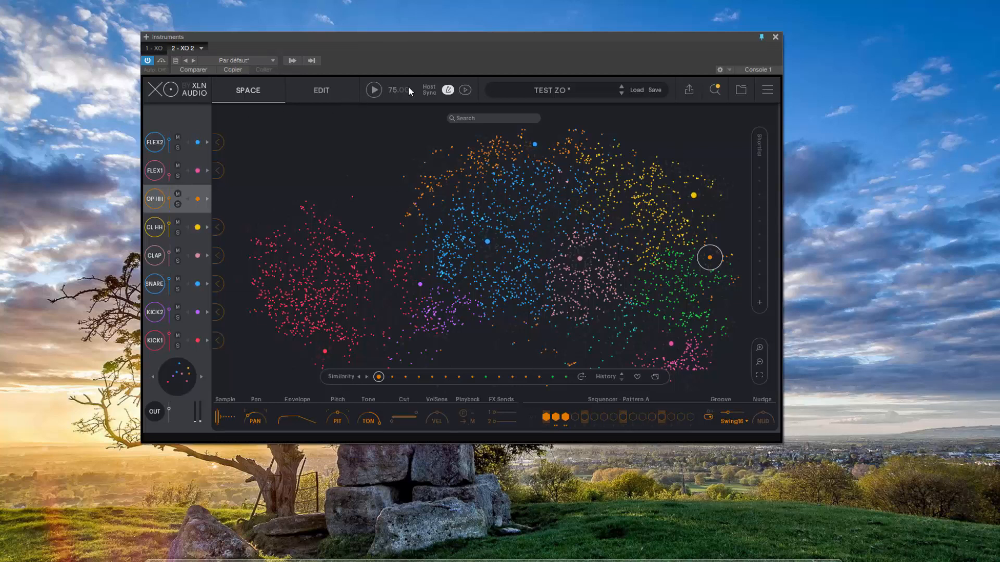
Open the Sample Combiner in the edit view, advance the whole kit by two similar samples and randomize the selection.
left_click(333, 92)
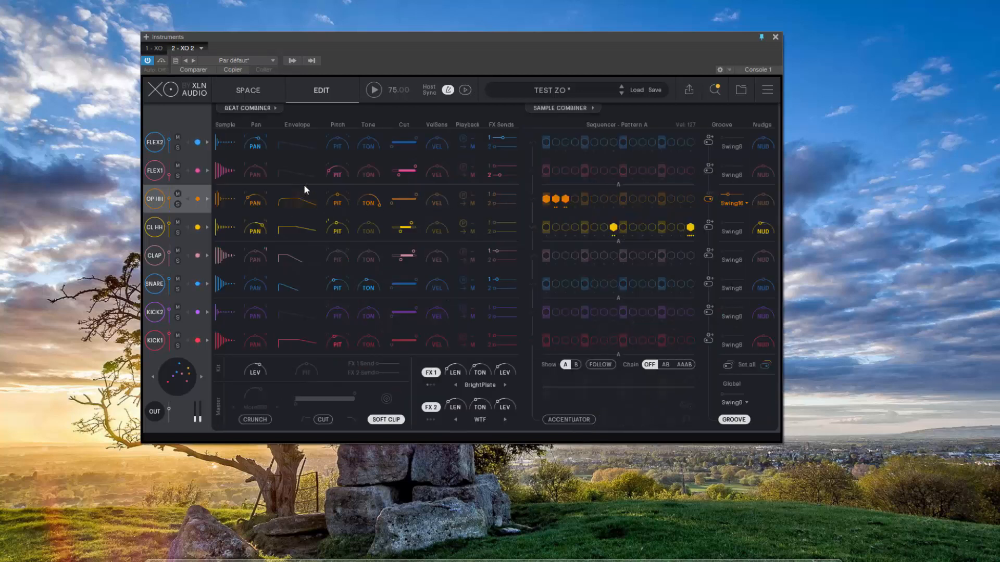
left_click(572, 111)
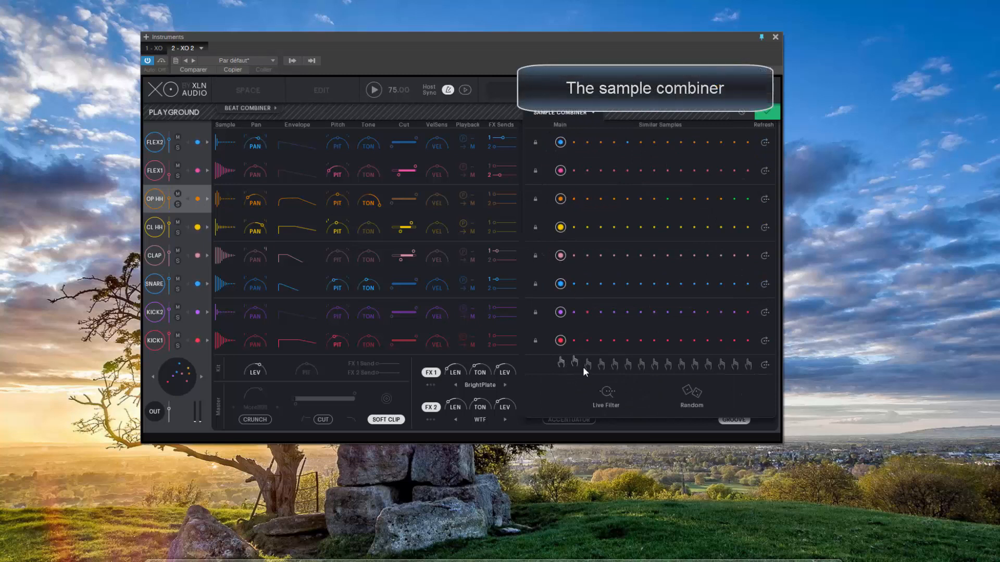
left_click(199, 377)
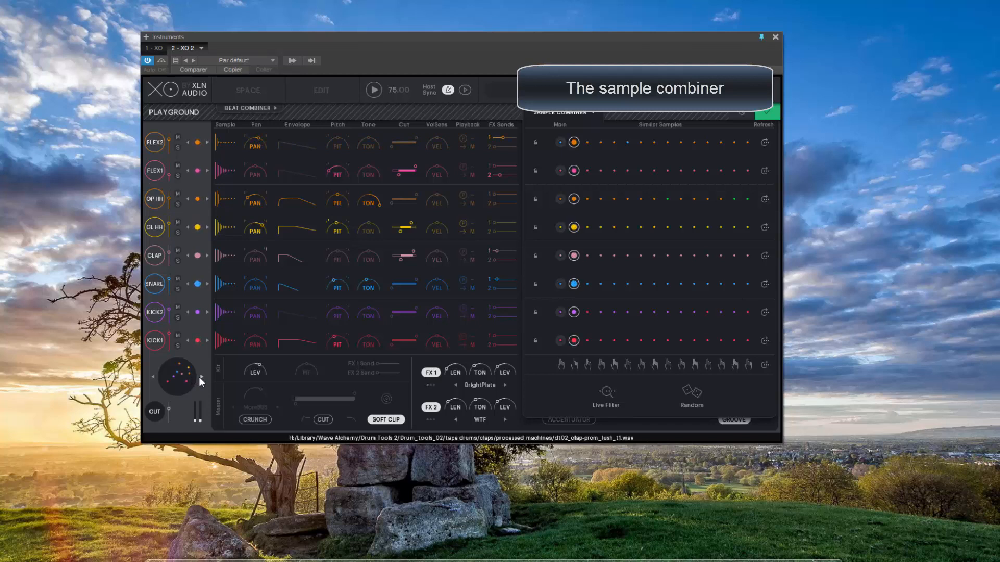
left_click(199, 377)
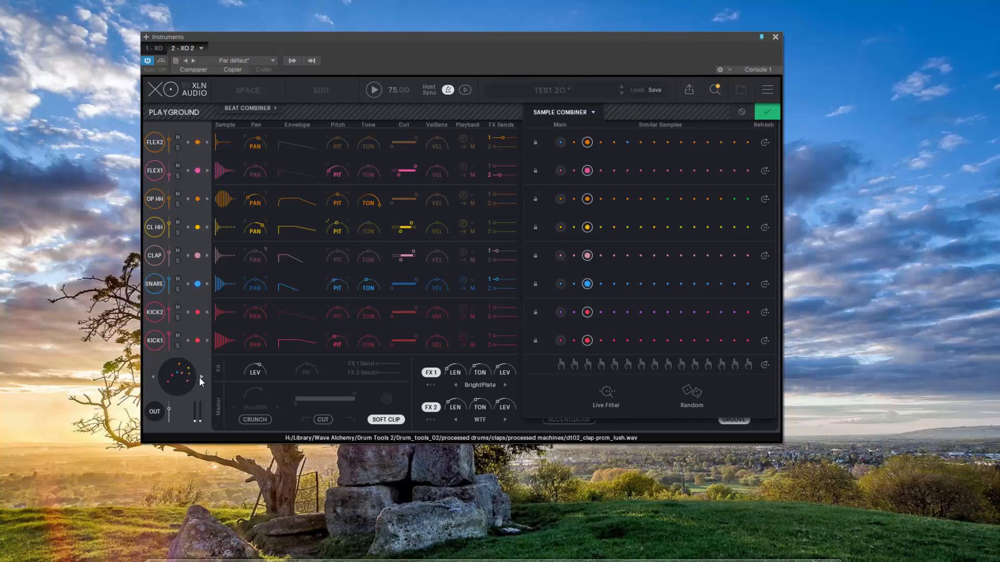
left_click(691, 396)
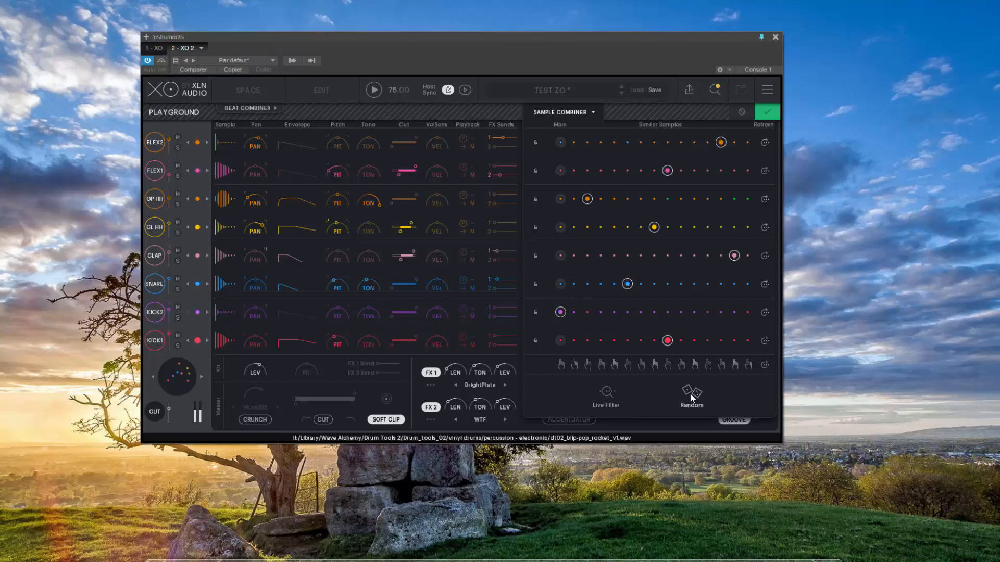
Randomize the kit's samples three more times and lower the pitch of the KICK1 lane.
left_click(691, 395)
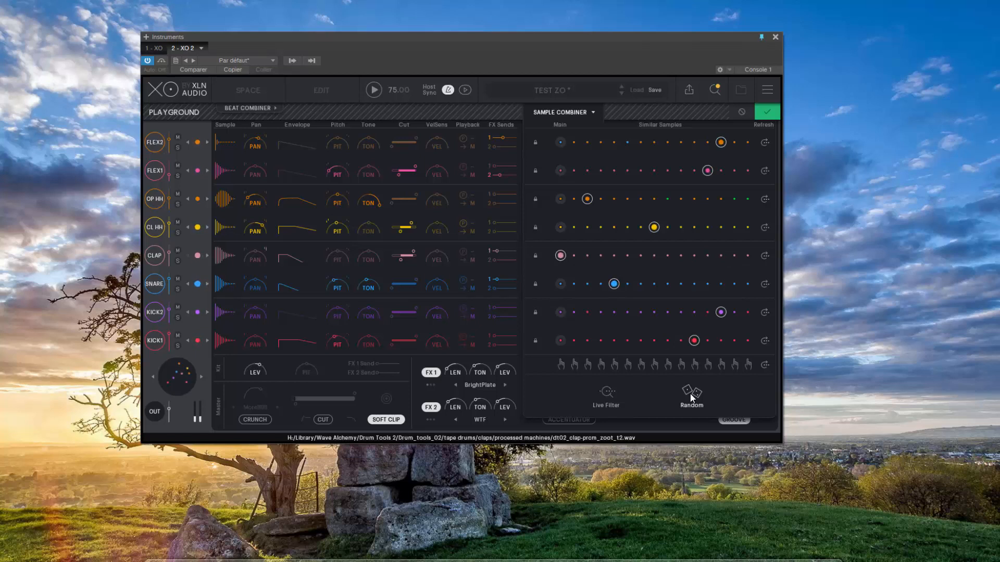
left_click(691, 396)
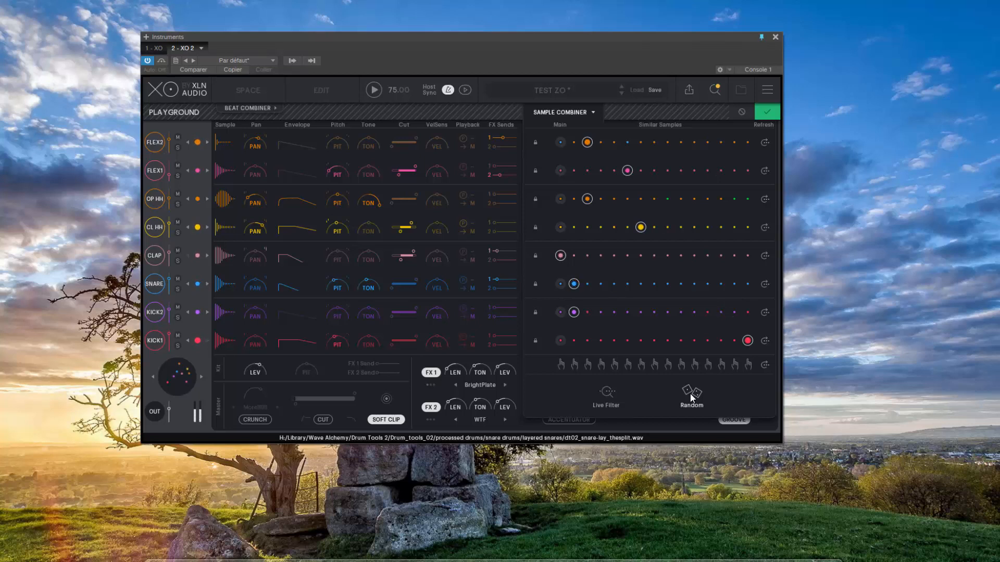
left_click(691, 395)
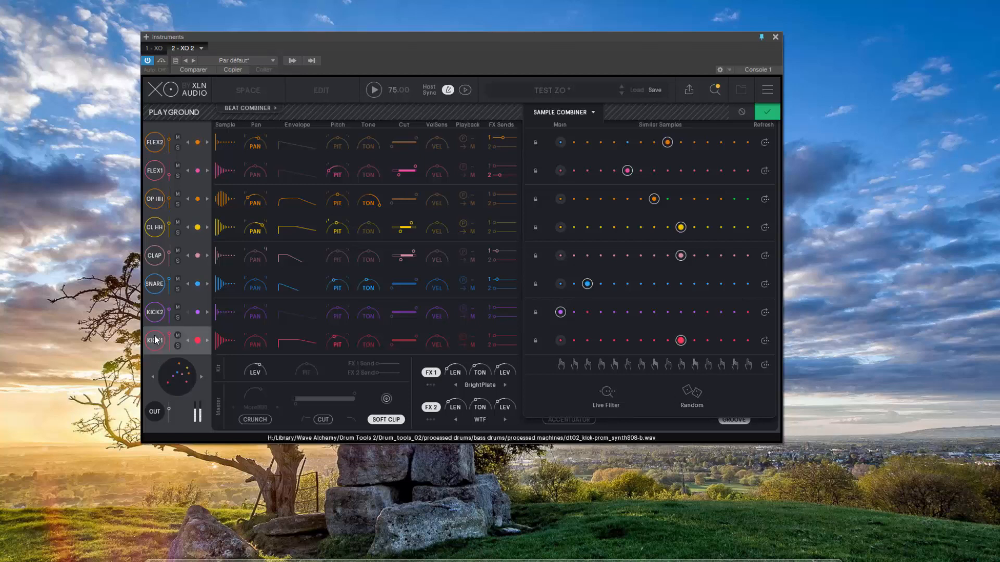
mouse_move(332, 341)
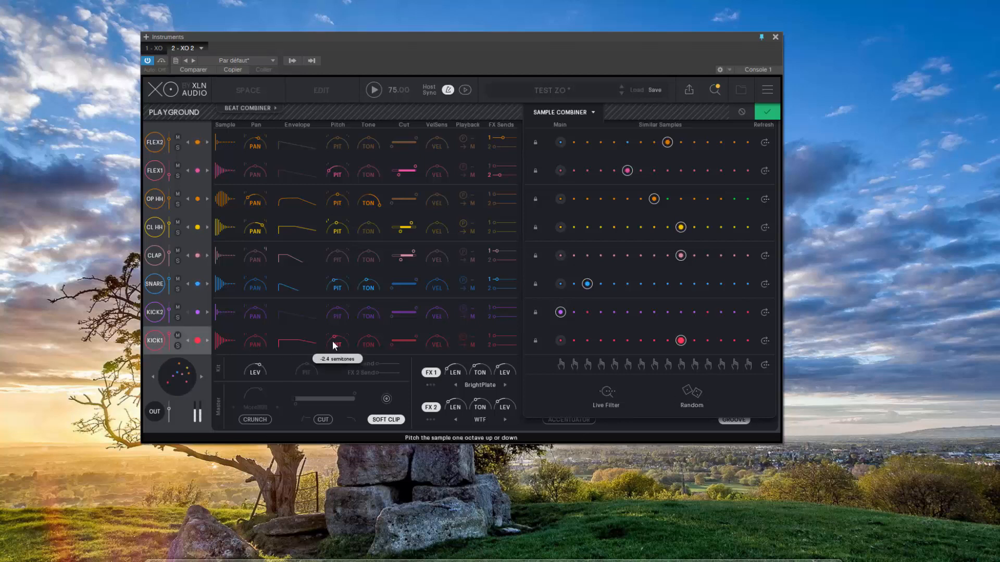
left_click_drag(333, 342, 335, 357)
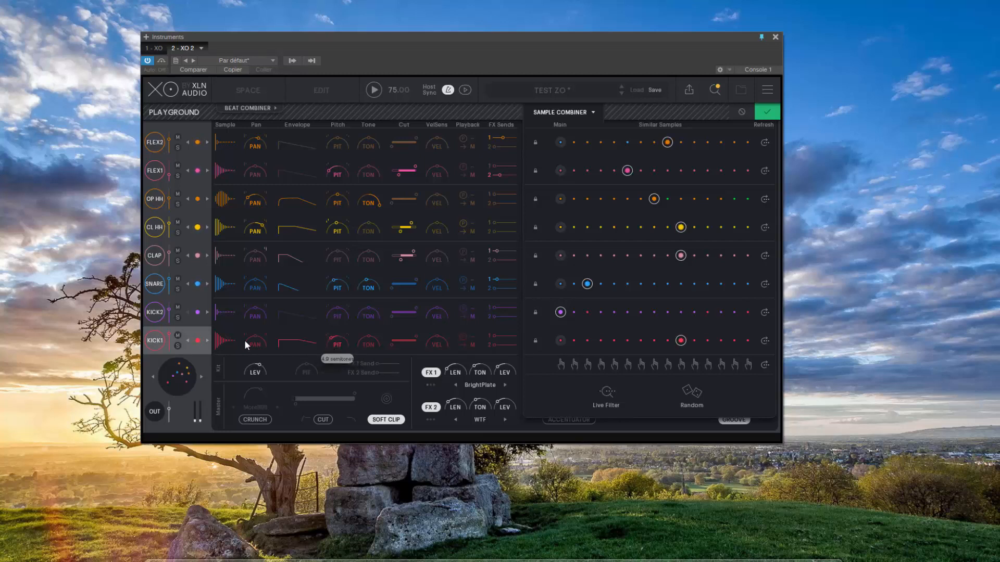
Audition the SNARE, lock the SNARE and KICK1 samples, and randomize the samples of the other pads.
left_click(160, 286)
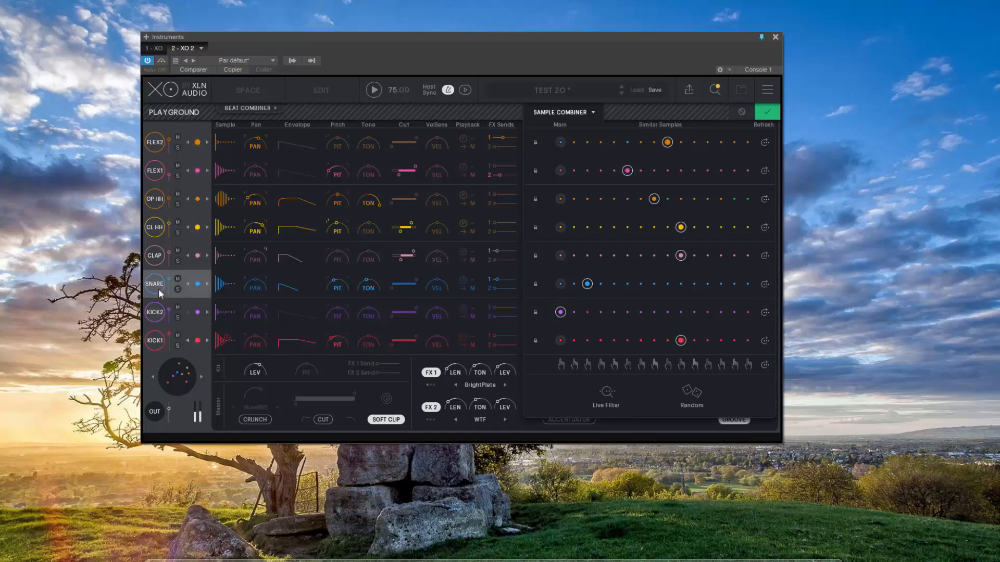
left_click(535, 284)
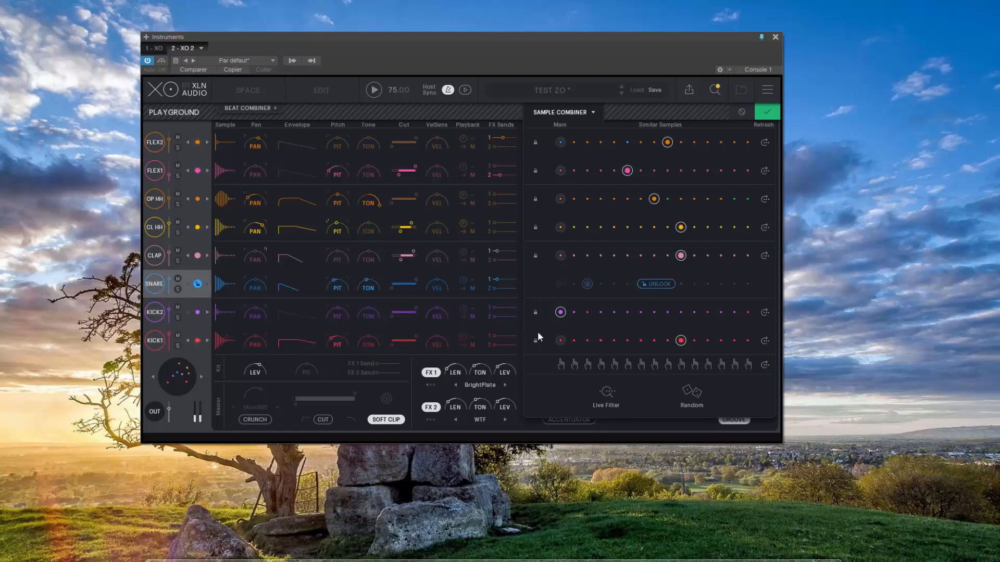
left_click(535, 340)
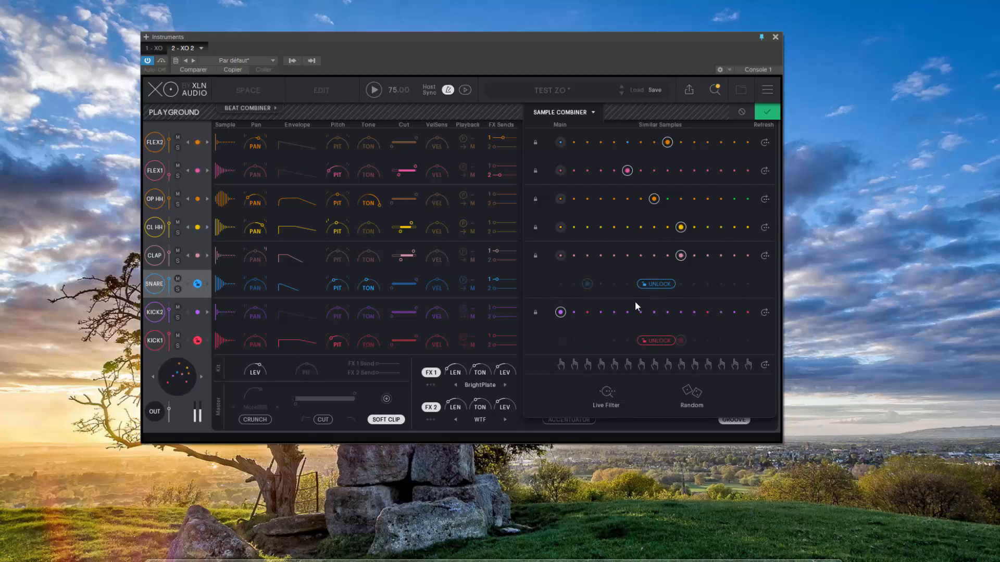
left_click(690, 395)
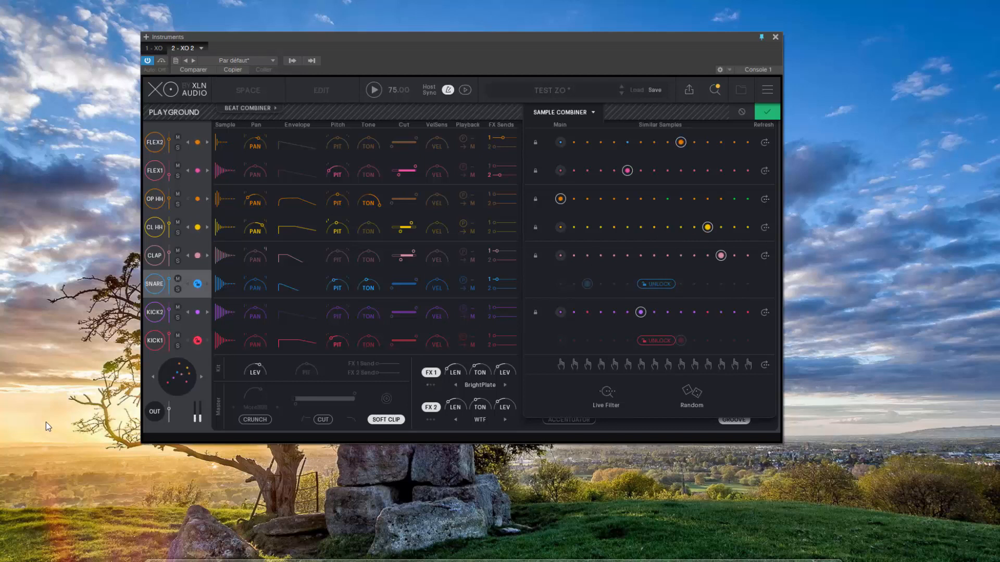
Audition the CLAP pad and advance it by two similar samples.
left_click(154, 257)
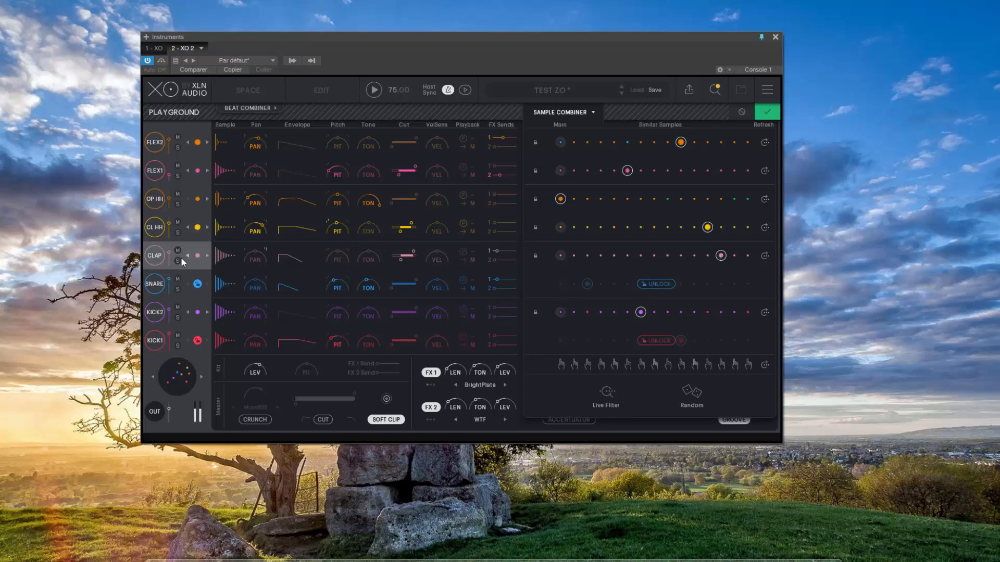
left_click(207, 256)
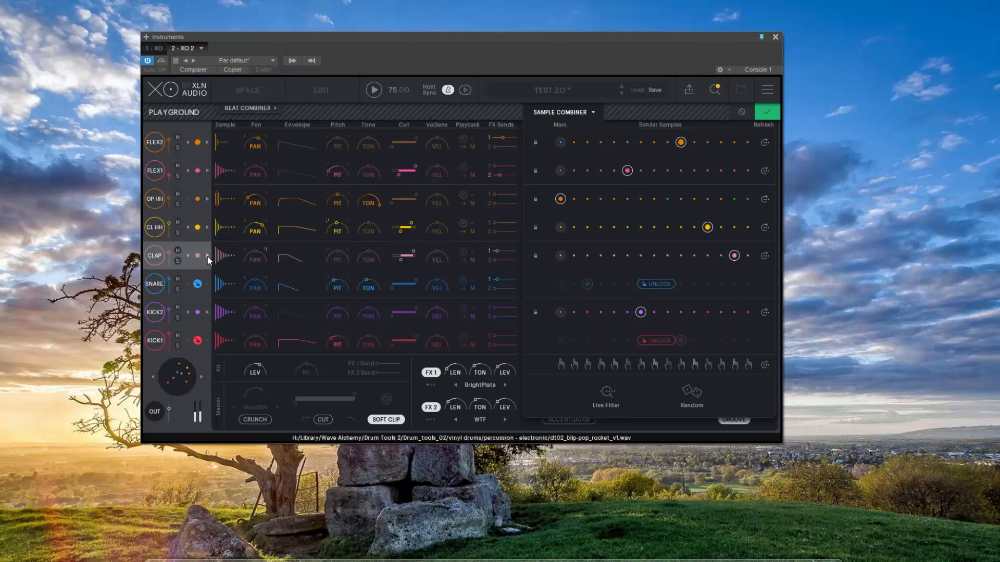
left_click(207, 256)
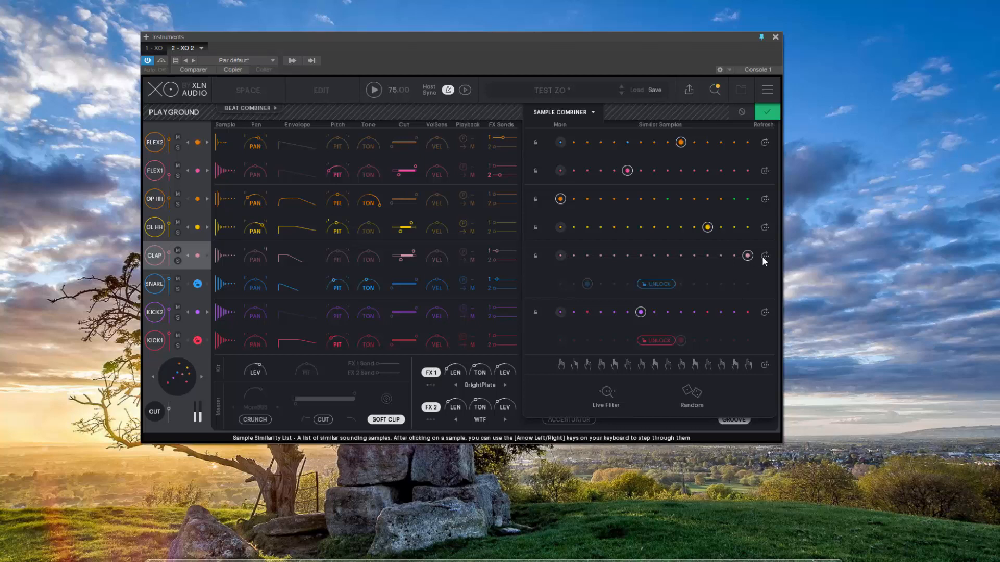
Refresh the CLAP lane's similar-sample list and step through it to settle on the sixth similar sample.
left_click(765, 256)
left_click(208, 254)
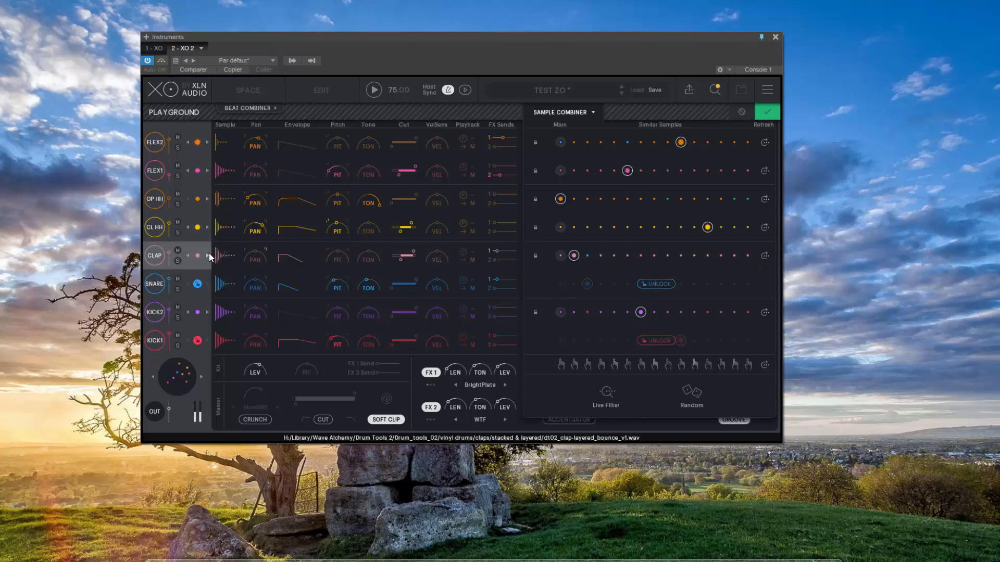
left_click(209, 254)
left_click(208, 254)
left_click(208, 254)
left_click(208, 254)
left_click(209, 254)
left_click(209, 254)
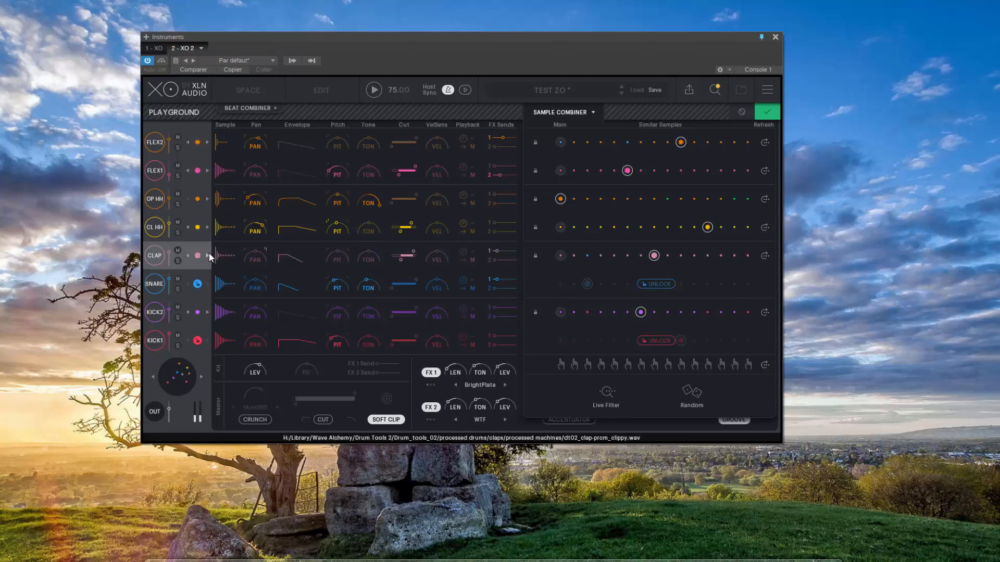
left_click(189, 257)
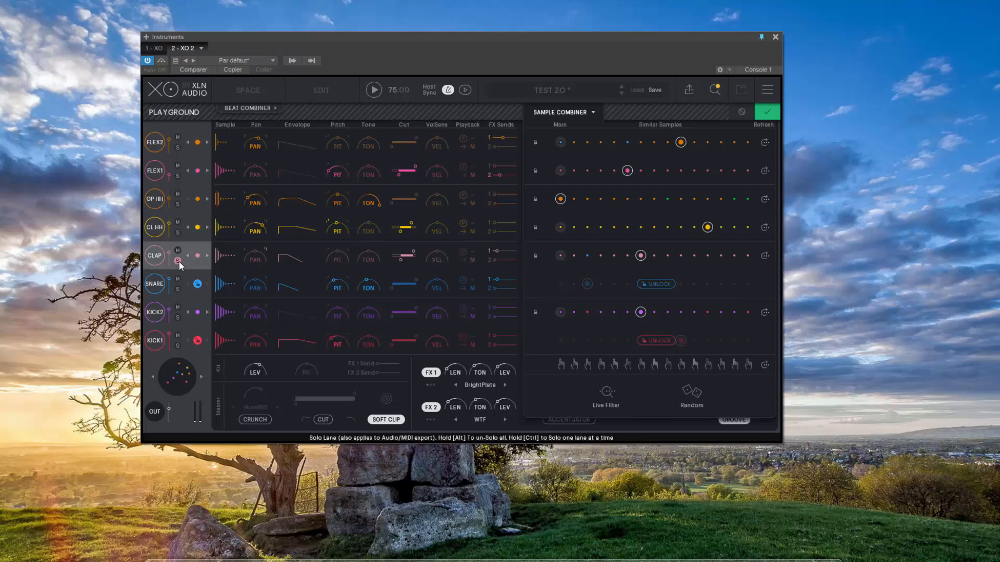
With the CLAP lane soloed, set its pitch to -2.0 semitones and turn down its FX 1 send.
left_click(178, 261)
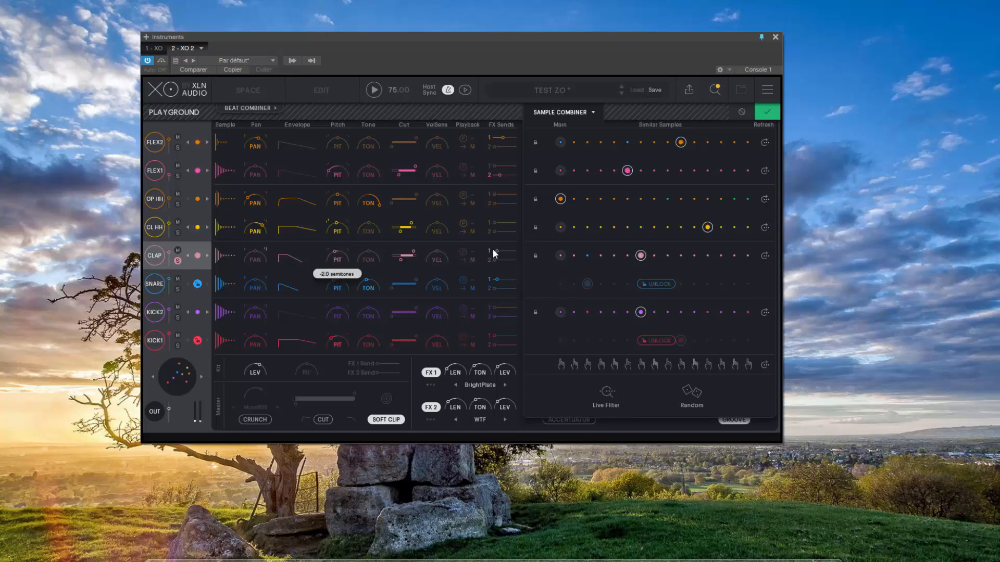
mouse_move(494, 250)
left_mouse_down()
mouse_move(509, 254)
mouse_move(492, 269)
left_mouse_up()
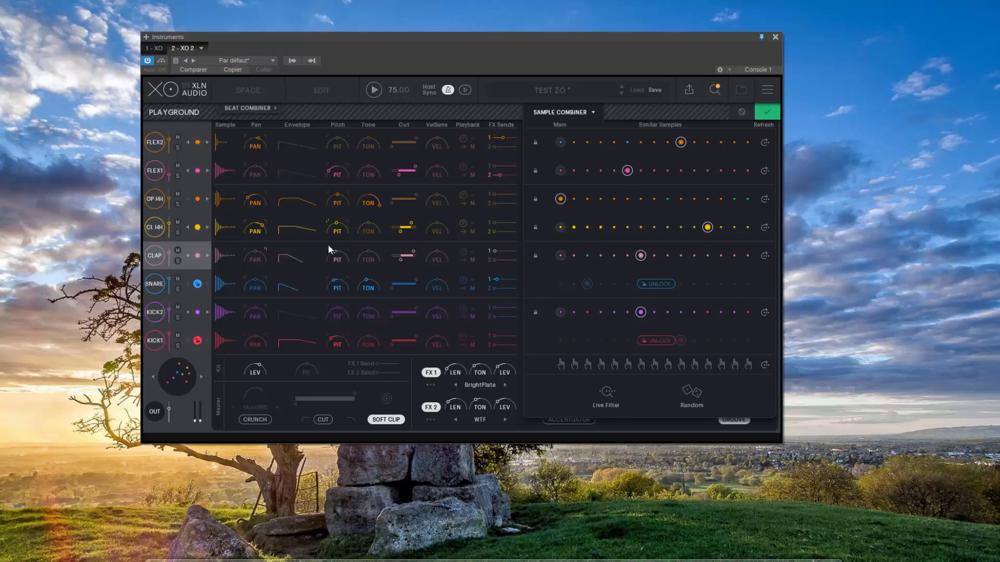
Audition CL HH, advance it to the next similar sample and accept the Sample Combiner selection.
left_click(153, 229)
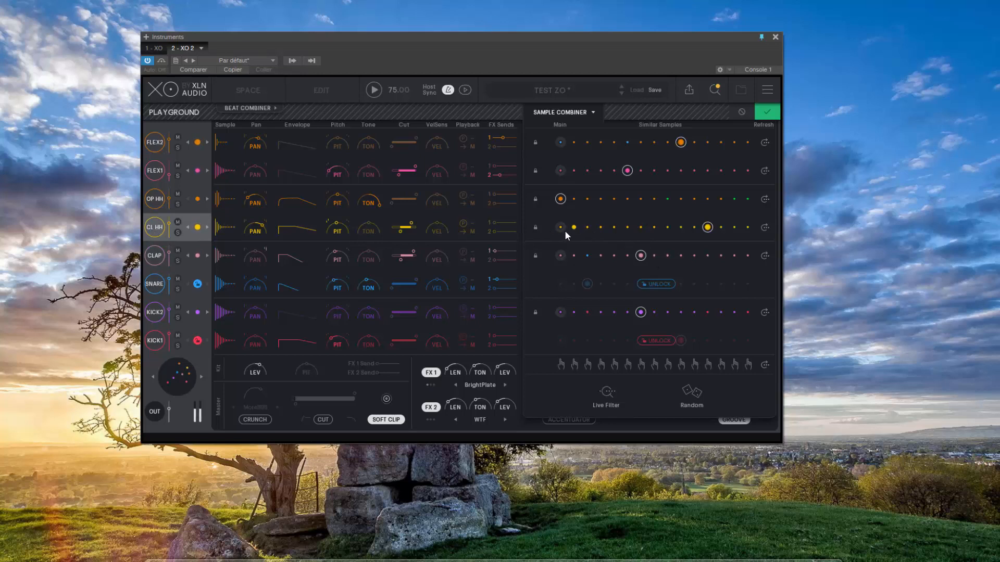
left_click(208, 227)
left_click(762, 113)
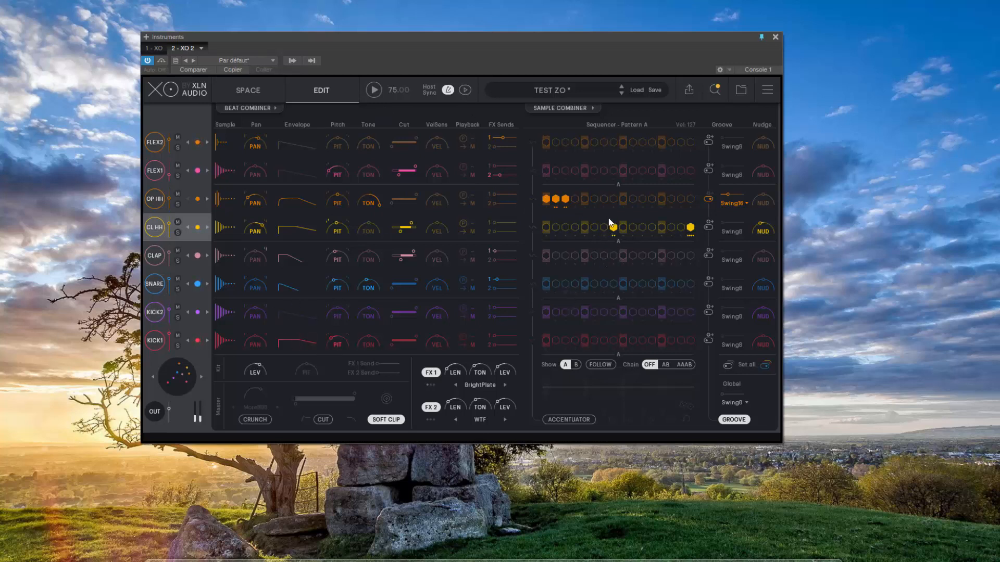
Switch Host Sync to its playback option and turn off the first three OP HH steps in pattern A.
left_click(465, 91)
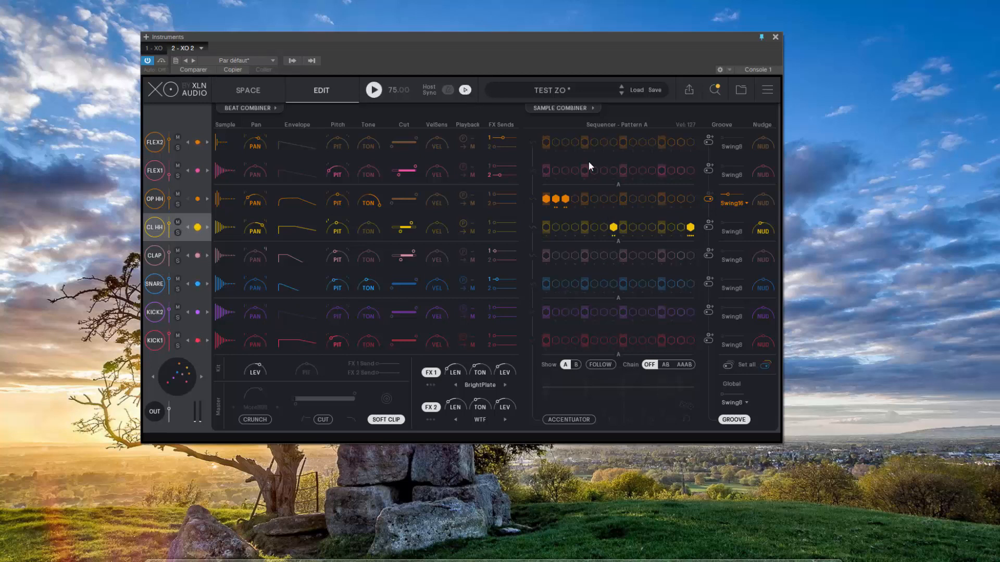
left_click(546, 198)
left_click(556, 198)
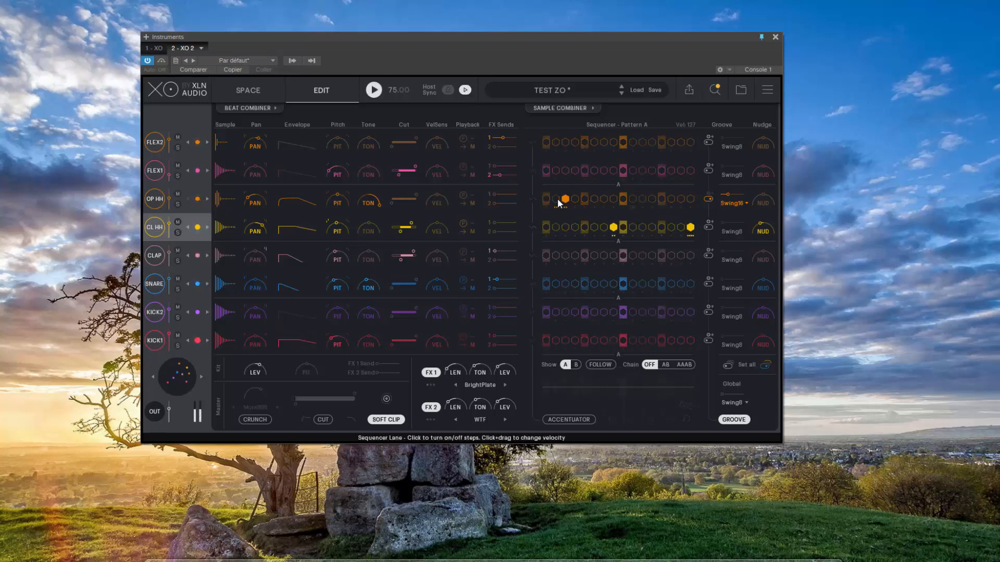
left_click(565, 199)
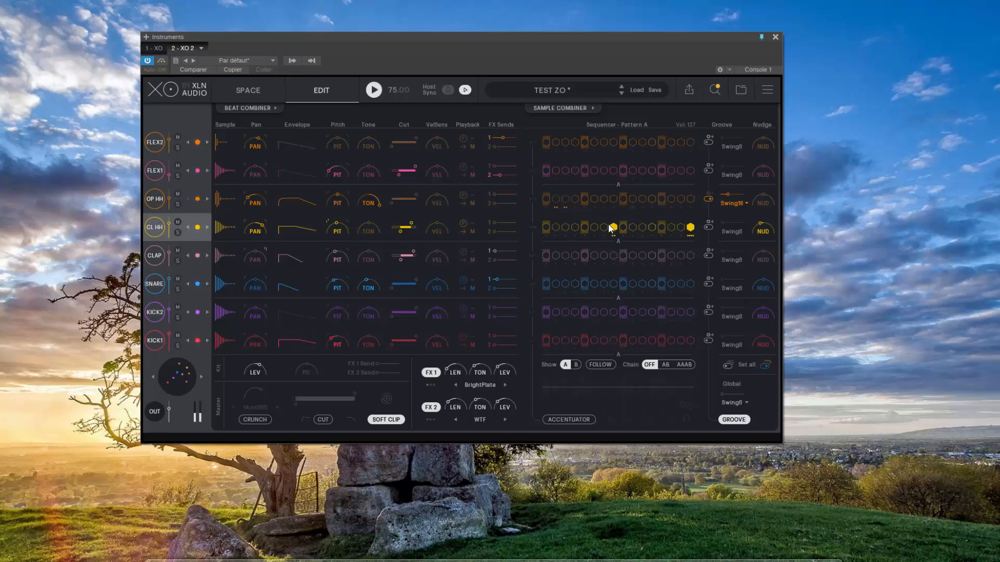
Turn off CL HH steps 8 and 16 and reset their rolls to none.
right_click(692, 235)
left_click(724, 245)
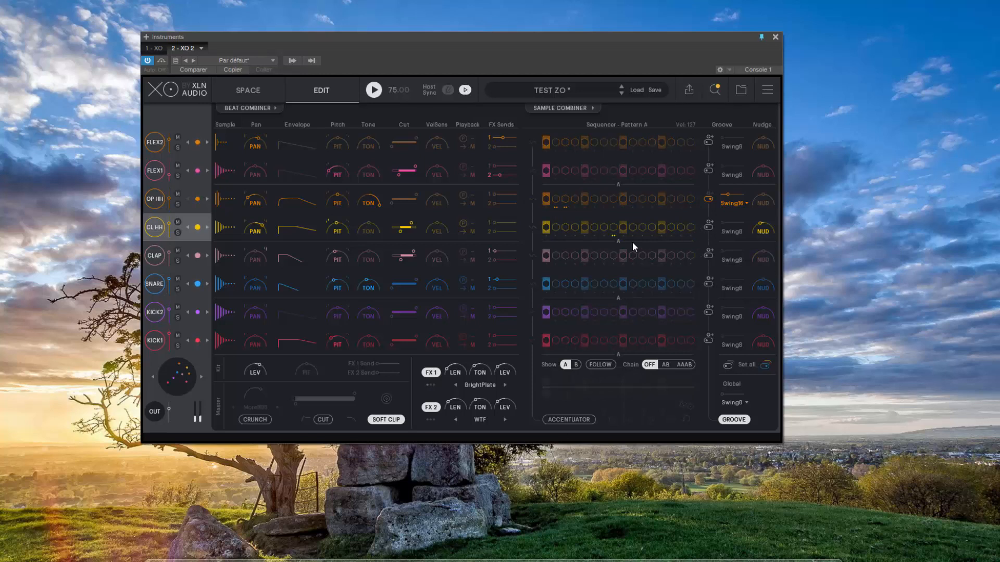
right_click(612, 235)
left_click(635, 240)
Reset the rolls on OP HH steps 2 and 3 to none.
right_click(552, 208)
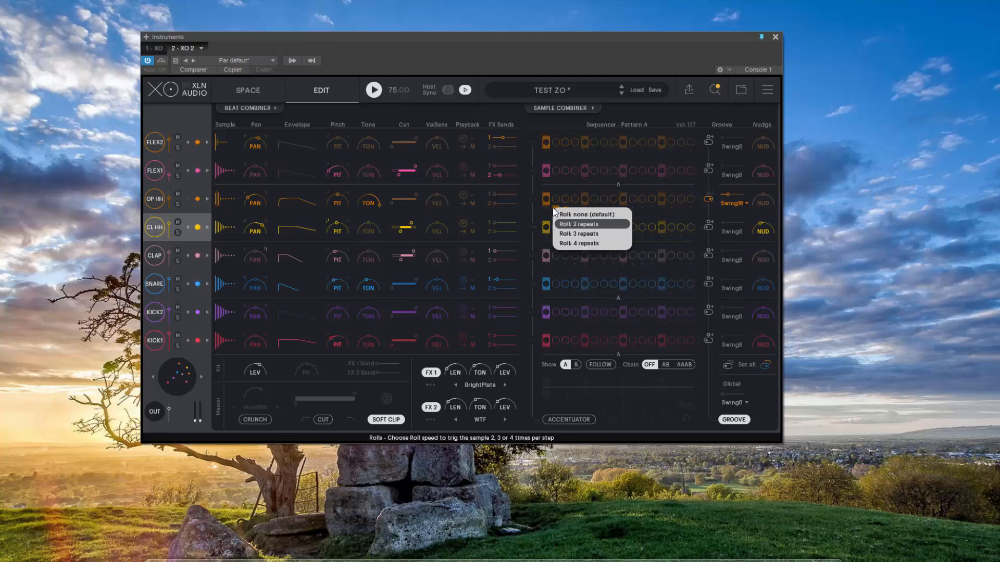
left_click(564, 214)
right_click(564, 207)
left_click(583, 223)
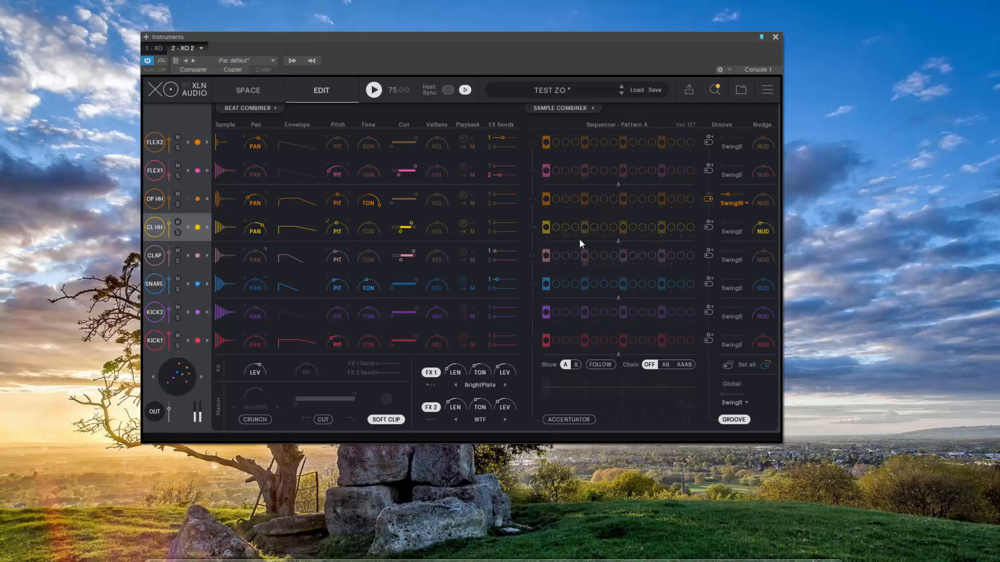
Try a 3-repeat roll on CL HH step 15 and turn that step off again.
left_click(681, 227)
right_click(682, 236)
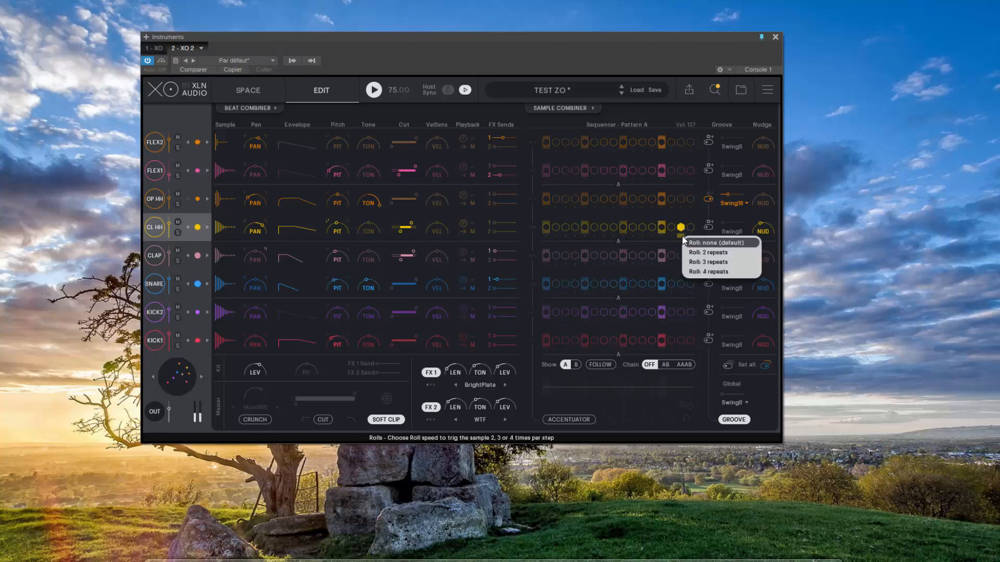
left_click(705, 261)
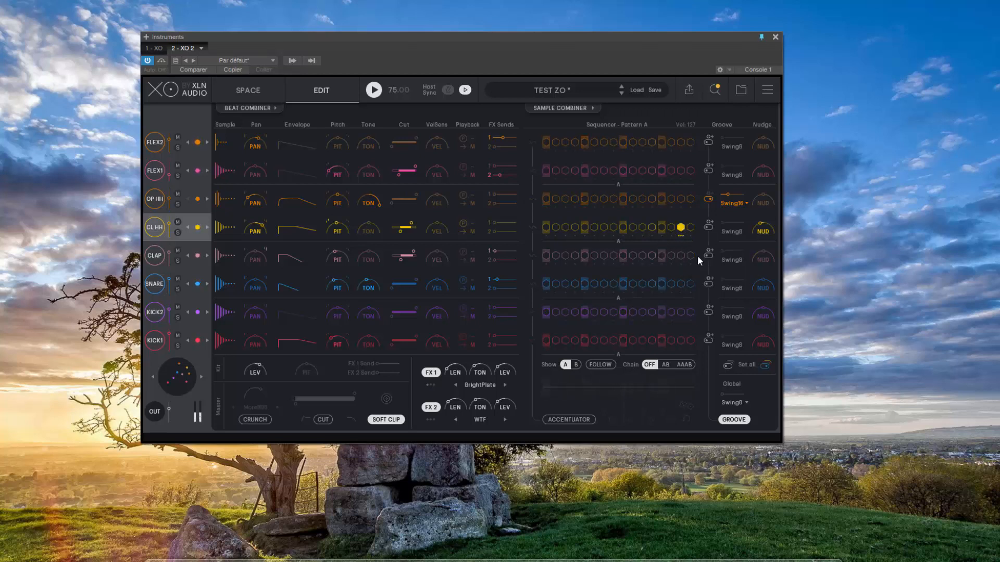
left_click(682, 227)
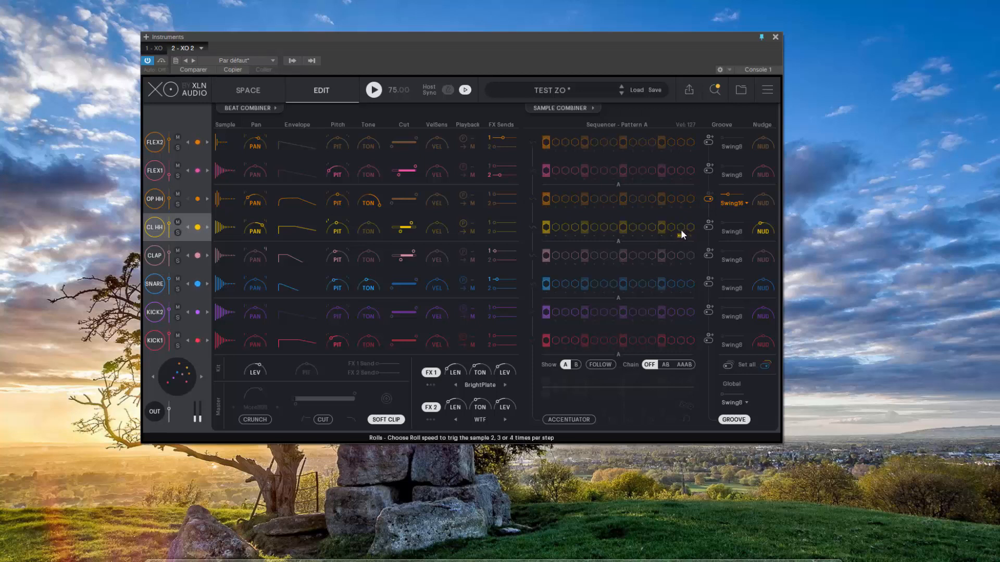
Turn on CL HH steps 15 and 16 with 2-repeat rolls, lowering the velocity of step 15 to 107.
left_click(680, 227)
mouse_move(680, 234)
left_mouse_down()
mouse_move(679, 274)
mouse_move(683, 240)
left_mouse_up()
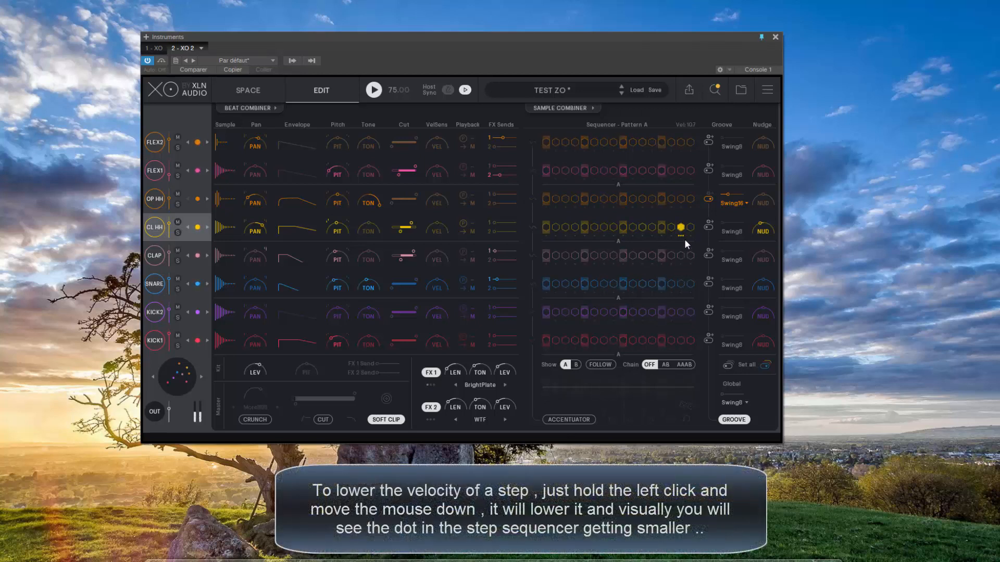
left_click(682, 234)
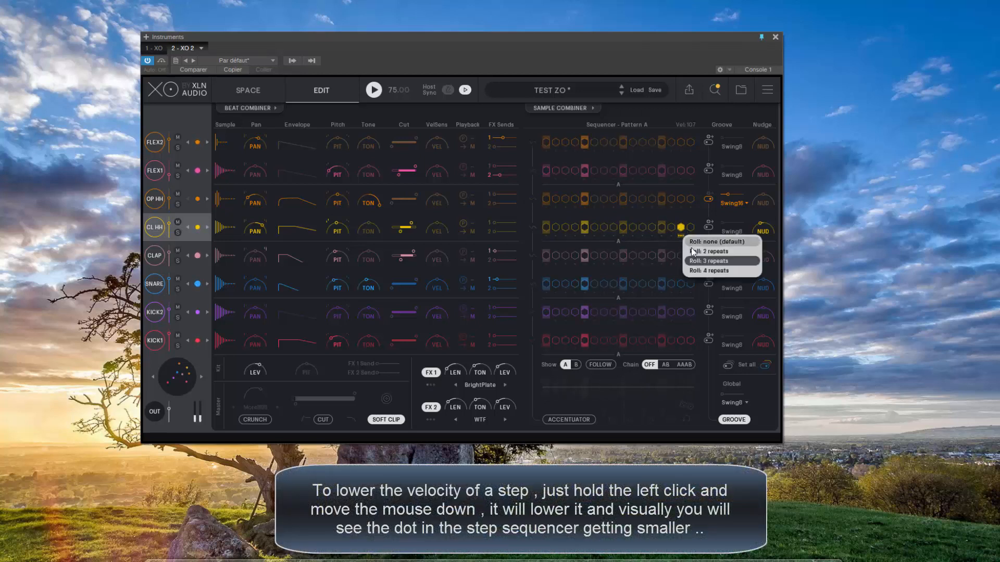
left_click(694, 252)
left_click(692, 234)
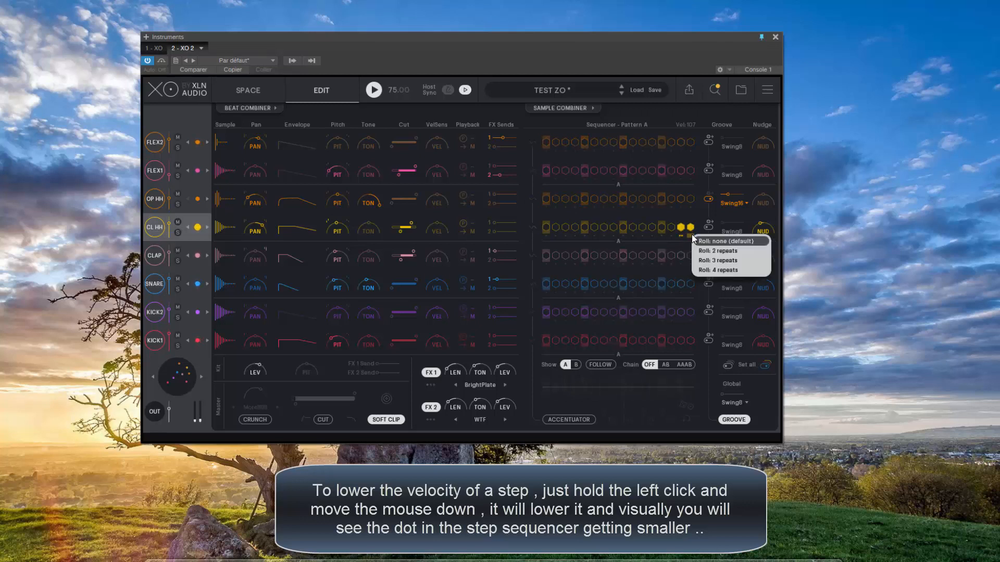
left_click(704, 245)
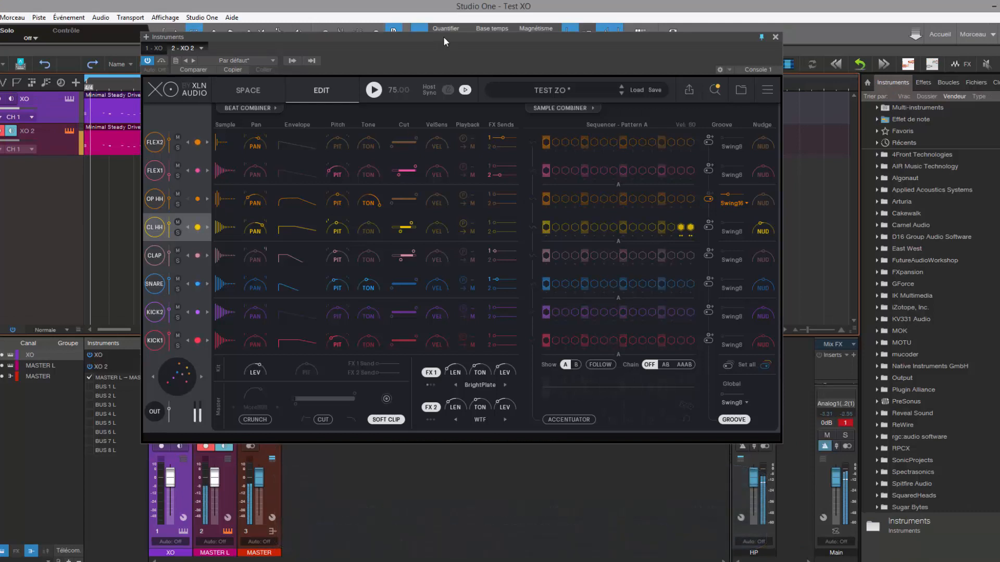
In Studio One, move the XO window clear of the arrangement, select the XO 2 track's parts and open them in the note editor.
left_click_drag(442, 37, 645, 142)
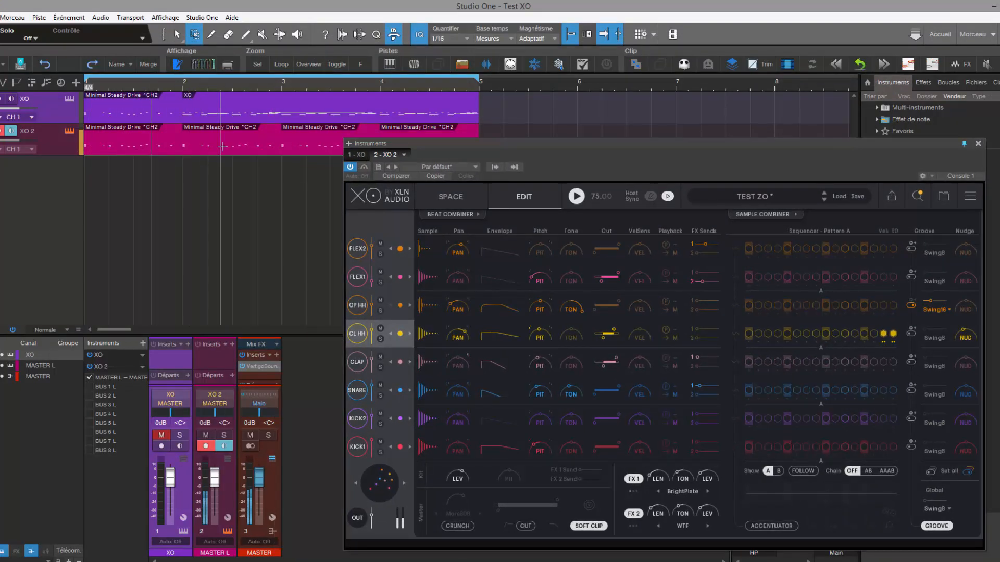
left_click_drag(508, 145, 600, 234)
left_click_drag(509, 128, 85, 166)
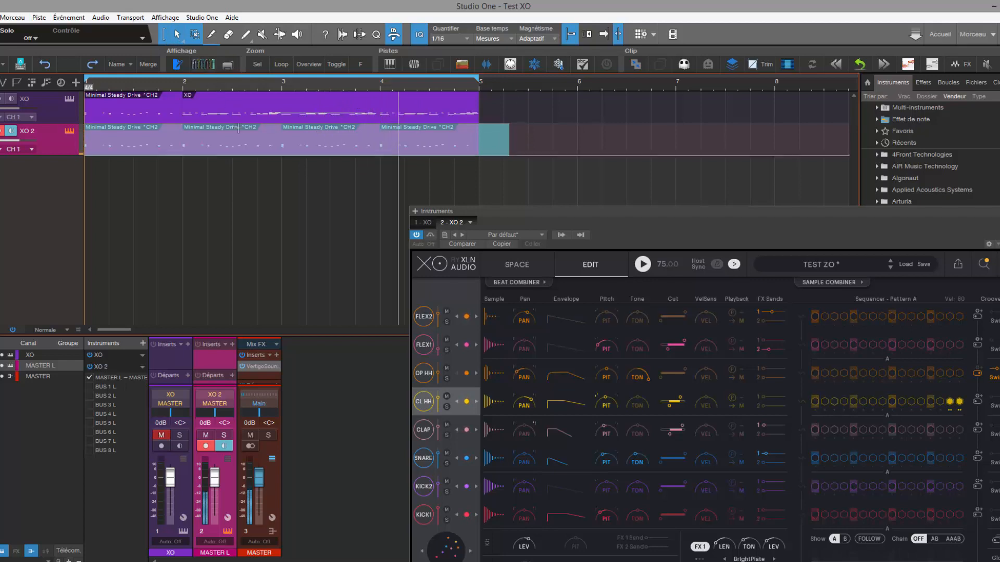
double_click(254, 150)
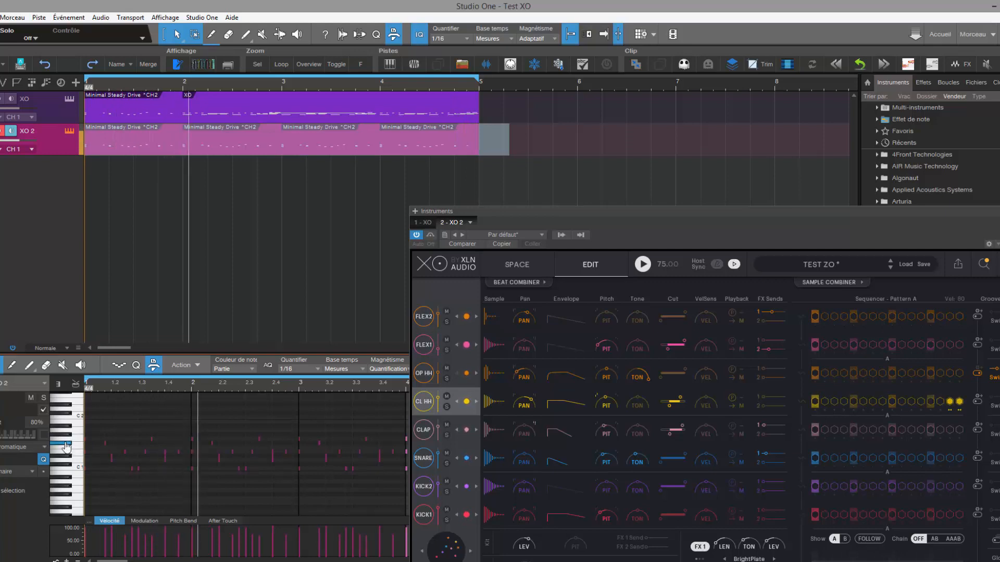
Hide the XO window and delete the row of closed hi-hat notes from the XO 2 parts in the note editor.
left_click_drag(885, 210, 586, 94)
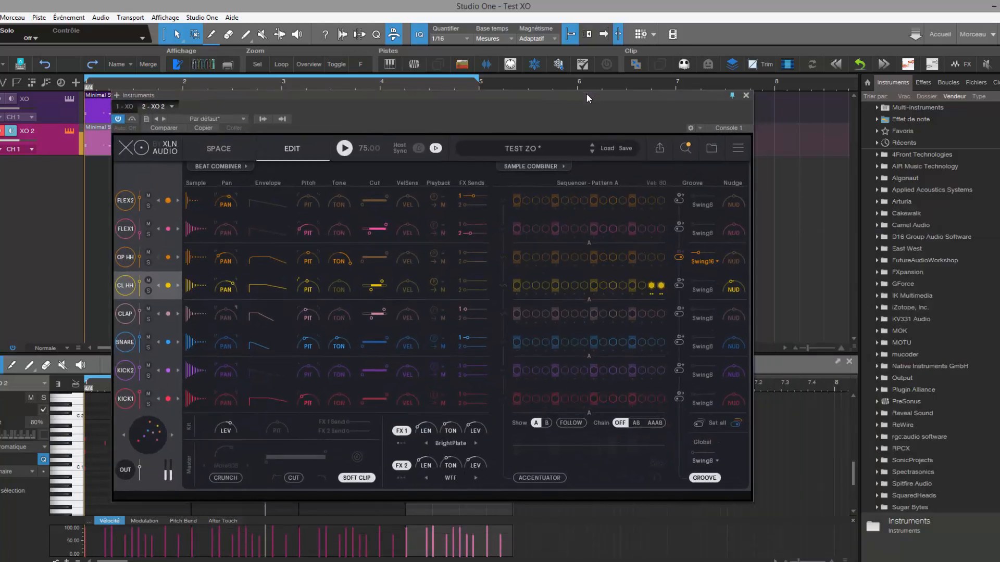
key("Escape")
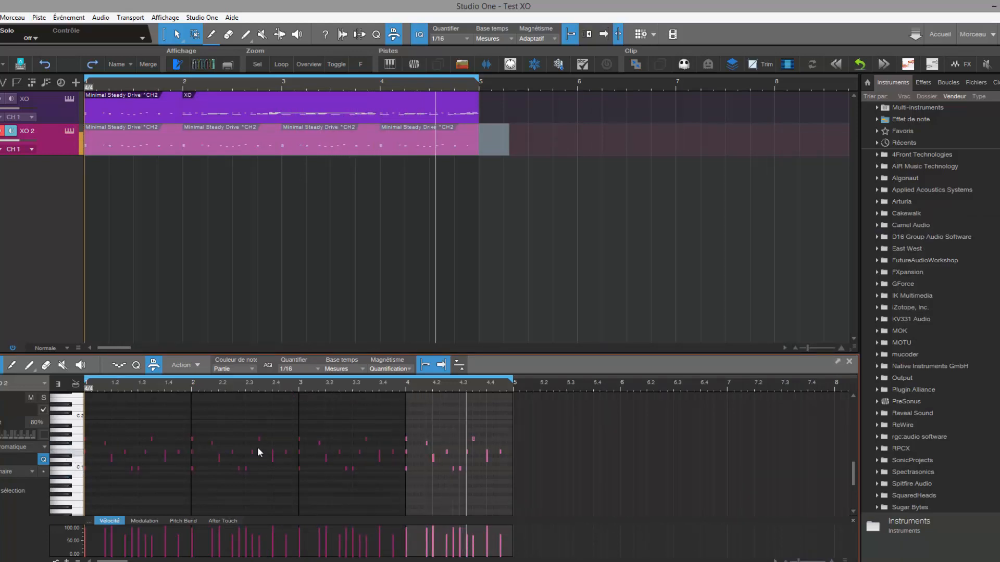
left_click_drag(510, 449, 78, 457)
key("Delete")
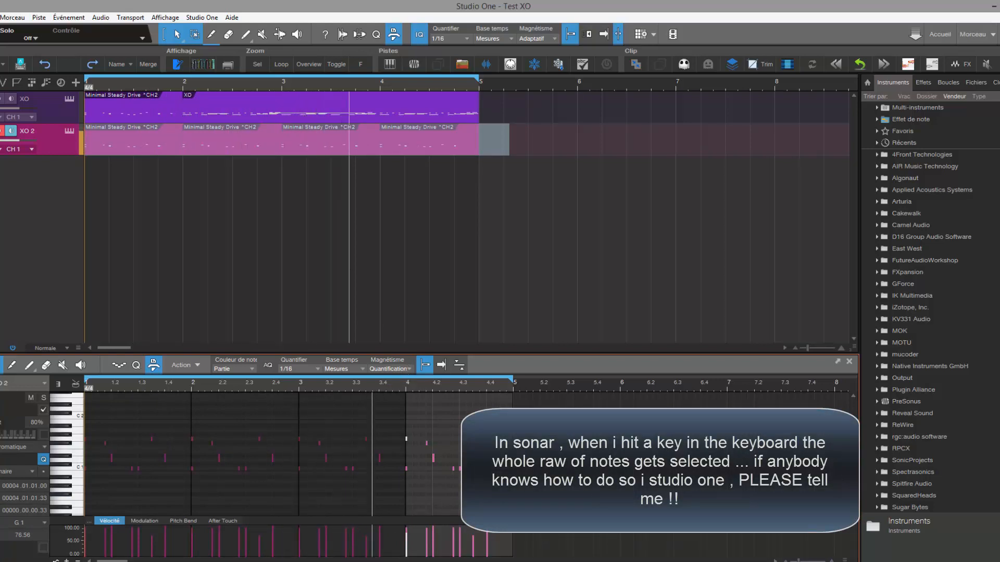
Show the XO window again and turn on CL HH steps 1, 7 and 10.
key("F11")
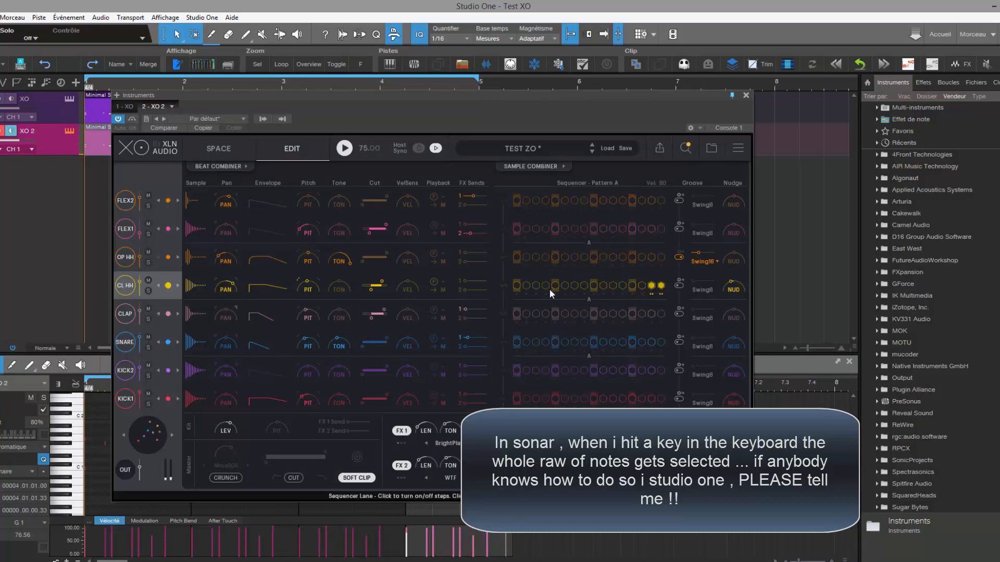
left_click(575, 285)
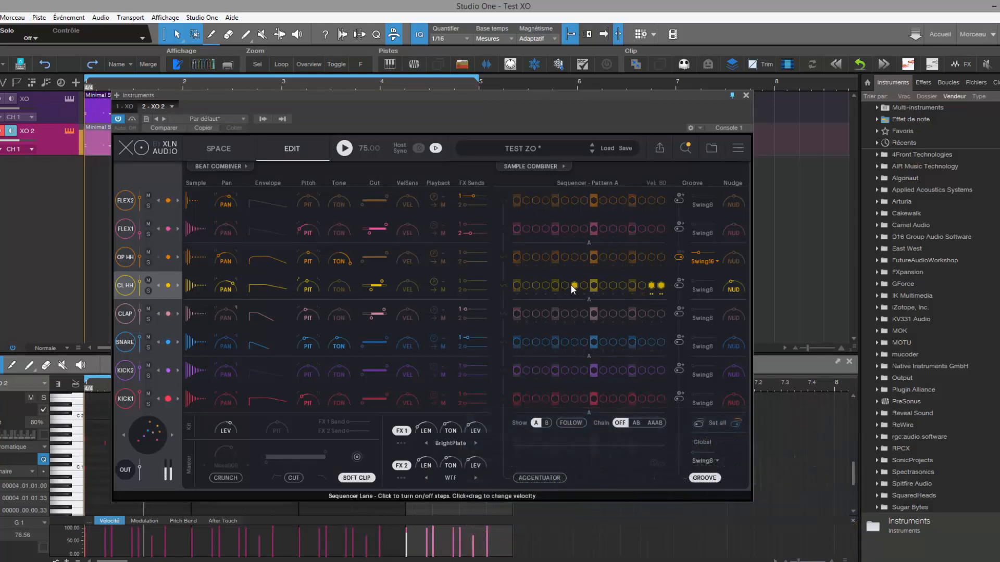
left_click(604, 285)
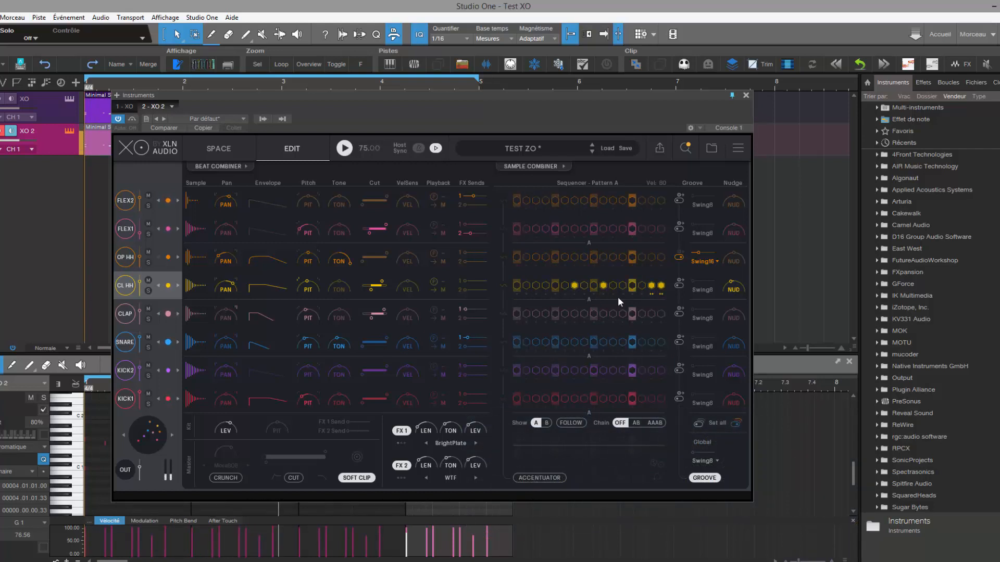
left_click(517, 286)
Try CL HH step 2 with a 2-repeat roll, then turn it off and reset its roll to none.
left_click(525, 286)
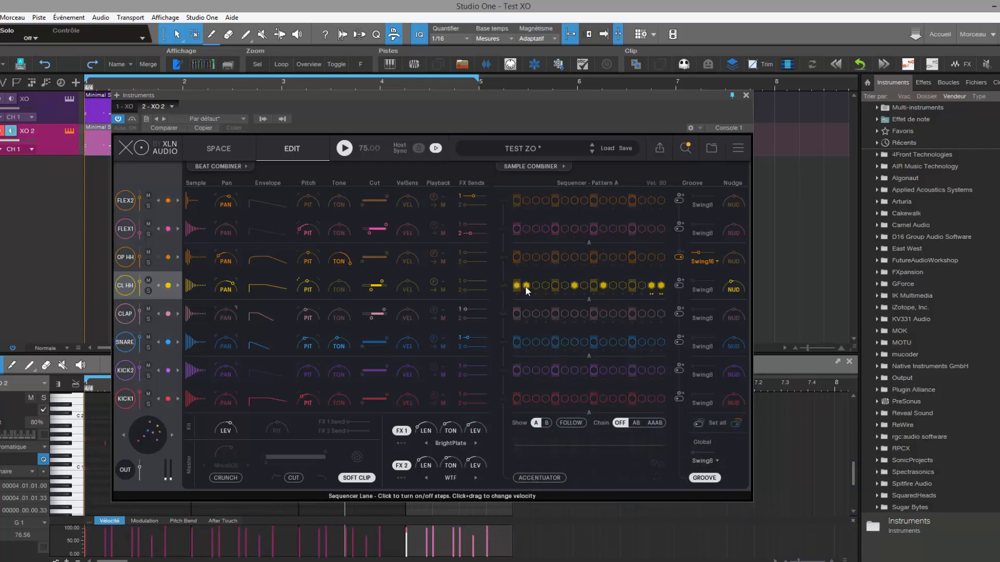
left_click(526, 294)
left_click(538, 308)
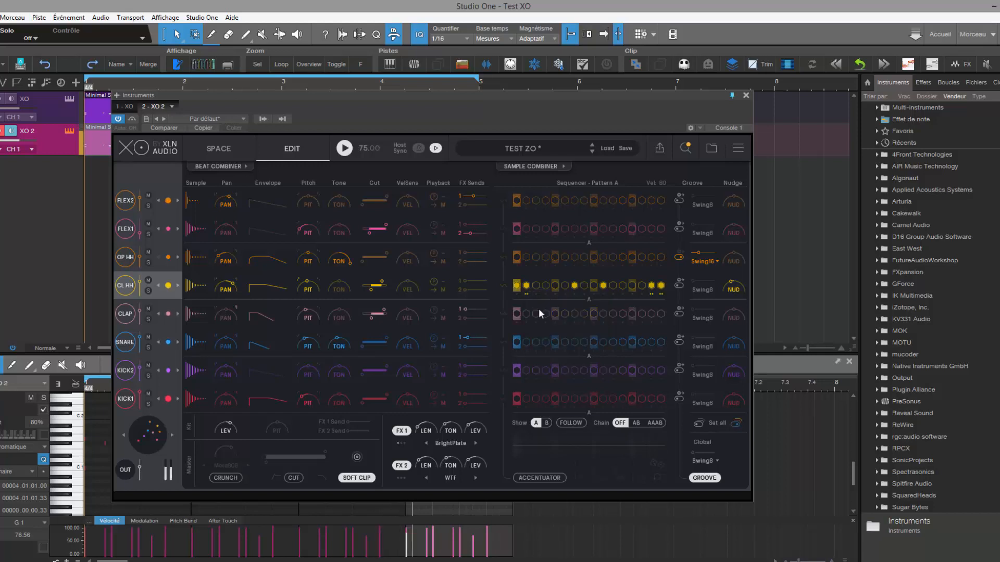
left_click(526, 287)
left_click(527, 290)
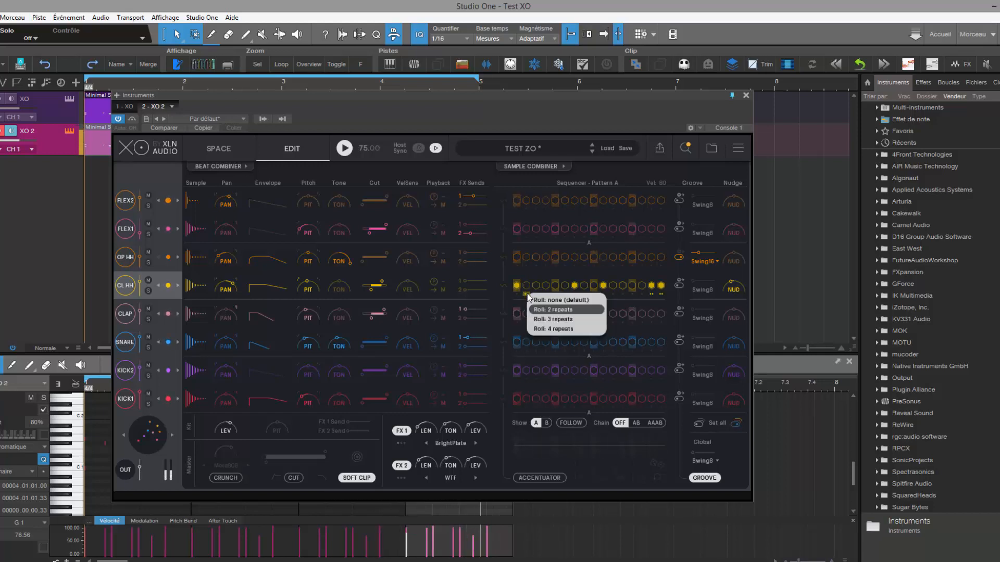
left_click(539, 301)
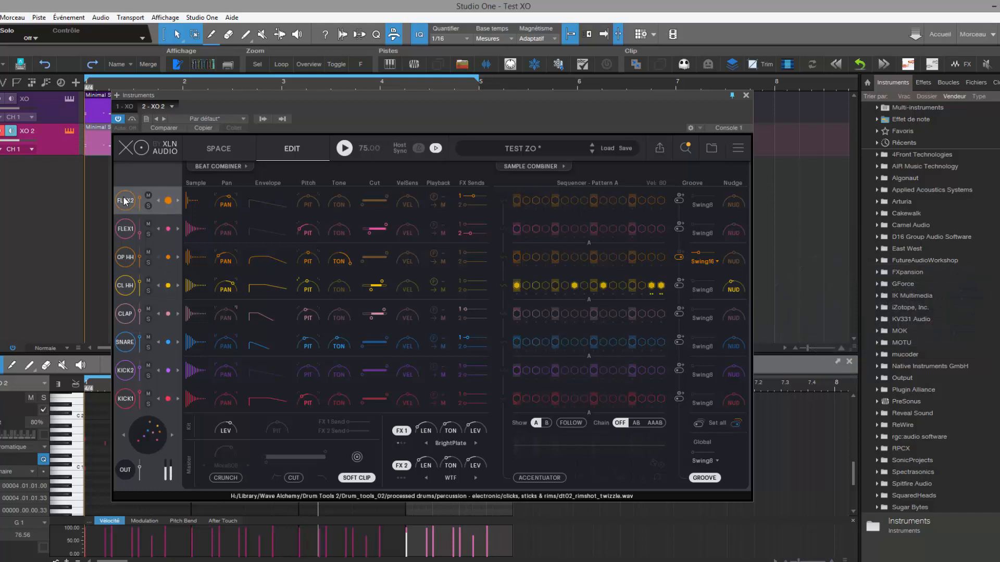
Audition the FLEX1 sample and look at the arrangement and notes behind the XO window.
left_click(125, 229)
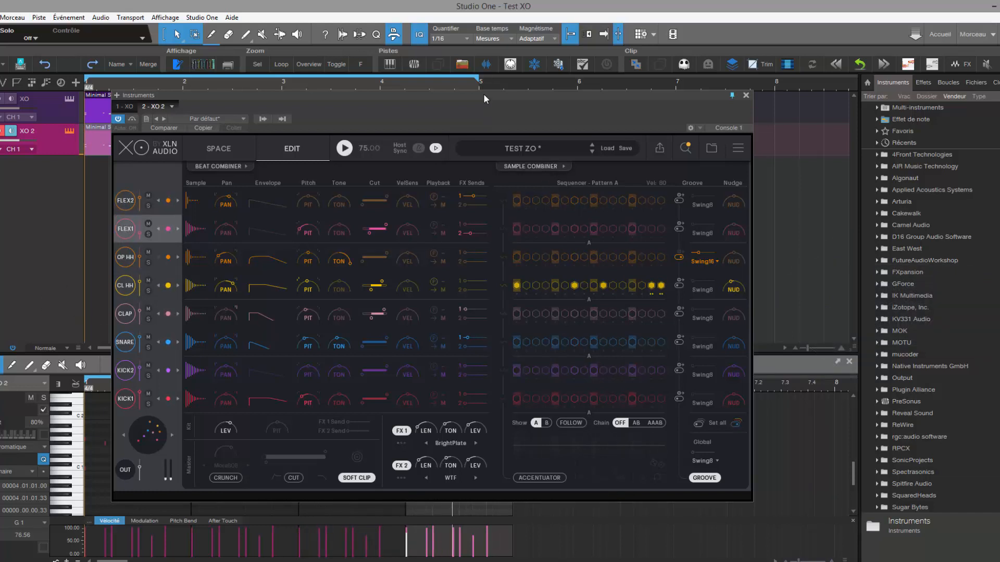
left_click_drag(484, 92, 781, 149)
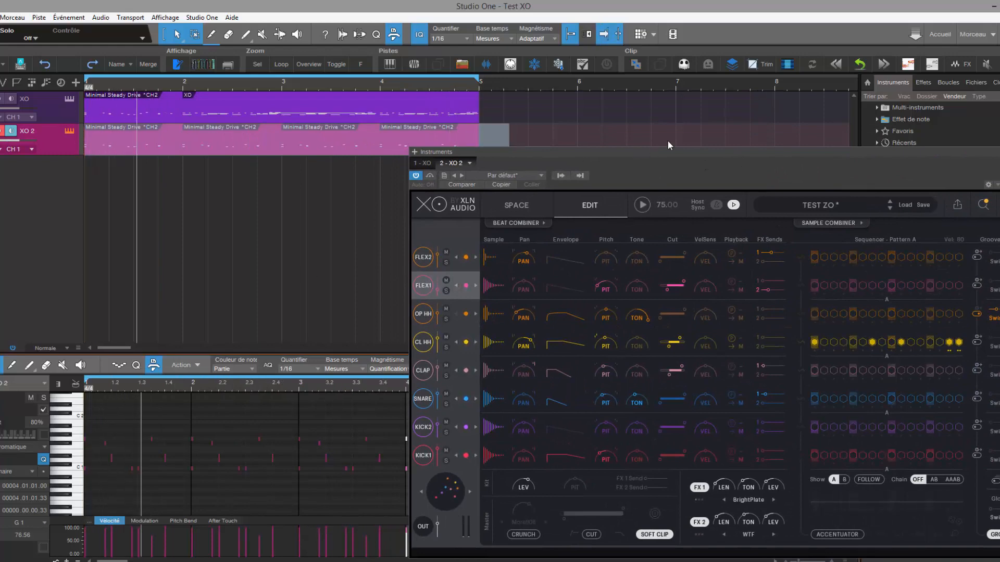
left_click_drag(669, 155, 338, 80)
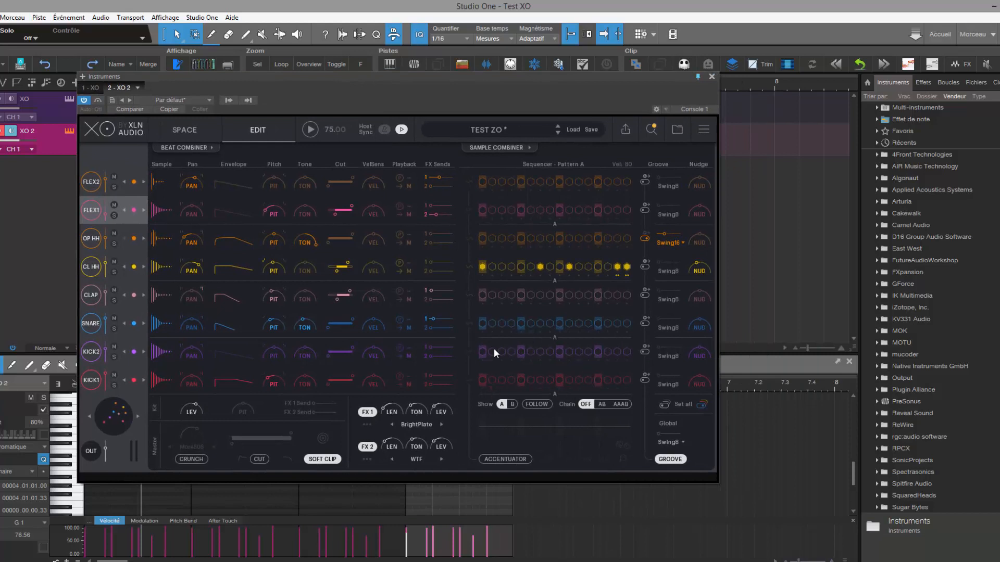
Start XO's own sequencer and turn on KICK1 steps 1 and 2 and SNARE steps 5 and 13, clearing KICK2 steps 5 and 13.
left_click(311, 130)
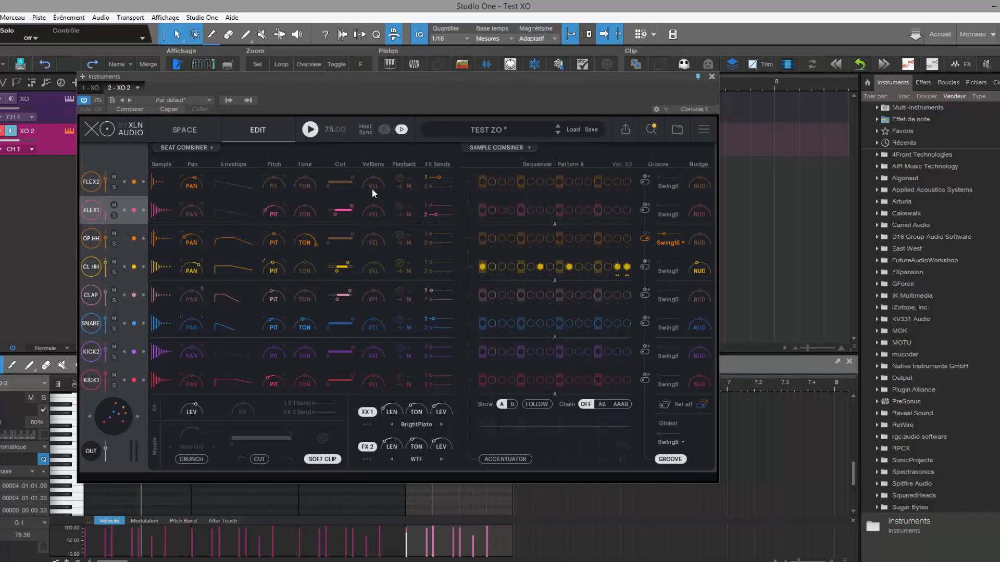
left_click(492, 379)
left_click(521, 352)
left_click(597, 352)
left_click(520, 323)
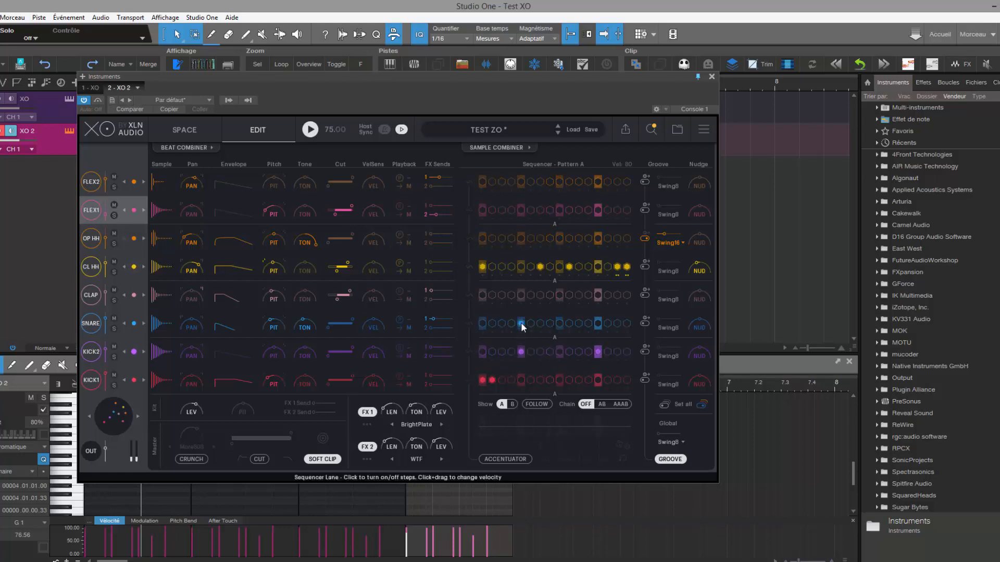
left_click(598, 324)
left_click(521, 352)
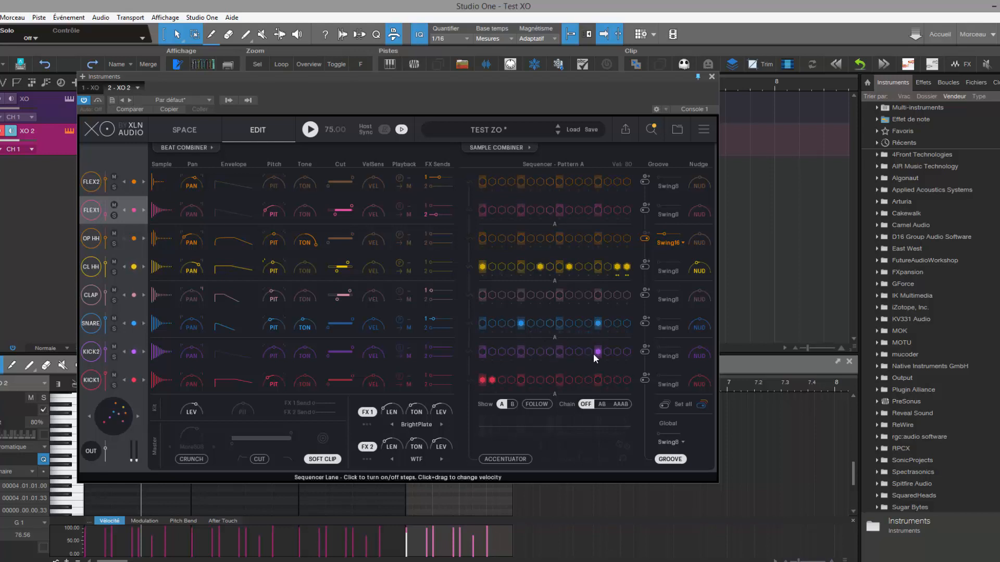
Turn on KICK2 step 14 and KICK1 steps 8 and 10.
left_click(606, 352)
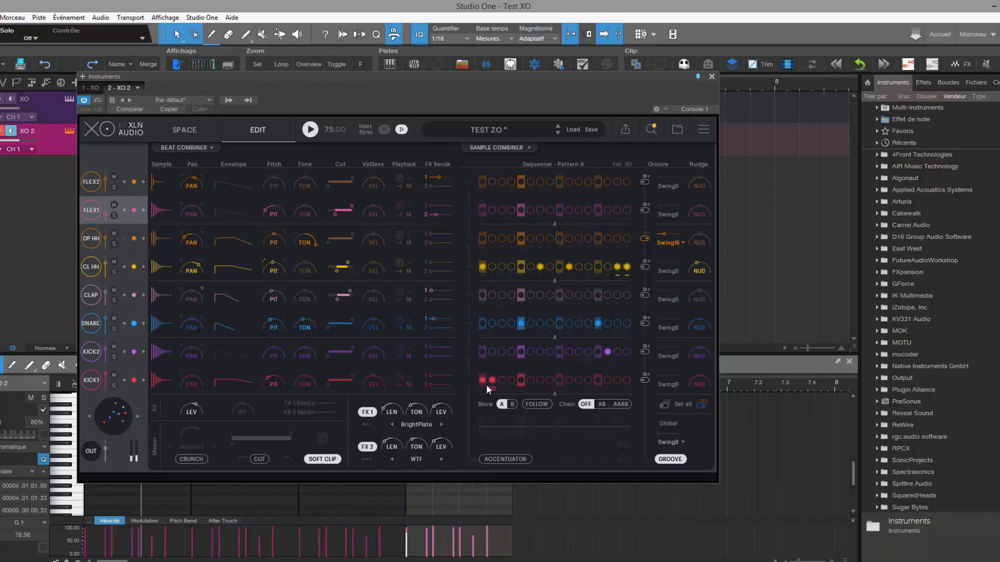
left_click(548, 382)
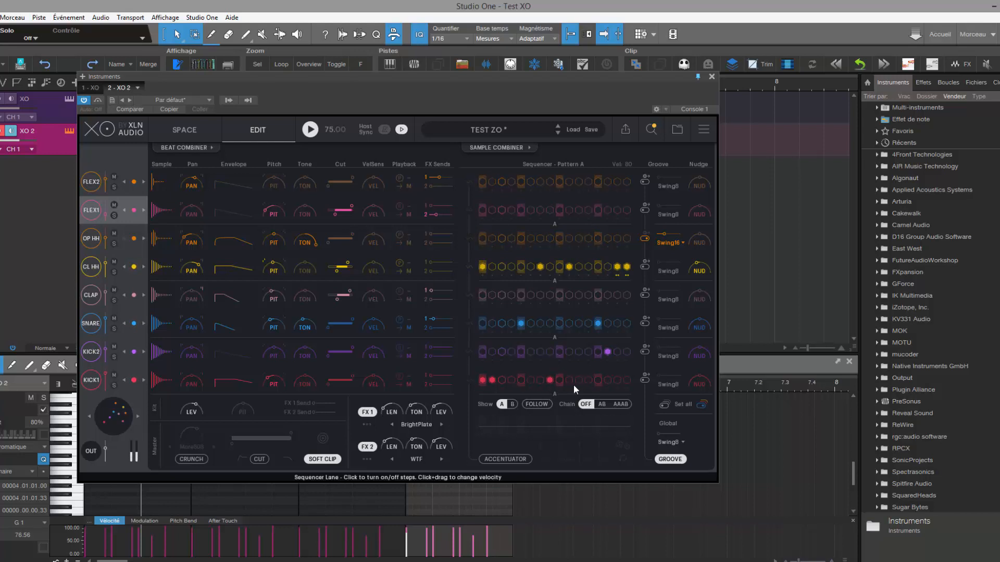
left_click(570, 382)
Turn on KICK1 step 16 at velocity 31 and give it a 2-repeat roll.
left_click_drag(626, 380, 625, 392)
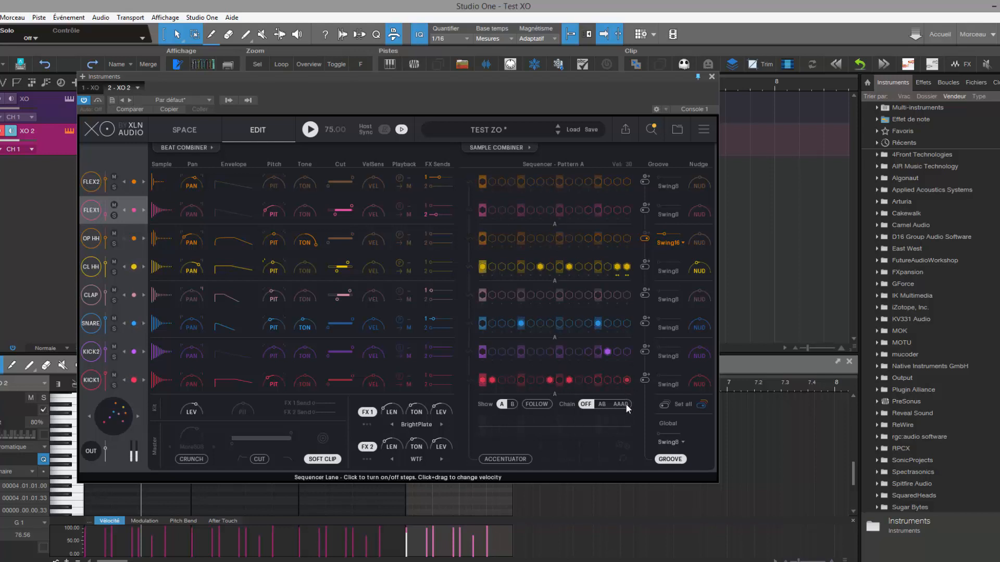
left_click(629, 386)
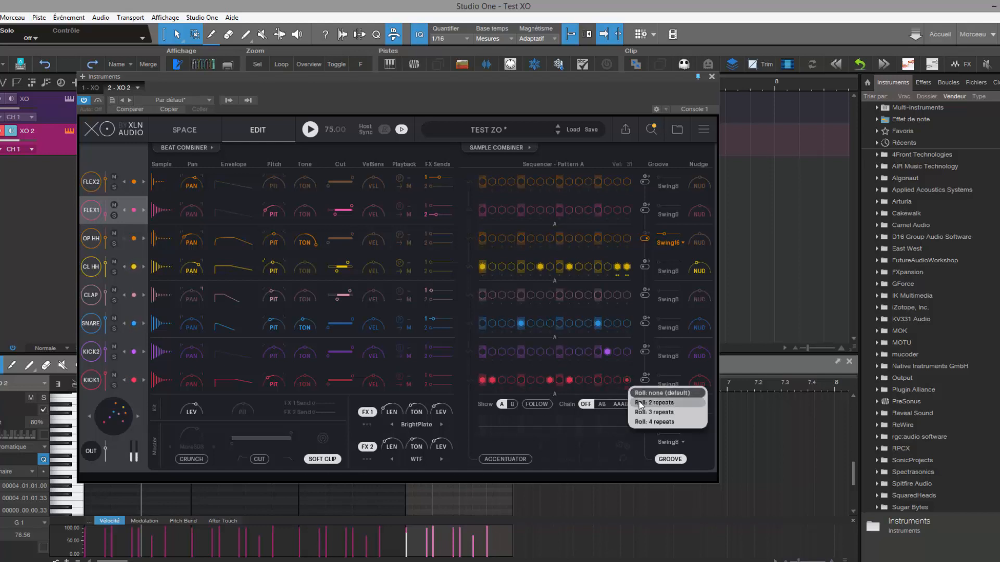
left_click(638, 402)
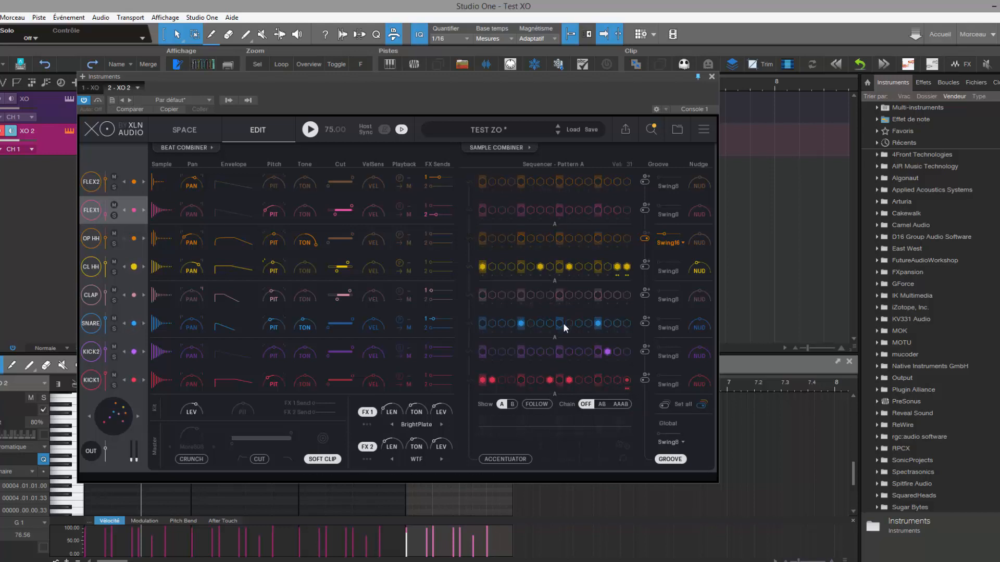
Move the KICK2 hit from step 14 to step 15 with a higher velocity and turn on OP HH step 3.
left_click(617, 352)
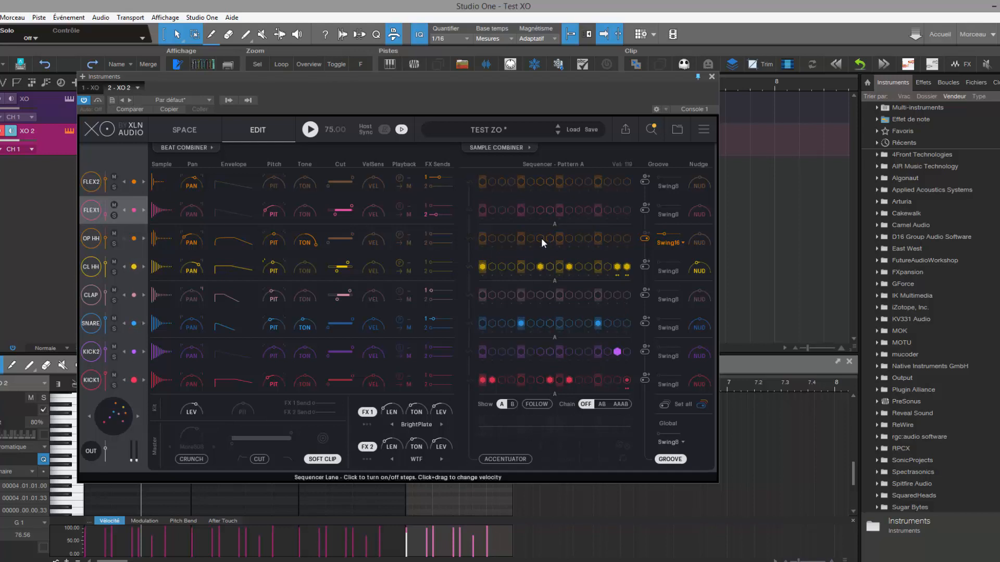
left_click(503, 238)
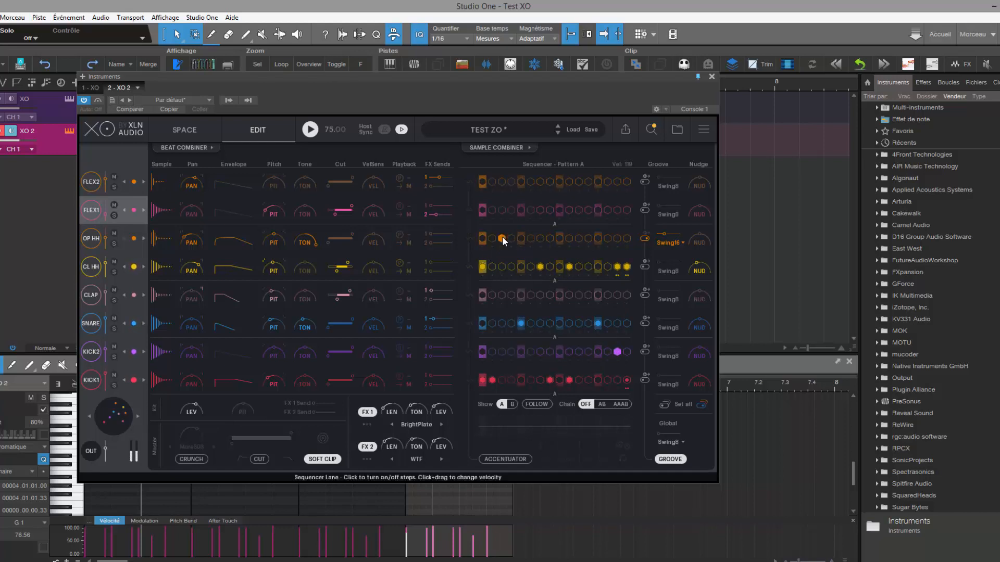
Audition OP HH and go through its similar samples to dt02_shaker_small.wav.
left_click(89, 240)
left_click(145, 239)
left_click(144, 239)
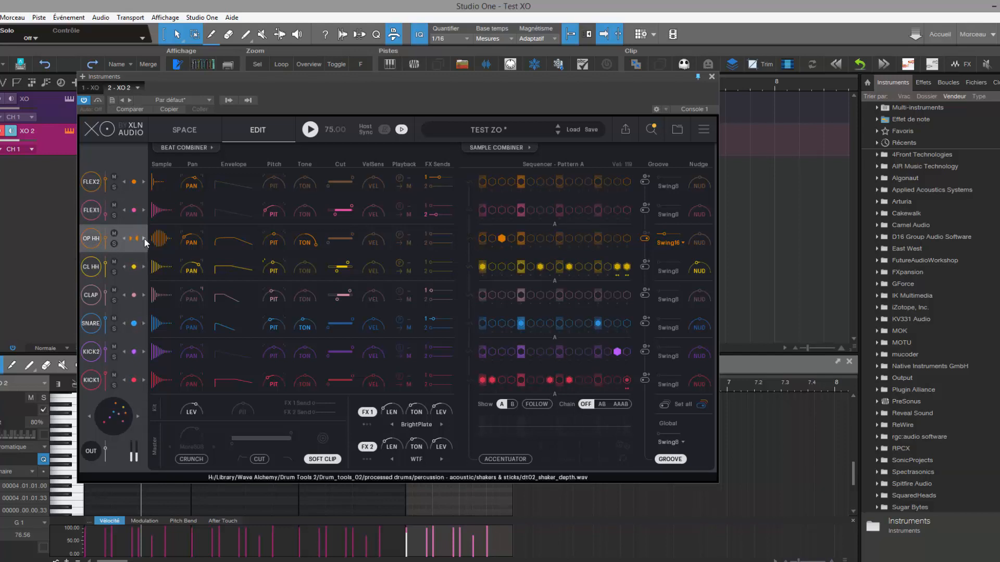
left_click(144, 239)
left_click(145, 239)
left_click(143, 239)
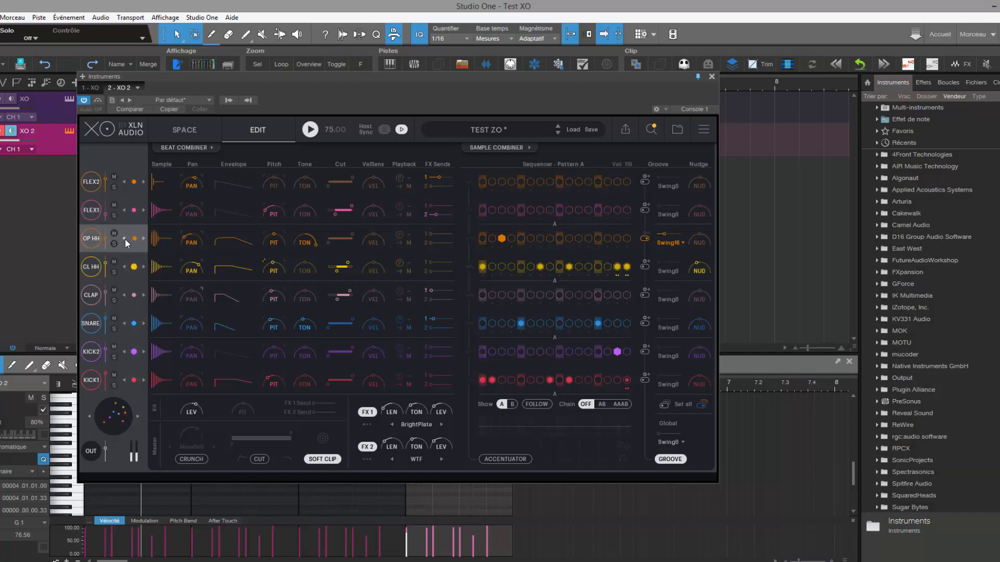
Check the OP HH waveform in the sample editor and lower the OP HH pitch.
left_click(160, 238)
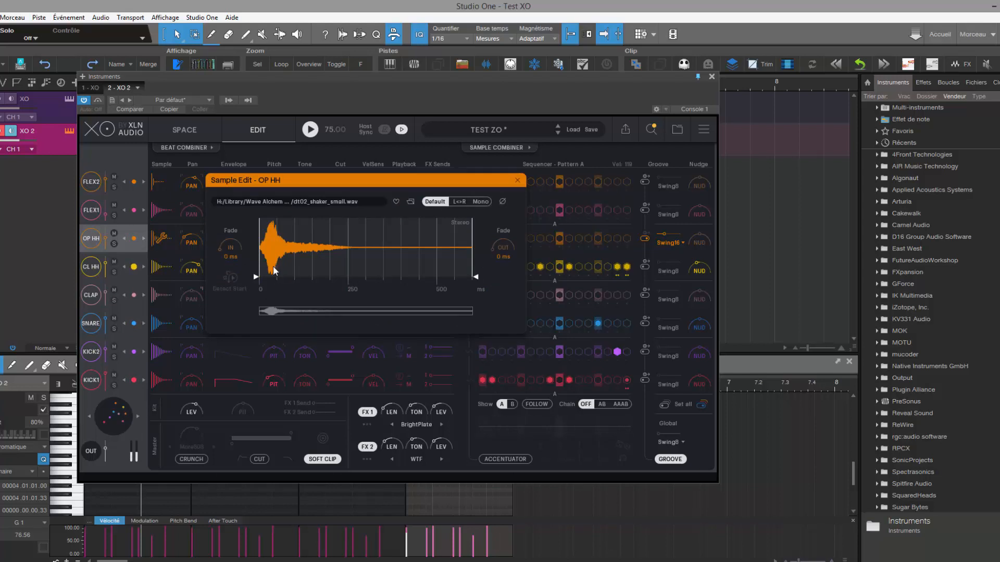
left_click(516, 181)
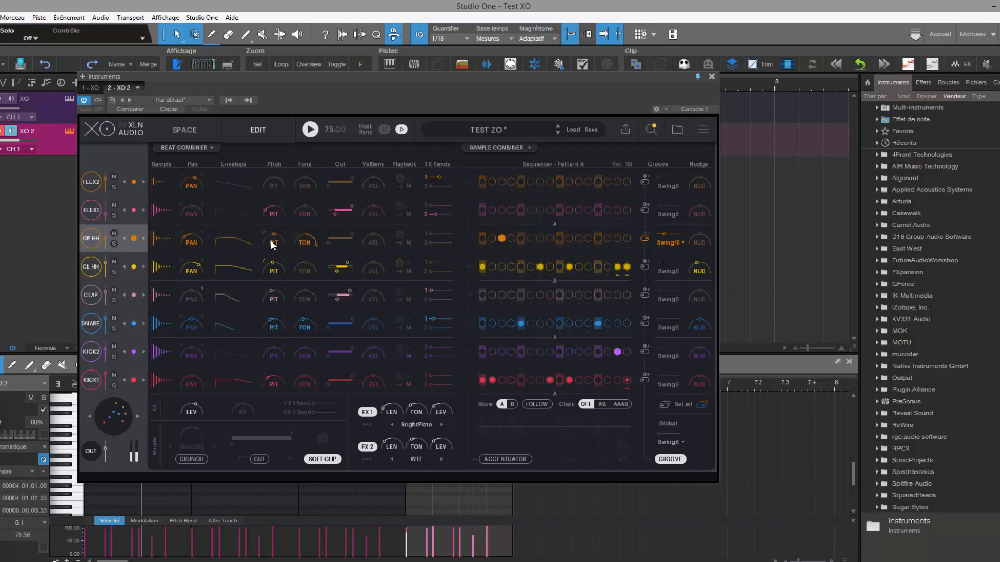
left_click_drag(272, 241, 269, 256)
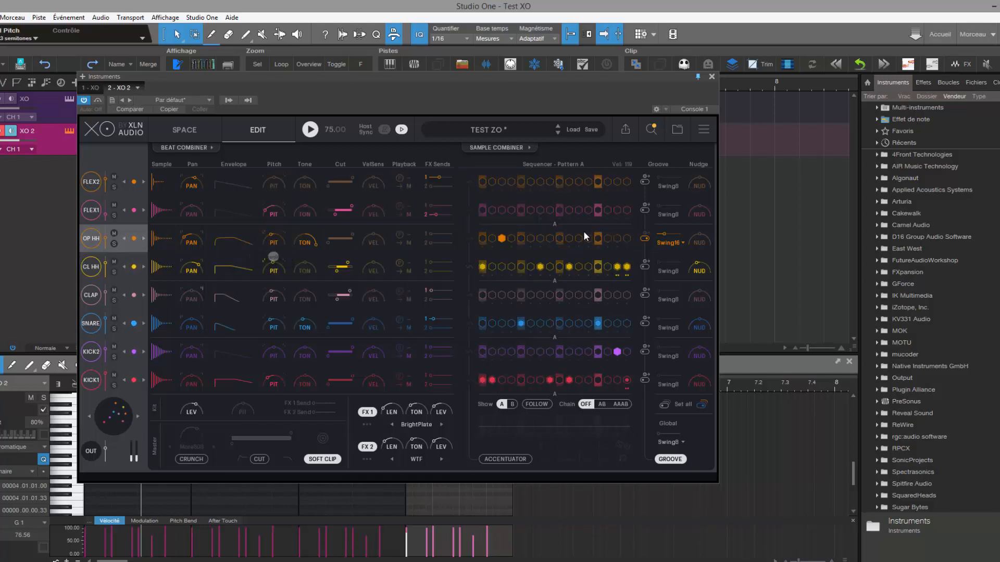
Audition the SNARE and CLAP samples and turn on CLAP steps 5, 12 and 13.
left_click(95, 327)
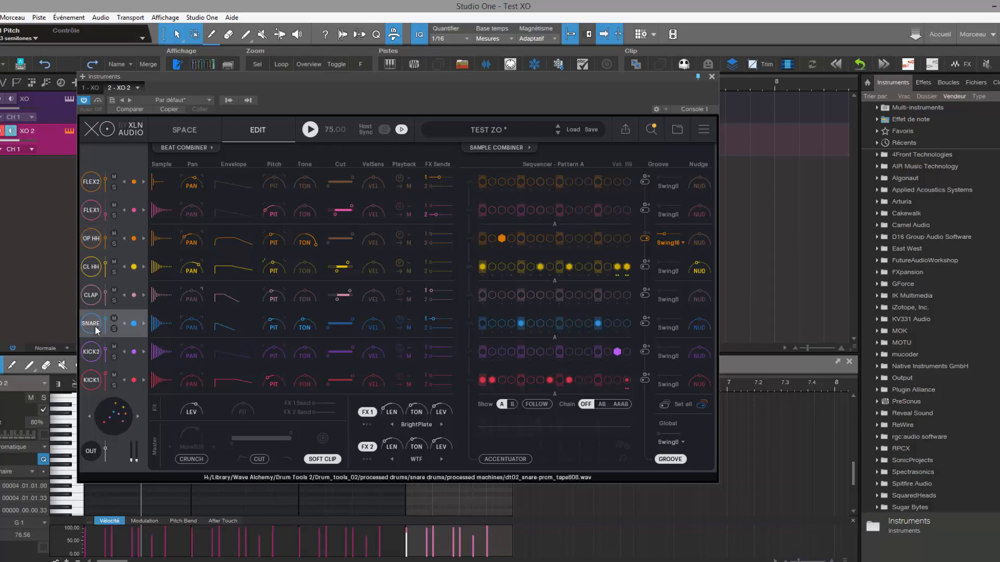
left_click(96, 302)
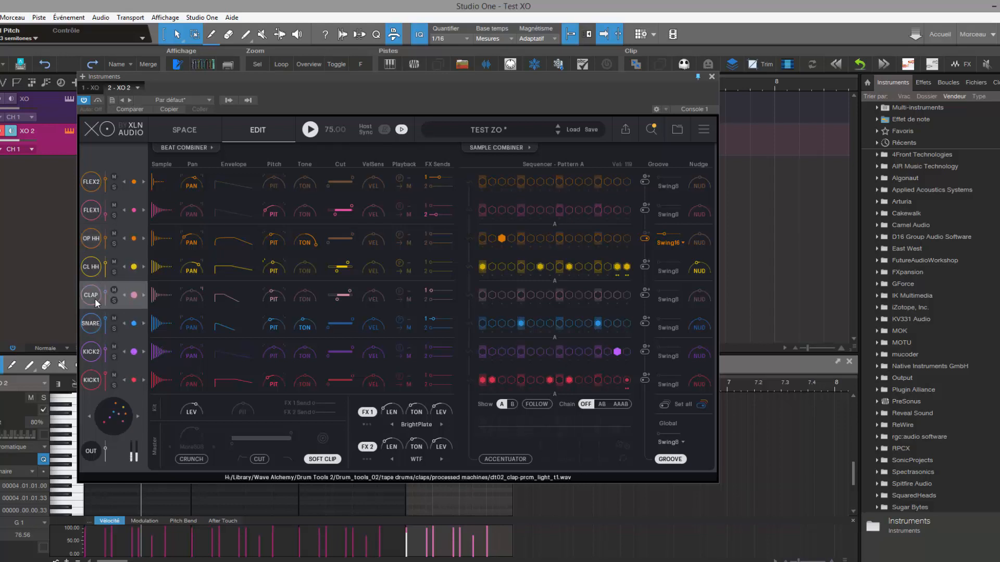
left_click(521, 294)
left_click(588, 295)
left_click(598, 294)
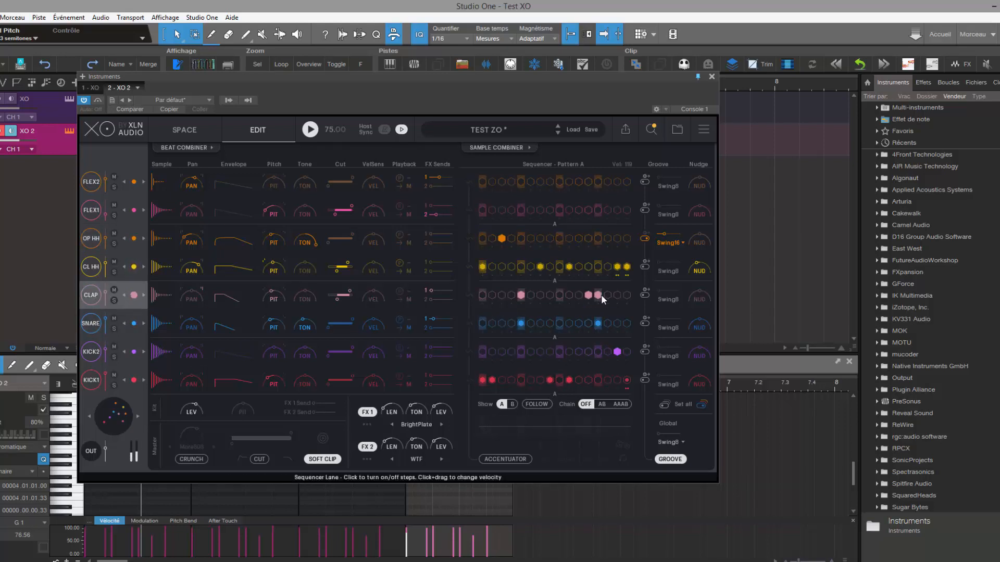
Lower the velocity of CLAP step 12 and raise SNARE steps 5 and 13 to velocity 127.
left_click_drag(590, 310, 585, 363)
left_click_drag(599, 321, 616, 264)
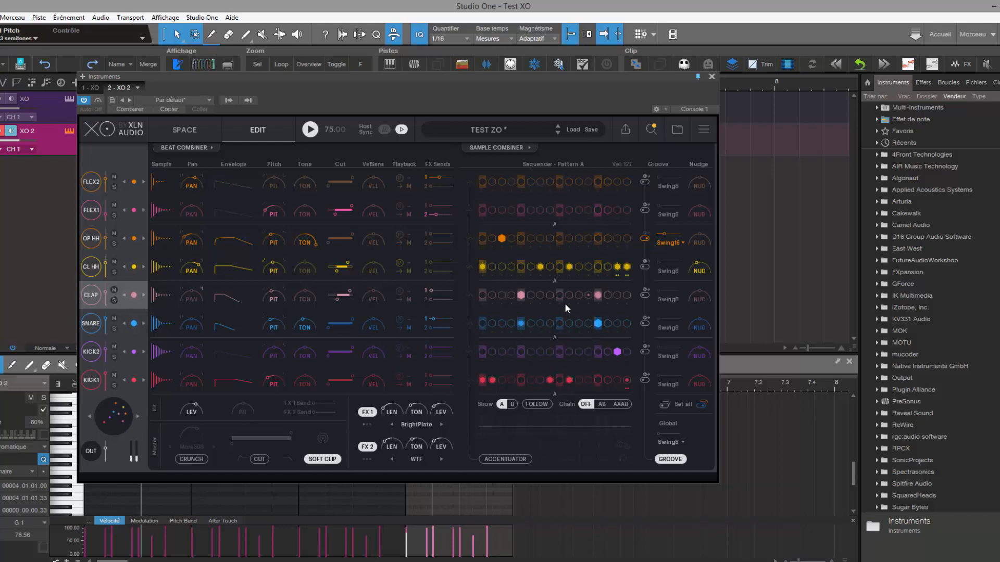
left_click_drag(527, 331, 544, 258)
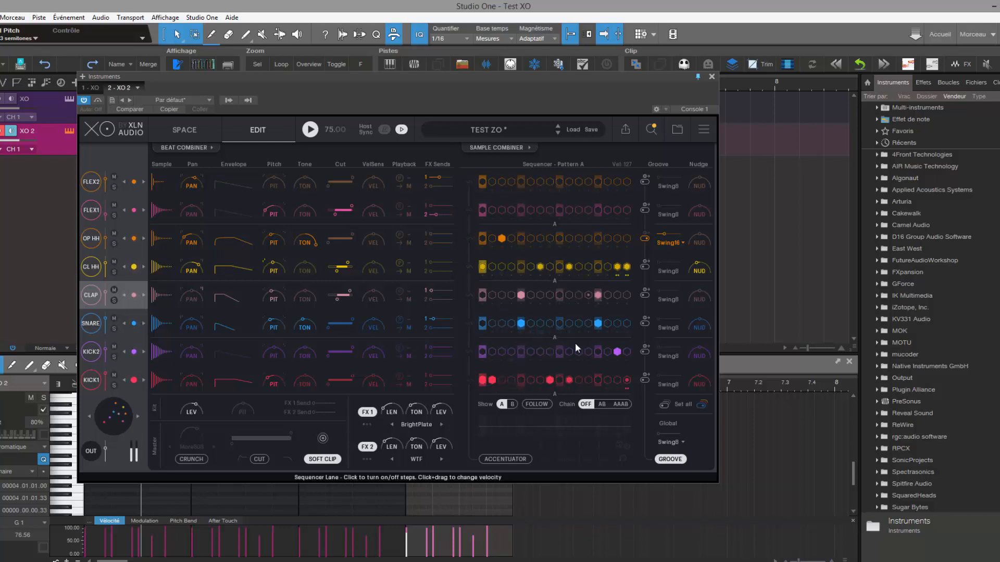
Raise the velocities of KICK1 steps 10 and 16 and audition the FLEX2 sample.
left_click_drag(567, 380, 586, 340)
left_click_drag(626, 380, 627, 356)
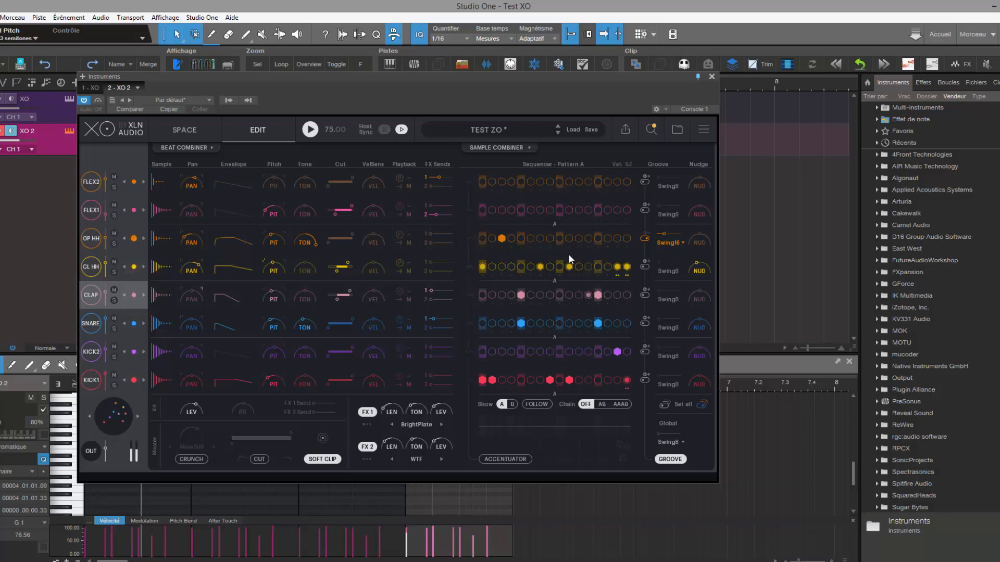
left_click(92, 182)
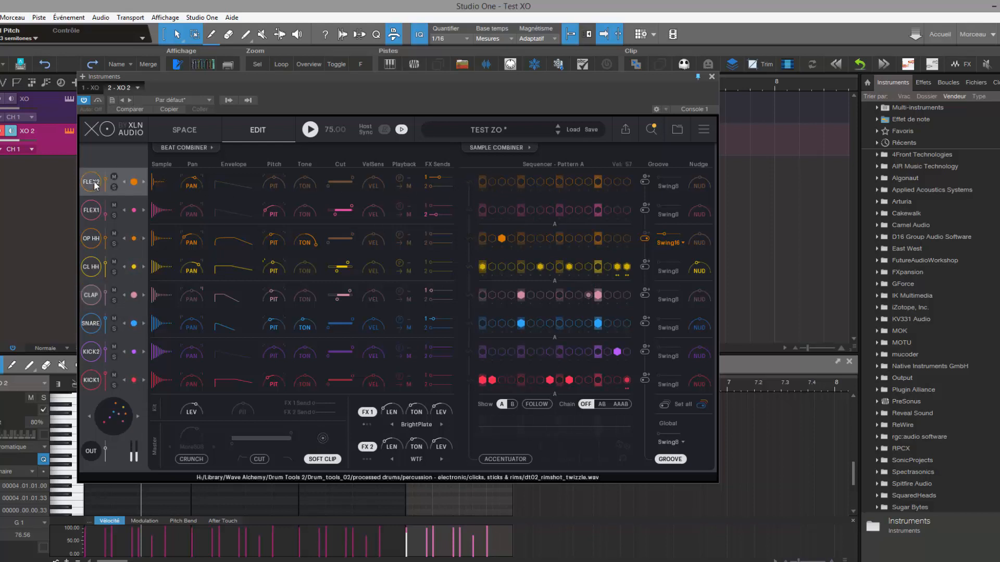
Audition the FLEX1 and FLEX2 samples, advance FLEX2 by one similar sample and refresh its similar samples in the Sample Combiner.
left_click(93, 210)
left_click(93, 186)
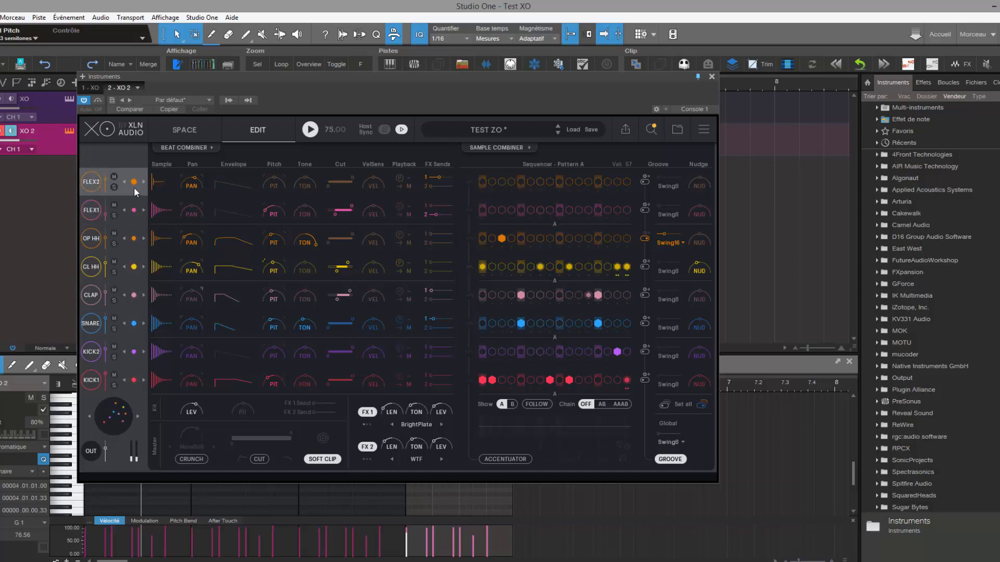
left_click(145, 182)
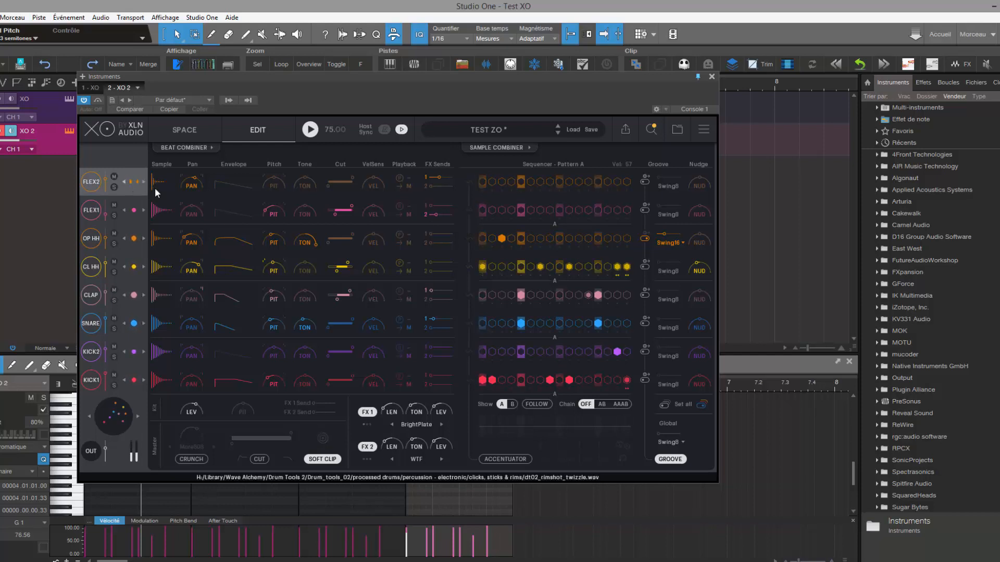
left_click(493, 148)
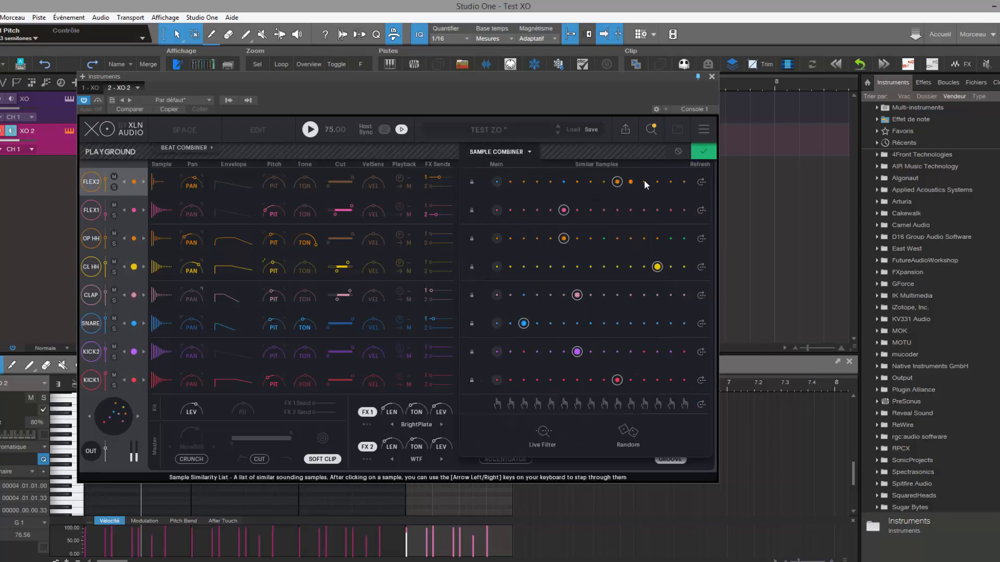
left_click(701, 183)
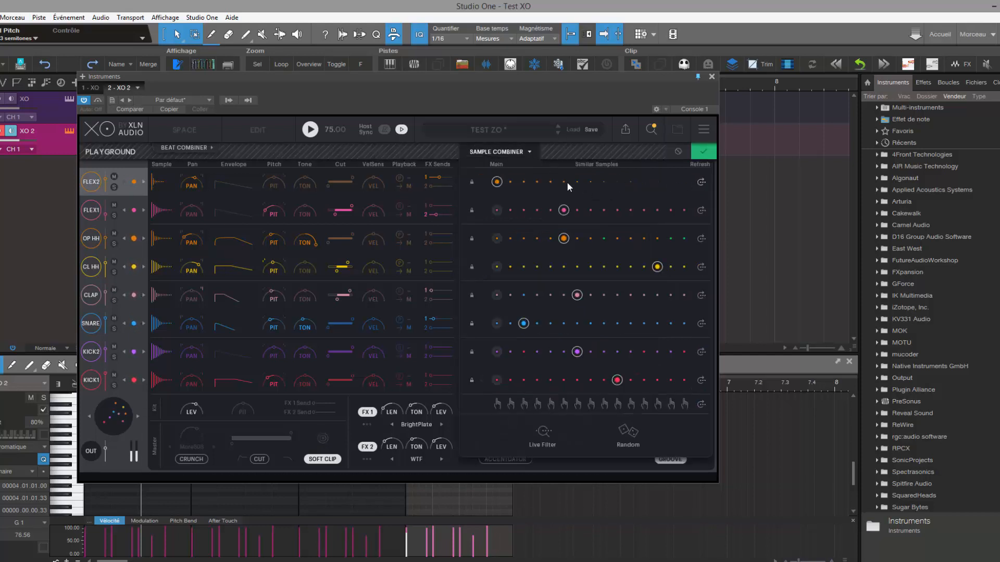
Step through the similar samples for FLEX2 and accept the ninth one as its sample.
left_click(145, 182)
left_click(145, 181)
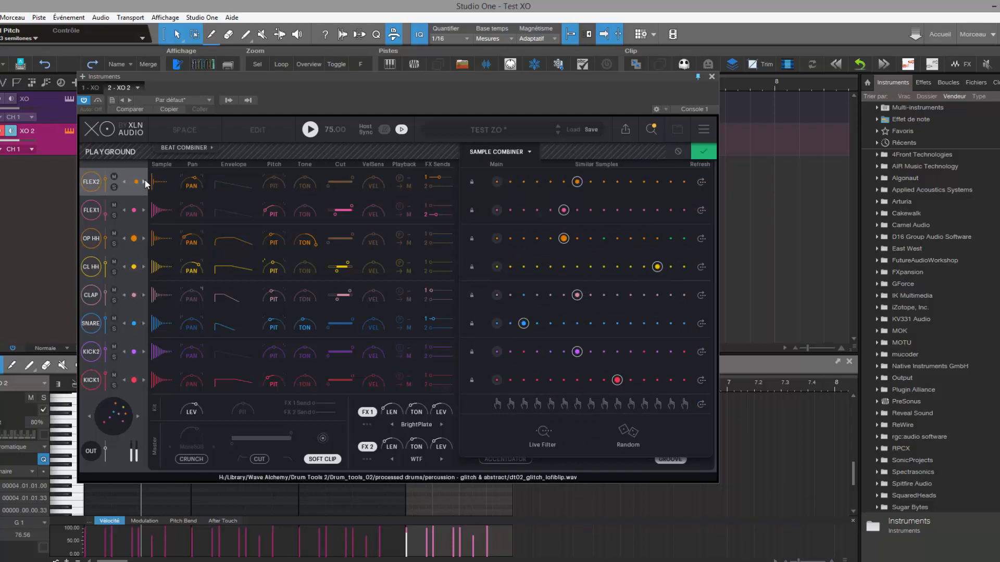
left_click(145, 182)
left_click(125, 181)
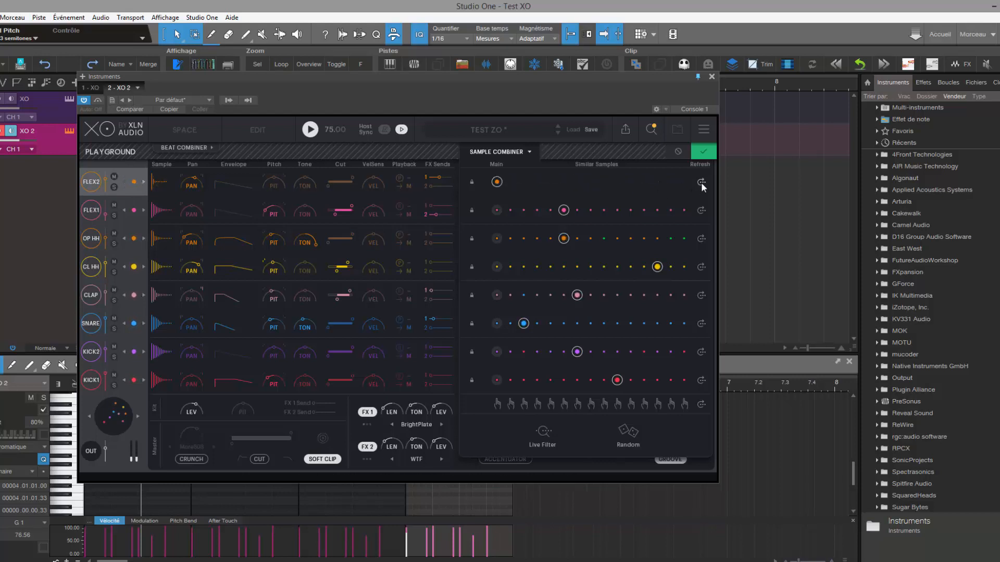
left_click(143, 182)
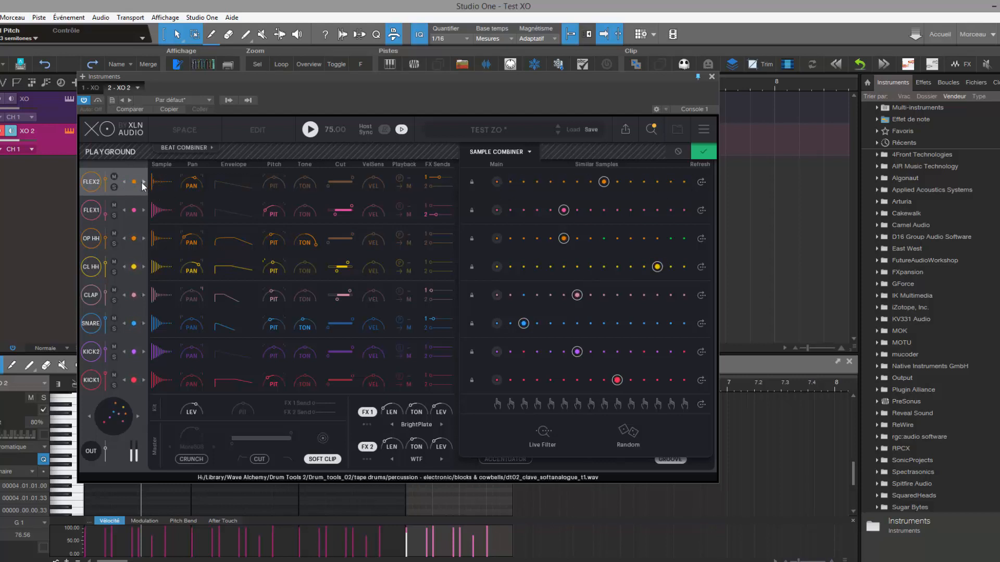
left_click(142, 183)
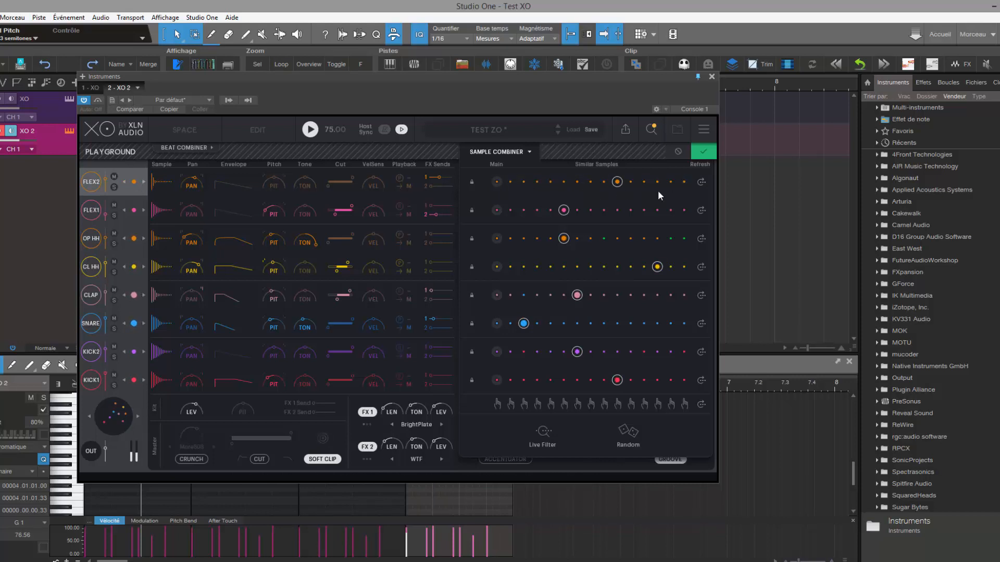
left_click(703, 151)
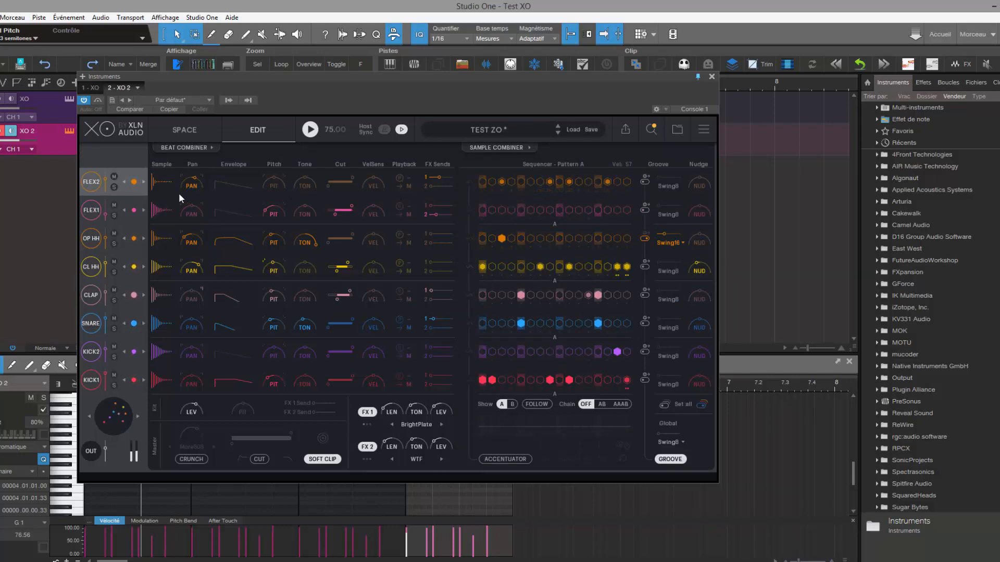
Turn on FLEX2 steps 3, 8, 10 and 15 in the sequencer and lower the FLEX2 pitch.
left_click_drag(270, 189, 271, 214)
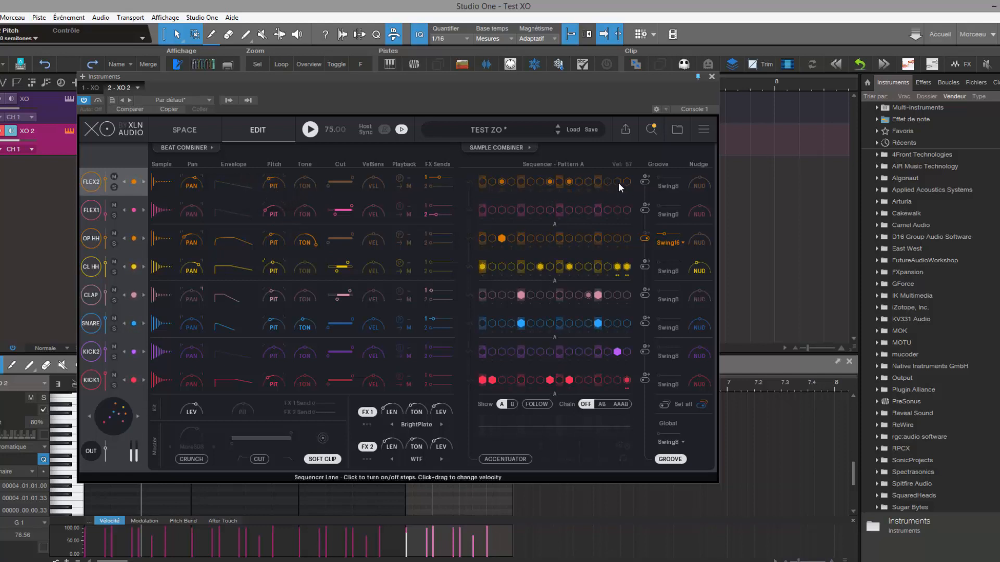
Audition FLEX1 and step through its similar crash and ride samples to the end of the list.
left_click(95, 215)
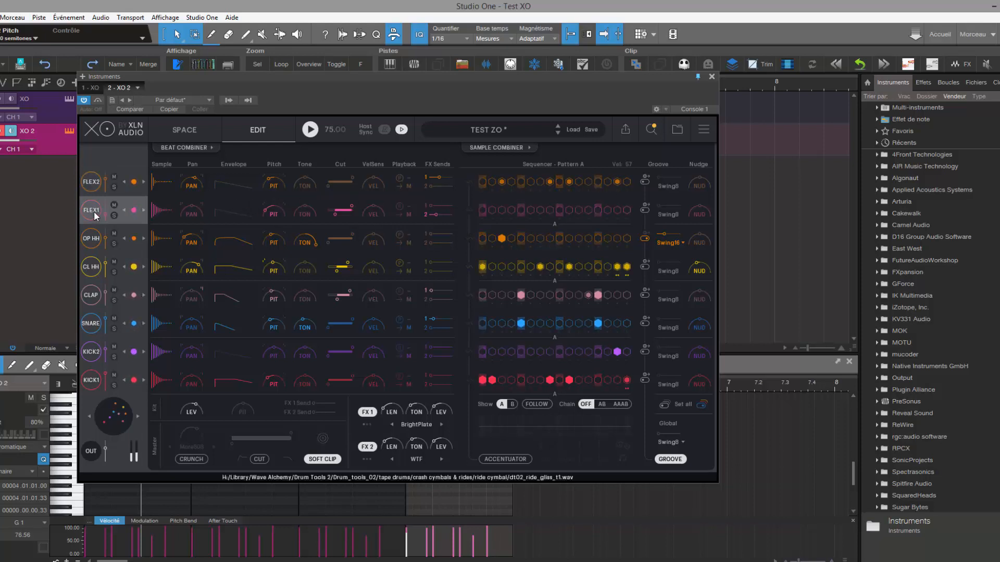
left_click(144, 211)
left_click(144, 211)
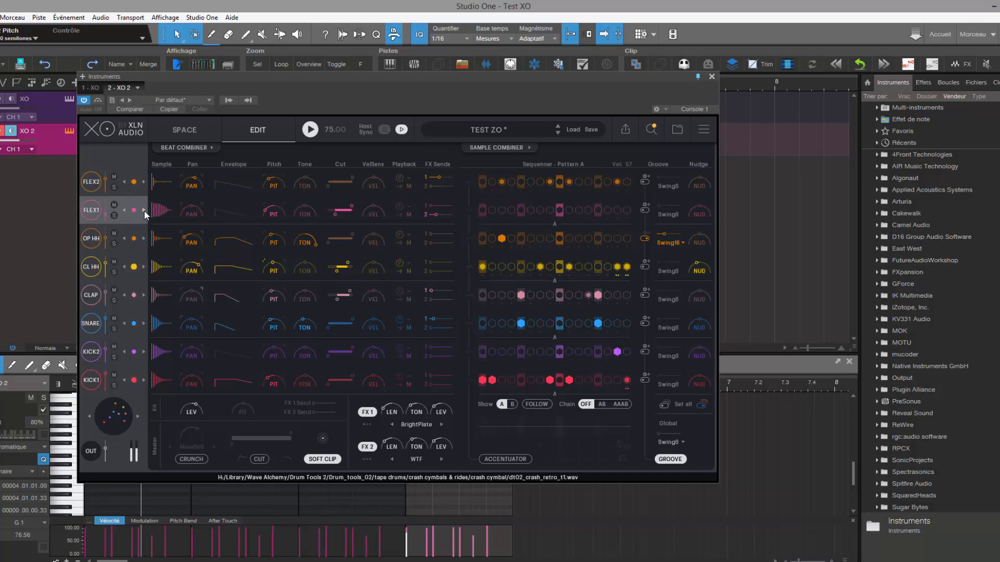
left_click(145, 211)
left_click(145, 212)
left_click(145, 211)
left_click(144, 211)
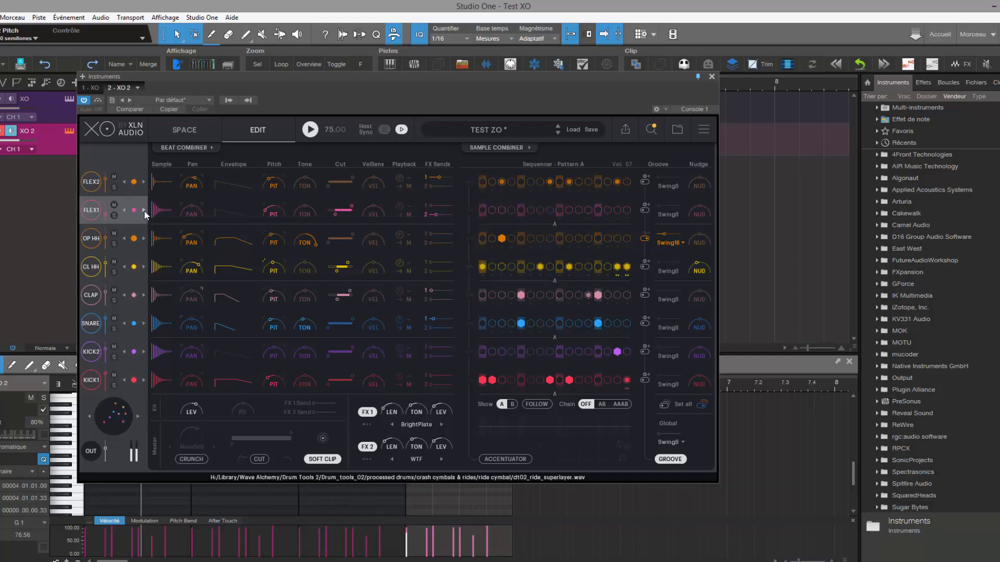
left_click(145, 211)
left_click(145, 211)
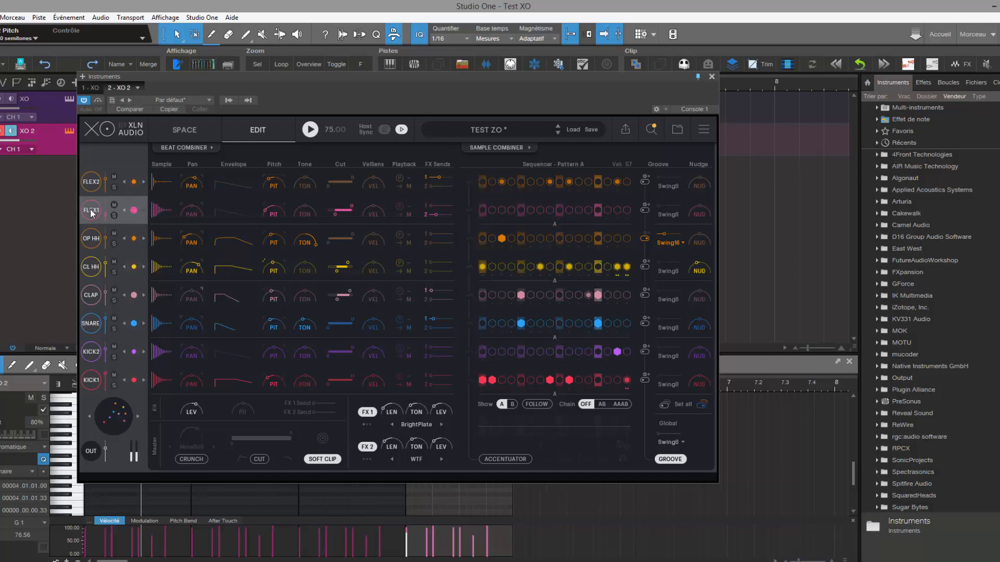
Open the hot swap sample browser for FLEX1 in the Space view and audition hi-hat, rimshot and glitch samples on the map.
left_click(192, 131)
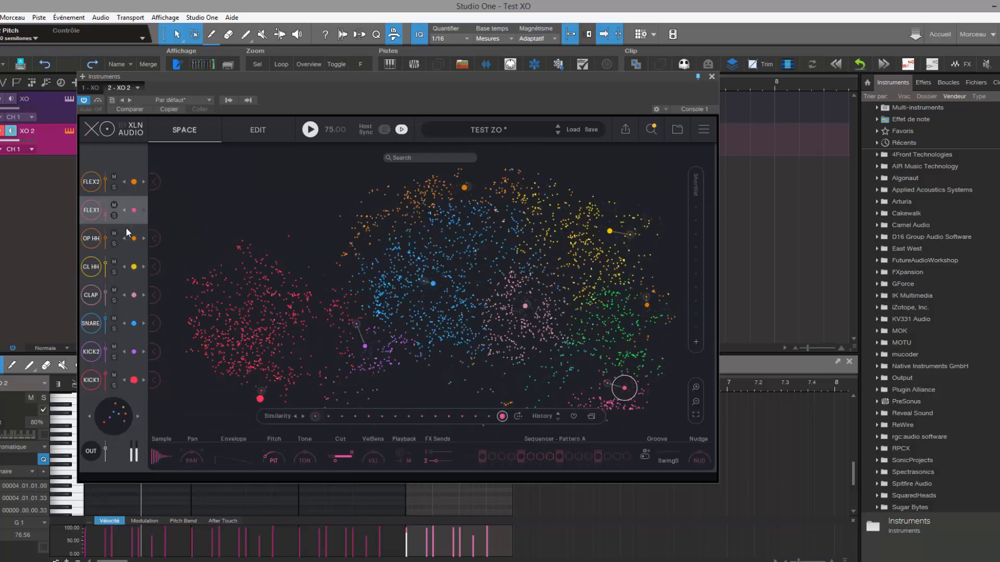
left_click(134, 210)
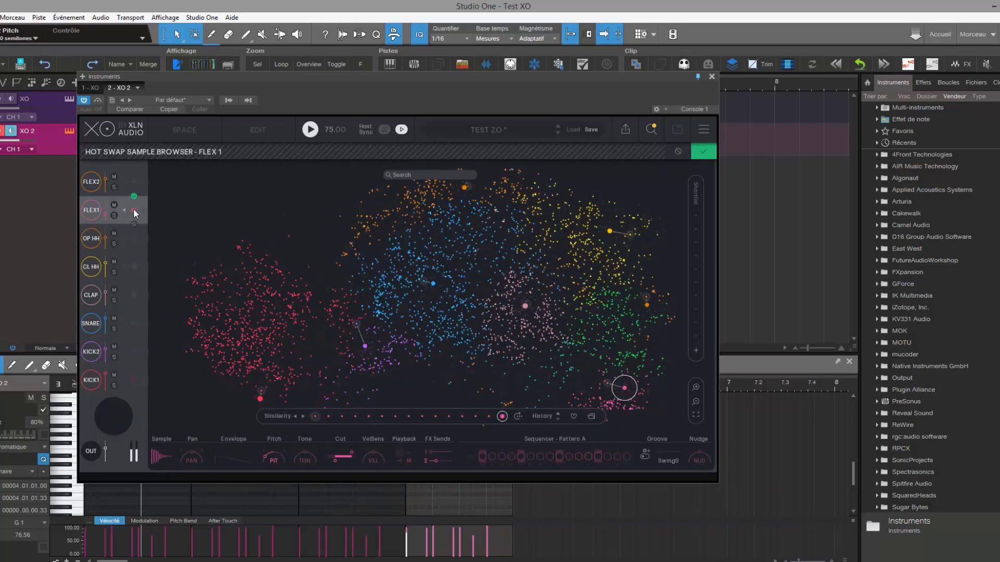
left_click(570, 237)
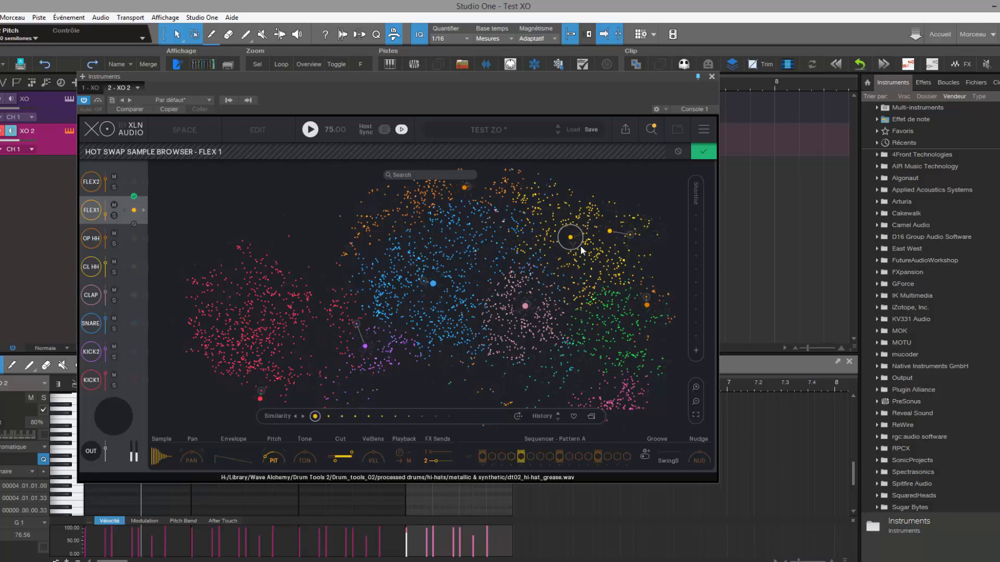
left_click(584, 243)
left_click(525, 203)
left_click(487, 200)
left_click(459, 190)
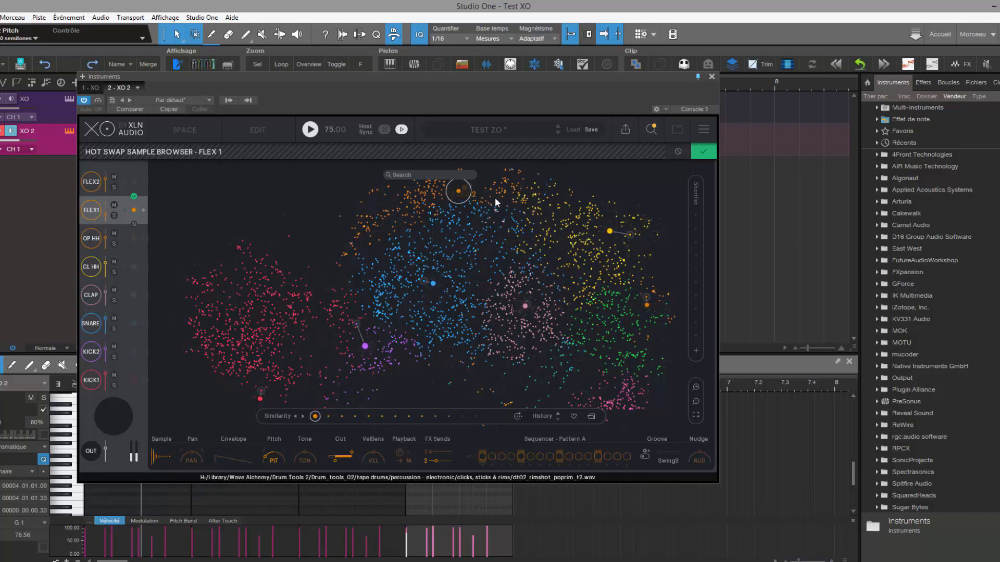
left_click(498, 196)
left_click(495, 209)
left_click(495, 212)
left_click(496, 212)
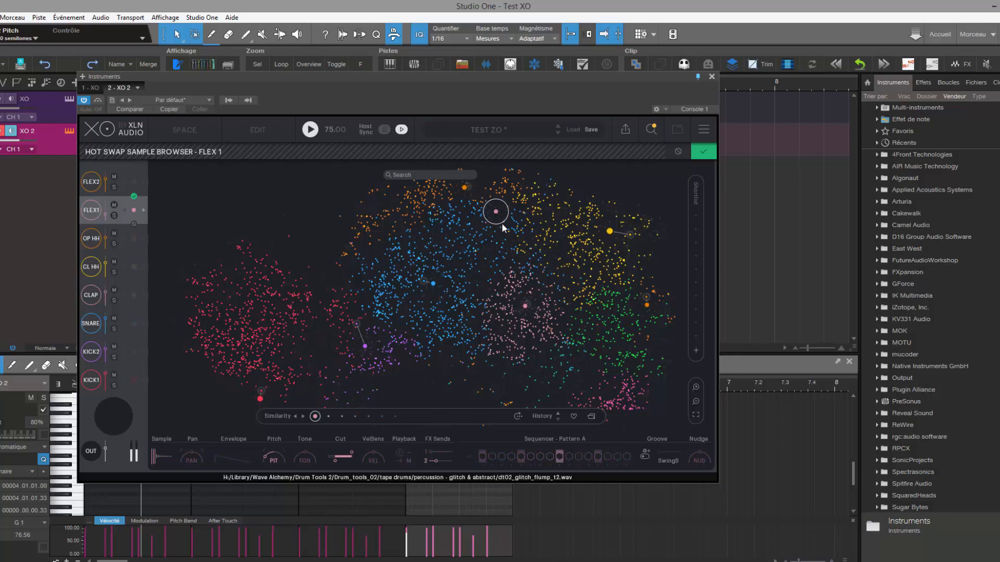
left_click(501, 220)
left_click(496, 213)
left_click(494, 218)
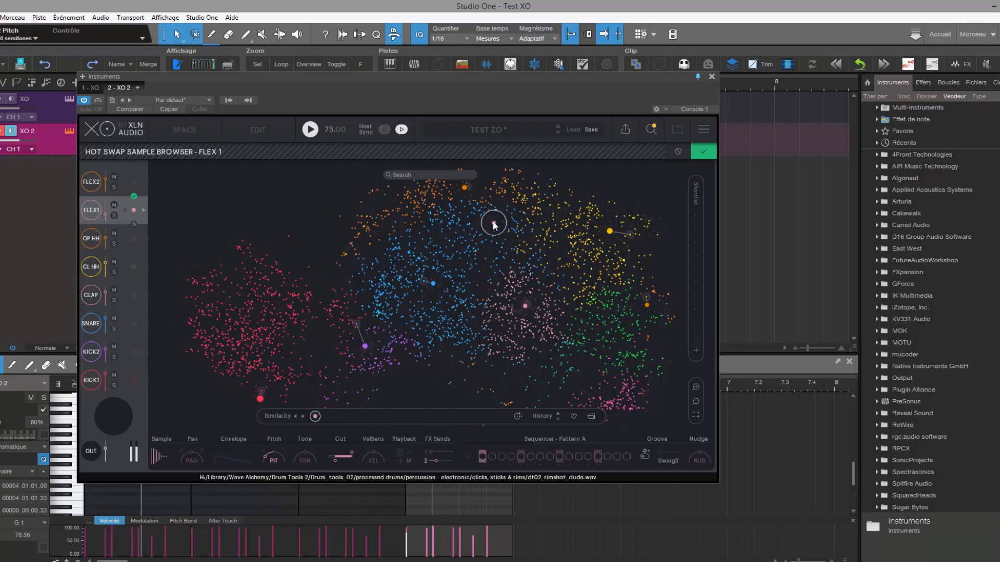
Audition samples in the lower part of the map and assign dt02_glitch_skitter.wav to FLEX1.
left_click(501, 272)
left_click(505, 279)
left_click(542, 330)
left_click(560, 357)
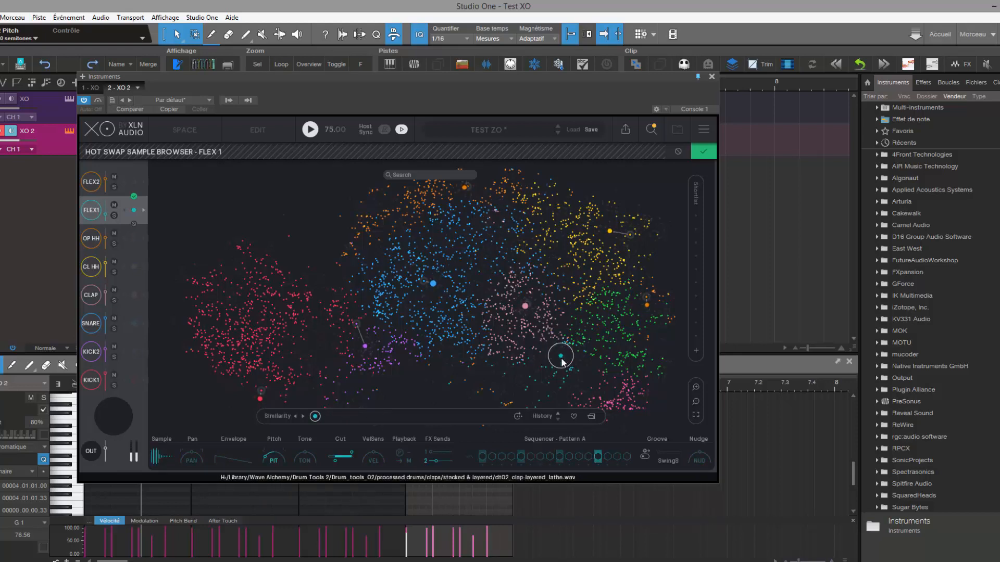
left_click(549, 372)
left_click(571, 371)
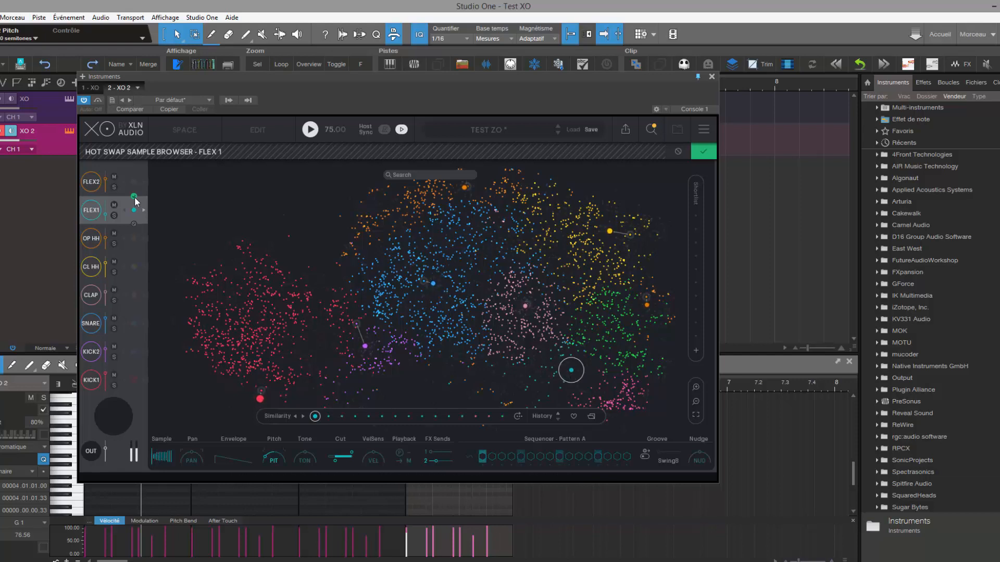
left_click(699, 158)
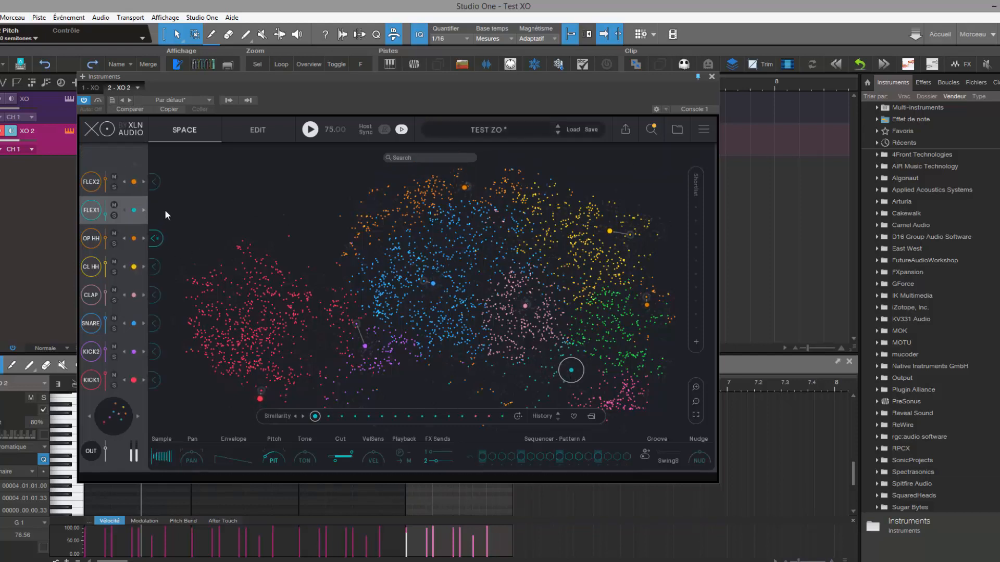
In the Edit view, set the FLEX1 volume to -0.6 dB, turn on FLEX1 step 13 and reverse its playback.
left_click(254, 132)
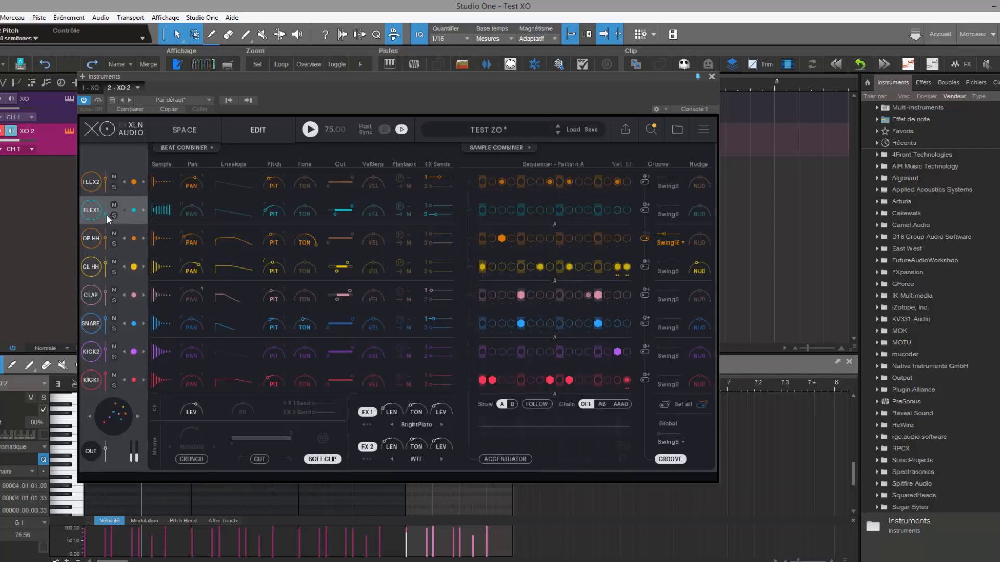
left_click_drag(107, 215, 105, 206)
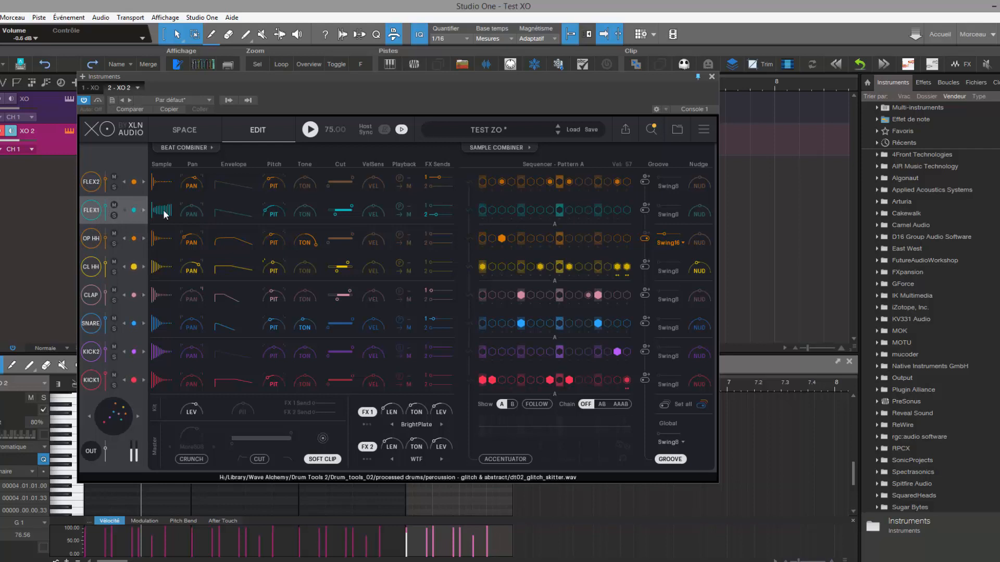
left_click(405, 217)
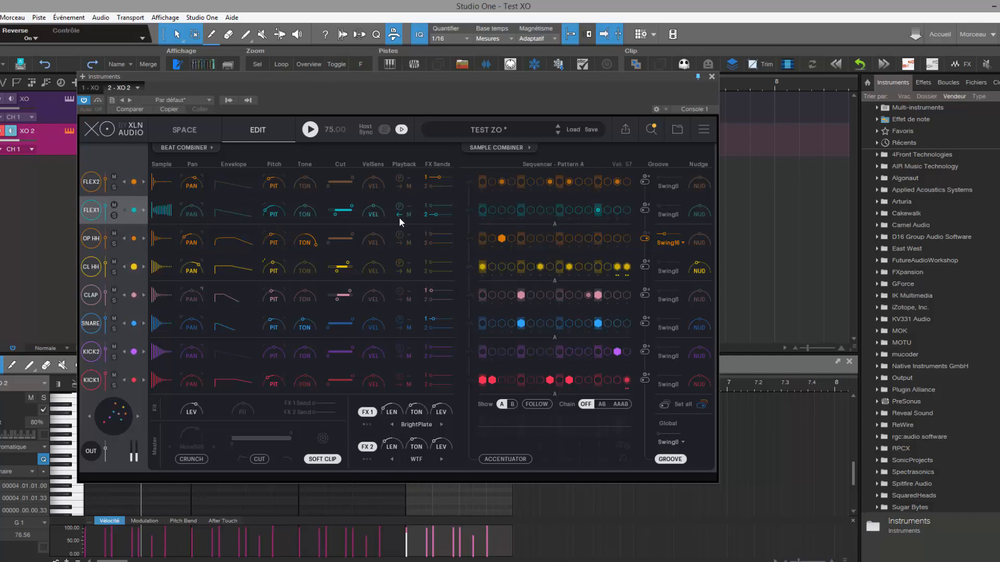
Set the FLEX1 FX 1 send to 58% and its Haas mode to R, and lower the FLEX1 pitch.
left_click_drag(436, 213, 443, 215)
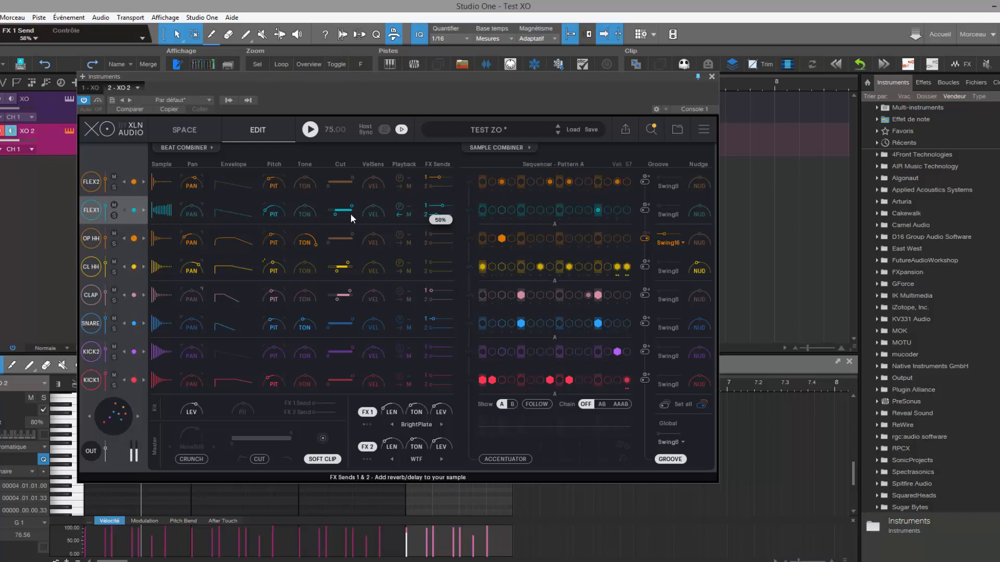
left_click(203, 204)
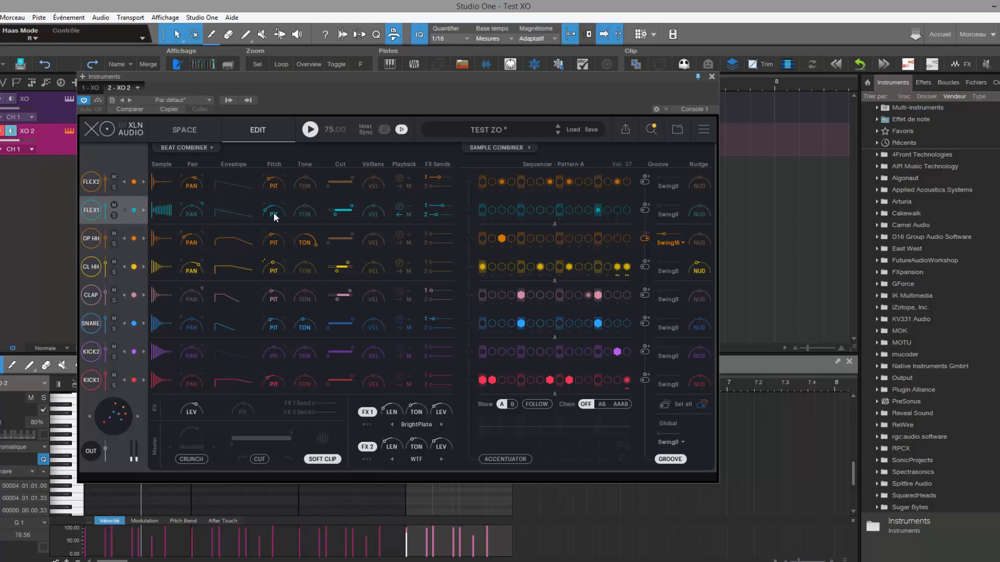
left_click_drag(275, 217, 275, 232)
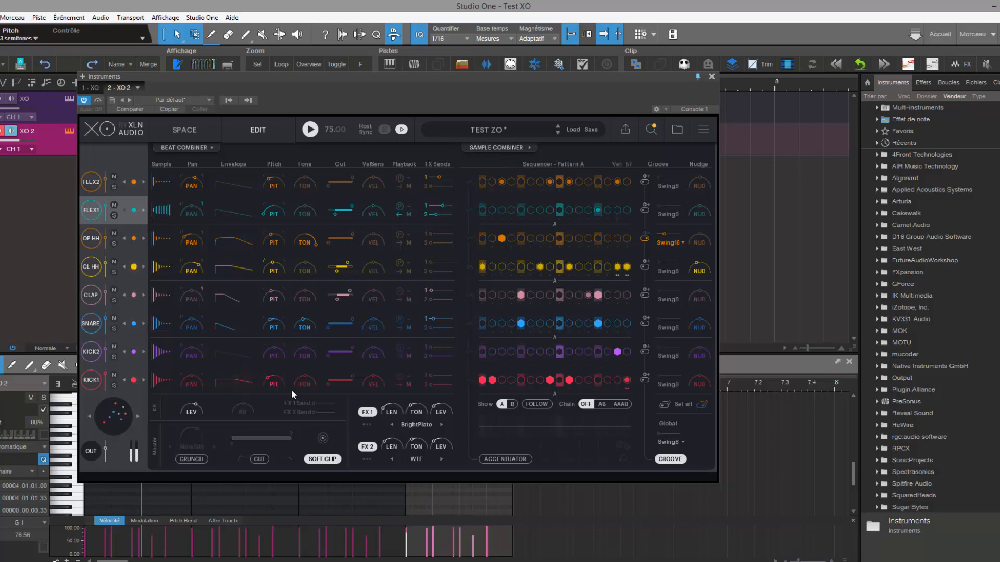
Open the Sample Combiner for the whole kit.
left_click(501, 149)
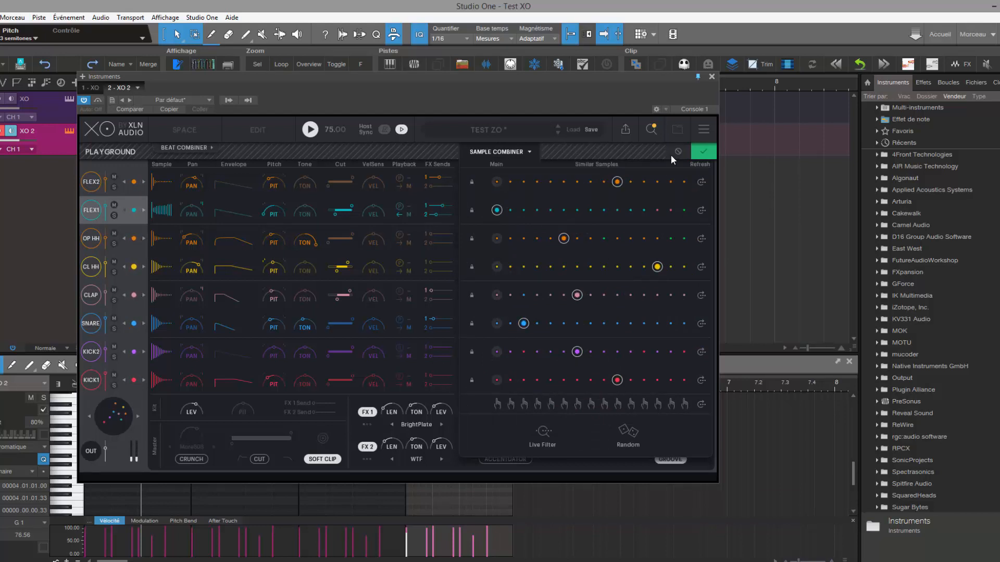
left_click(702, 151)
left_click(502, 149)
Shift the whole kit forward by two similar samples and back again to audition the variations.
left_click(137, 417)
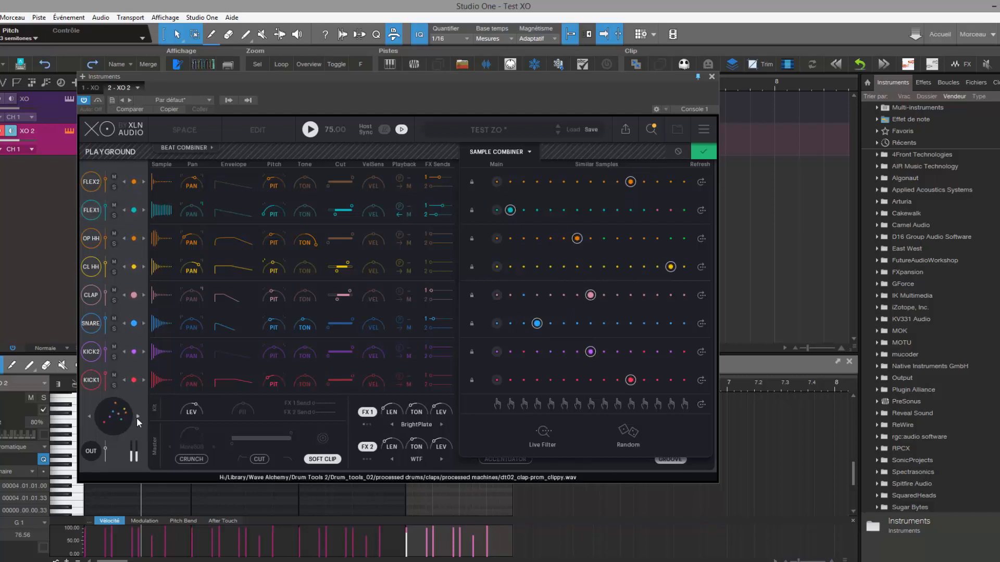
left_click(137, 417)
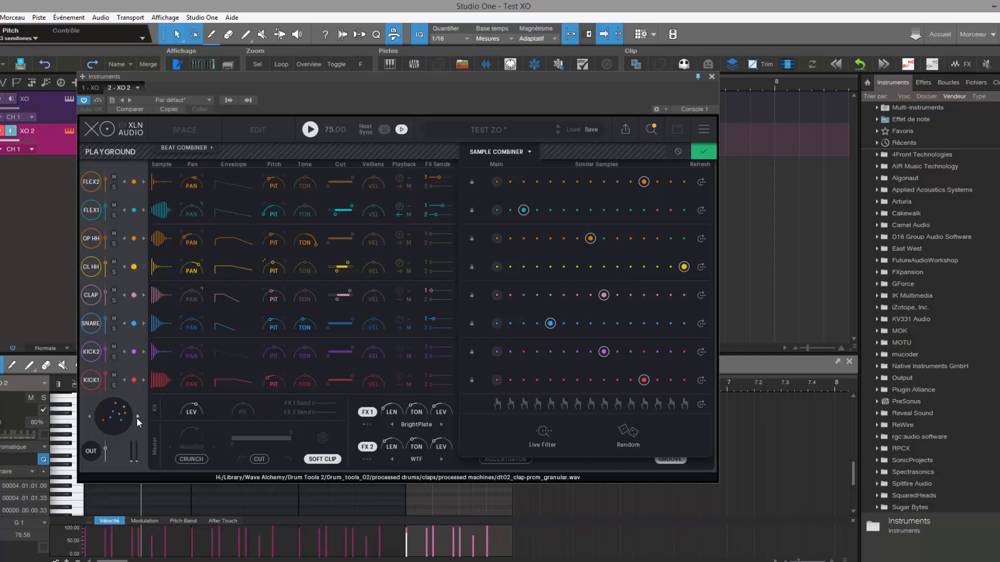
left_click(88, 417)
left_click(88, 417)
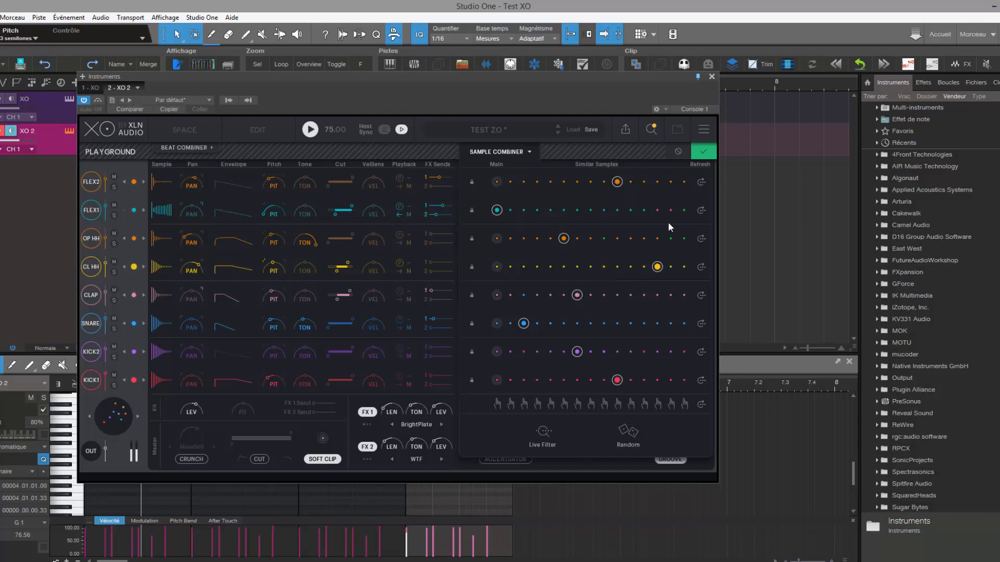
Refresh the similar samples of all channels and switch the whole kit to the first similar sample.
left_click(702, 404)
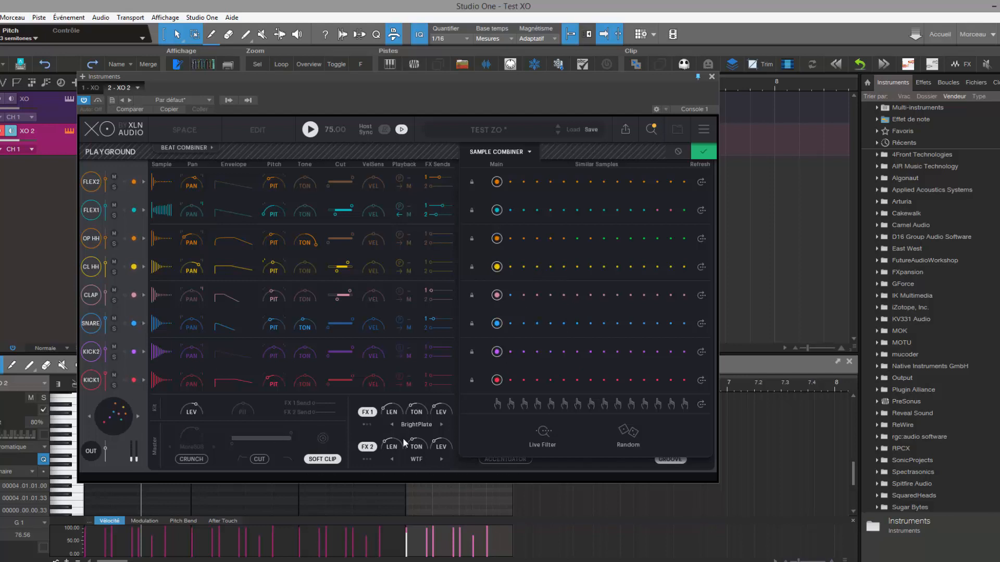
left_click(511, 404)
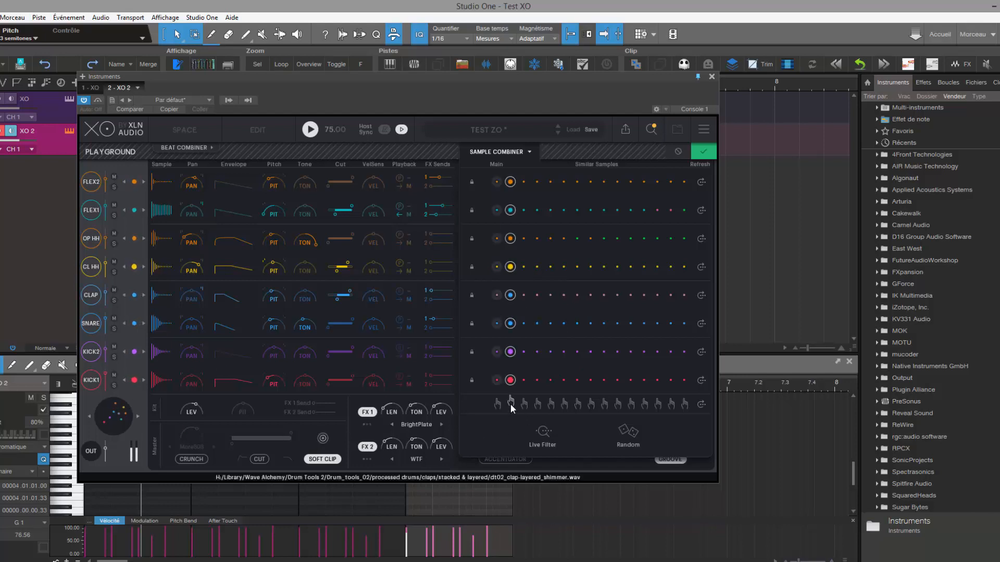
Step the whole kit forward through six similar samples to audition the variations.
left_click(135, 416)
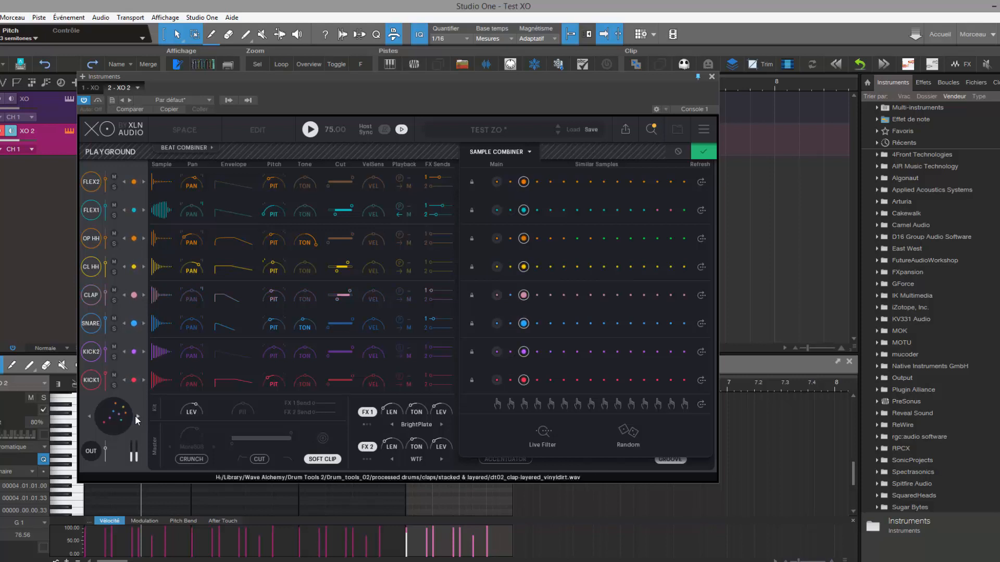
left_click(135, 416)
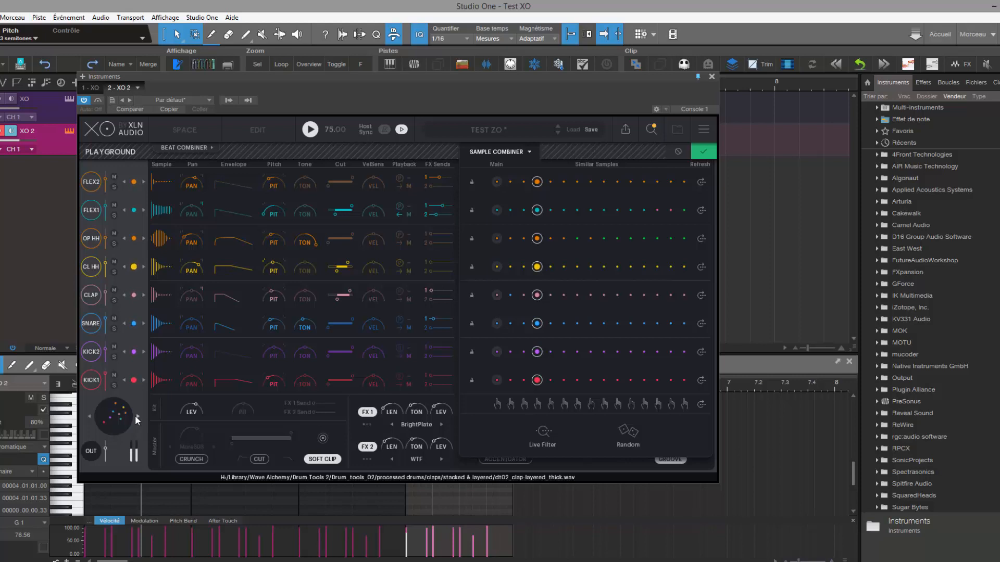
left_click(136, 415)
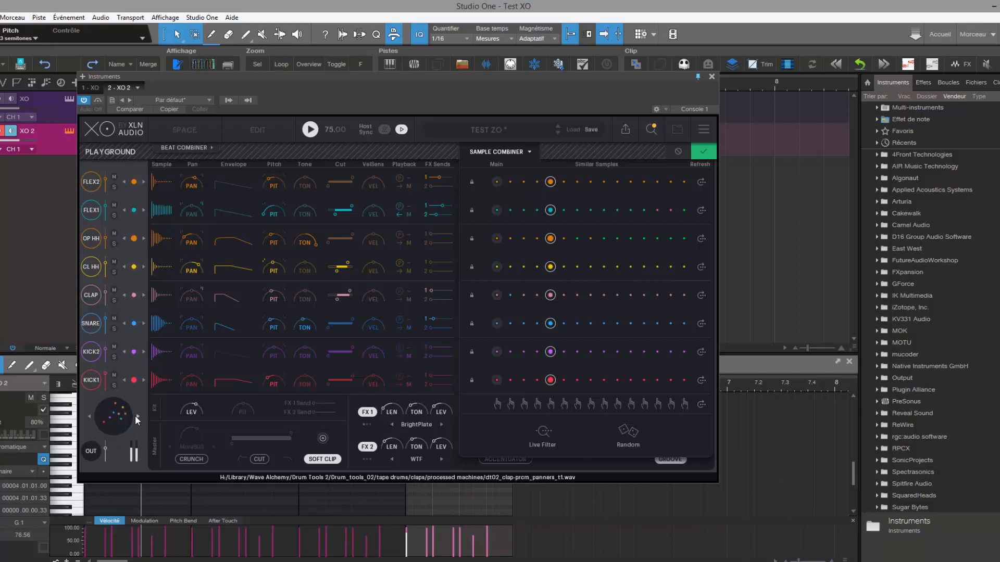
left_click(136, 416)
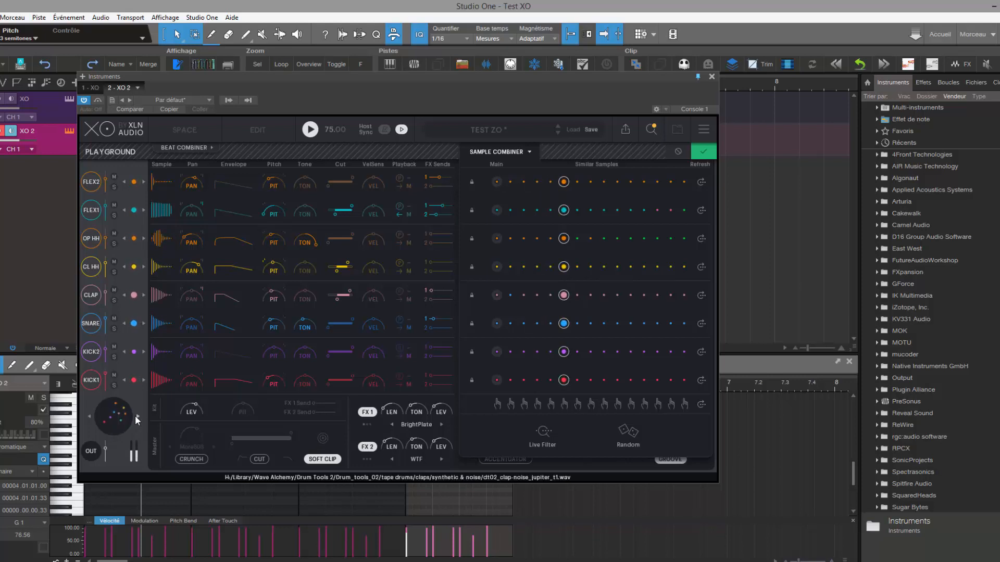
left_click(135, 415)
left_click(136, 415)
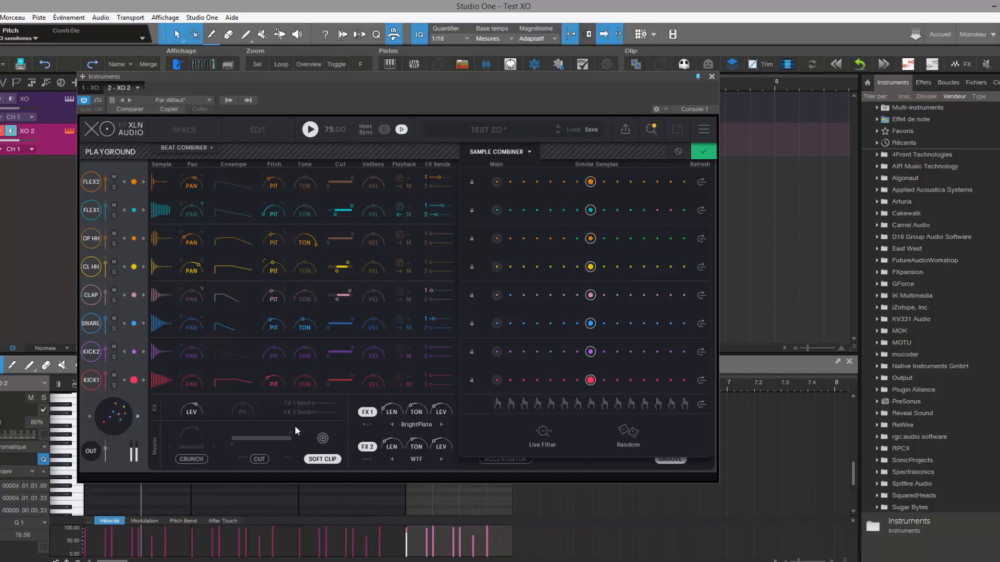
Randomize the similar samples of all kit channels six times to audition different combinations.
left_click(627, 432)
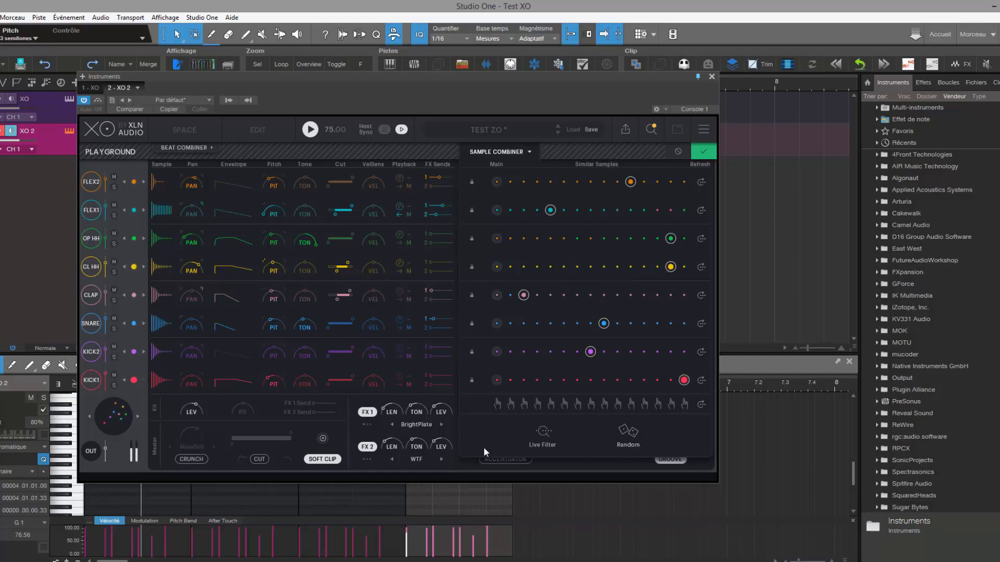
left_click(627, 430)
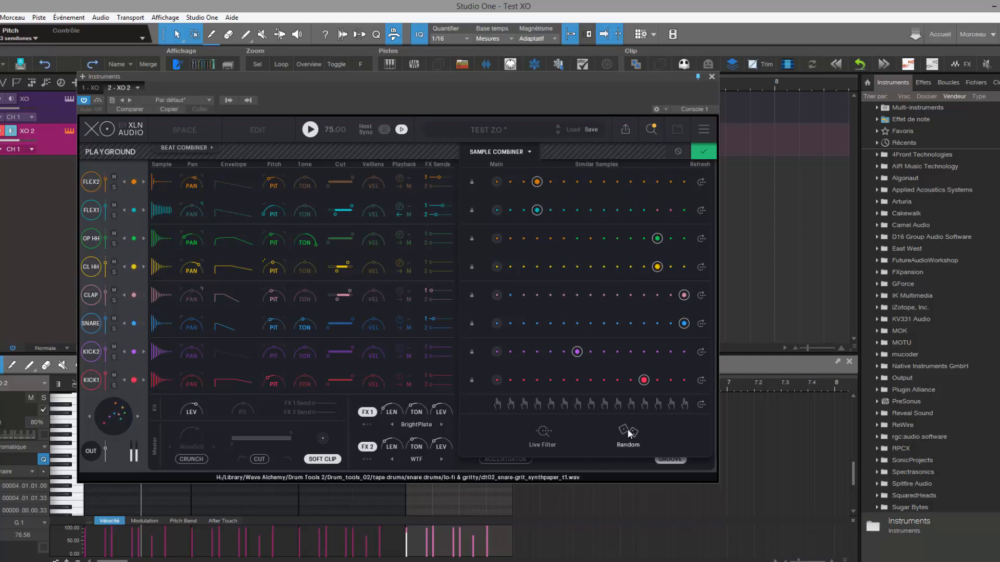
left_click(627, 430)
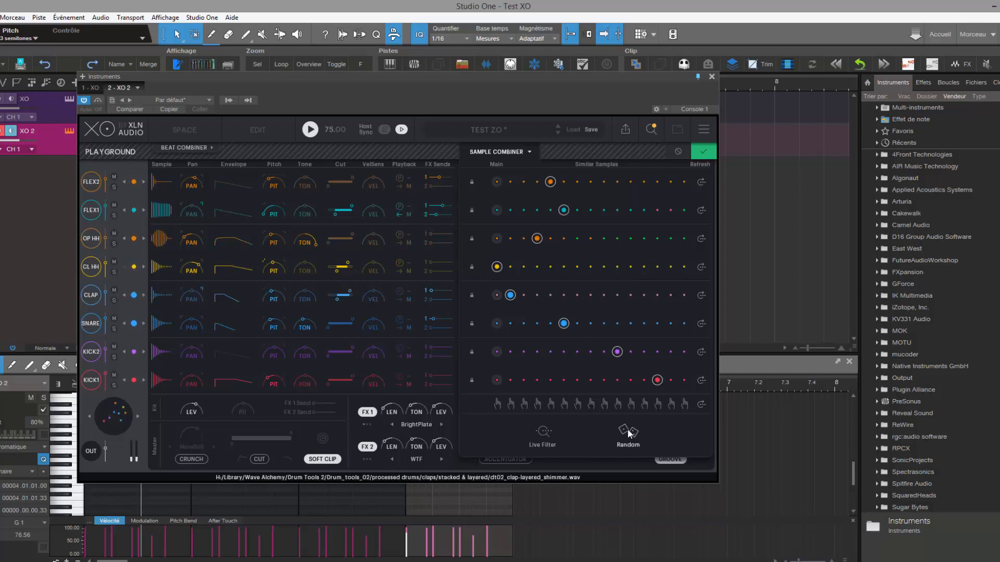
left_click(627, 430)
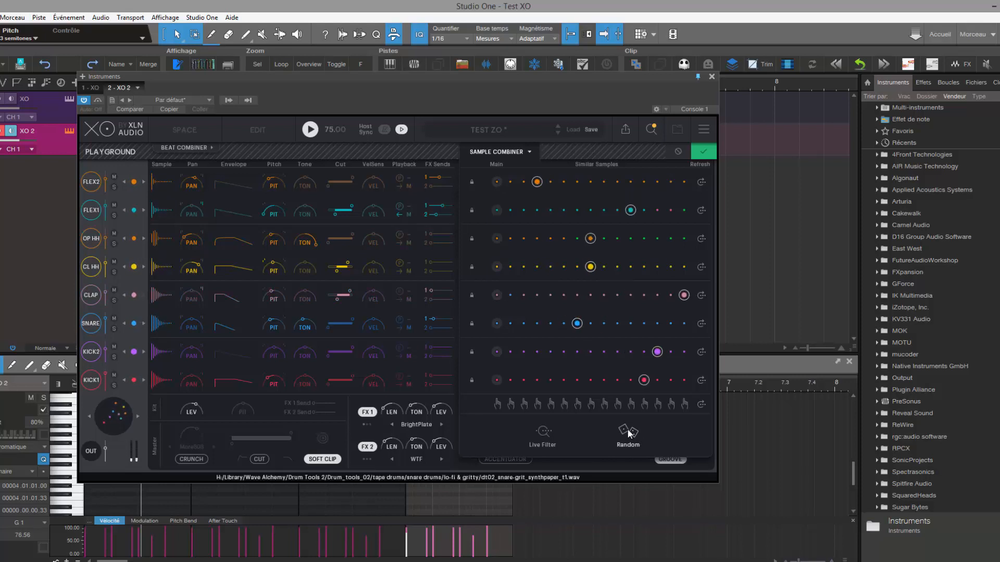
left_click(627, 430)
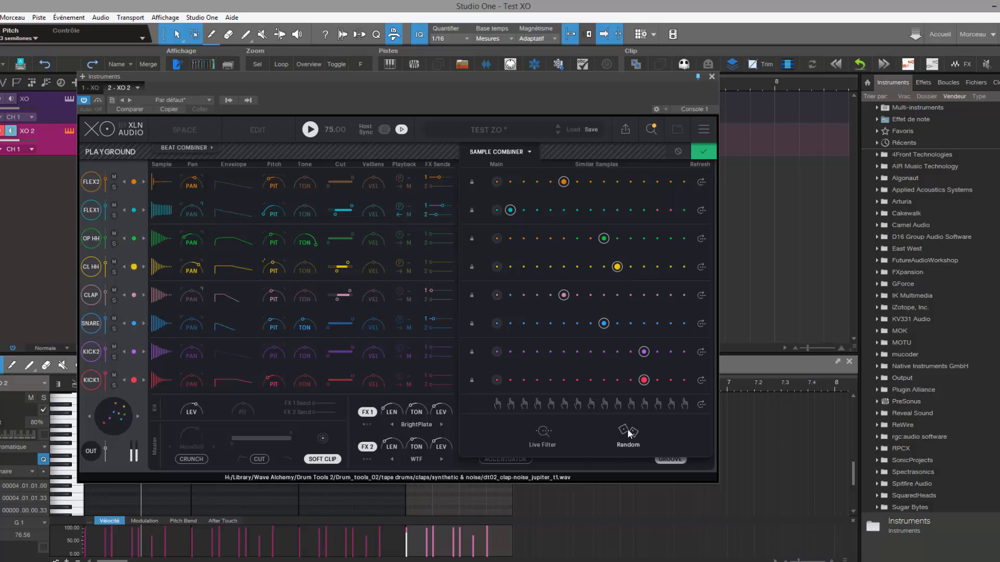
left_click(627, 430)
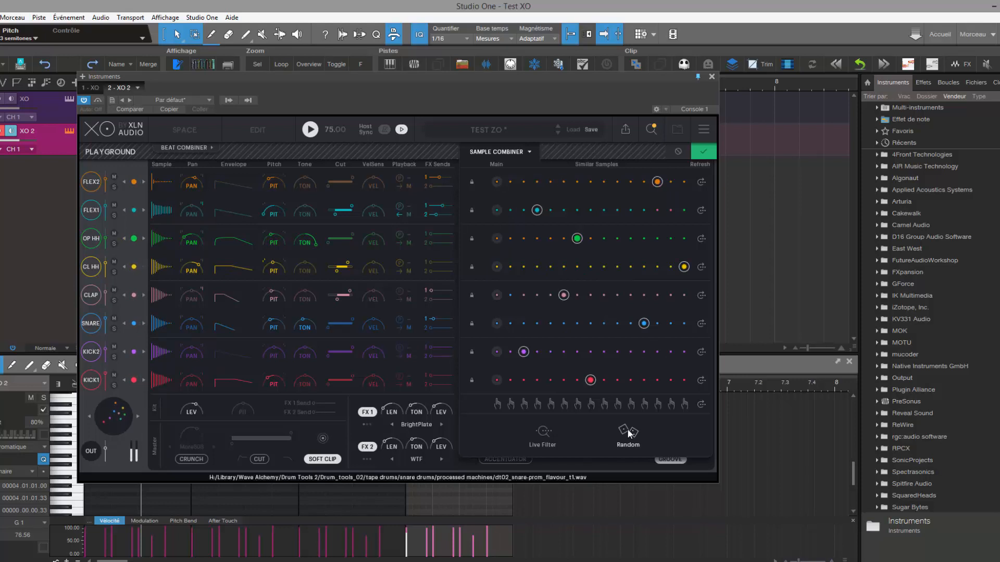
Alternate refreshing all similarity lists with randomizing the kit, and discard all changes made in the Sample Combiner.
left_click(701, 405)
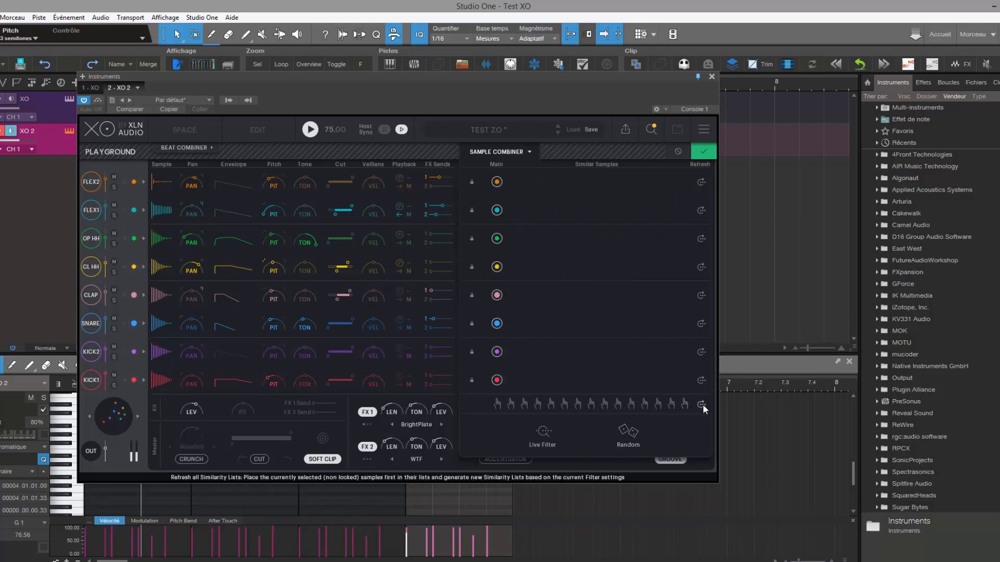
left_click(627, 430)
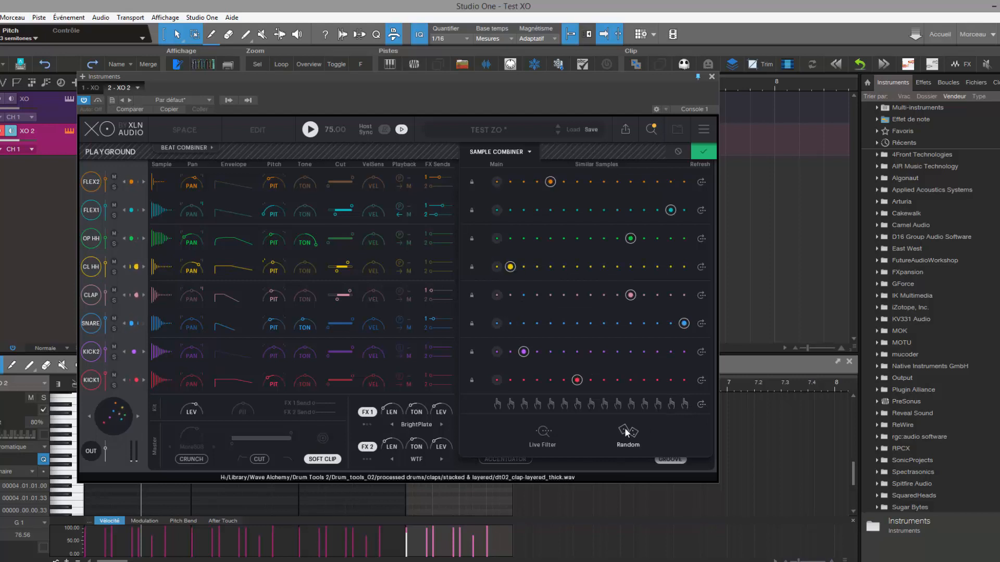
left_click(701, 405)
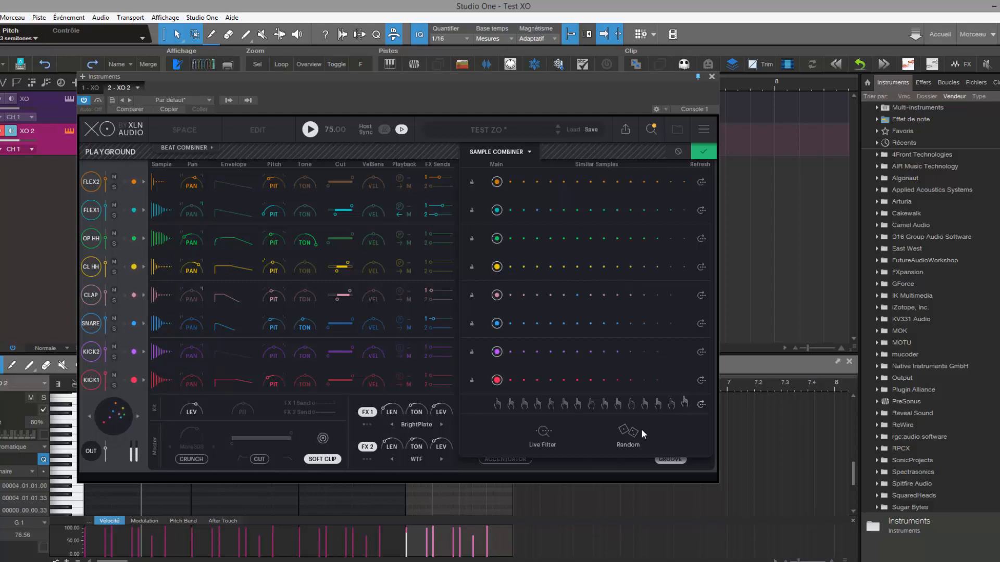
left_click(627, 430)
left_click(701, 405)
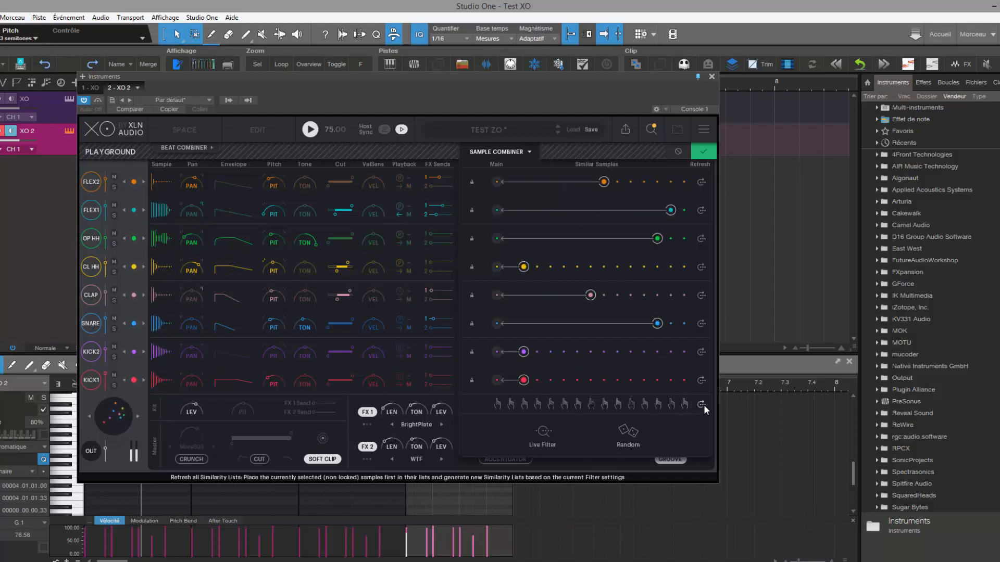
left_click(626, 436)
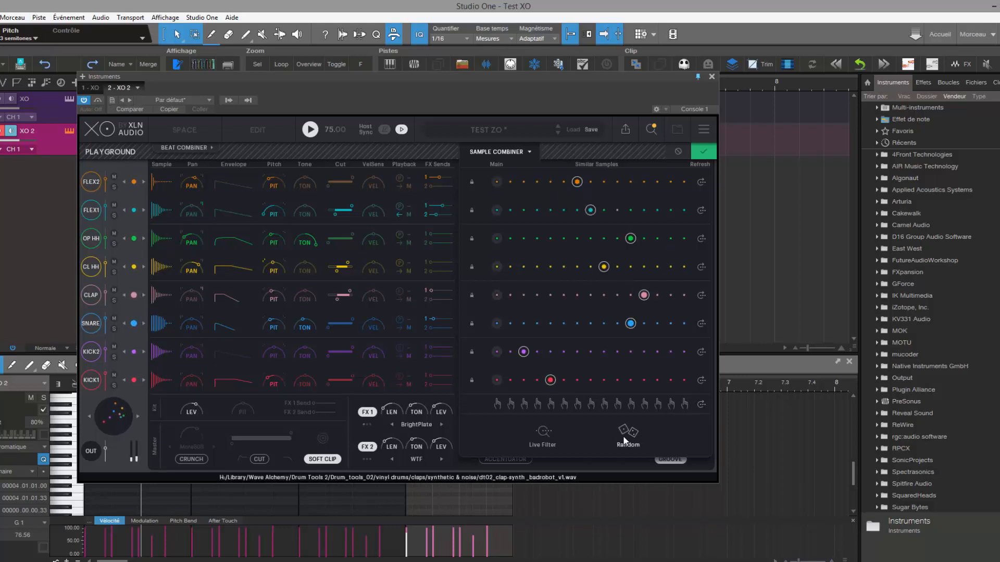
left_click(625, 440)
left_click(624, 441)
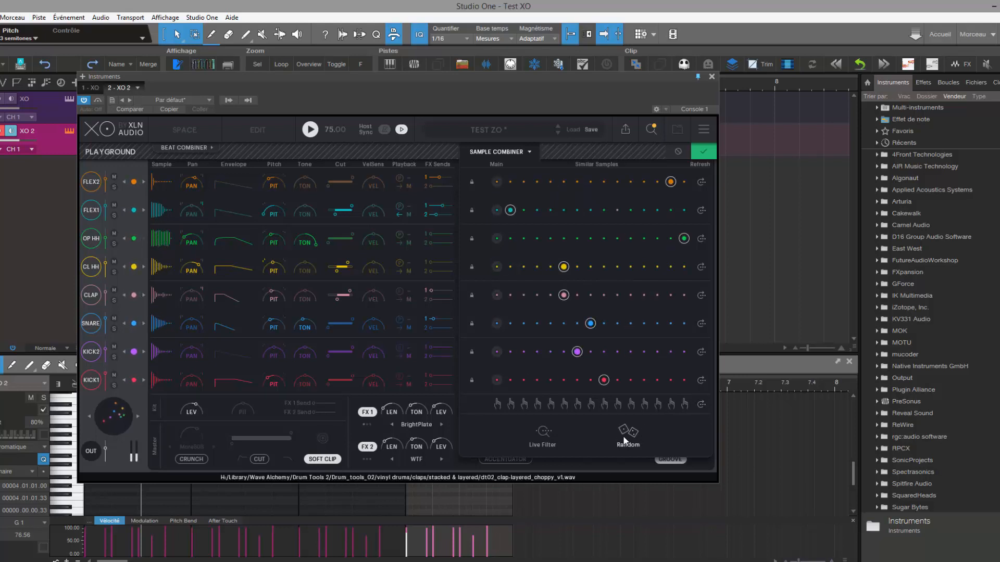
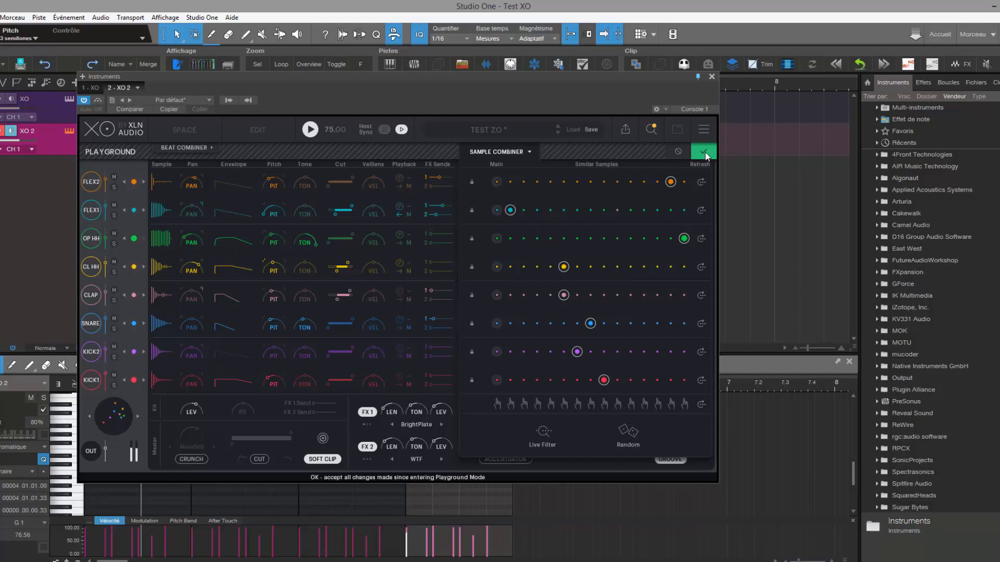
left_click(678, 153)
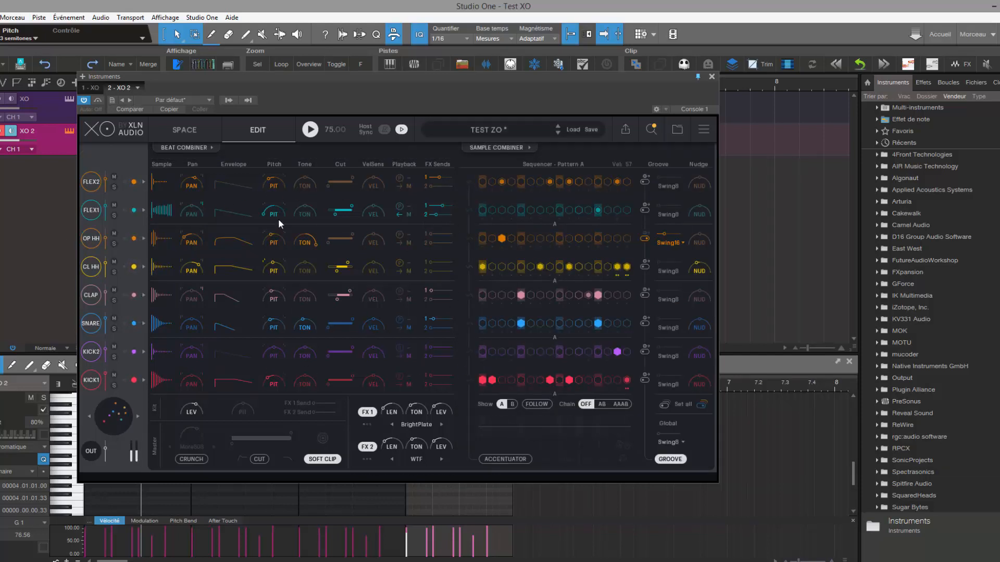
Open the Beat Combiner and generate a random pattern for all channels.
left_click(184, 149)
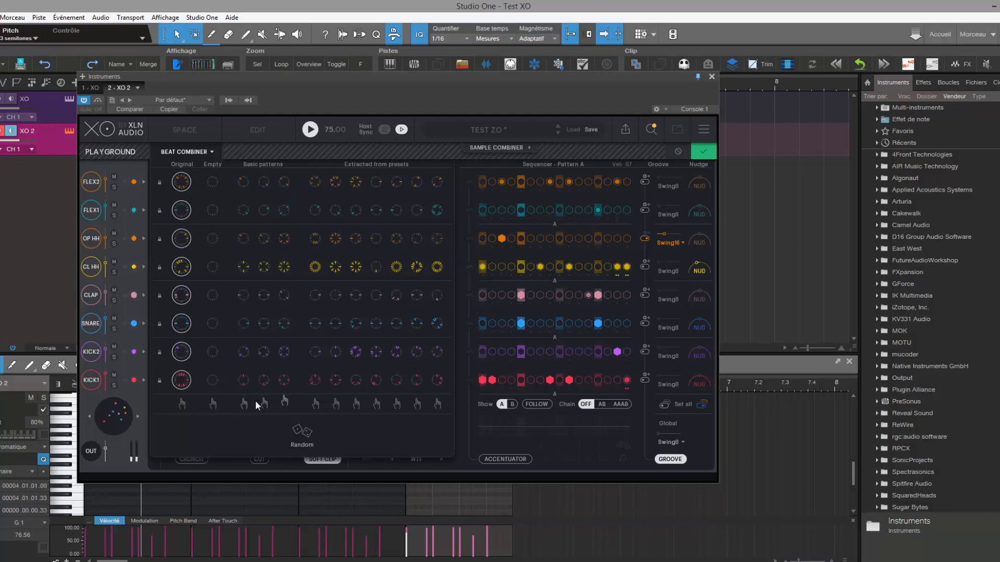
left_click(305, 435)
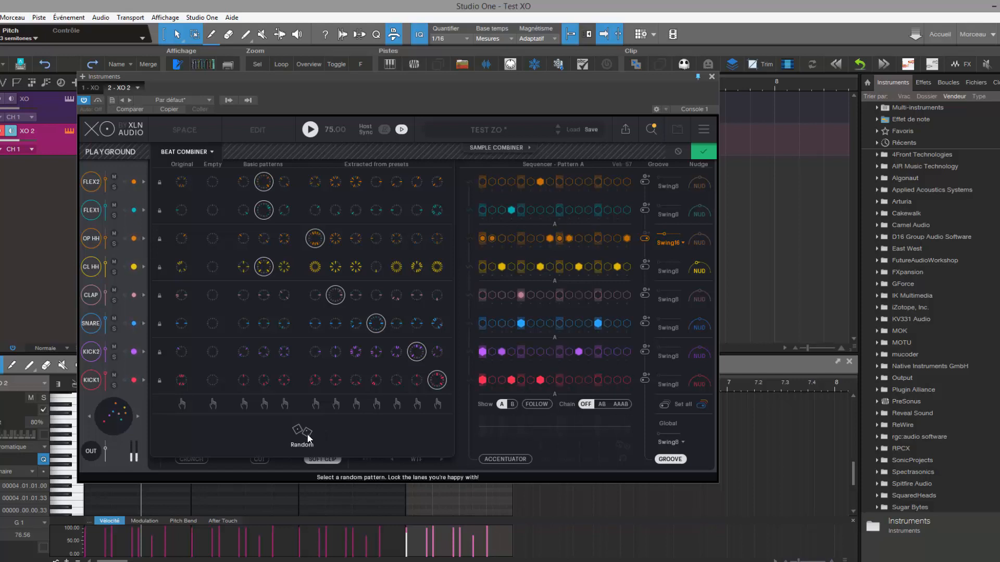
Reset the CL HH nudge to center and lower the OP HH Swing16 groove amount to zero.
left_click_drag(699, 271, 698, 258)
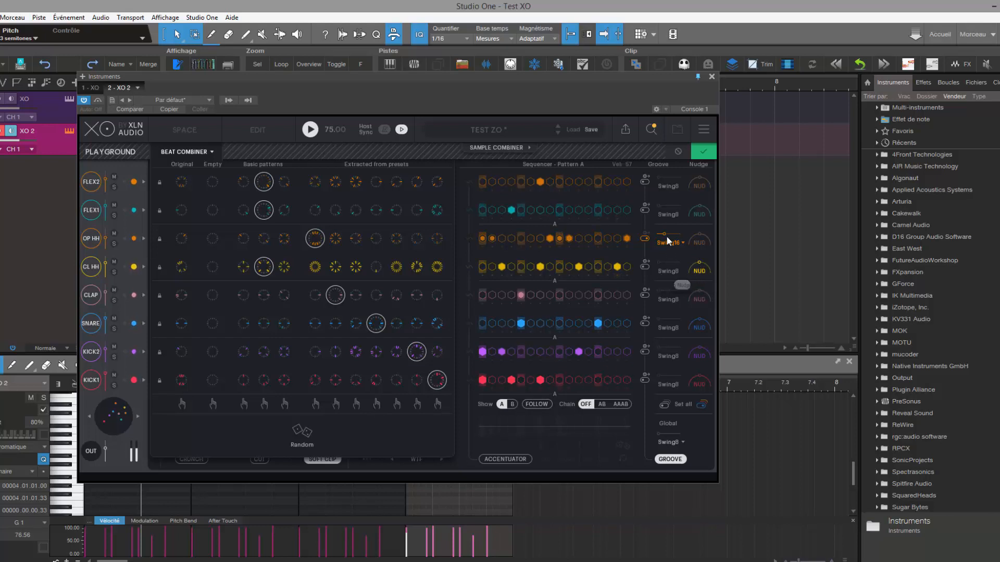
left_click_drag(664, 235, 657, 235)
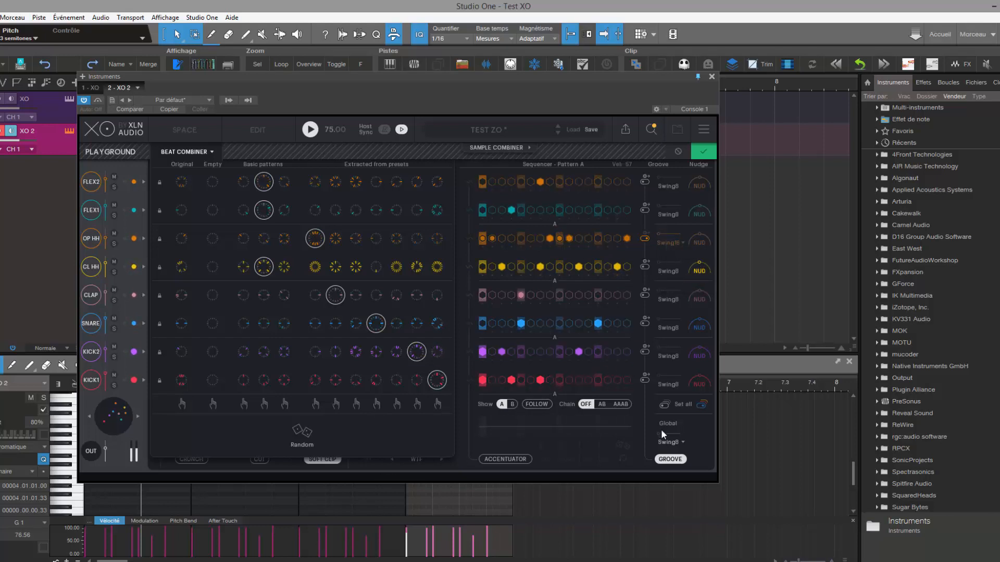
Generate four more random patterns for the whole beat and return all channels to their original patterns.
left_click(300, 437)
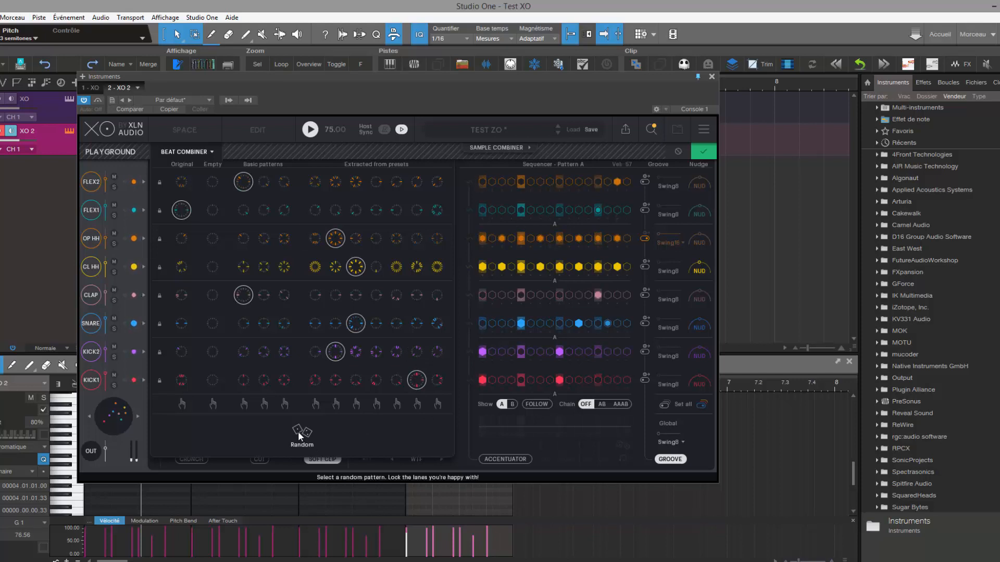
left_click(301, 436)
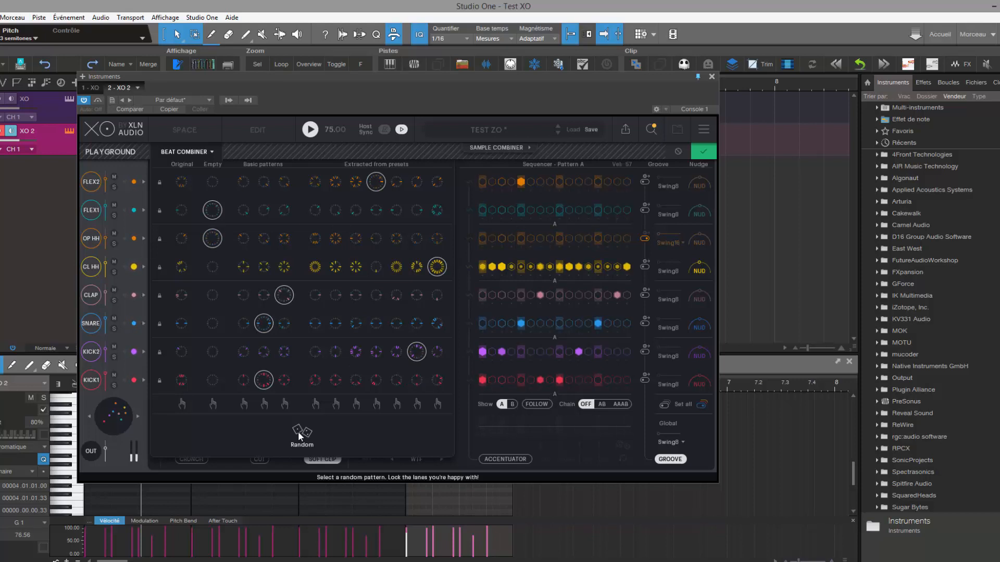
left_click(301, 436)
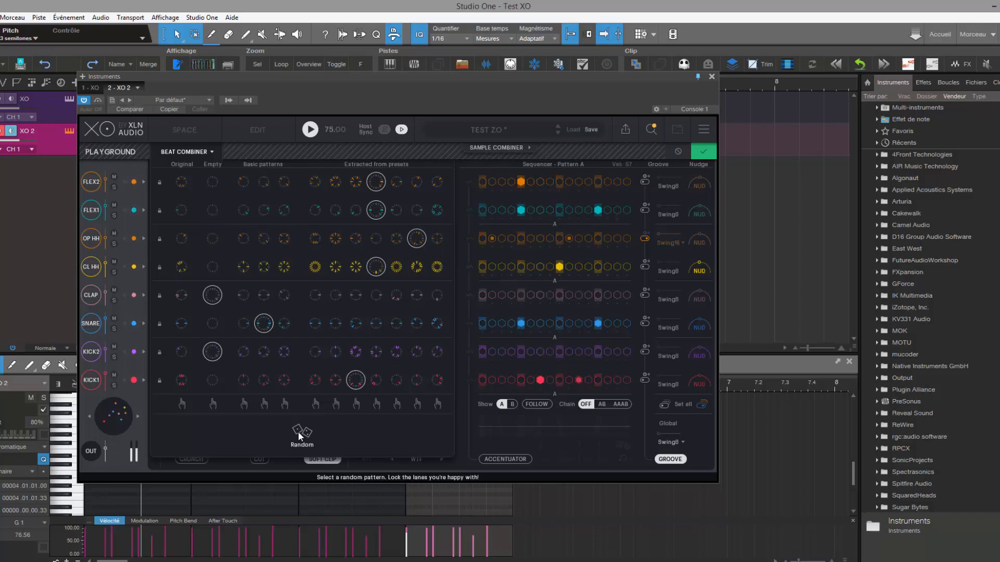
left_click(300, 436)
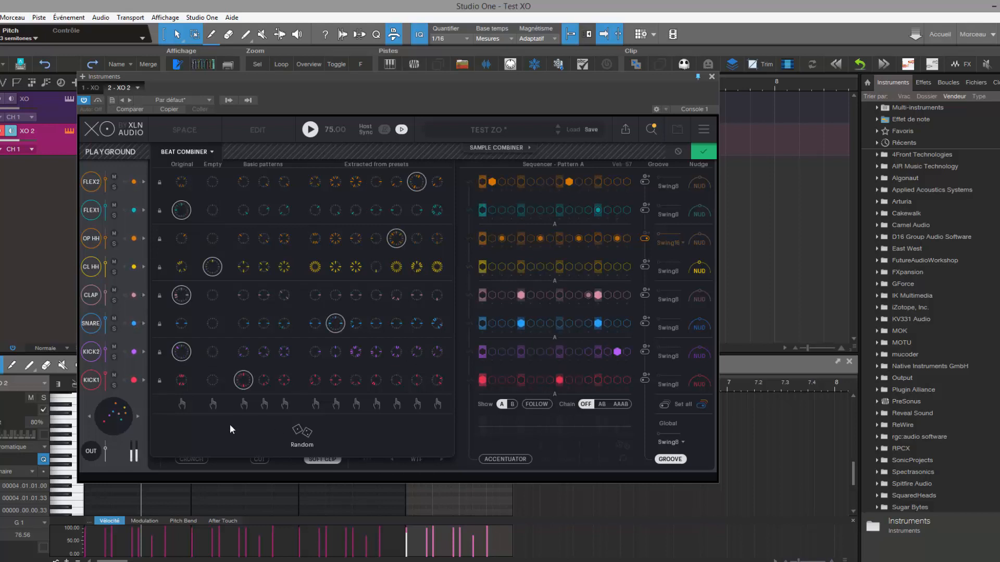
left_click(186, 401)
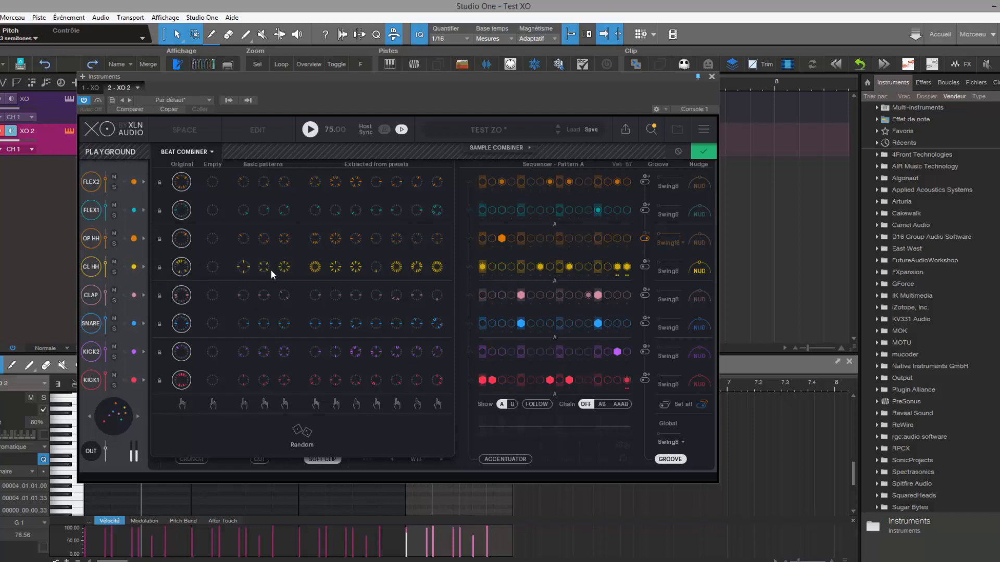
Audition basic and preset-extracted patterns for CL HH against its original, and select the second pattern extracted from presets.
left_click(315, 267)
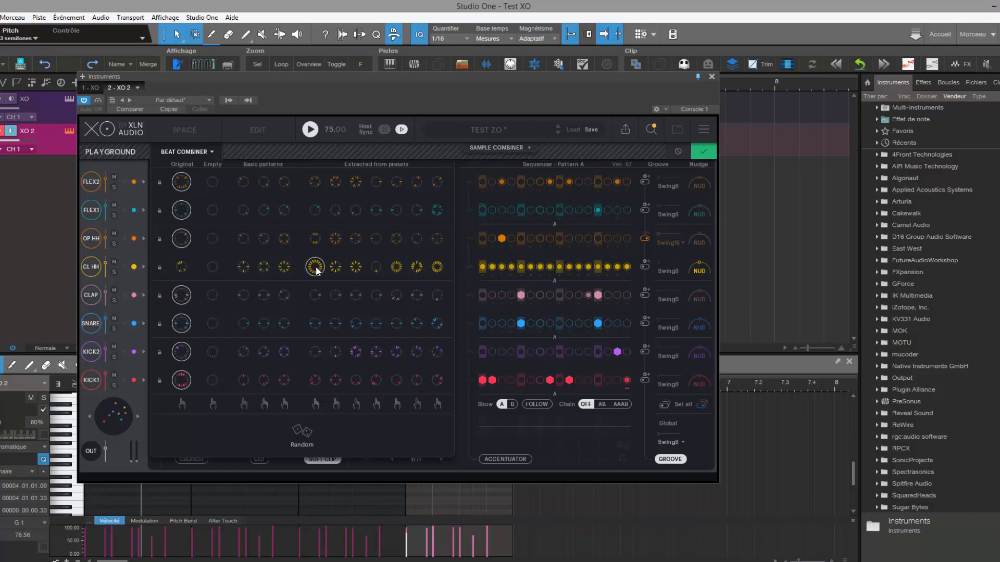
left_click(356, 267)
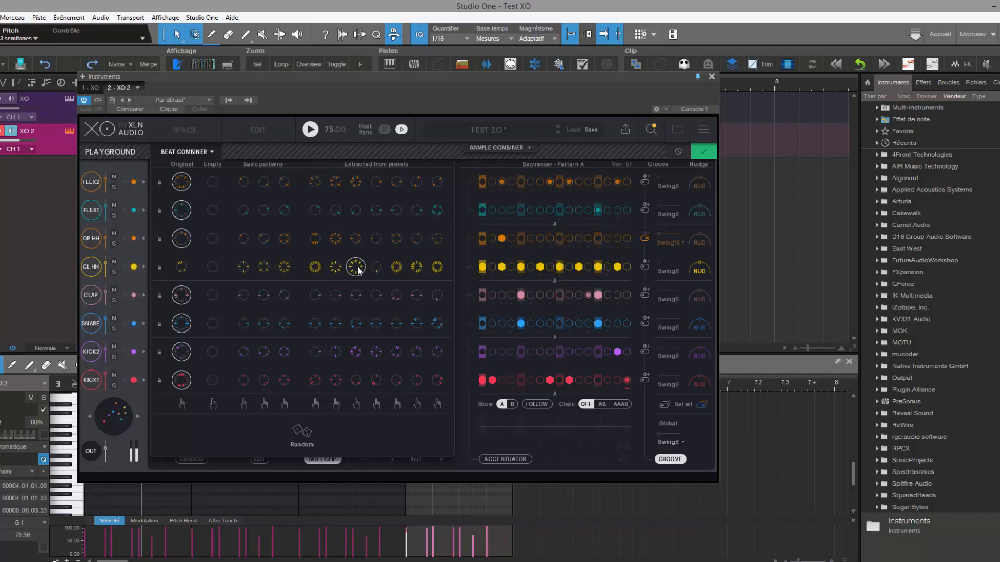
left_click(331, 269)
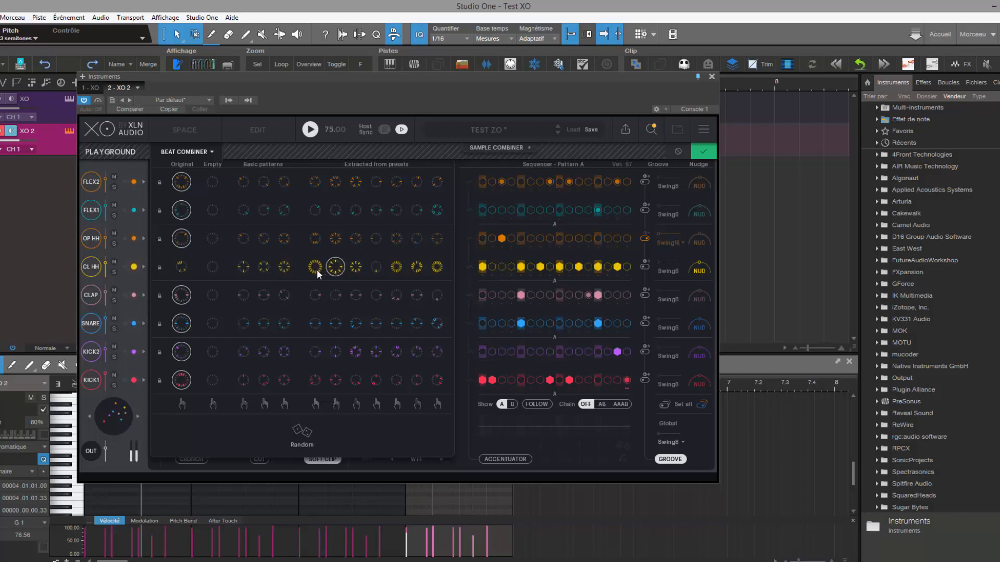
left_click(315, 268)
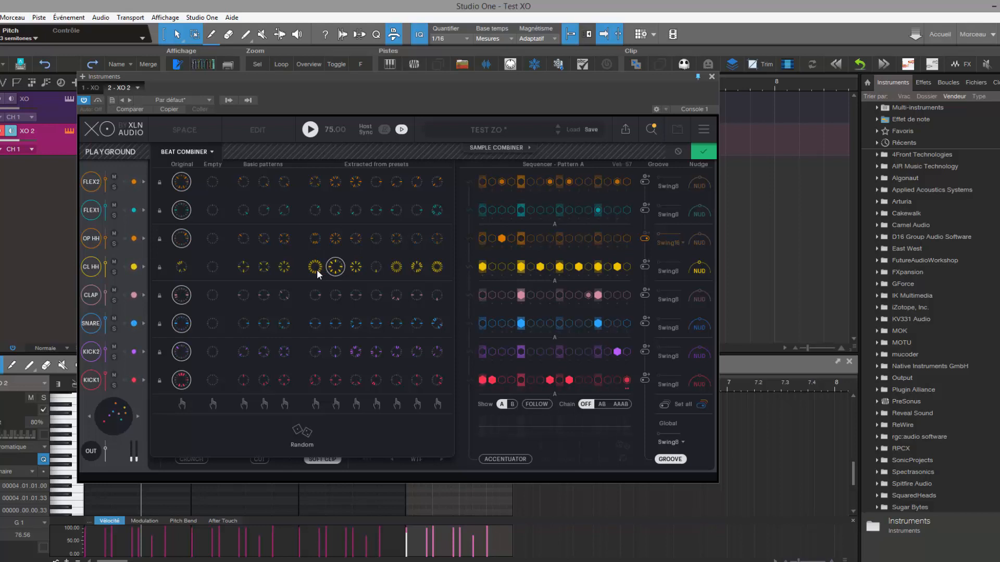
left_click(182, 267)
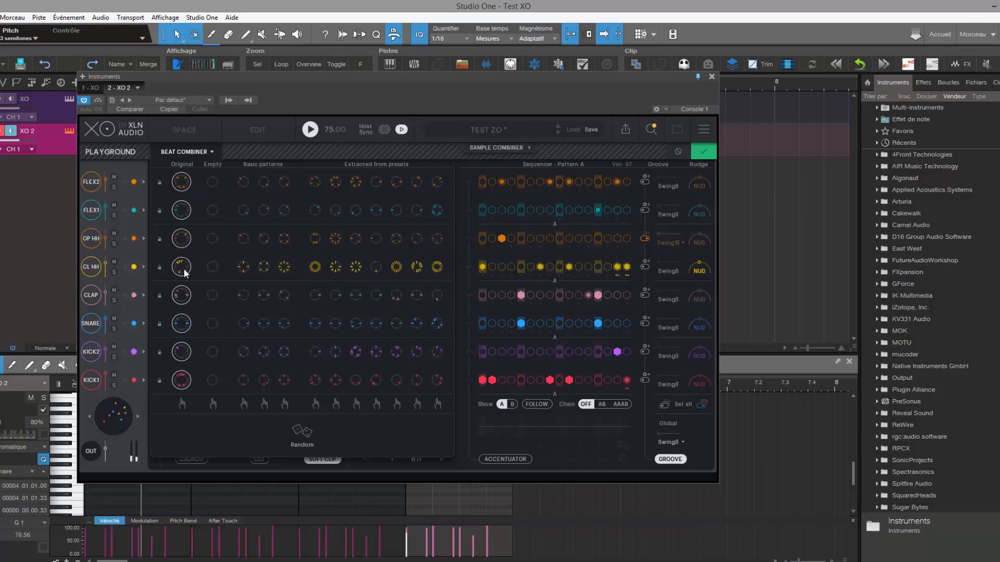
left_click(284, 267)
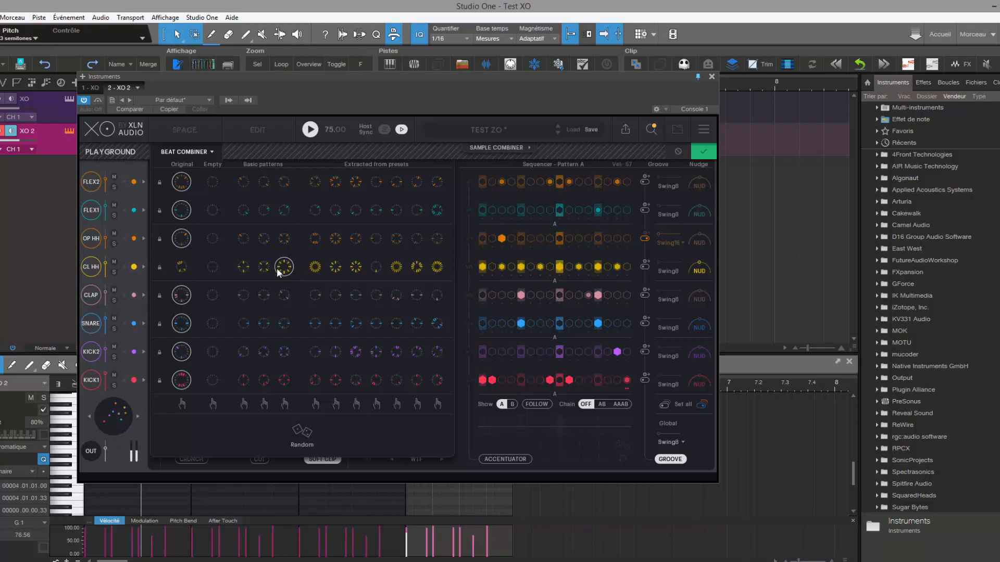
left_click(178, 270)
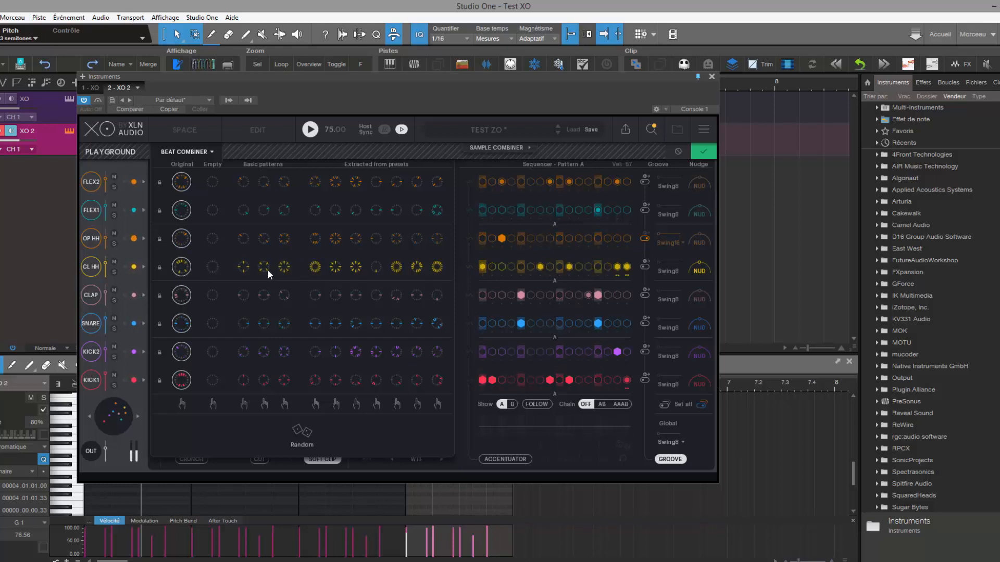
left_click(335, 267)
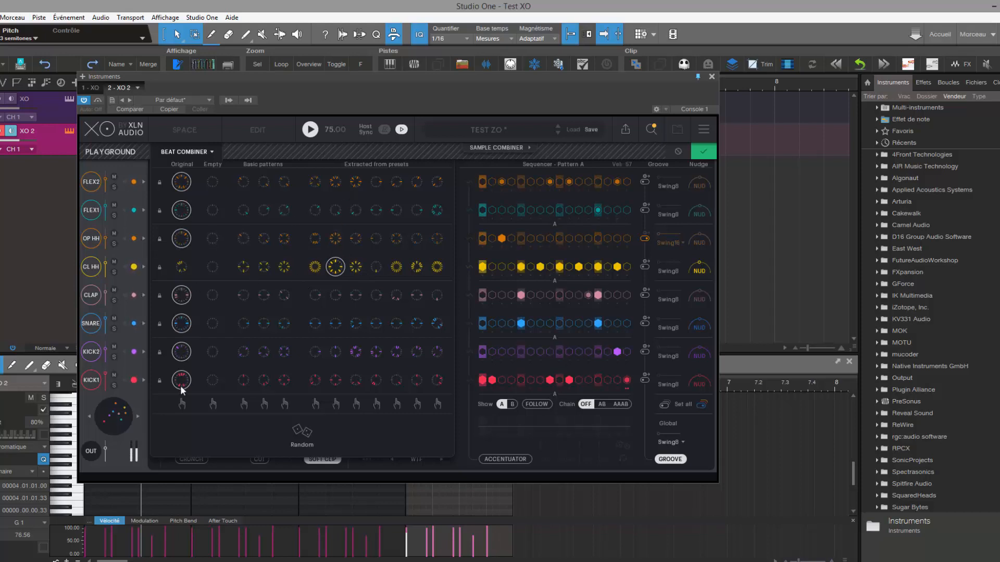
In the Beat Combiner, give KICK1 its first extracted pattern, CLAP its fifth extracted pattern and OP HH its second basic pattern.
left_click(314, 380)
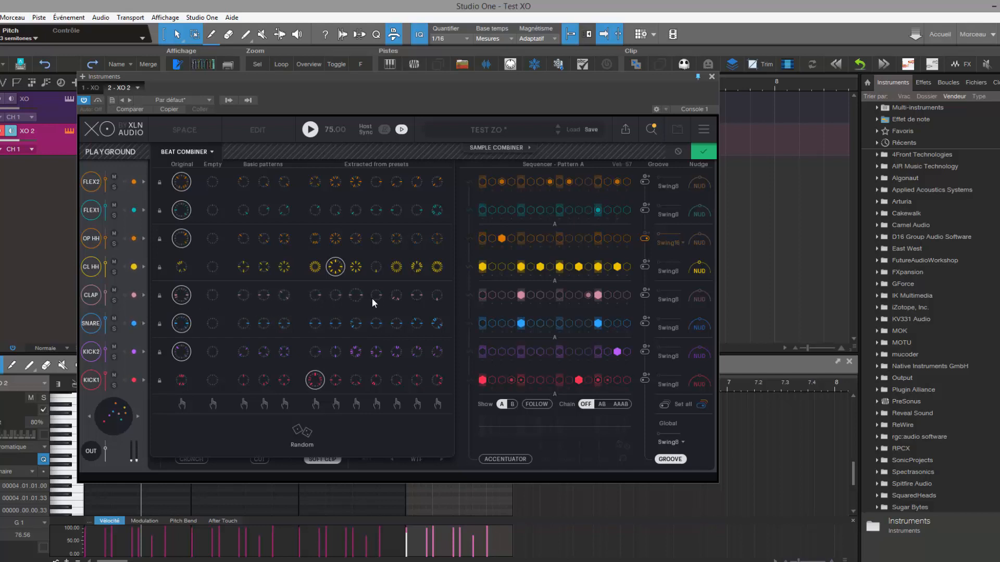
left_click(395, 296)
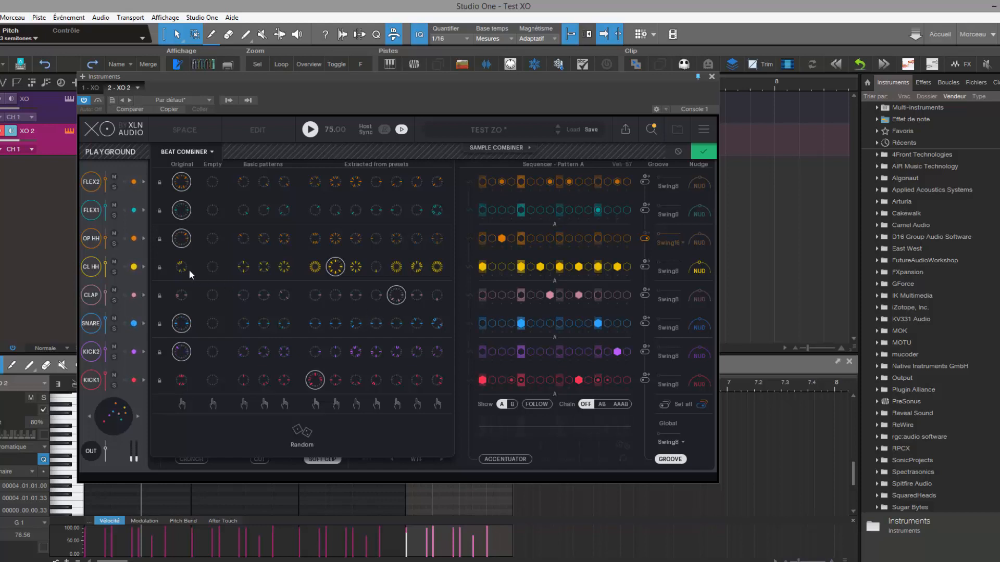
left_click(90, 240)
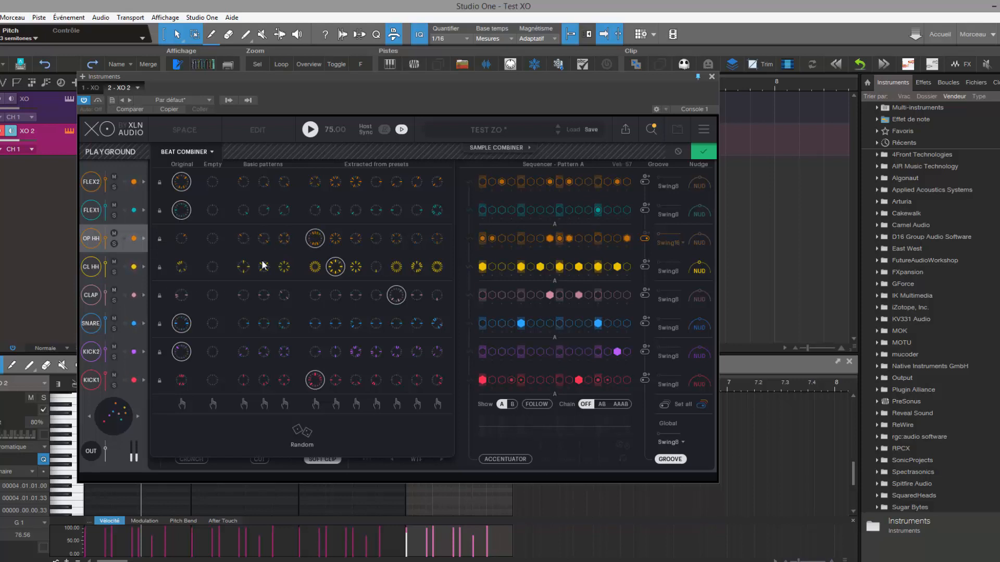
left_click(284, 239)
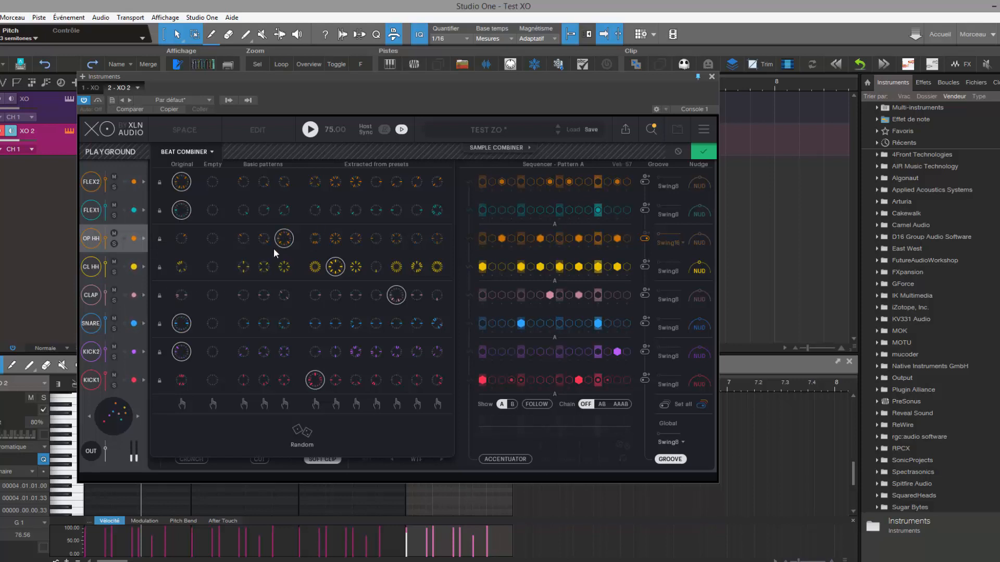
left_click(263, 239)
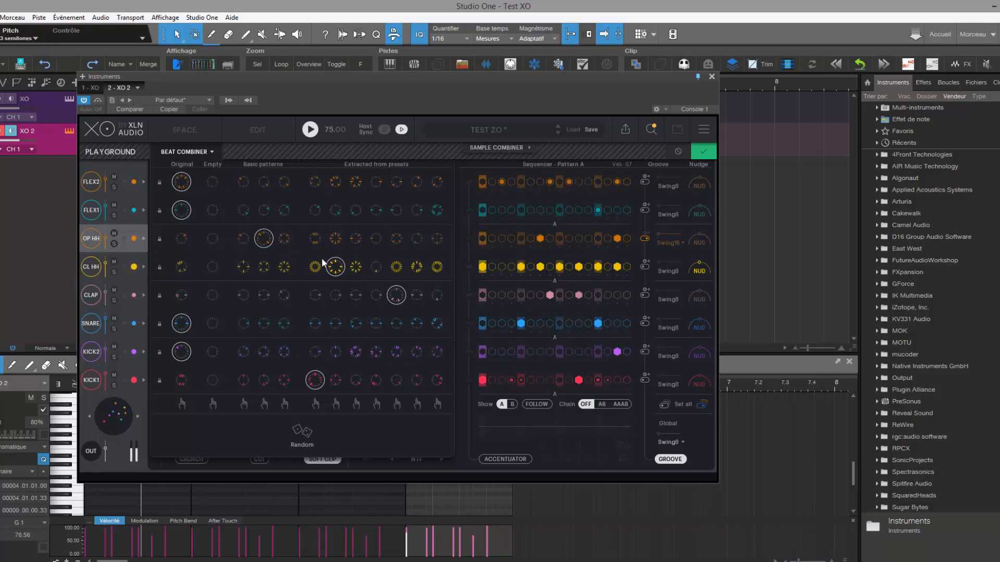
Give FLEX2 its sixth extracted pattern and apply the Beat Combiner changes.
left_click(89, 210)
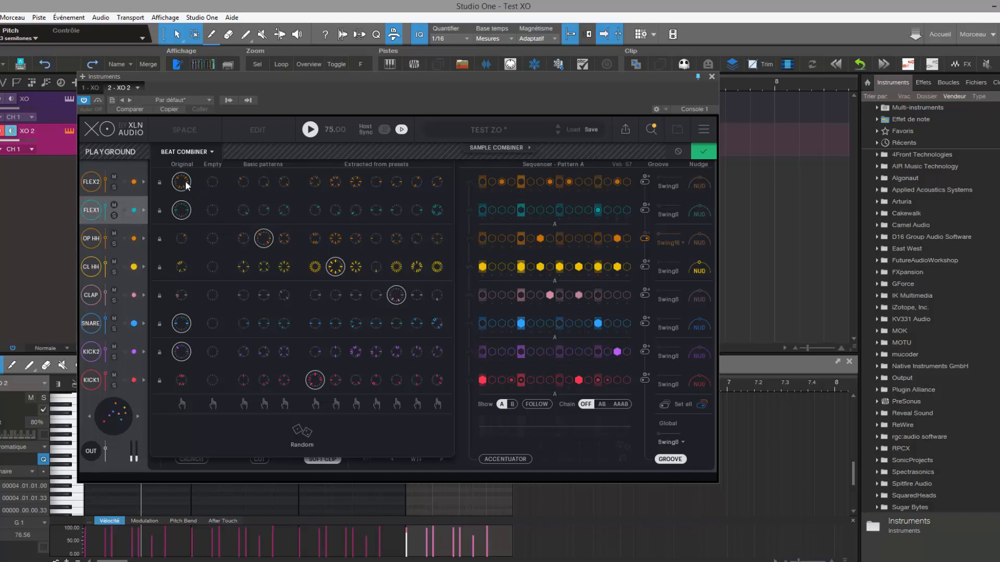
left_click(85, 187)
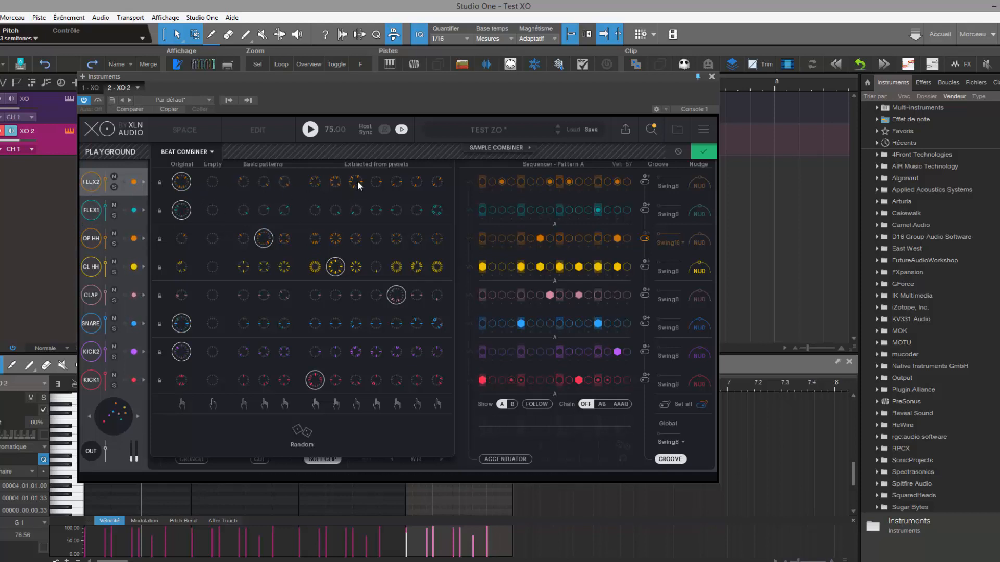
left_click(418, 183)
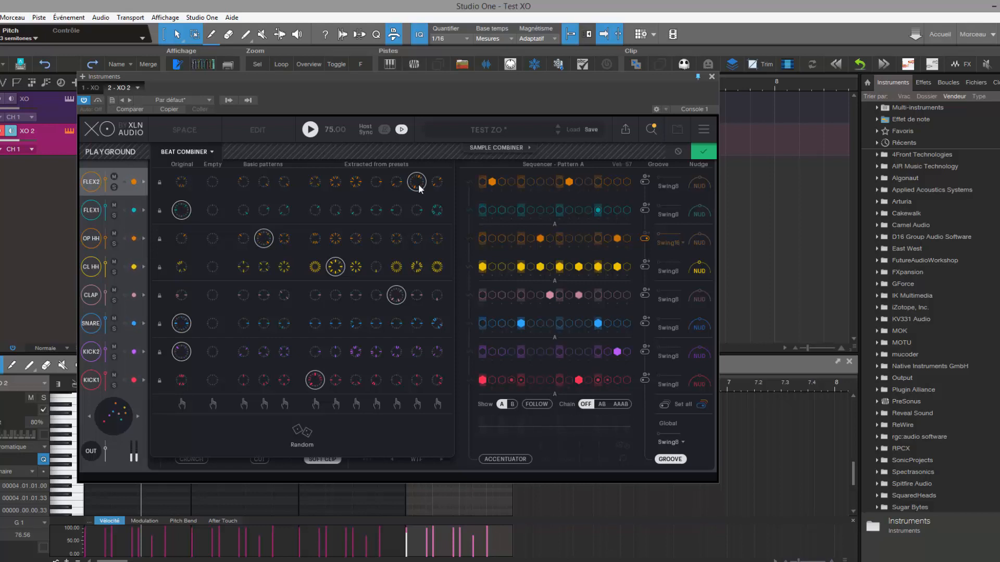
left_click(703, 151)
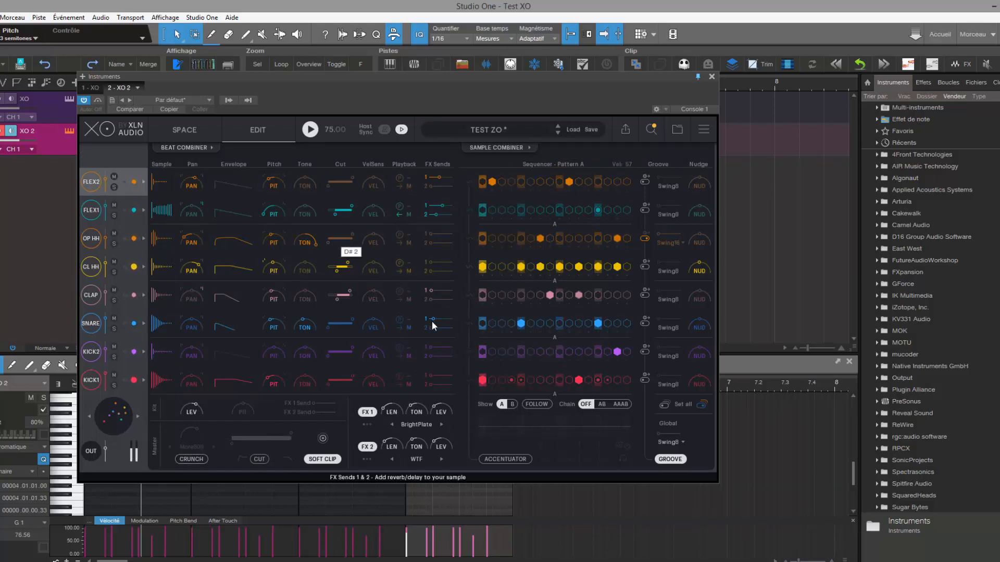
Set the active FX sends of the SNARE, FLEX1 and FLEX2 channels to 0%.
left_click_drag(432, 319, 356, 327)
left_click_drag(436, 215, 393, 211)
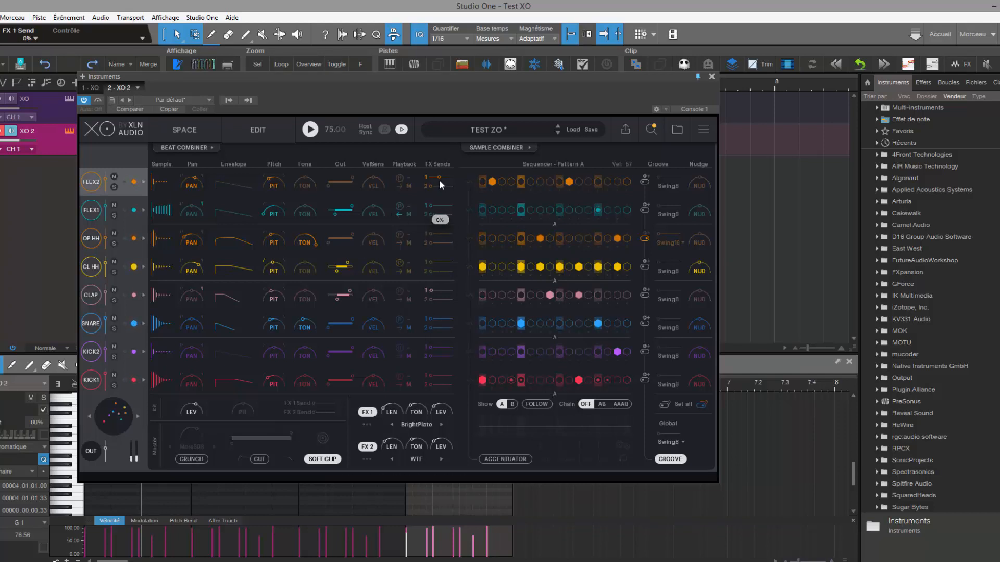
left_click_drag(439, 180, 388, 191)
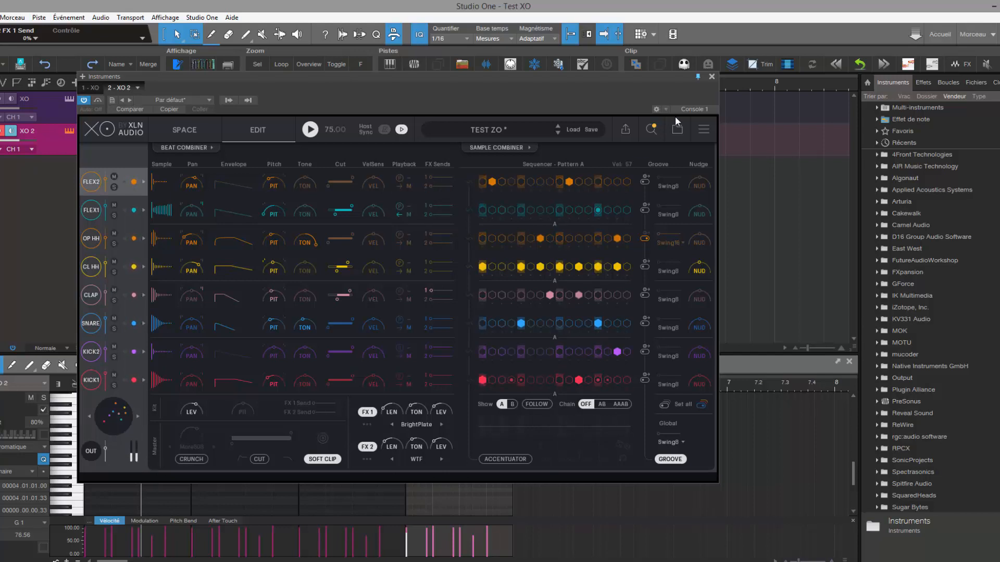
Close the instrument window, show the mixer and rename the second instrument's channel to XO.
left_click(712, 77)
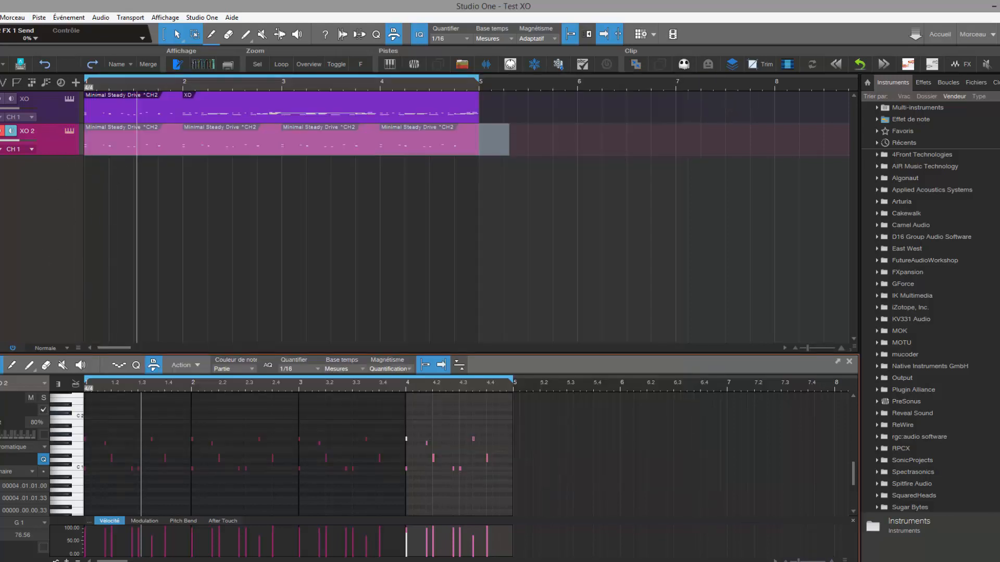
key("F3")
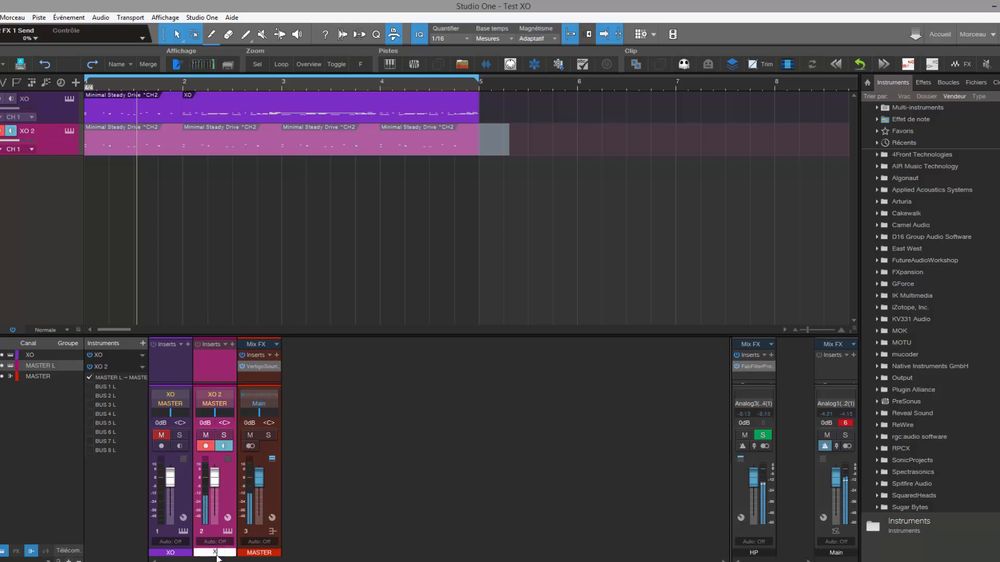
key("Return")
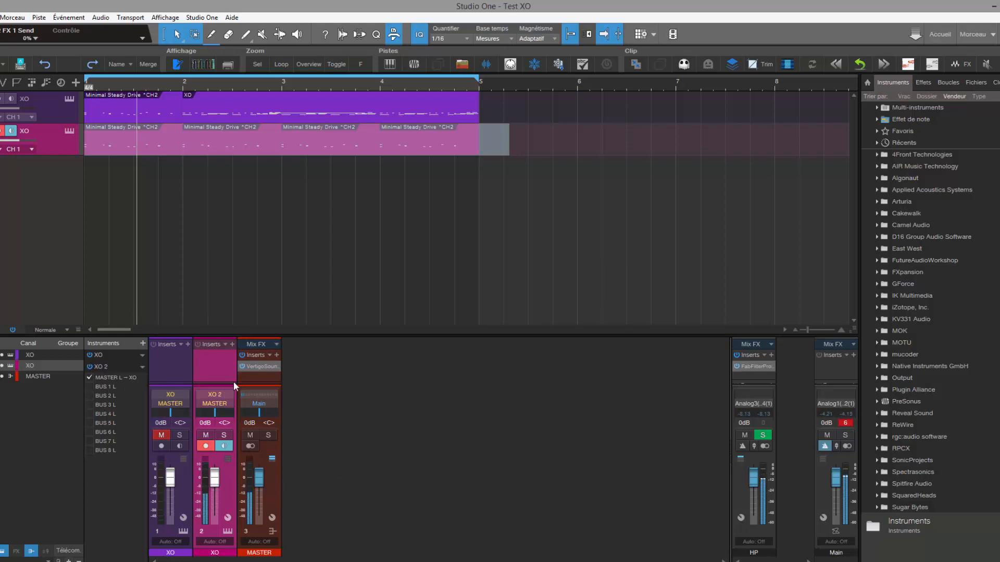
Reopen the XO 2 instrument beside the arrangement and delete the Minimal Steady Drive clips from the second XO track.
left_click(70, 131)
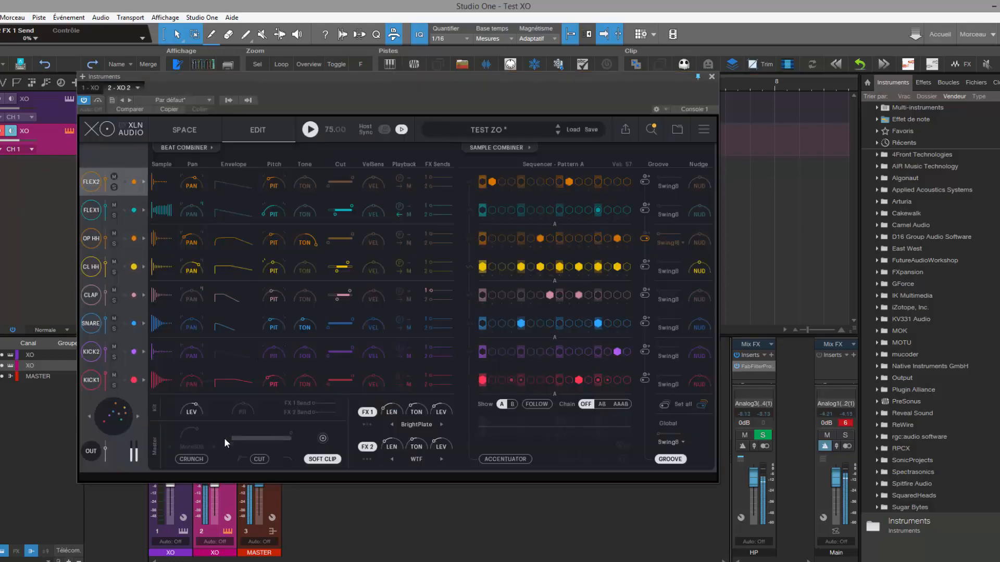
left_click_drag(440, 77, 692, 14)
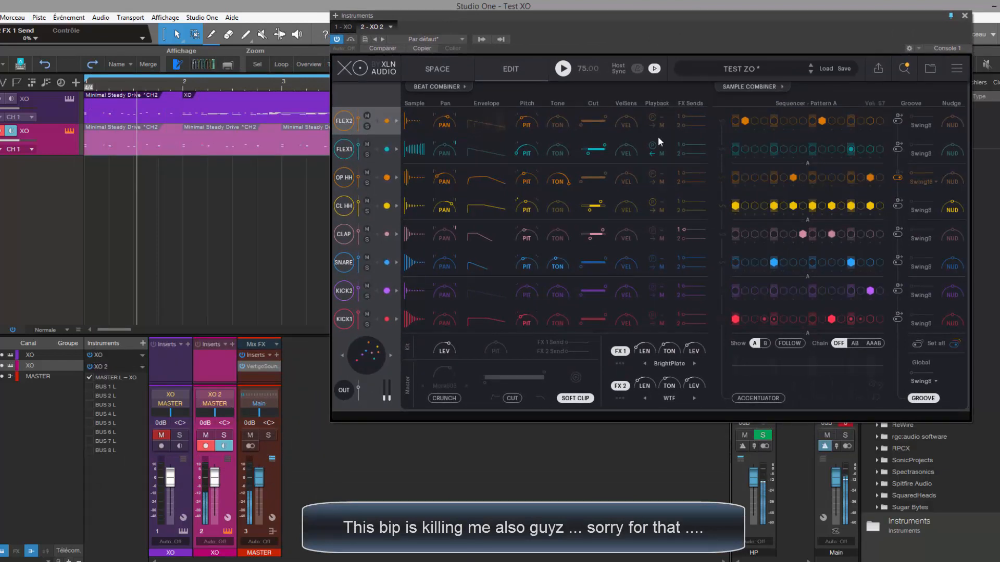
left_click_drag(567, 180, 383, 151)
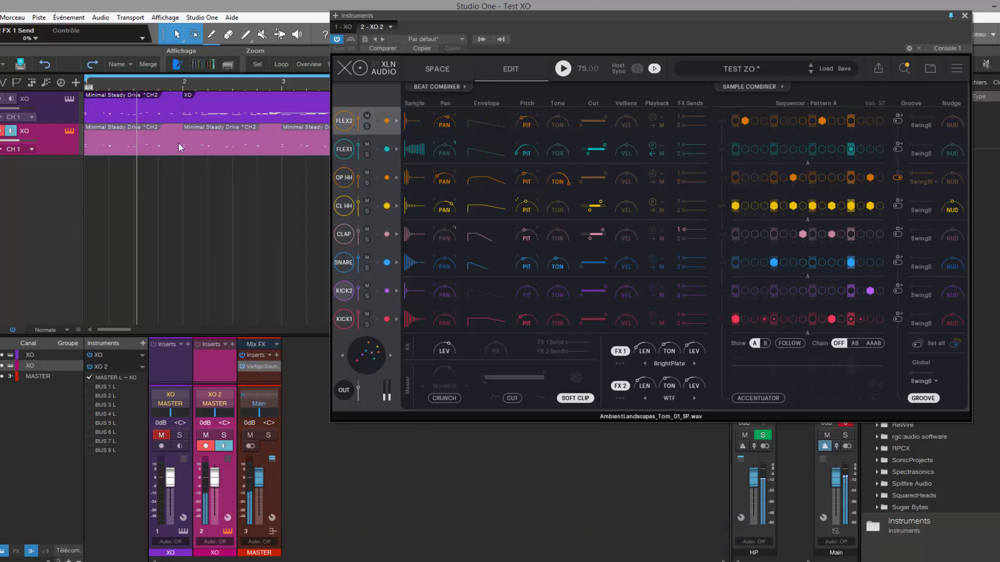
left_click(165, 146)
key("Delete")
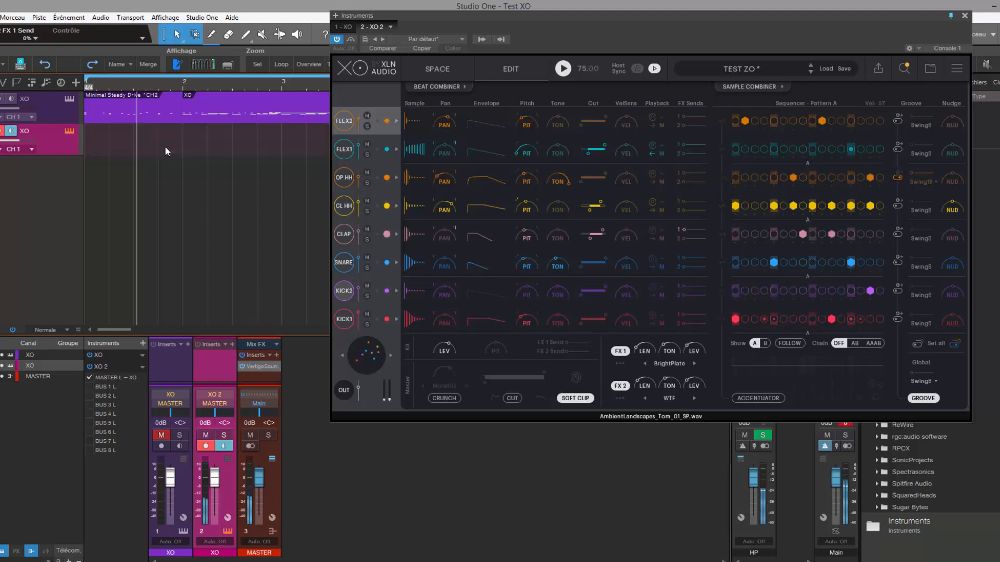
Lower the MASTER channel to -31.8 dB and place the TEST ZO beat as MIDI on the second XO track across bars 1 to 4.
left_click_drag(547, 16, 573, 102)
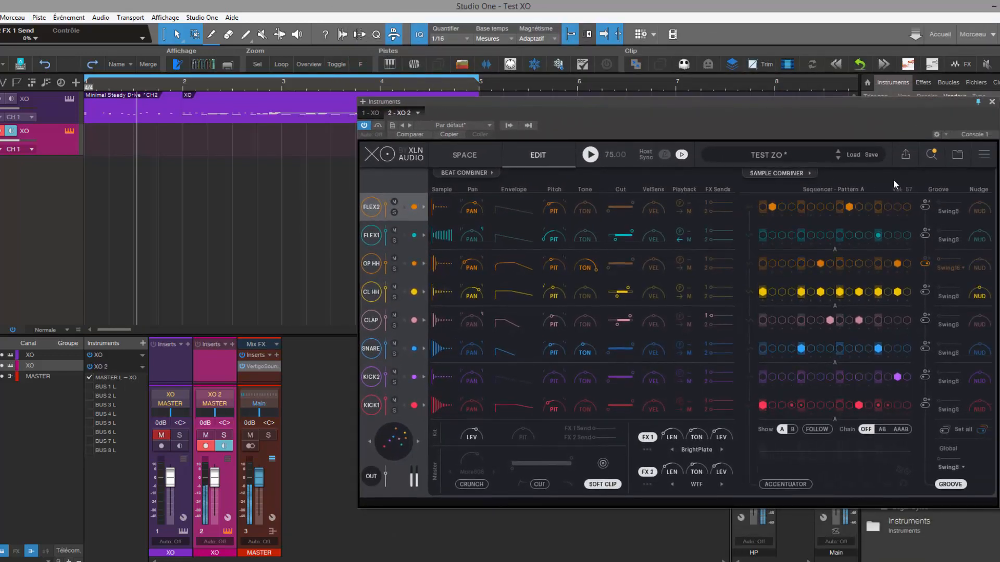
left_click(905, 156)
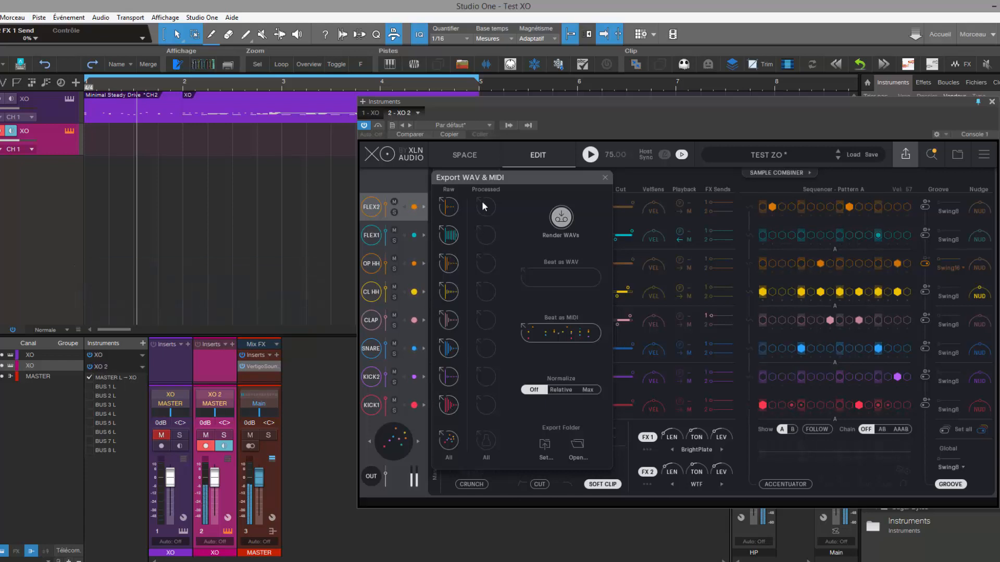
left_click_drag(251, 488, 251, 514)
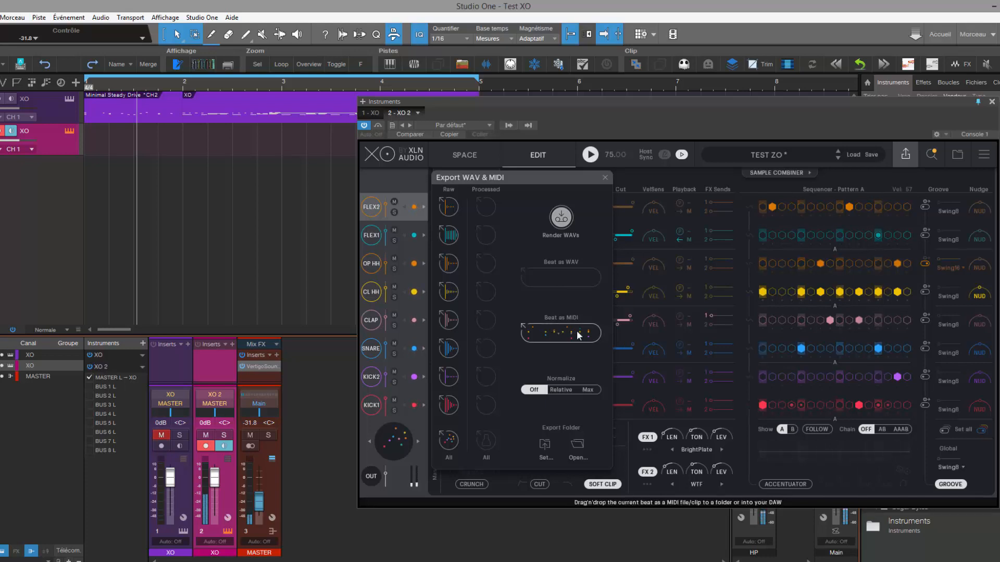
left_click_drag(578, 333, 576, 332)
left_click_drag(294, 251, 458, 151)
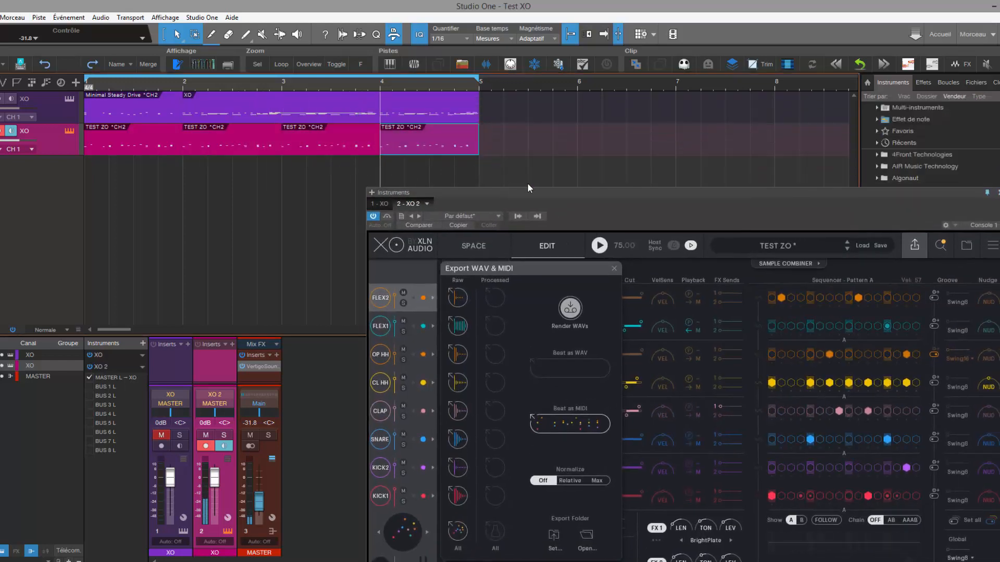
Turn on Host Sync for the XO 2 instrument and close its Export WAV & MIDI panel.
left_click(691, 247)
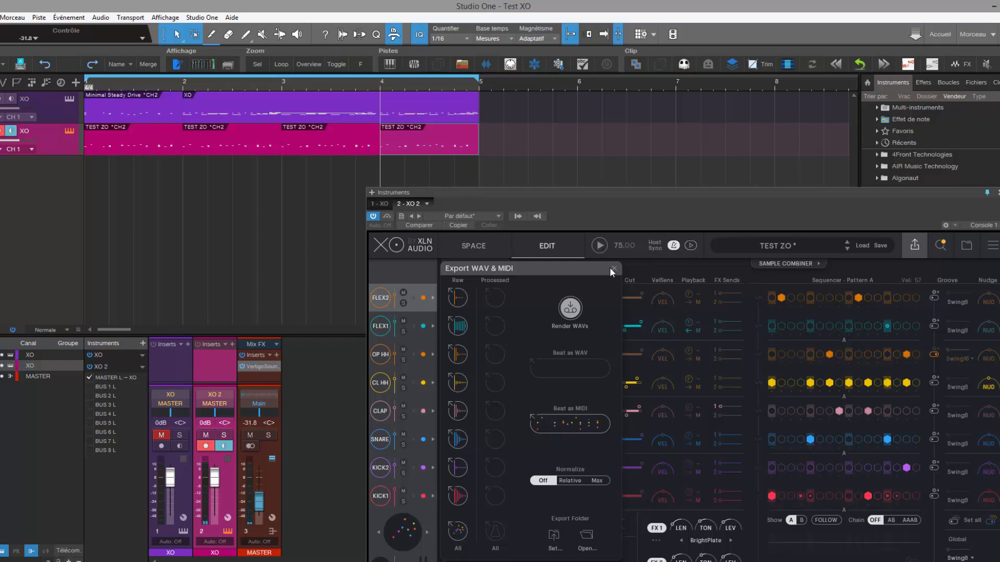
left_click(616, 268)
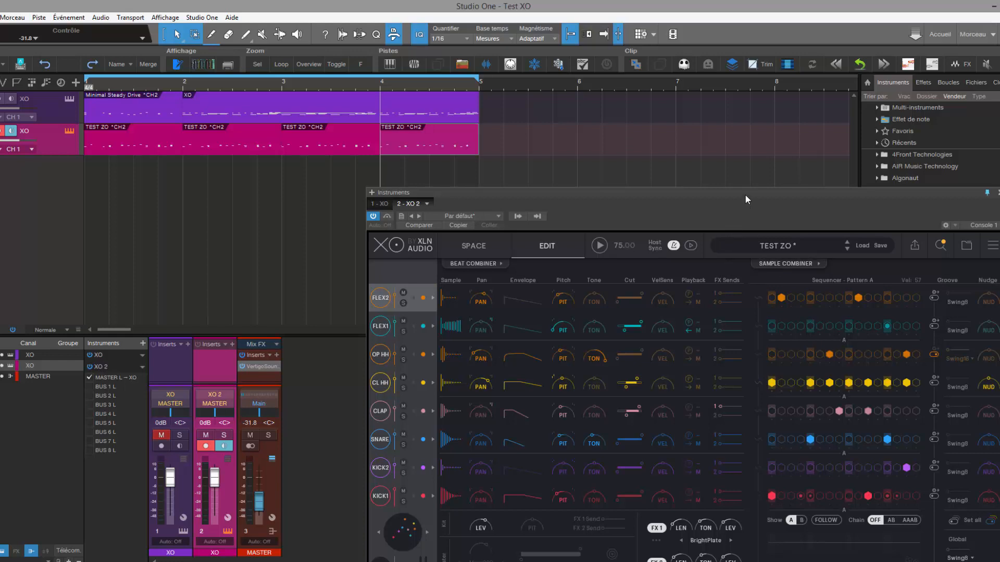
left_click_drag(742, 192, 691, 145)
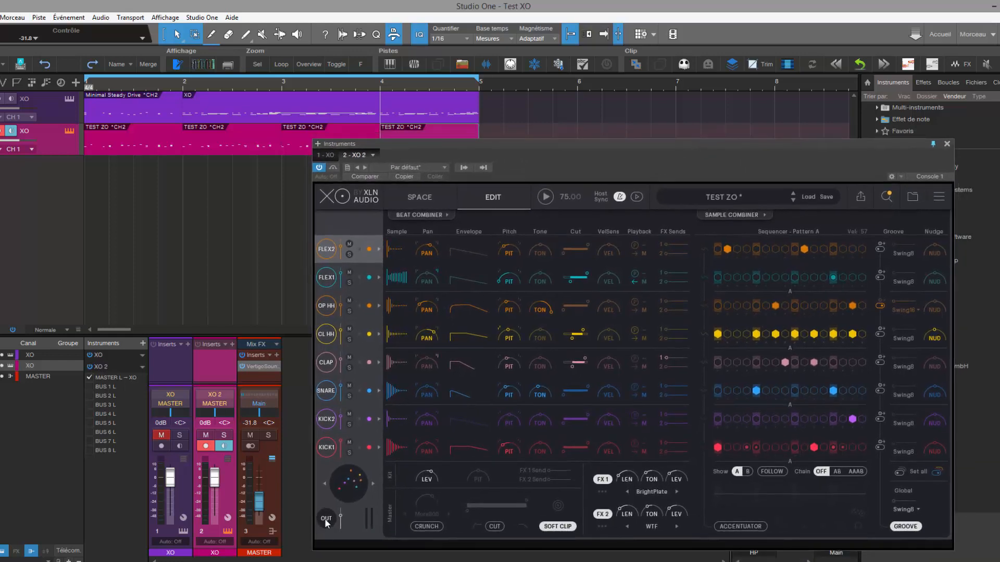
Start song playback and return the MASTER channel's level to 0 dB.
key("space")
left_click_drag(258, 502, 262, 486)
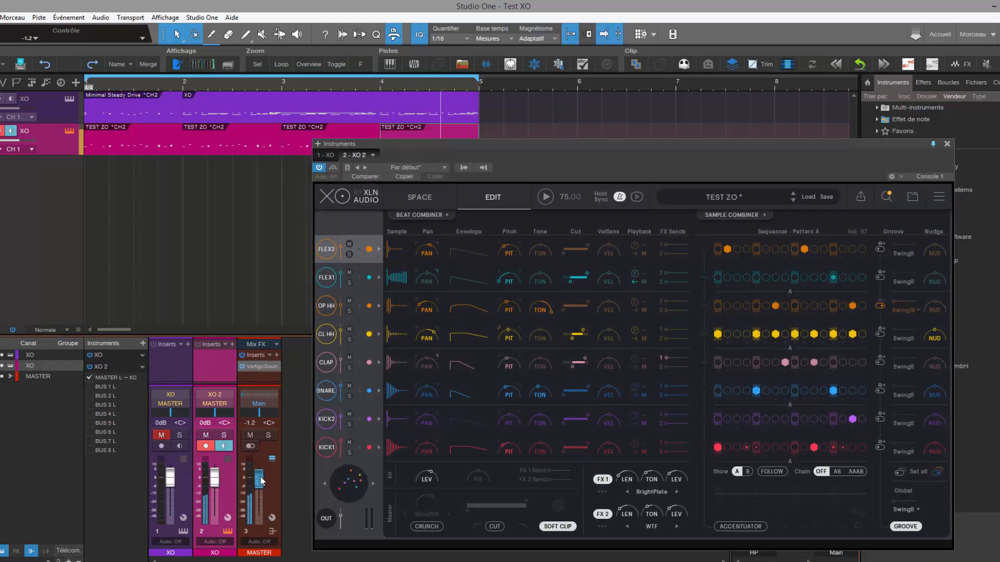
left_click(260, 477, "ctrl")
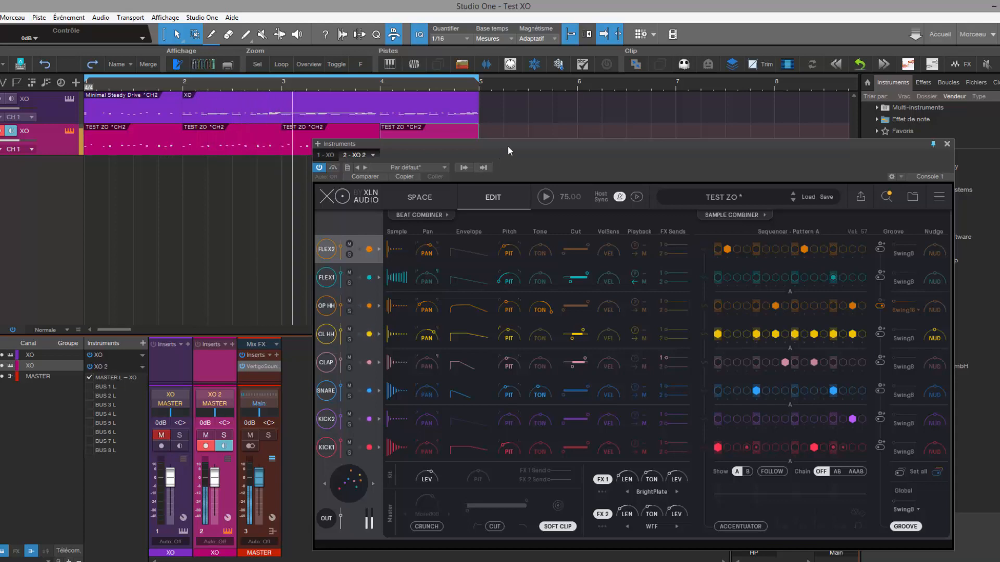
Activate the XO 2 instrument's outputs BUS 1 L through BUS 8 L in the mixer.
left_click_drag(507, 145, 570, 69)
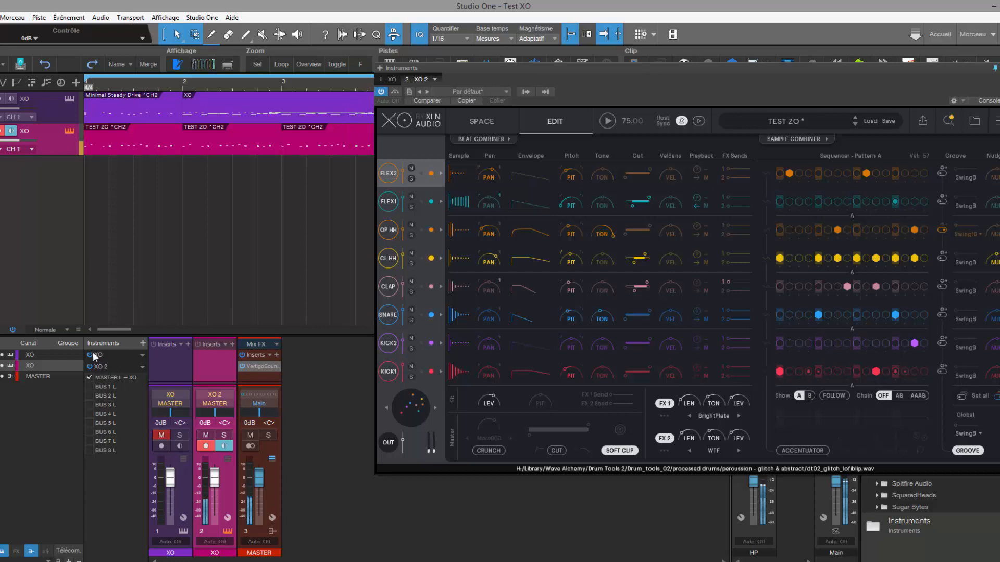
left_click_drag(88, 385, 92, 451)
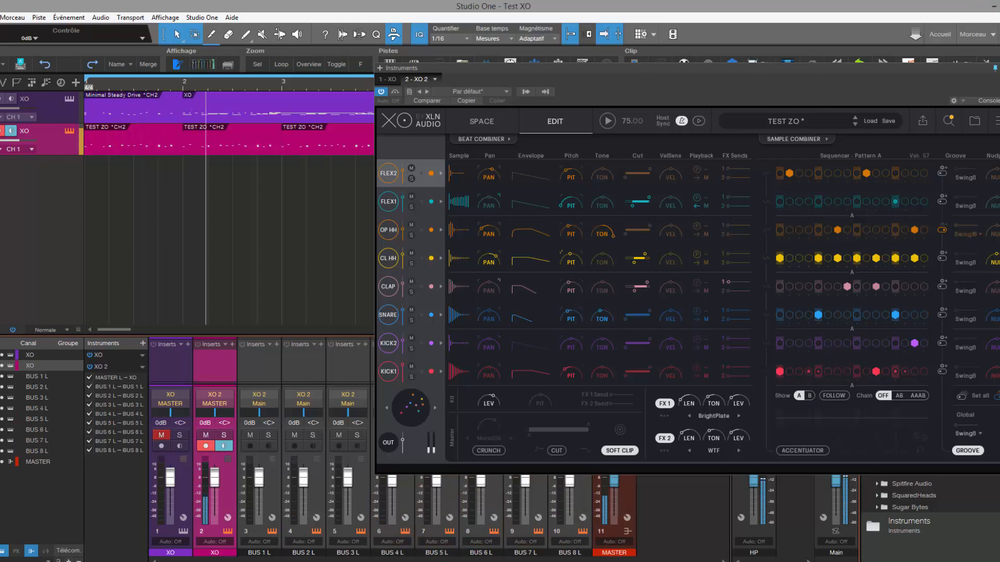
Color the BUS 1 L through BUS 8 L channels magenta to match the second XO channel.
left_click_drag(939, 65, 974, 2)
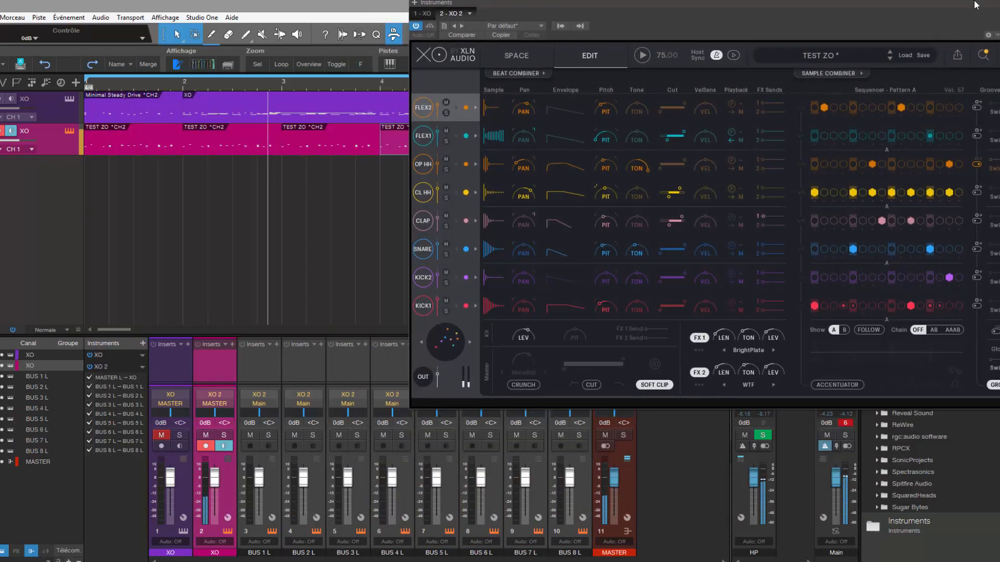
left_click(272, 502)
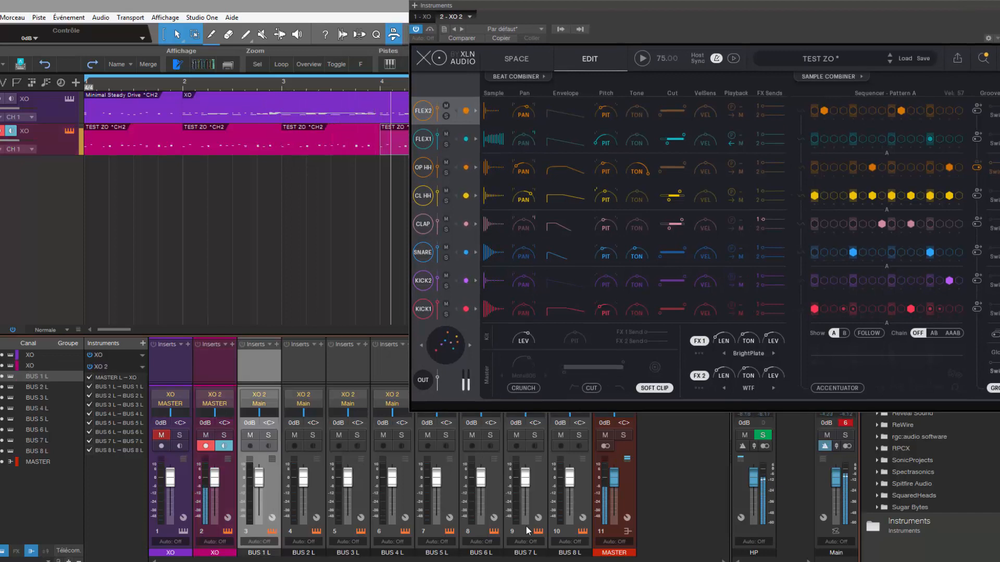
left_click(589, 503, "shift")
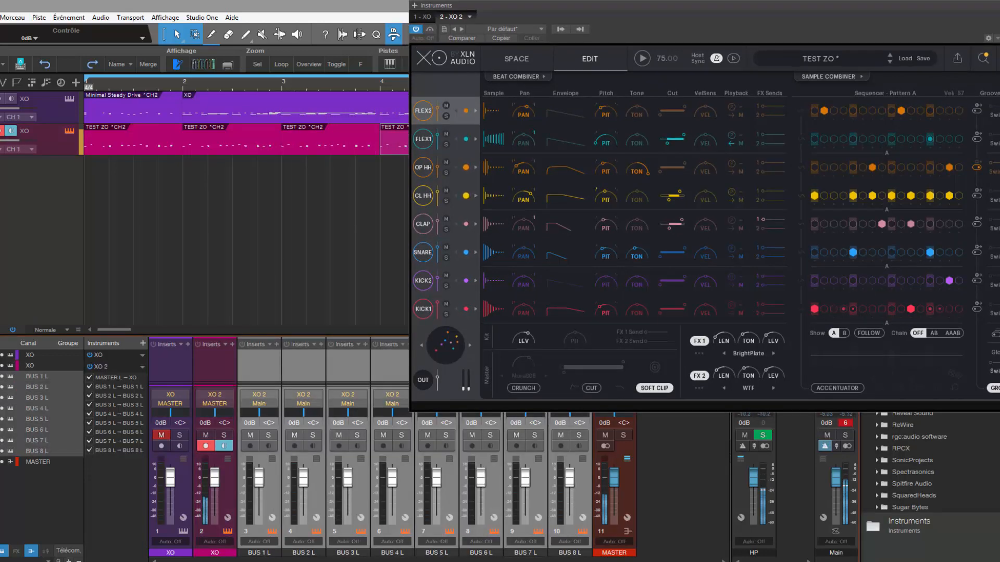
left_click(262, 553)
left_click(411, 544)
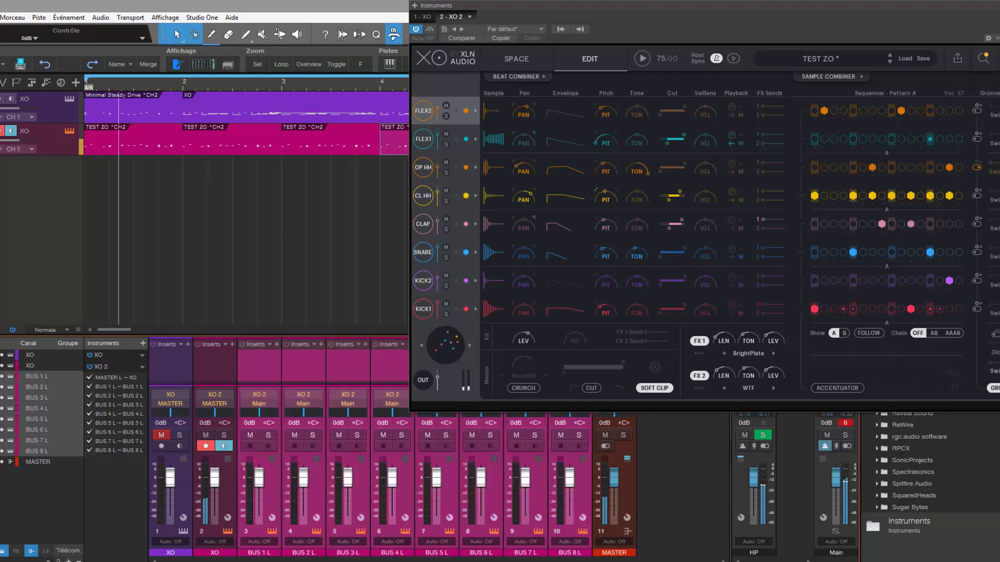
Rename the BUS 1 L channel to XO 1.
double_click(260, 553)
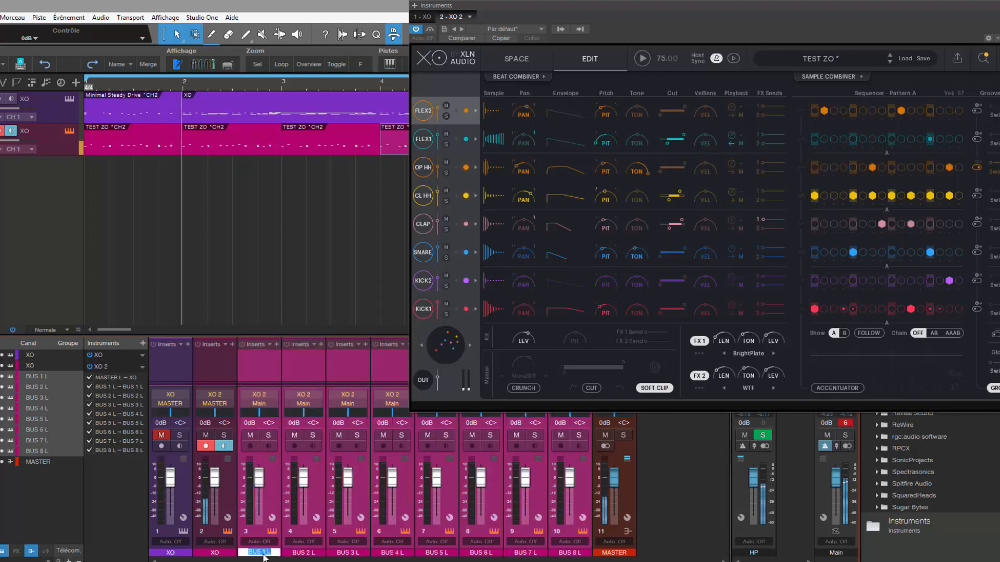
type("XO 1")
key("Return")
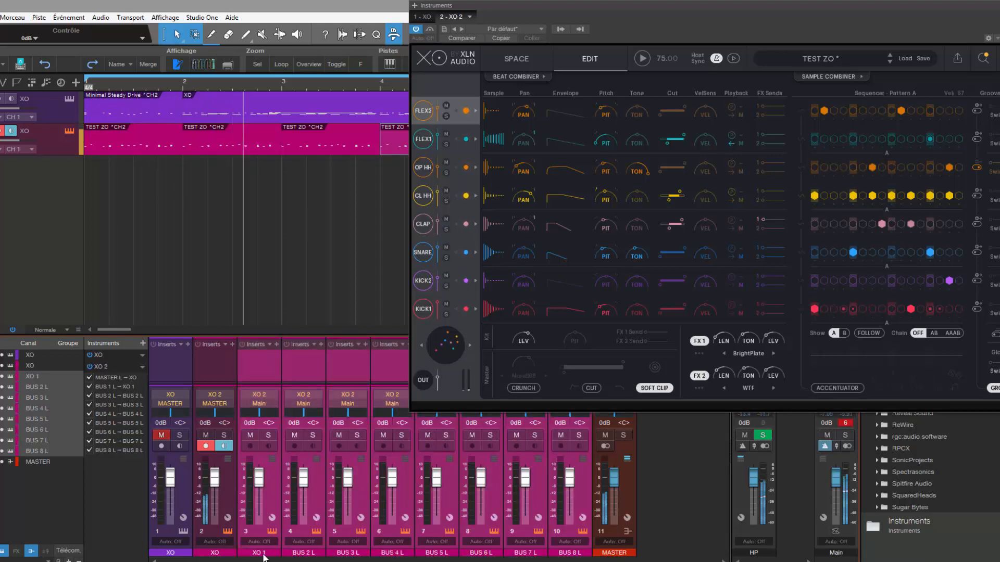
Rename the BUS 2 L, BUS 3 L and BUS 4 L mixer channels to XO 2, XO 3 and XO 4.
double_click(315, 553)
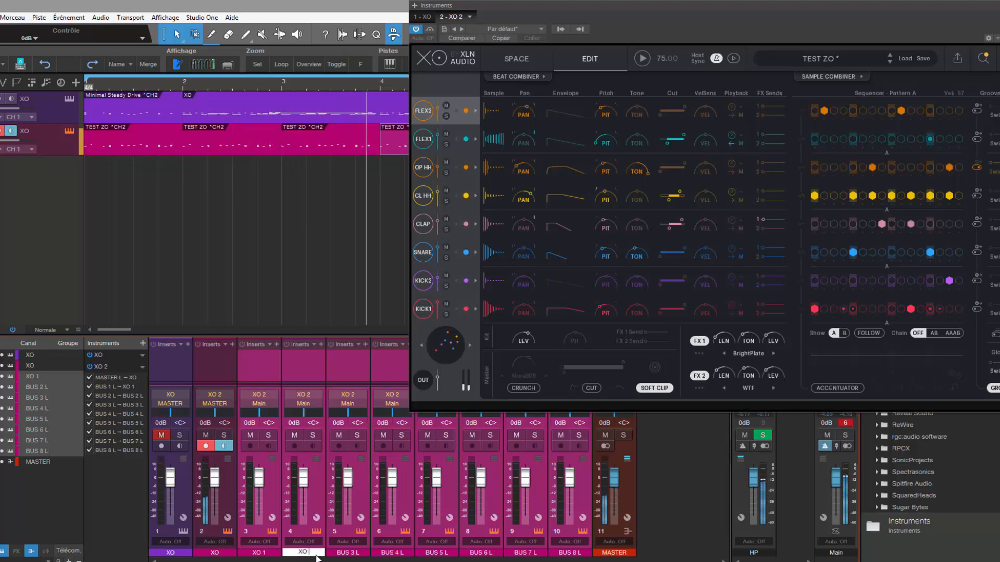
type("2")
key("Return")
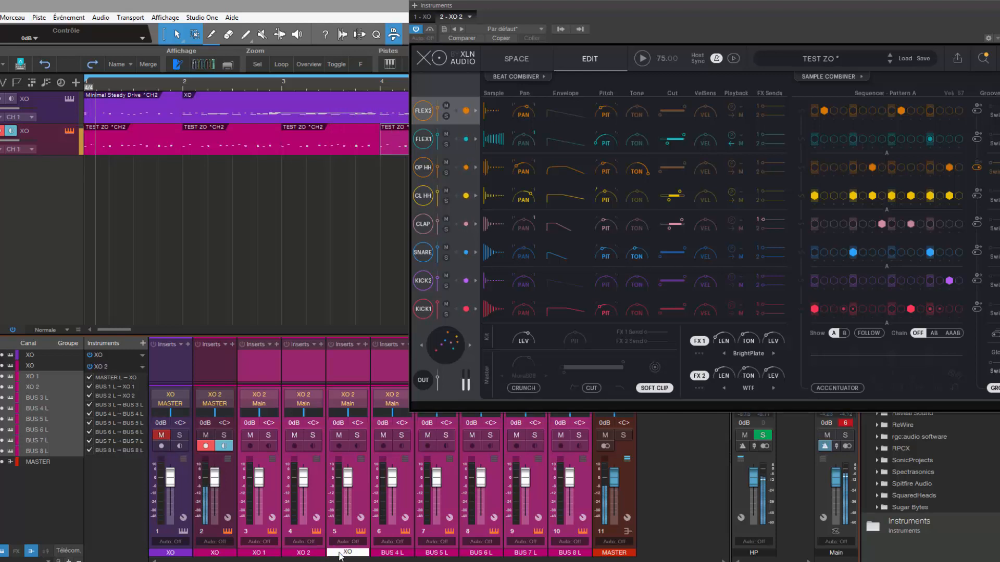
key("Return")
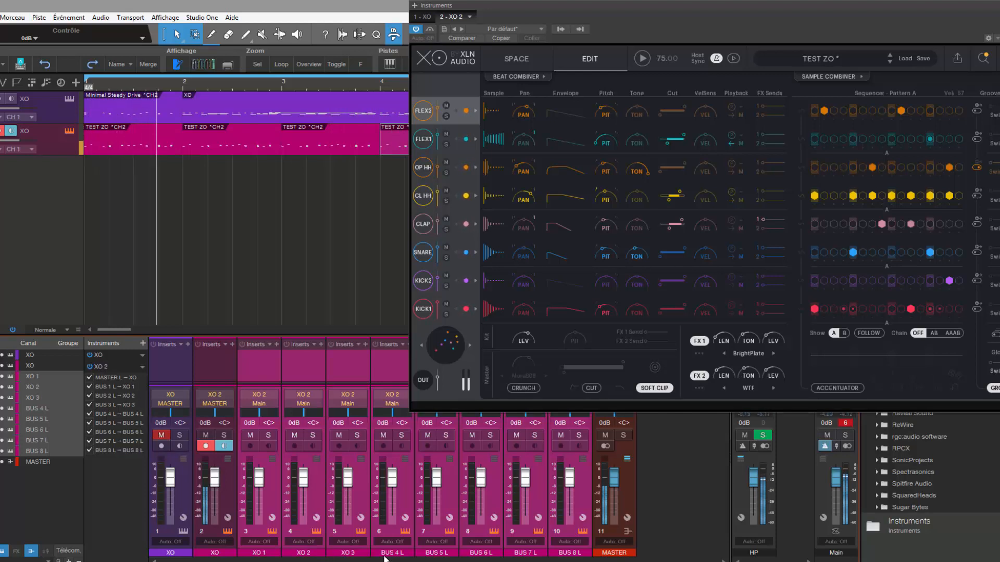
double_click(388, 553)
type("XO 4")
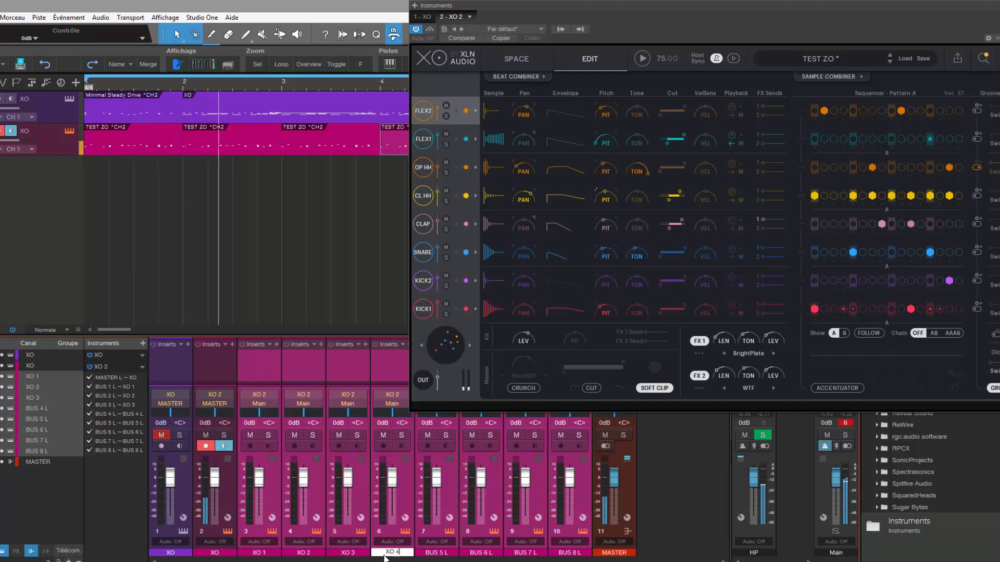
key("Return")
Rename the BUS 5 L and BUS 6 L mixer channels to XO 5 and XO 6.
double_click(450, 555)
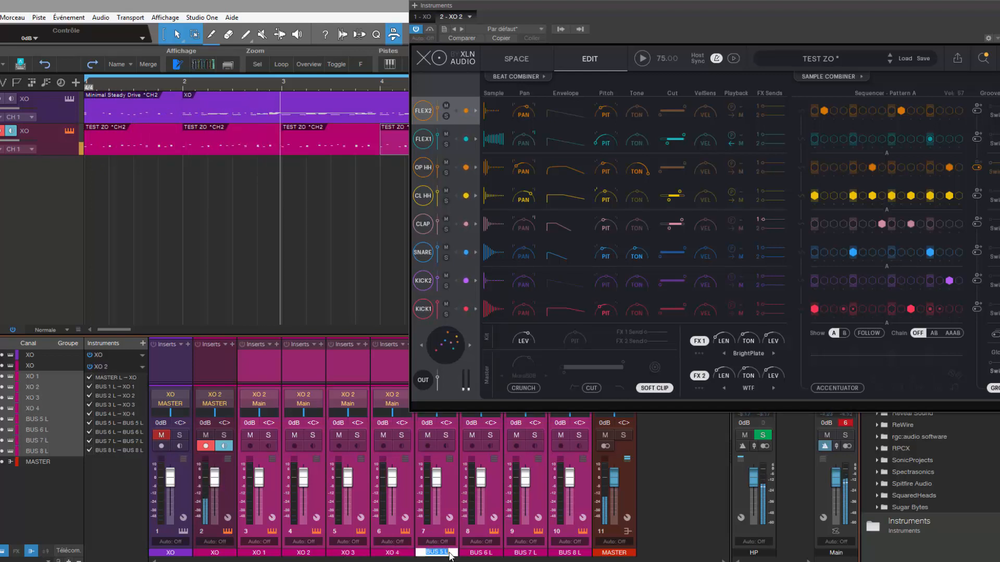
type("XO 5")
key("Return")
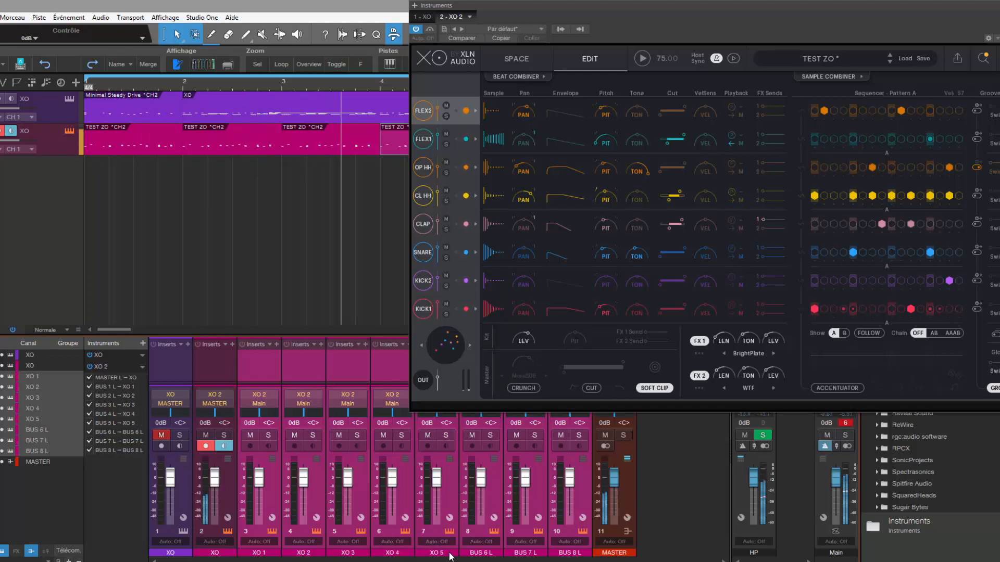
double_click(476, 554)
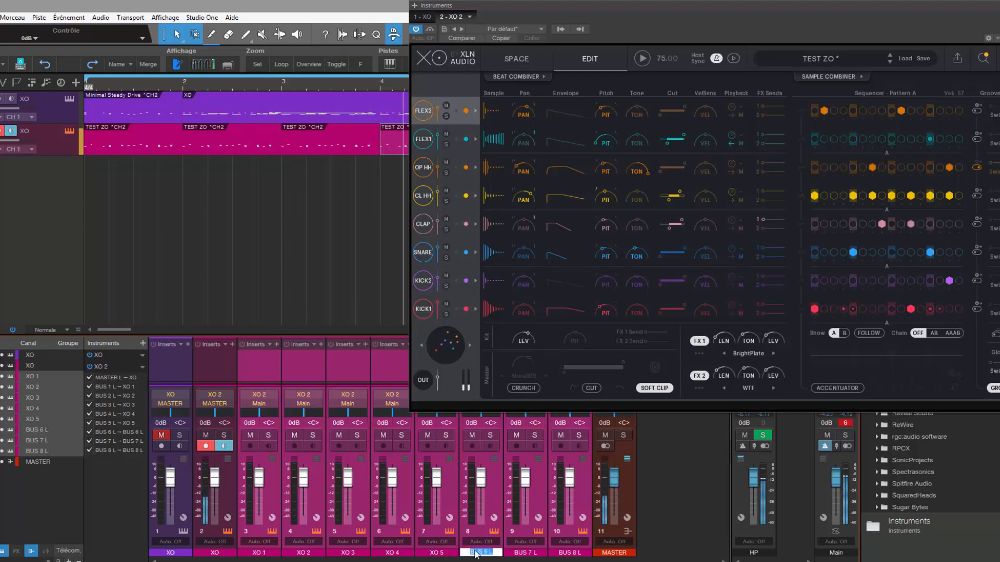
type("XO")
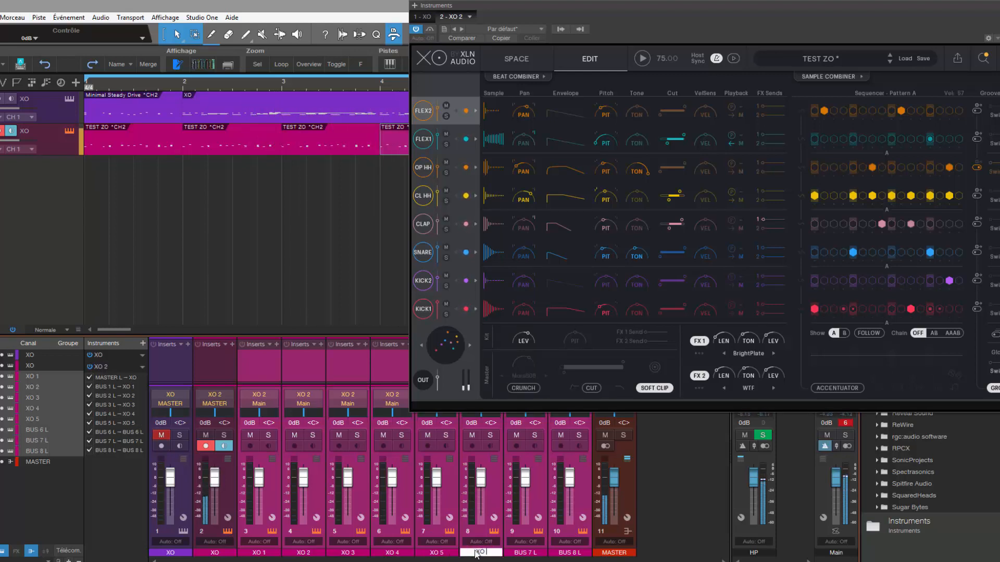
type(" 6")
key("Return")
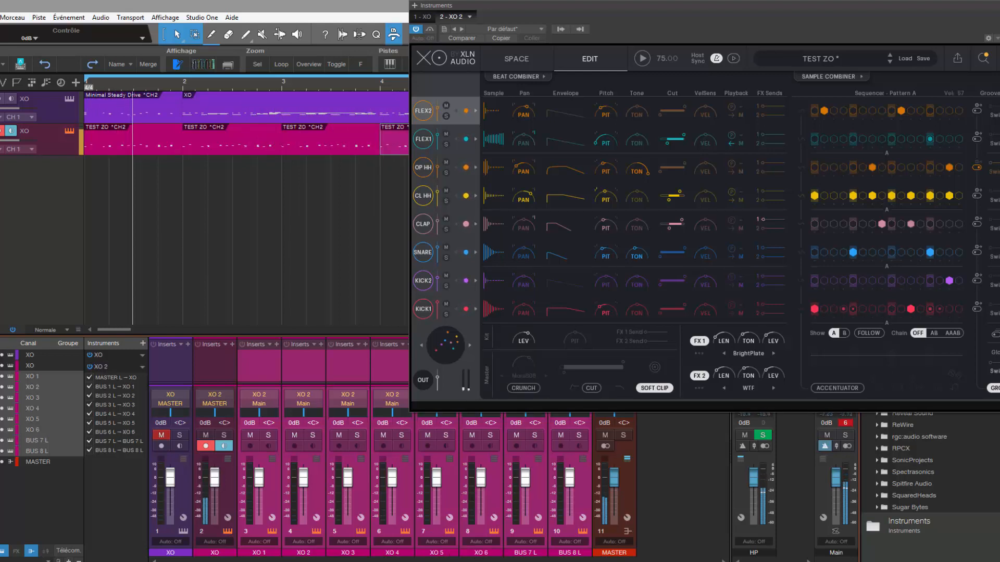
Rename the BUS 7 L and BUS 8 L mixer channels to XO 7 and XO 8.
double_click(532, 555)
type("XO")
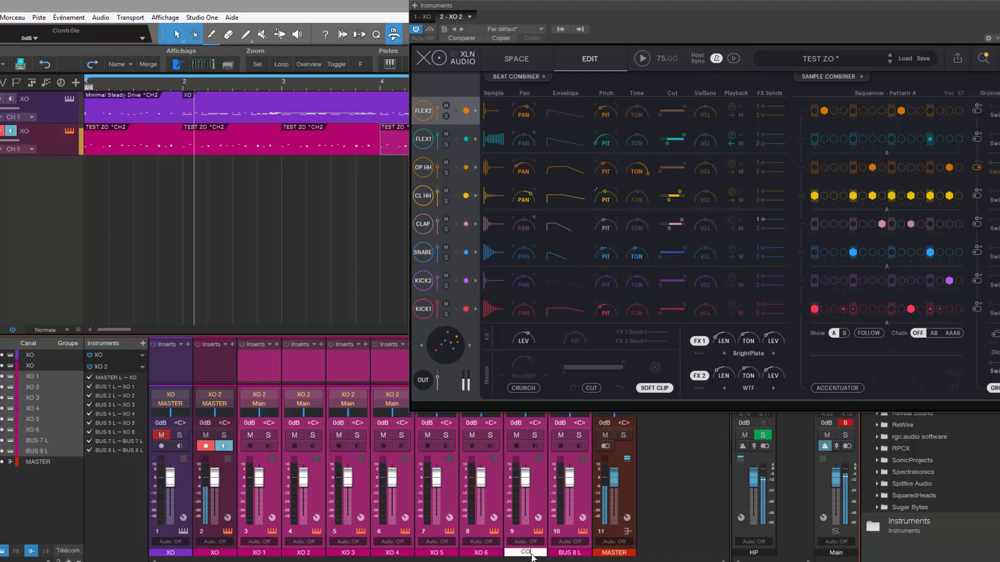
type("O")
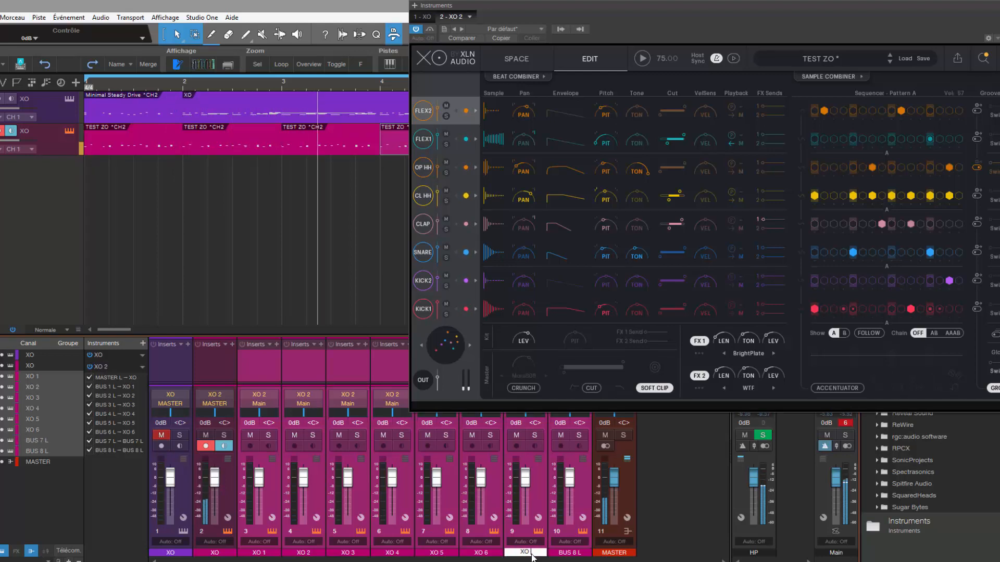
type(" 7")
key("Return")
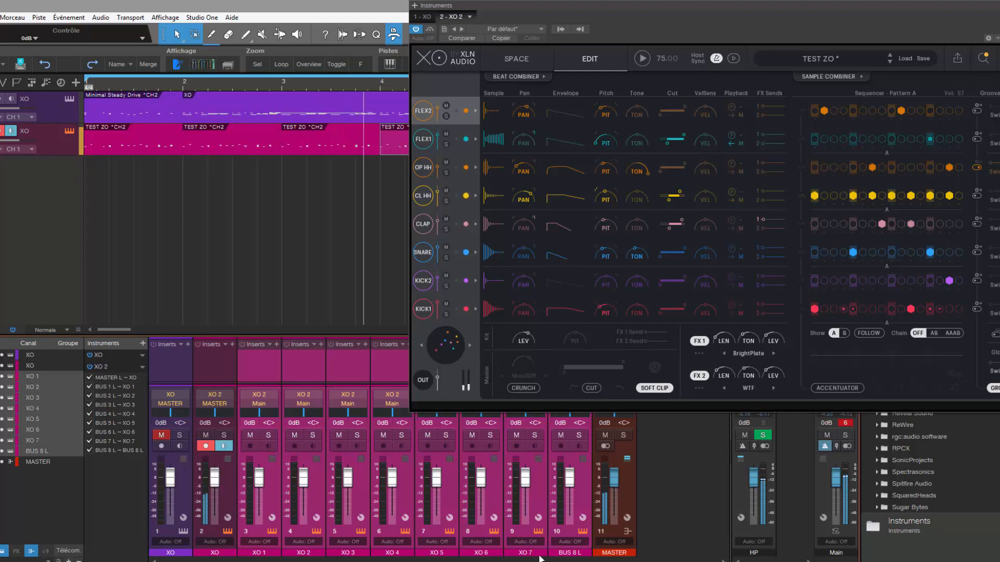
double_click(569, 553)
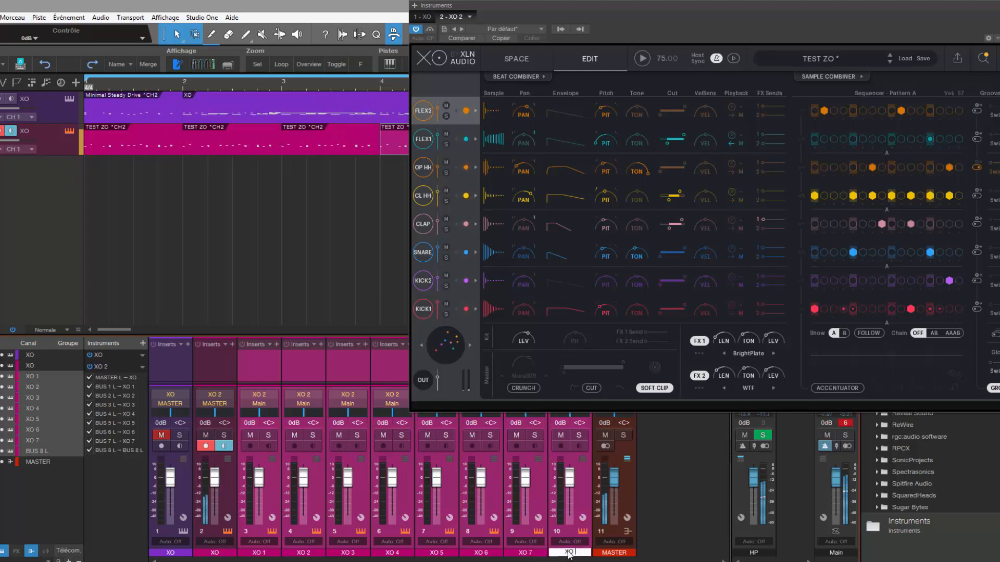
type("XO")
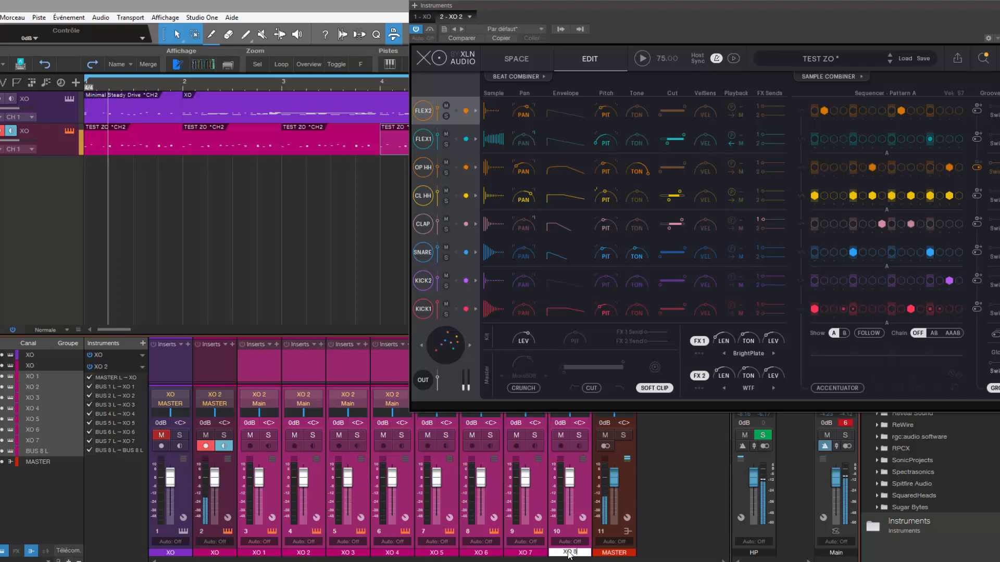
type(" 8")
key("Return")
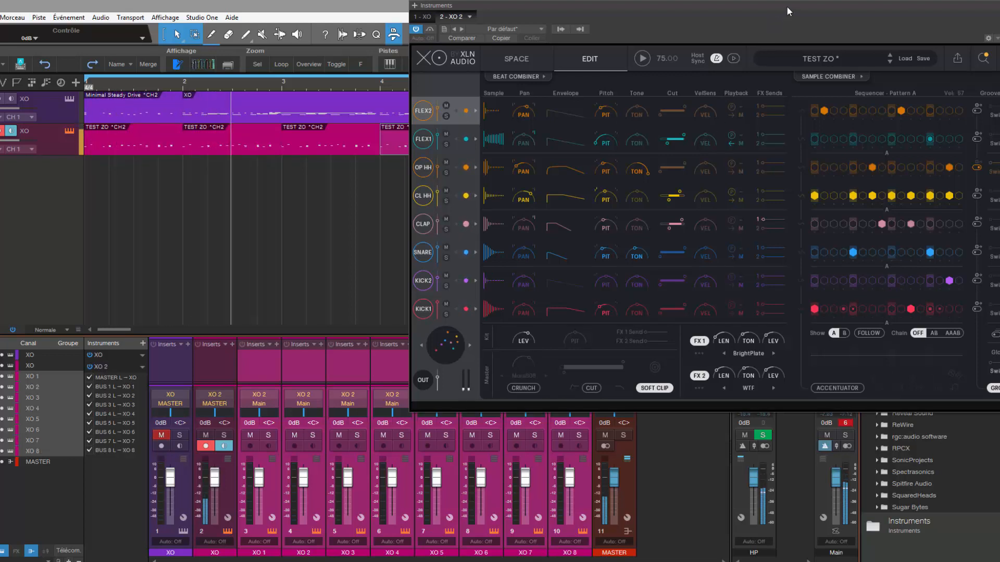
Switch the FLEX2 slot's Poly Mode on and back off, and view its mute group choices without changing them.
left_click_drag(786, 5, 640, 21)
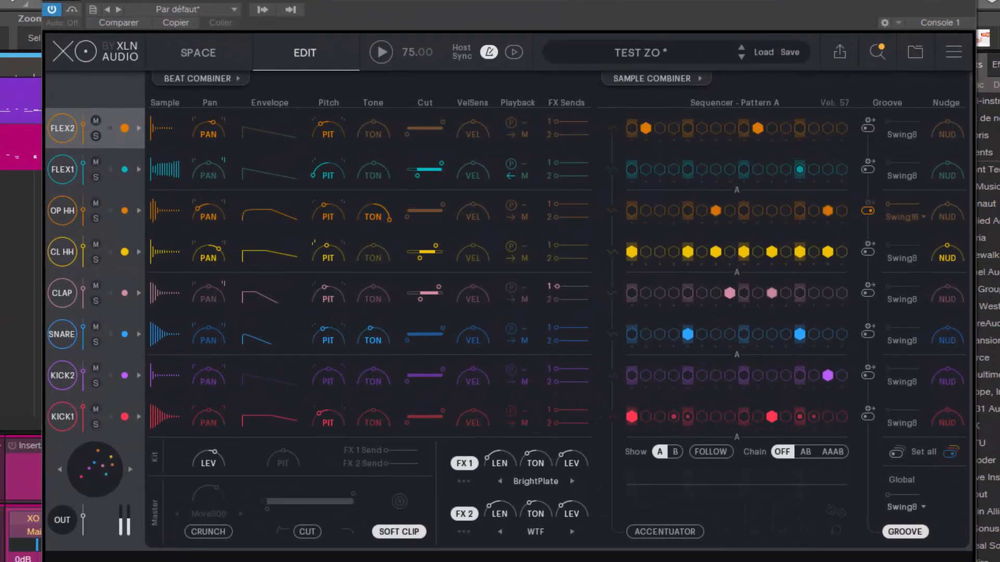
left_click(512, 124)
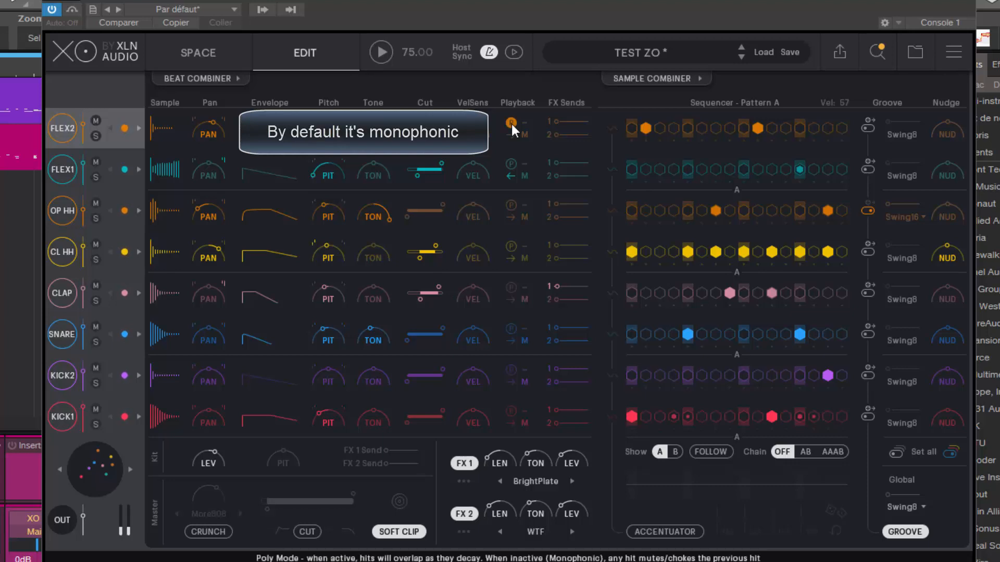
left_click(511, 124)
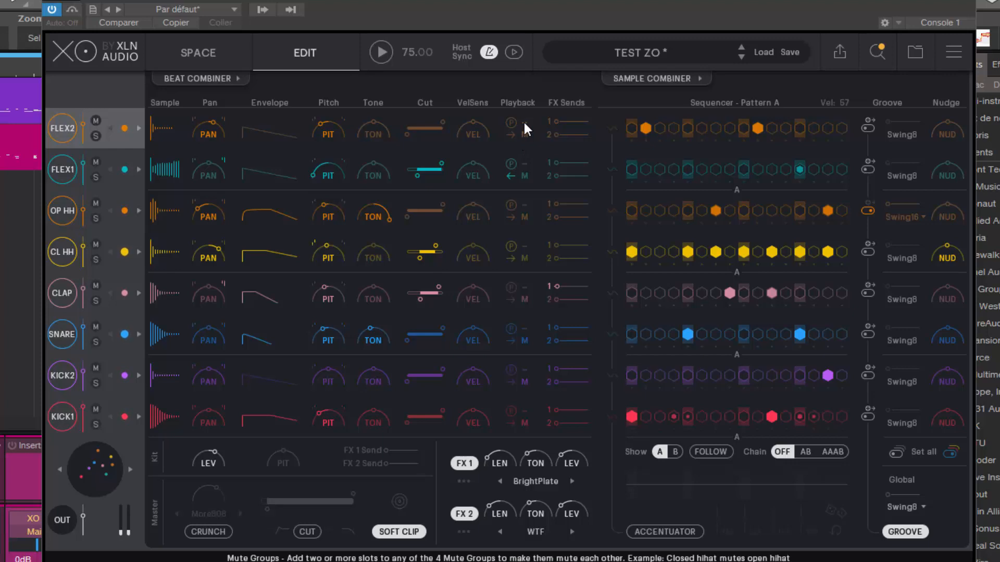
left_click(525, 124)
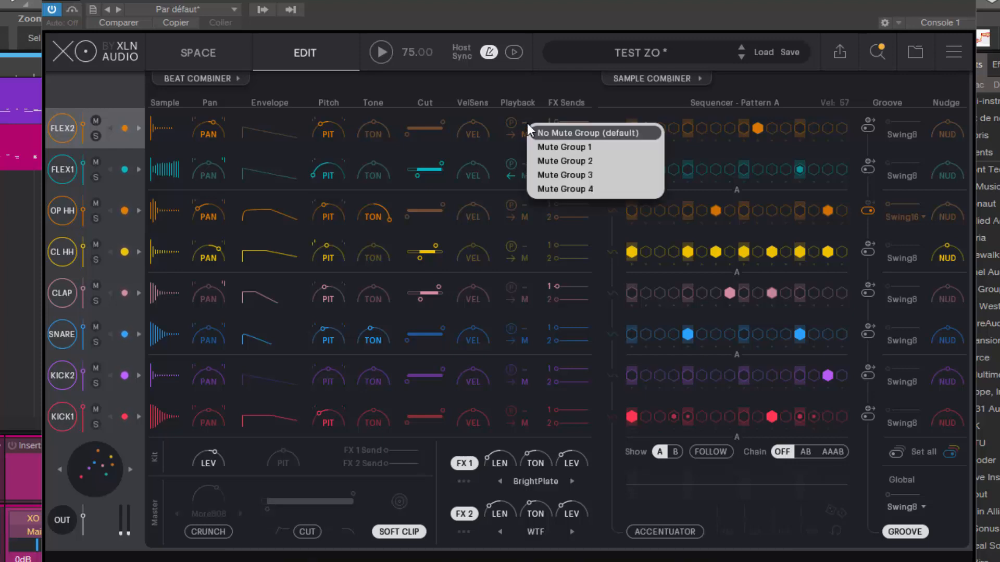
left_click(521, 82)
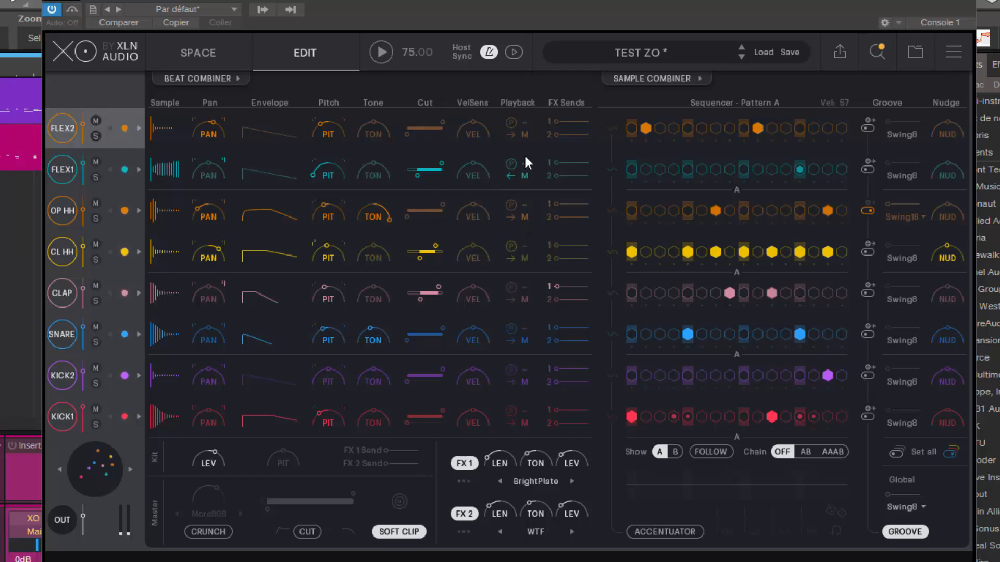
Set the KICK1, KICK2, SNARE and CLAP slot outputs to Bus 1, 2, 3 and 4 & Master respectively.
left_click(524, 424)
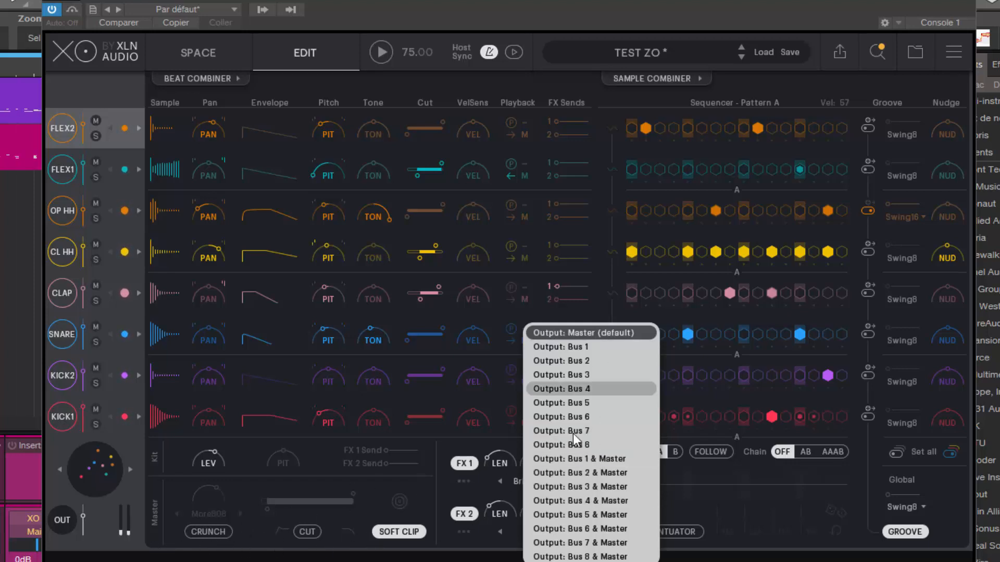
left_click(570, 459)
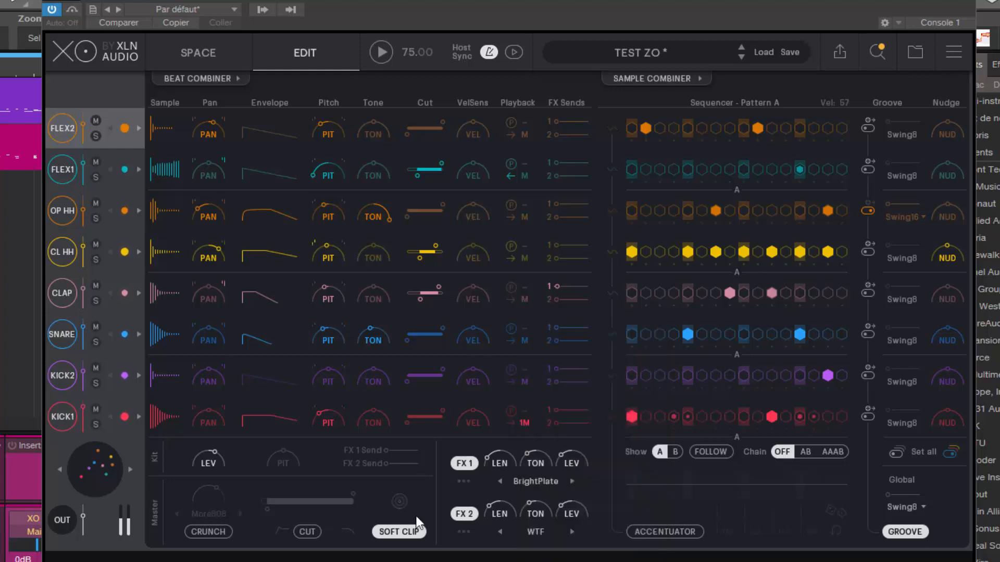
left_click(524, 382)
left_click(577, 475)
left_click(525, 342)
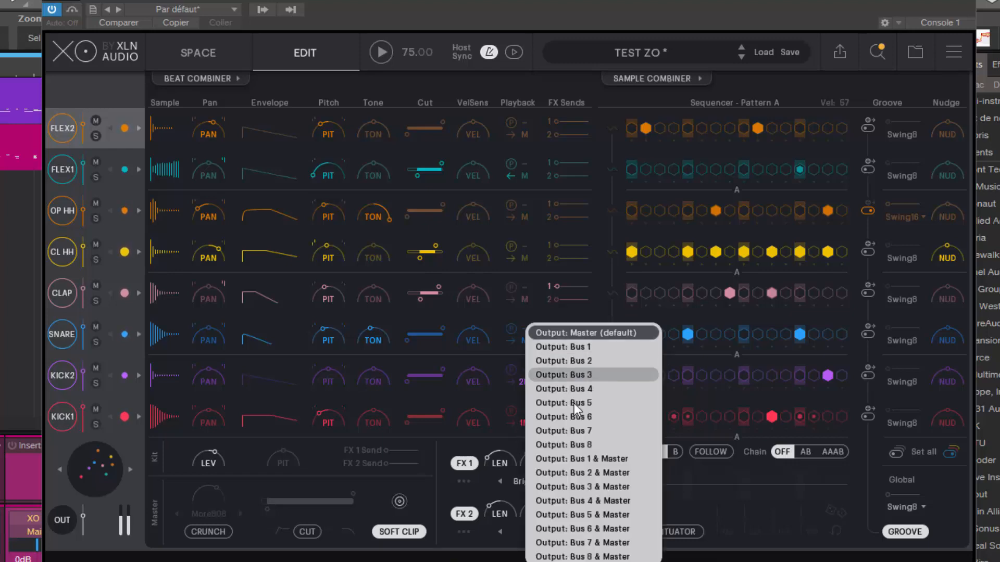
left_click(573, 482)
left_click(522, 297)
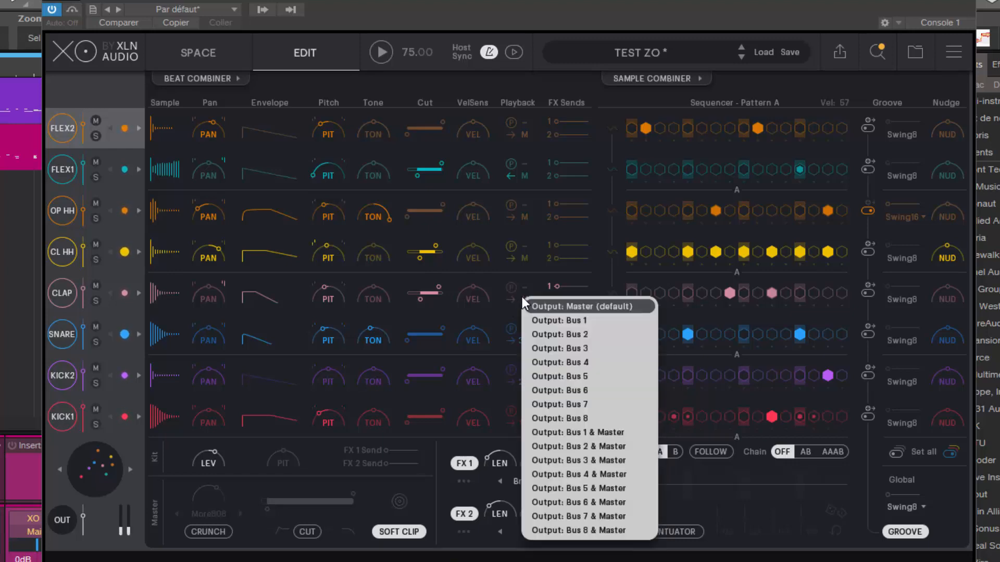
left_click(574, 473)
Set the CL HH, OP HH, FLEX1 and FLEX2 slot outputs to Bus 5, 6, 7 and 8 & Master respectively.
left_click(523, 259)
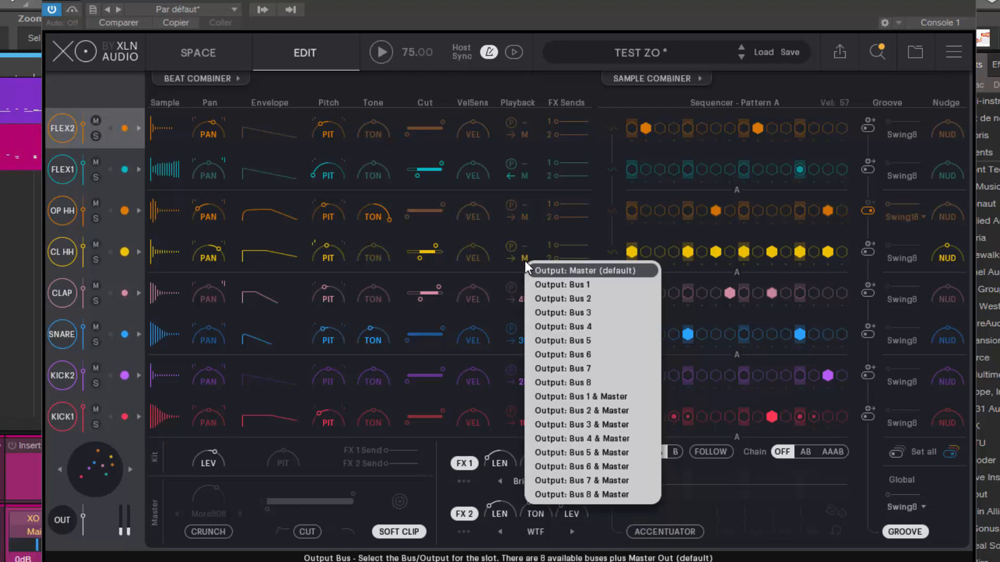
left_click(574, 452)
left_click(523, 217)
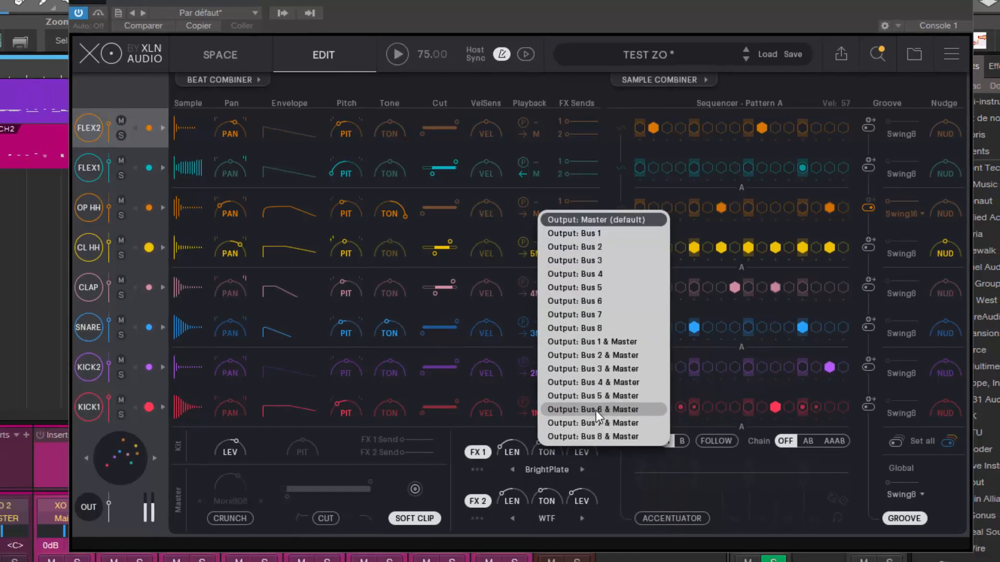
left_click(594, 419)
left_click(593, 164)
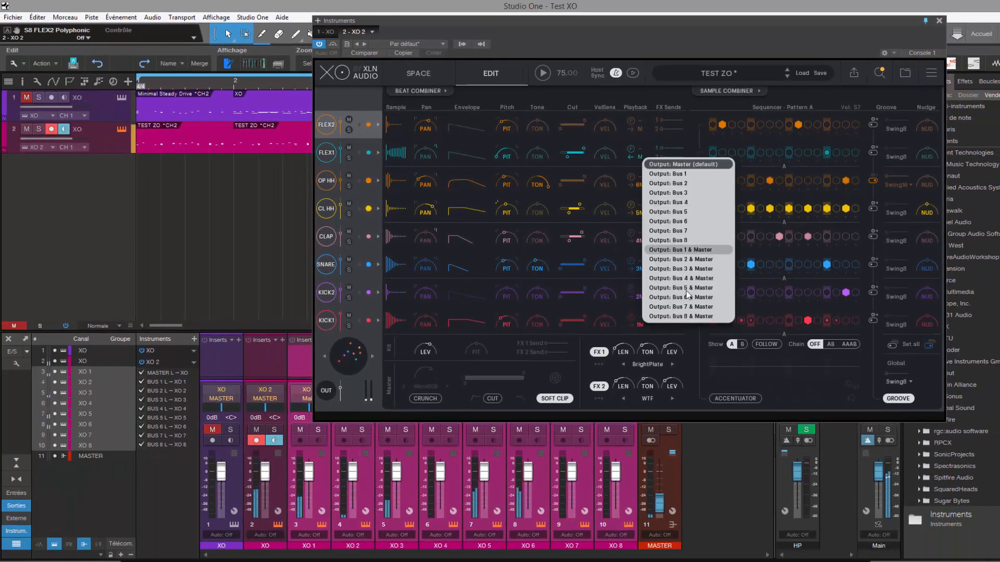
left_click(644, 347)
left_click(639, 128)
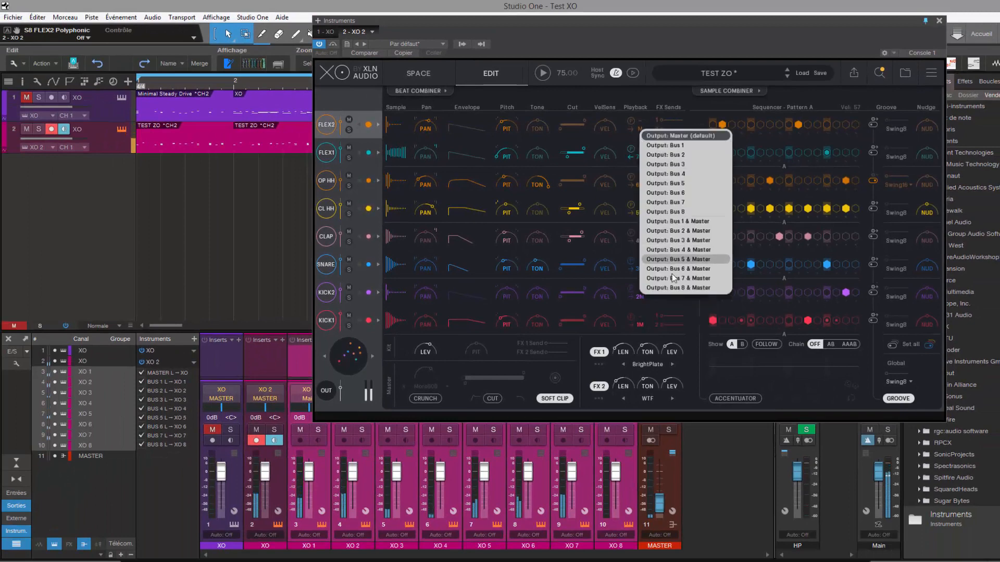
left_click(671, 281)
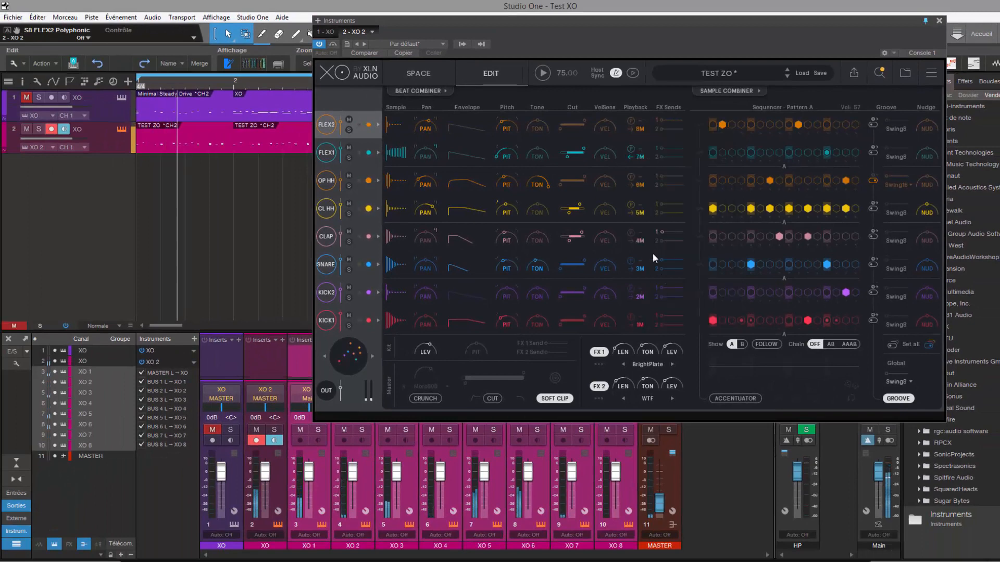
Mute the XO 2 instrument's main channel and reset the MASTER channel's level to 0 dB in the mixer.
left_click(938, 21)
left_click(256, 430)
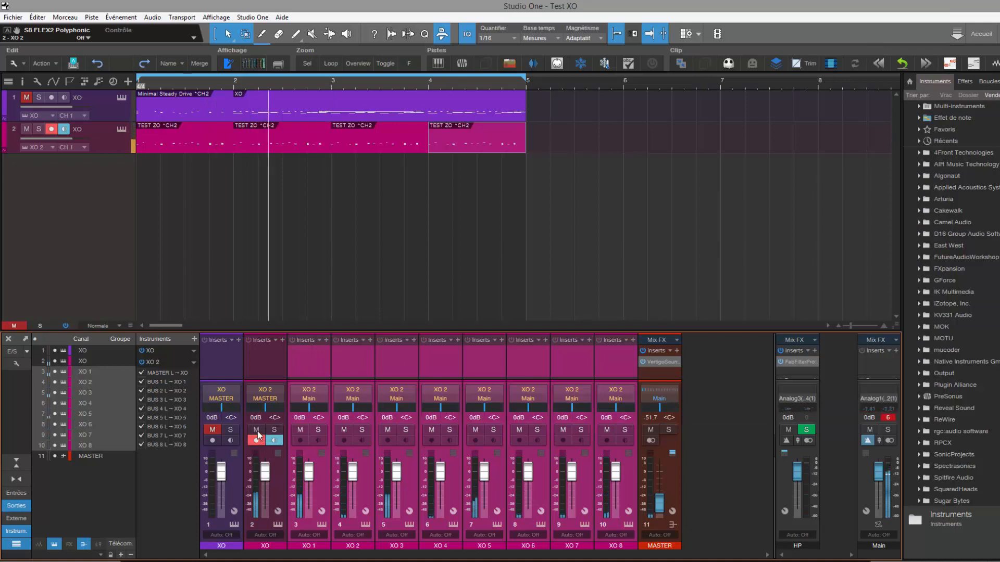
left_click(659, 504, "alt")
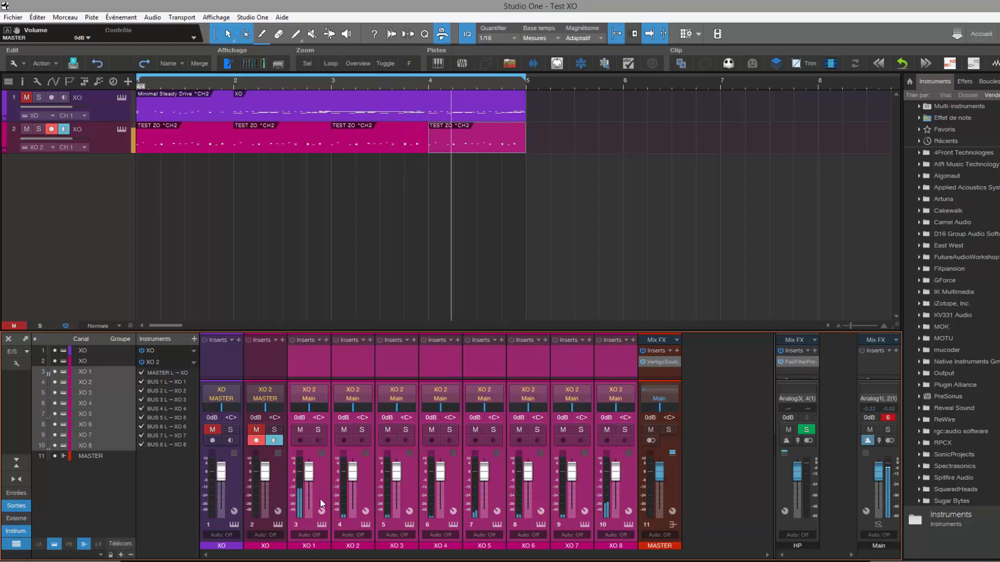
Route the selected XO 1 through XO 8 channels' output to the MASTER bus.
left_click(316, 396)
left_click(317, 433)
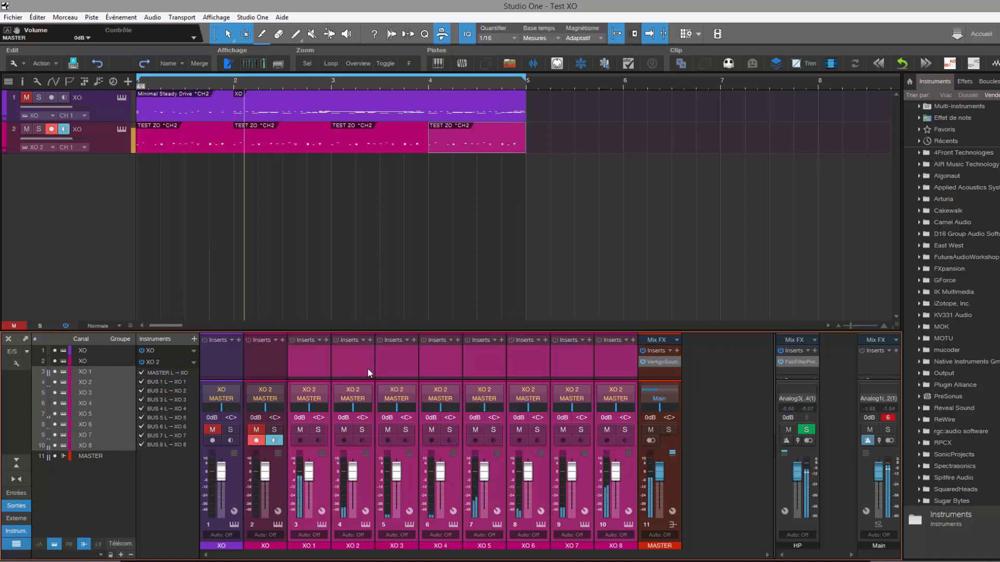
left_click(325, 339)
left_click(269, 280)
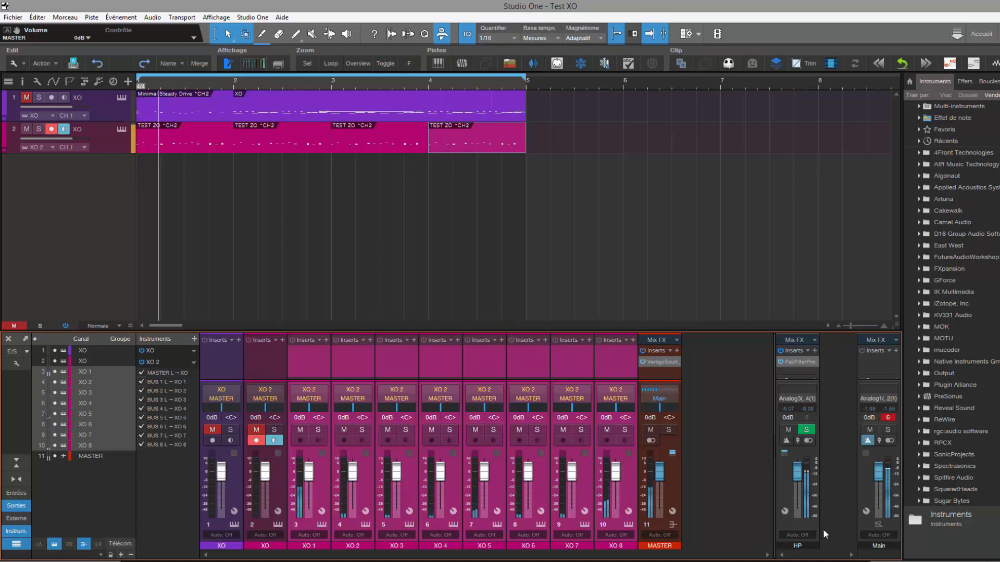
left_click(927, 561)
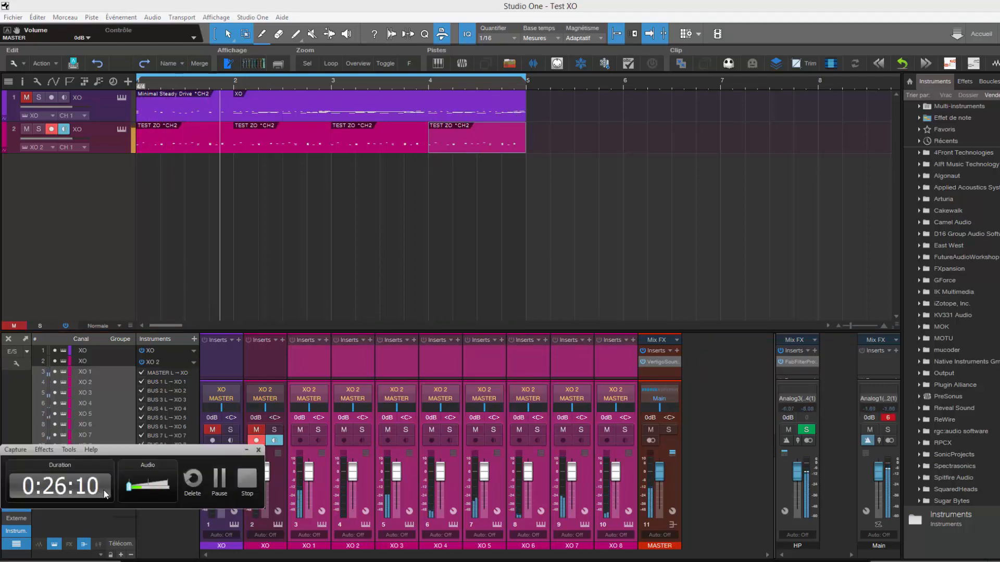
left_click(247, 451)
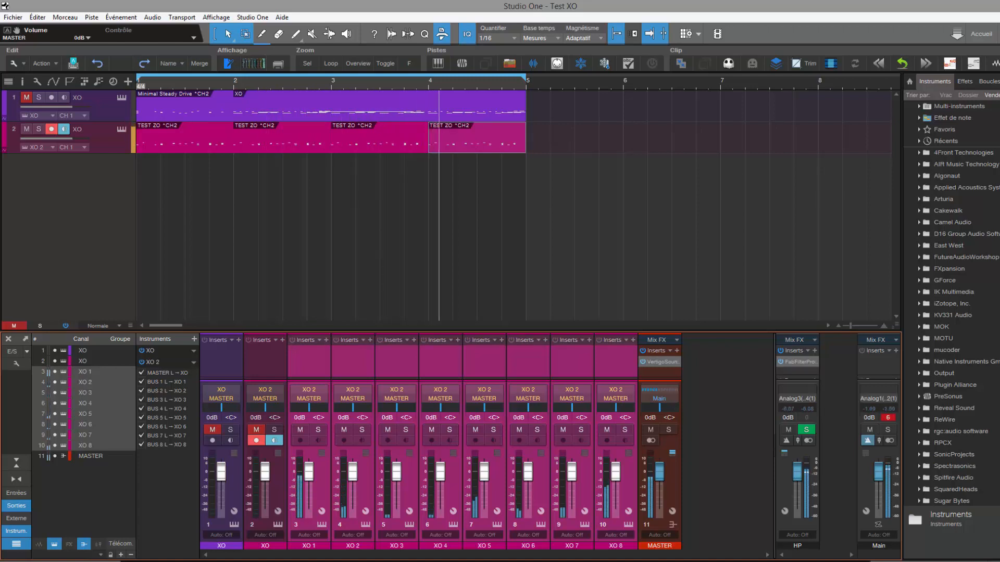
Open the XO 2 instrument on its SPACE page and lower the MASTER channel's level to -32.7 dB.
left_click(123, 129)
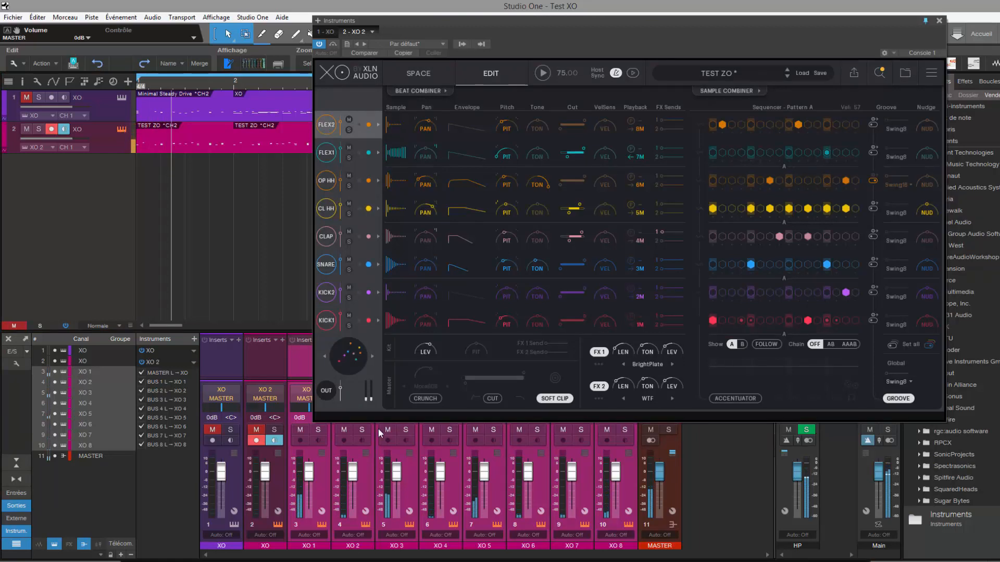
left_click_drag(659, 476, 660, 499)
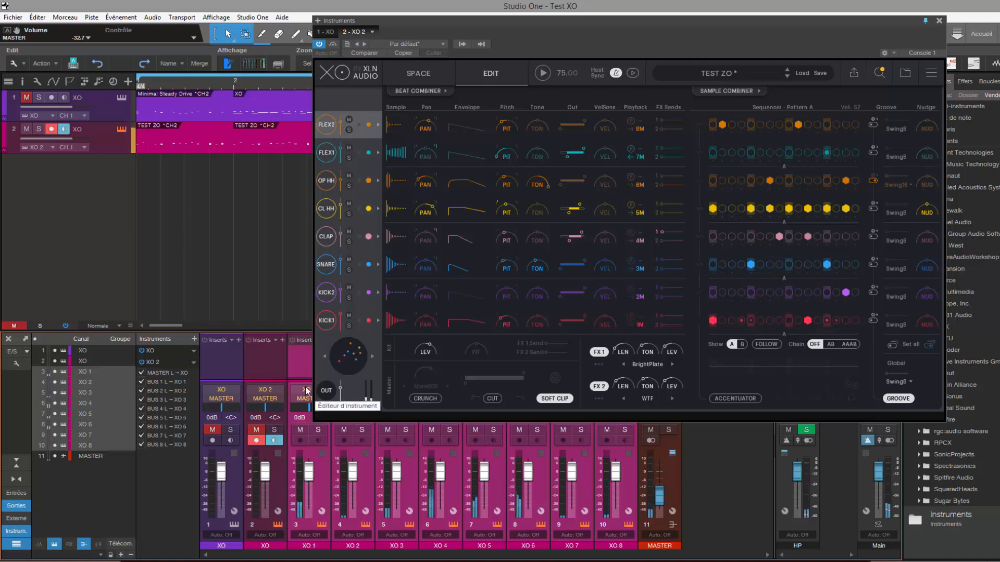
left_click(419, 76)
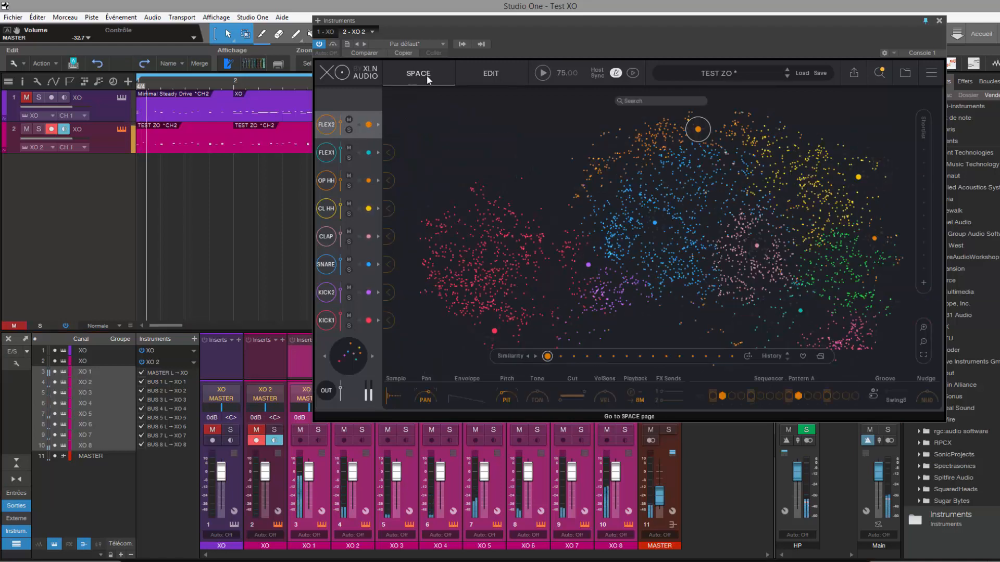
Filter the sample space to Kick samples from the Lazer Dice folder only.
left_click(879, 73)
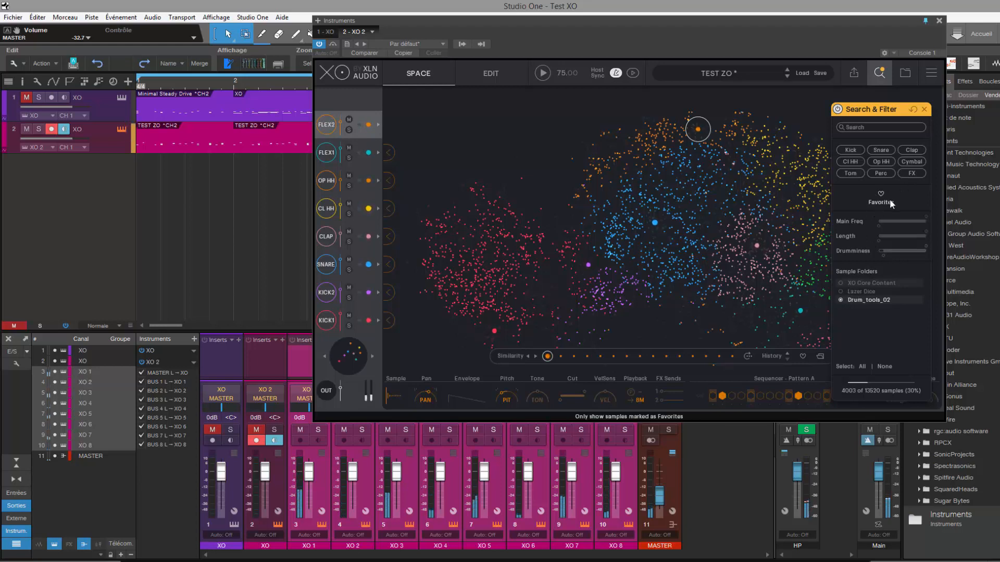
left_click(850, 150)
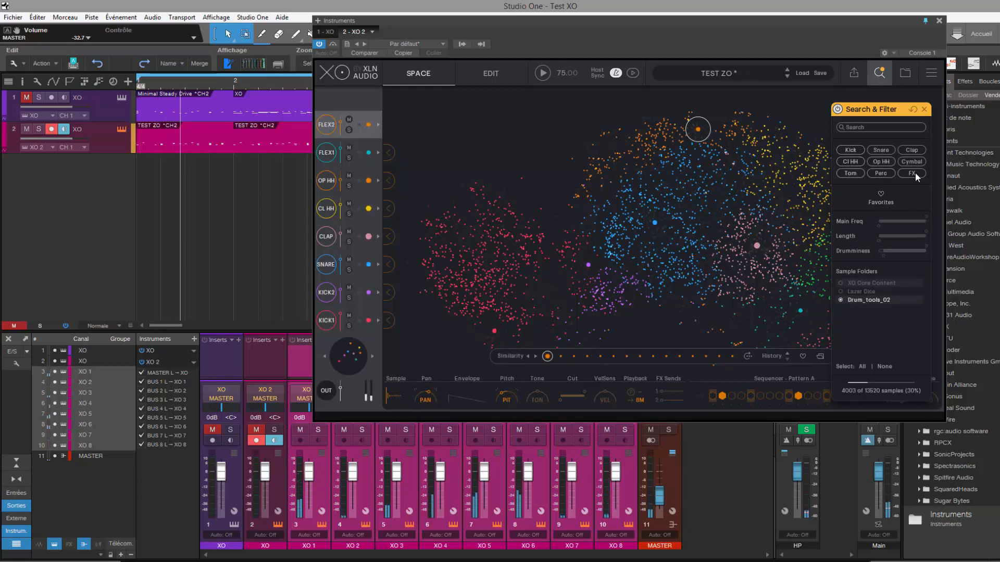
left_click(840, 284)
left_click(841, 290)
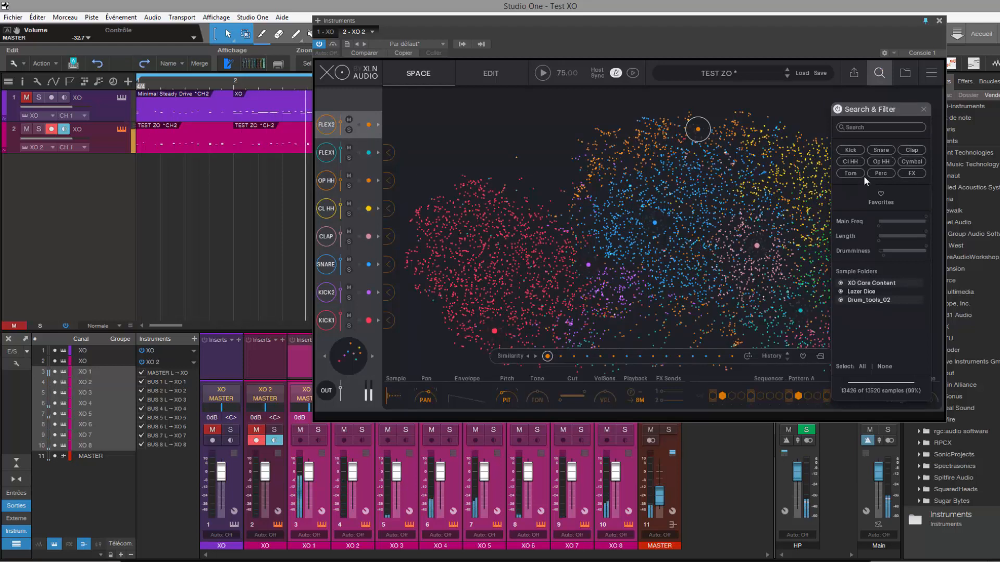
left_click(851, 150)
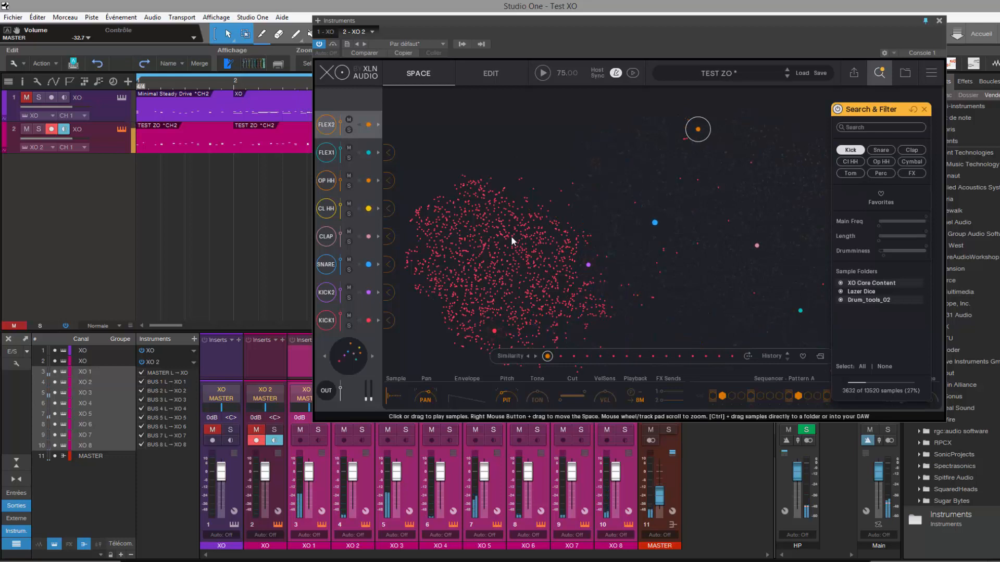
left_click(841, 297)
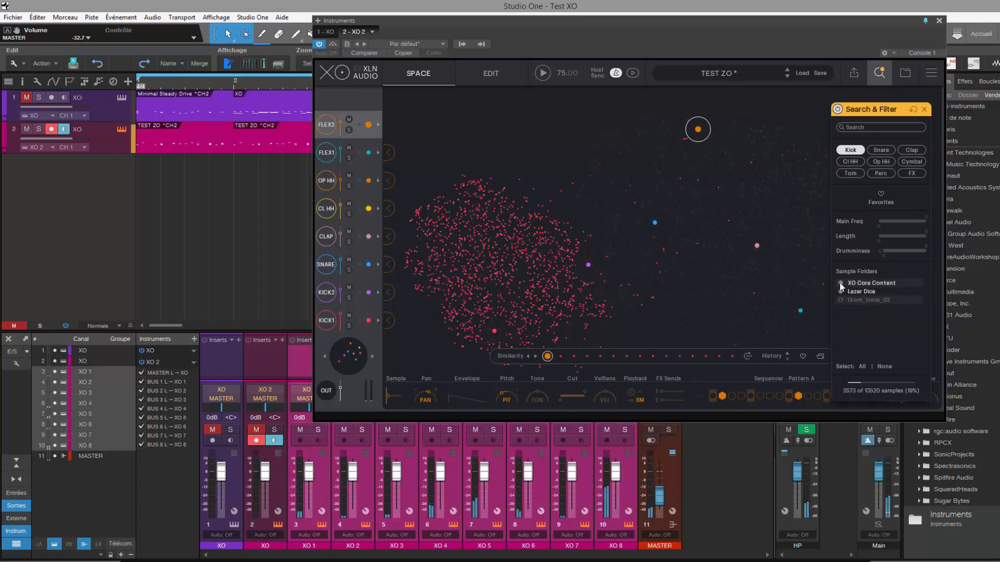
left_click(841, 283)
Reset the MASTER channel's level to 0 dB and audition various Lazer Dice kick samples in the space.
left_click(480, 339)
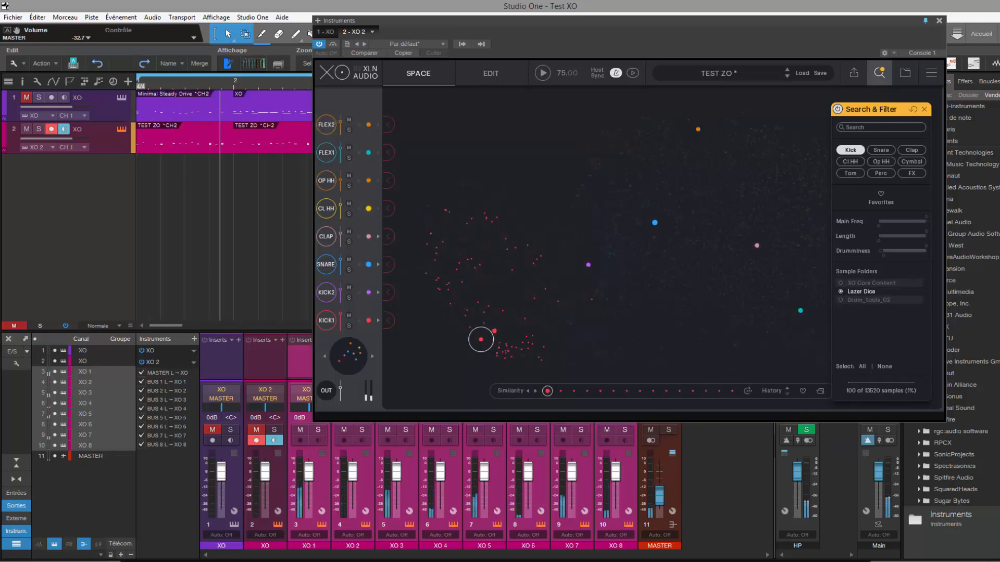
left_click(663, 490, "ctrl")
left_click(502, 351)
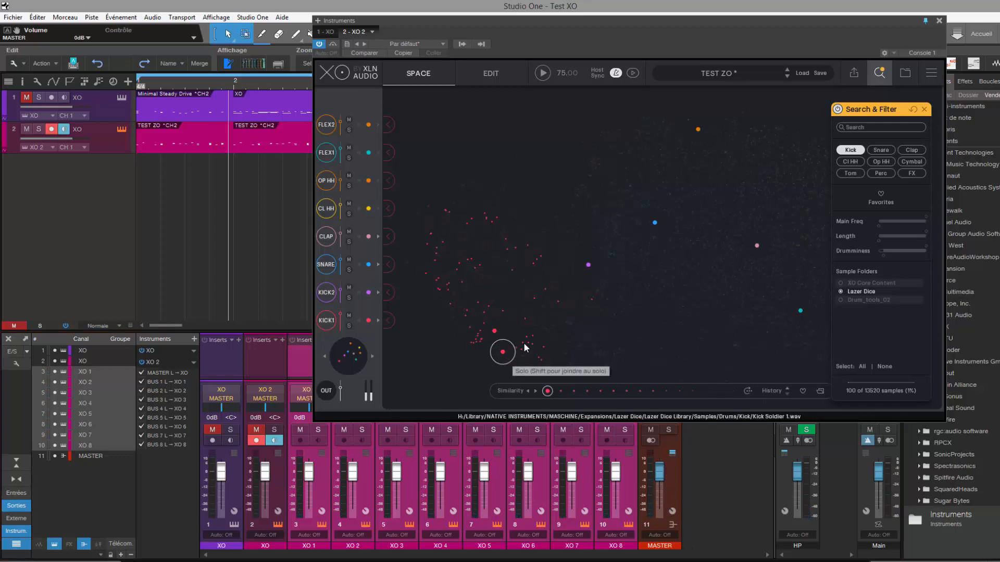
left_click(522, 343)
left_click(487, 327)
left_click(454, 290)
left_click(476, 271)
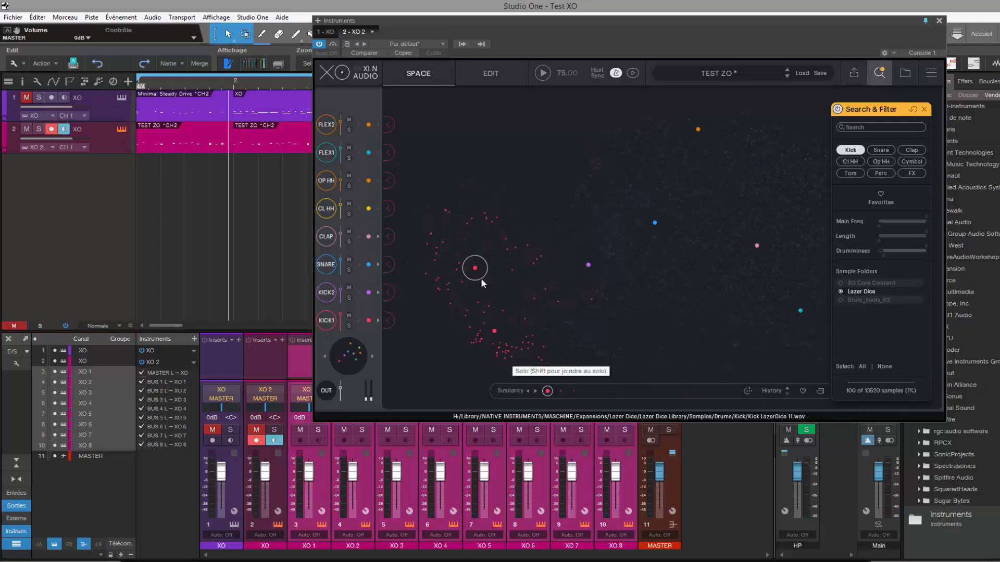
left_click(466, 313)
left_click(478, 330)
left_click(498, 342)
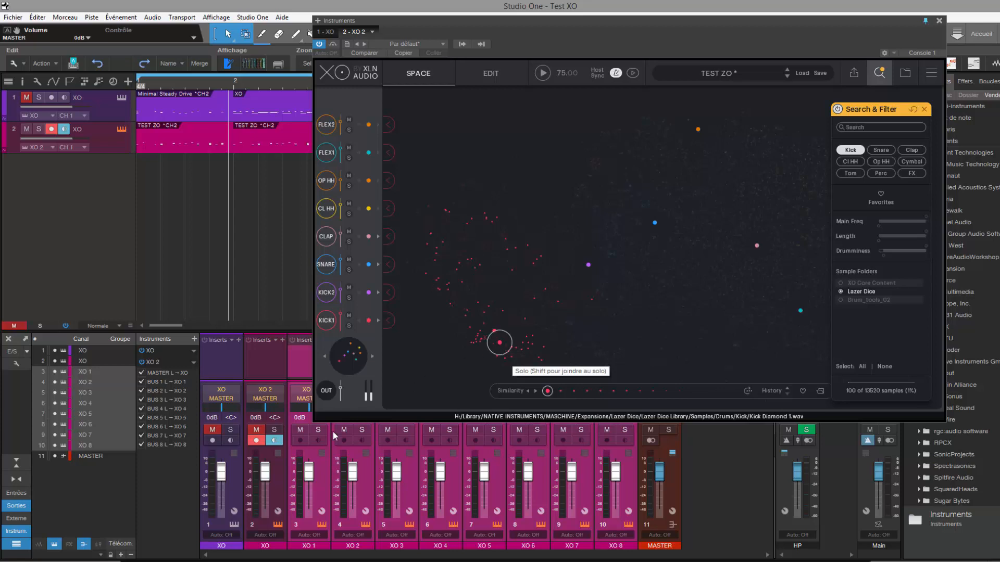
Unmute the XO 2 instrument's main channel and sweep through the Lazer Dice kicks to audition them.
left_click(256, 430)
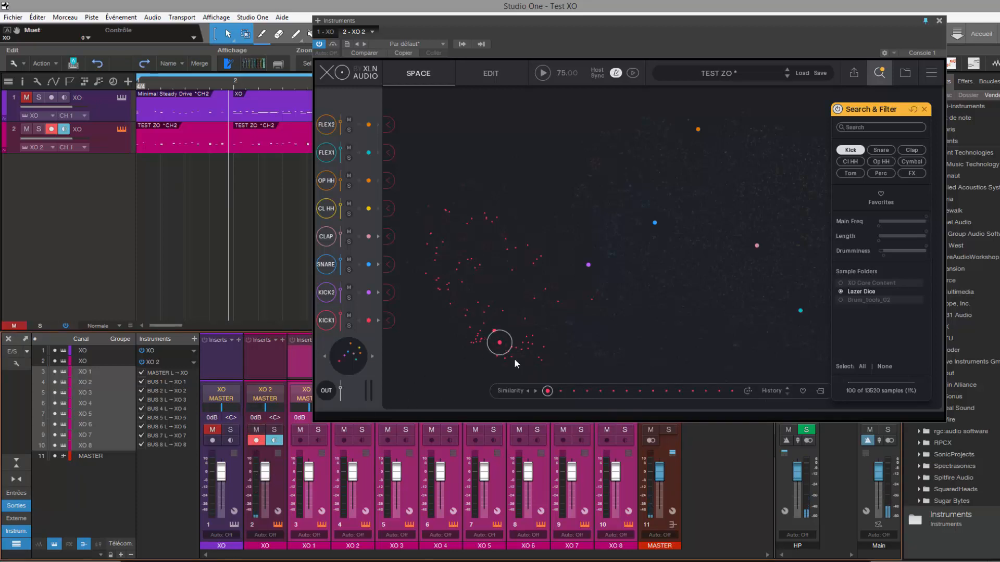
left_click_drag(523, 344, 475, 229)
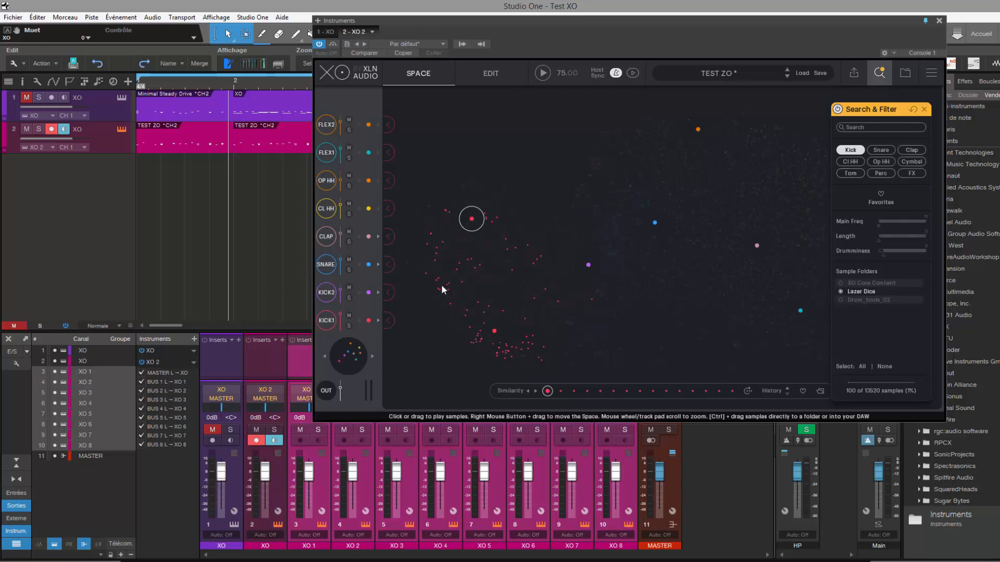
left_click_drag(441, 285, 505, 353)
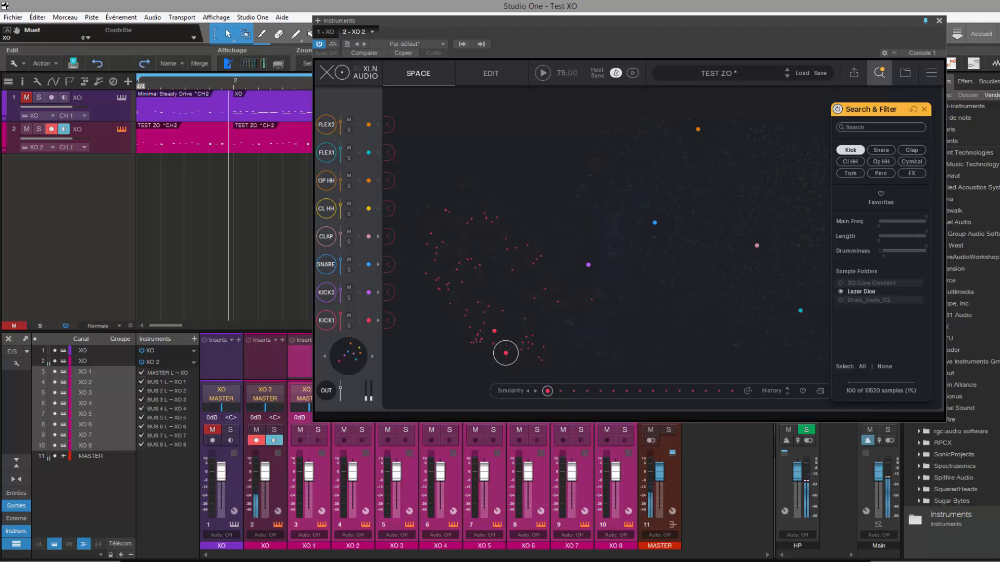
Start playback, audition neighbouring kicks and replace the KICK1 slot's sample with Kick LazerHorns 1.
key("space")
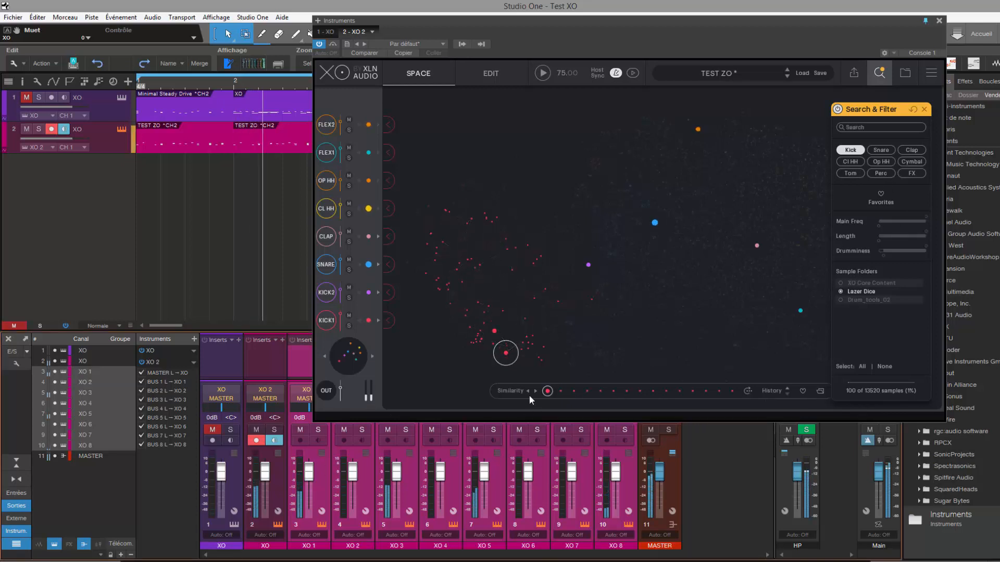
left_click(495, 333)
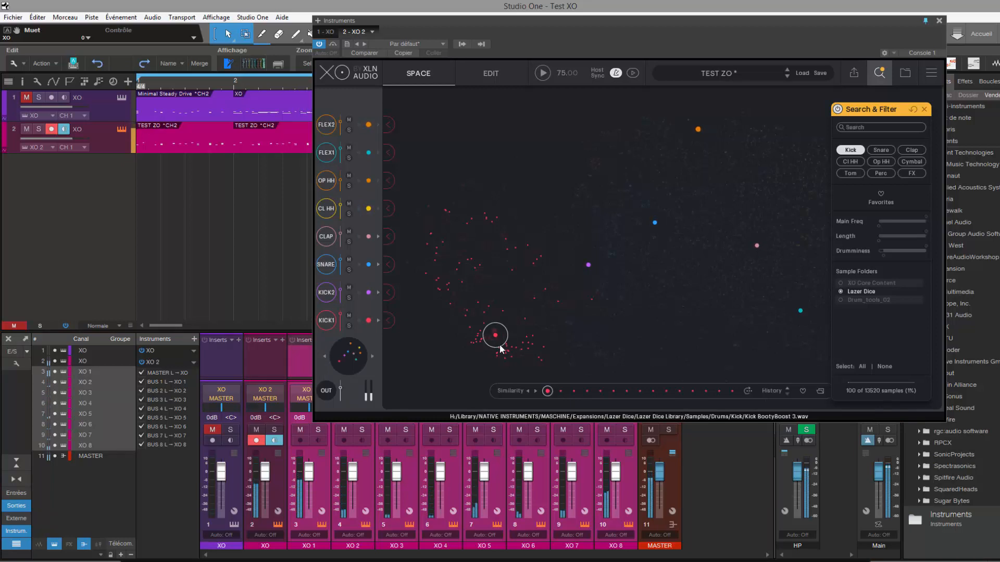
left_click(499, 343)
left_click(477, 337)
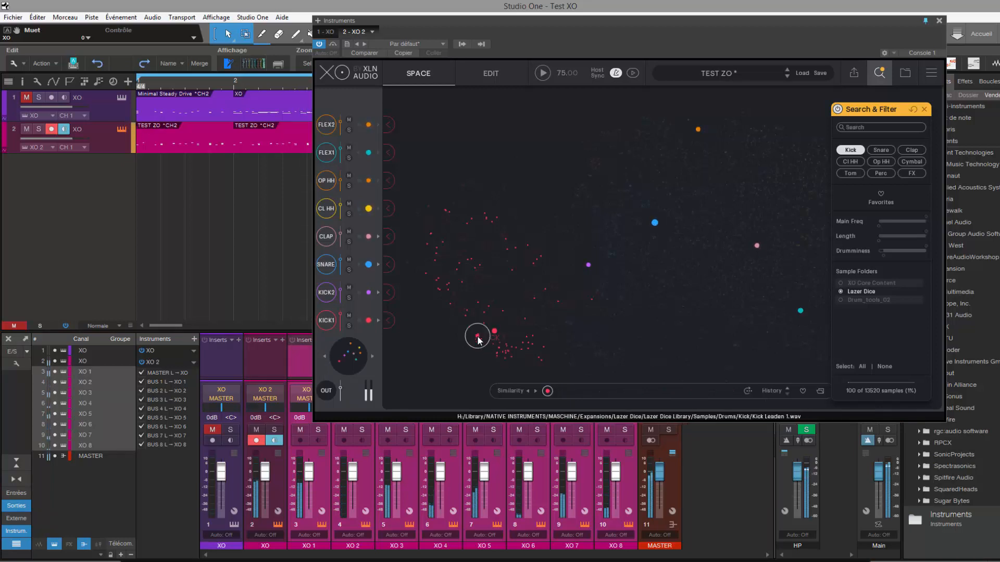
left_click(503, 352)
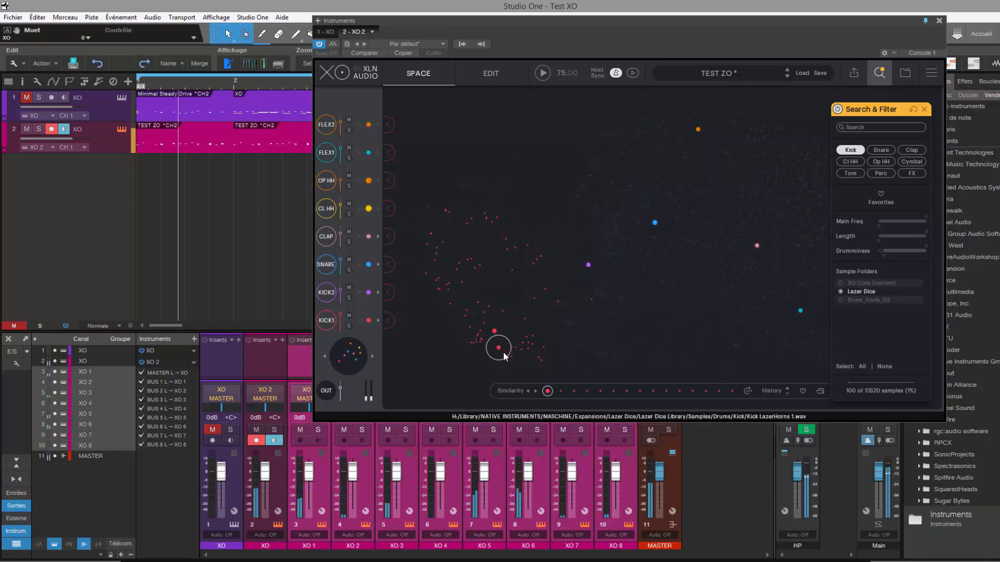
left_click(498, 348)
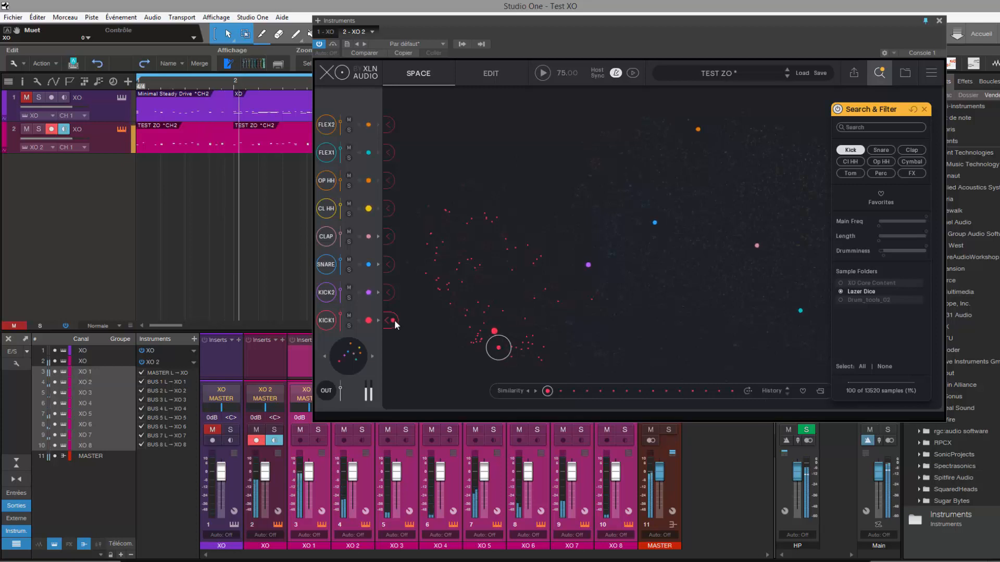
left_click(390, 321)
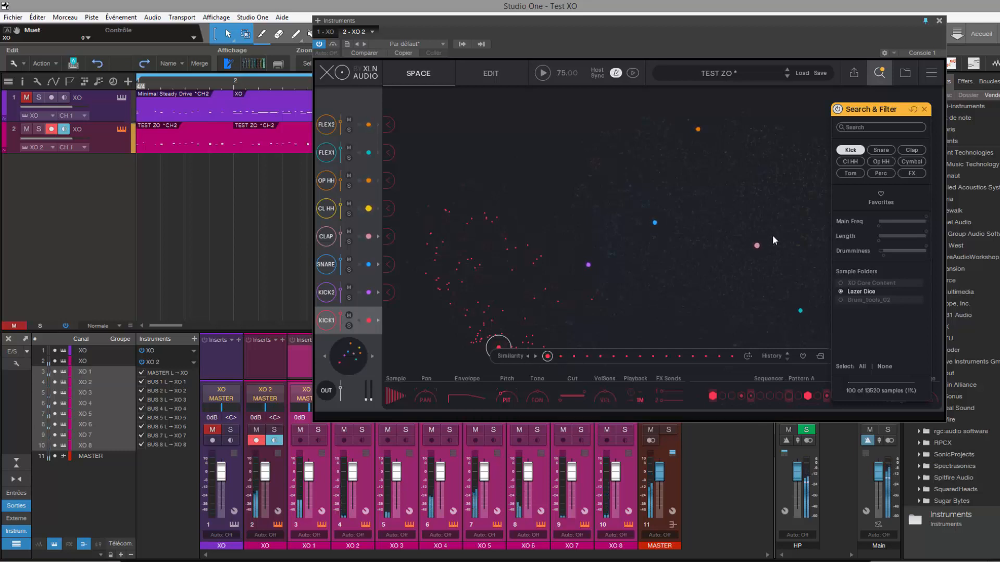
Compare KICK1's previous and current samples through the history, and view the current sample's file in its disk folder.
left_click(787, 355)
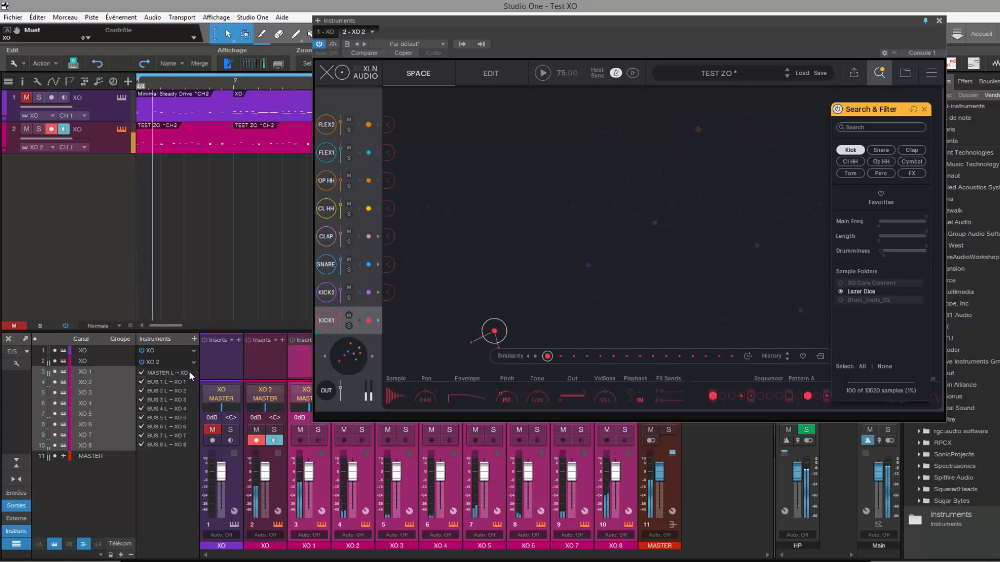
left_click(786, 360)
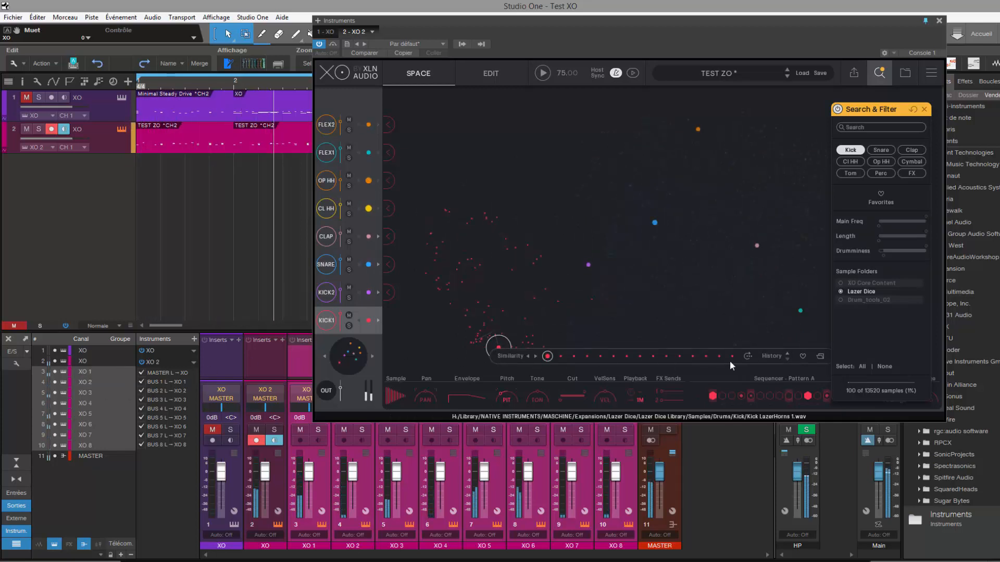
left_click(821, 357)
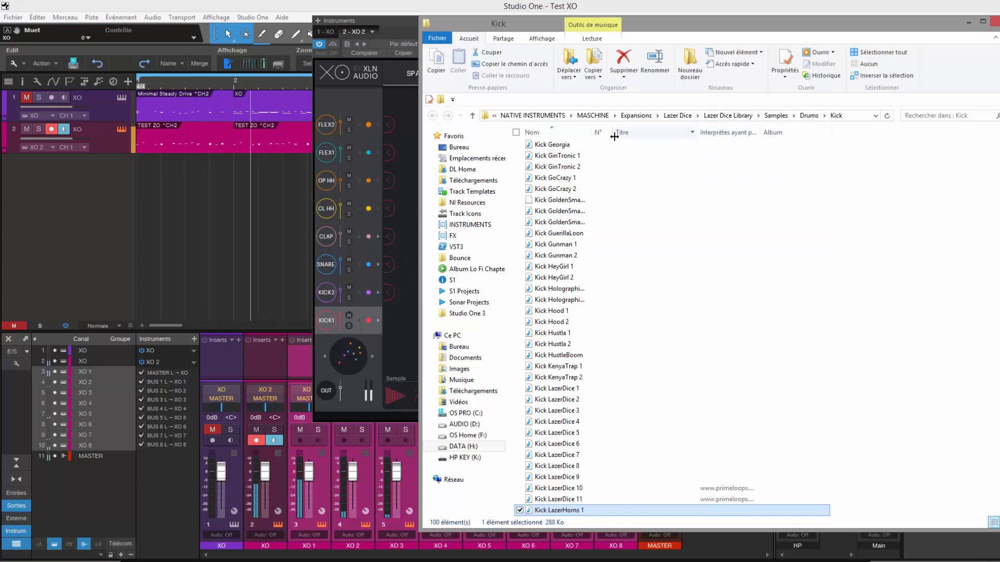
left_click(994, 22)
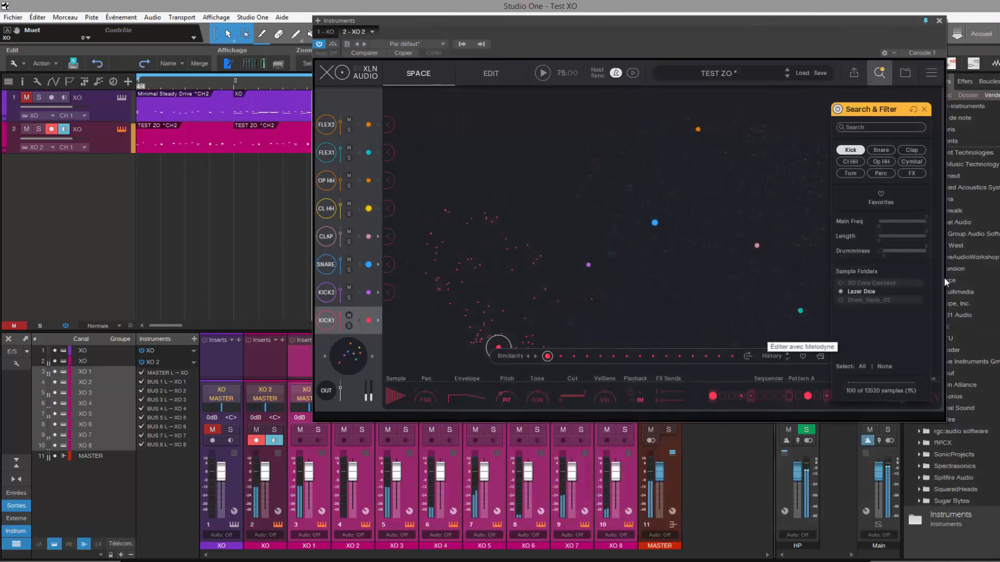
Close the Search & Filter panel, restart playback and reposition the instrument window over the middle of the arrangement.
left_click(924, 109)
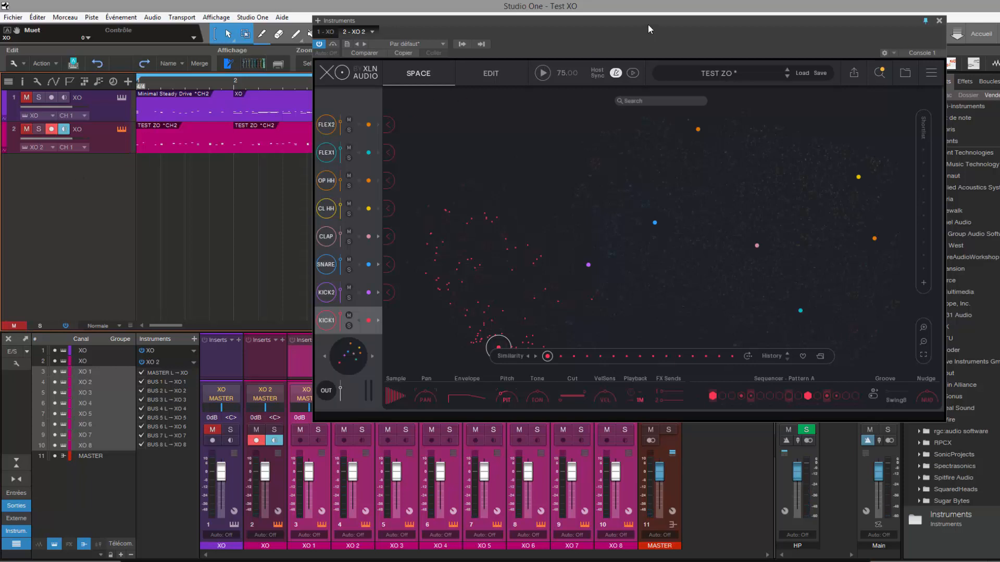
left_click_drag(657, 20, 613, 29)
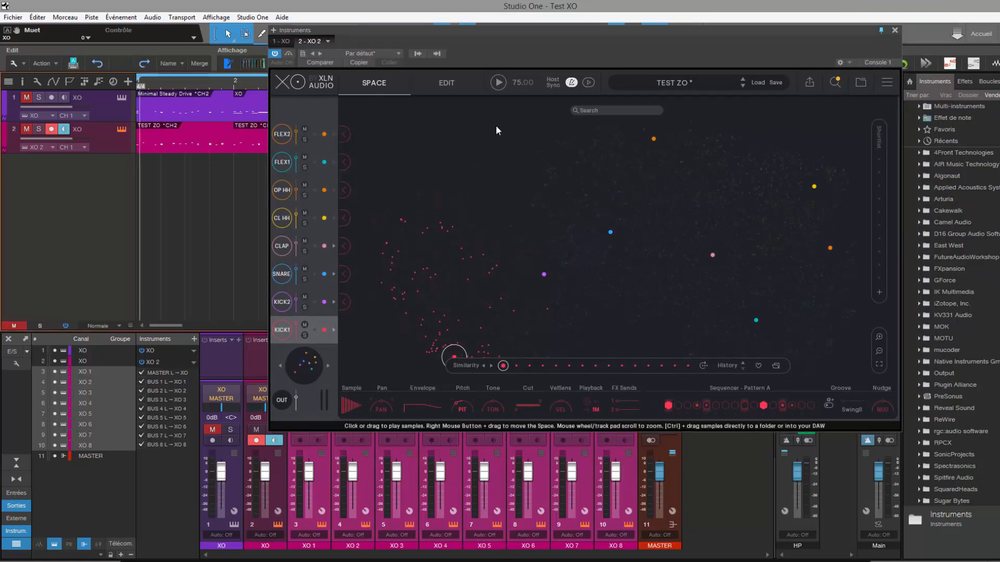
key("space")
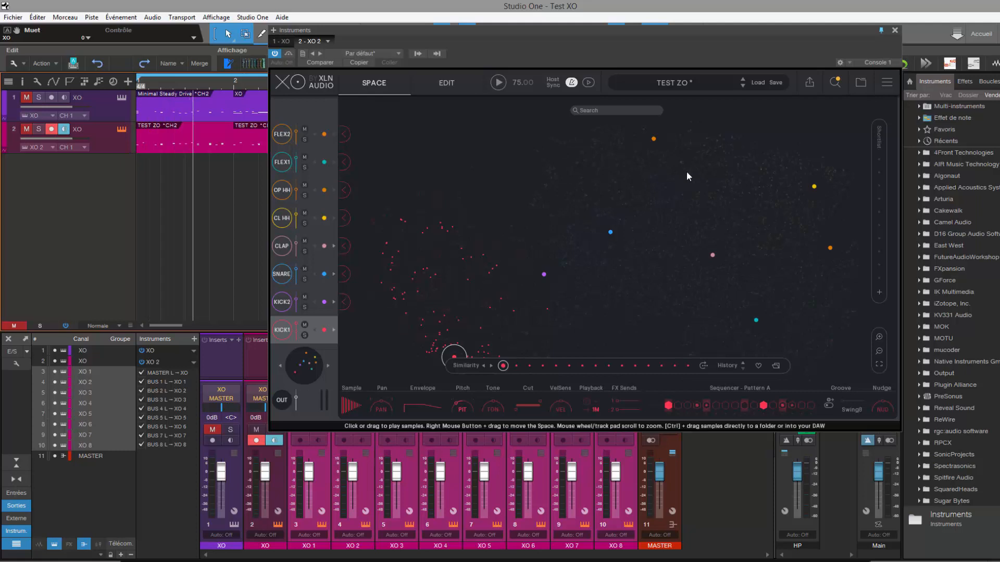
left_click_drag(527, 32, 689, 55)
left_click(27, 129)
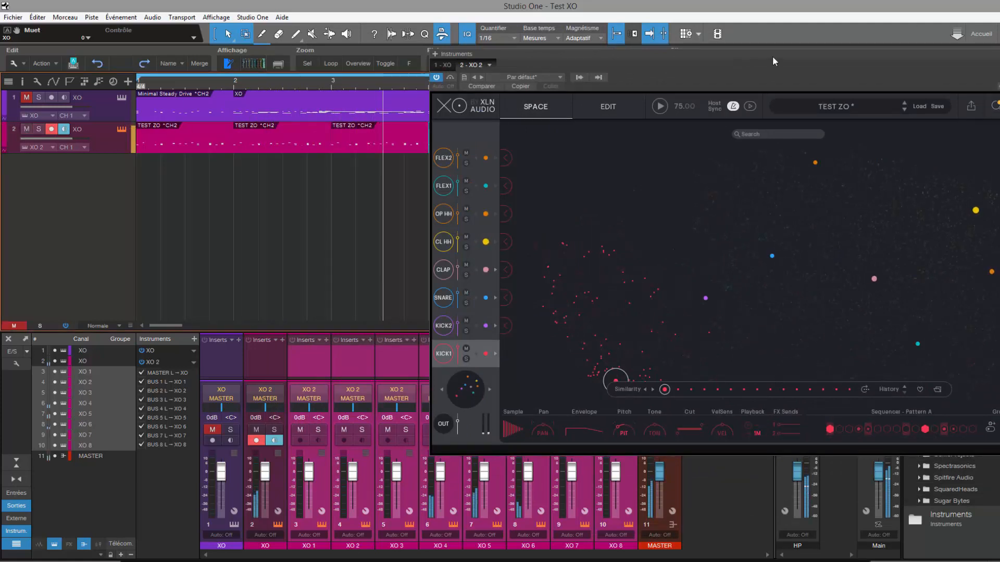
left_click_drag(773, 54, 538, 59)
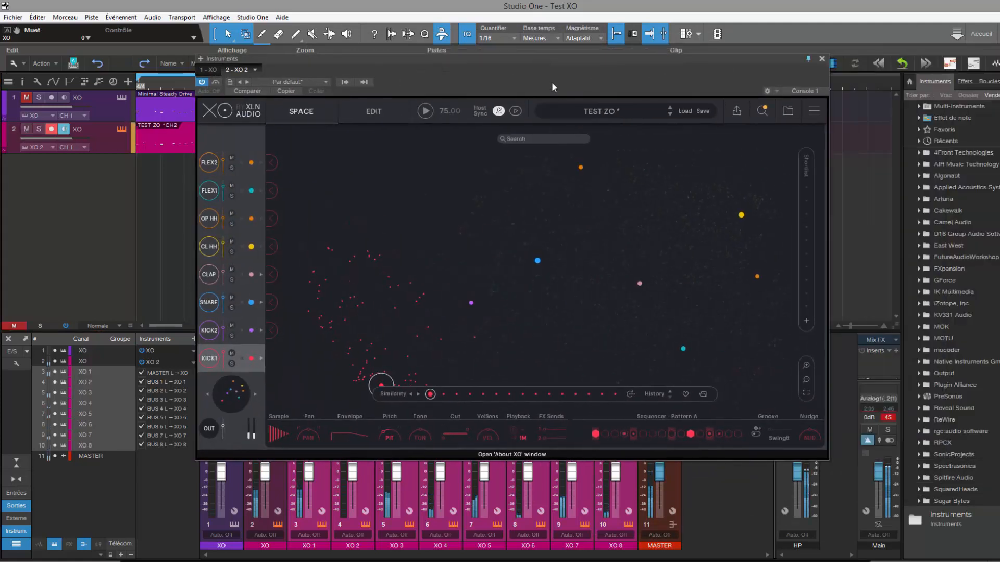
Restrict the Kick filter to the XO Core Content sample folder and turn off Host Sync.
left_click(613, 108)
left_click(612, 109)
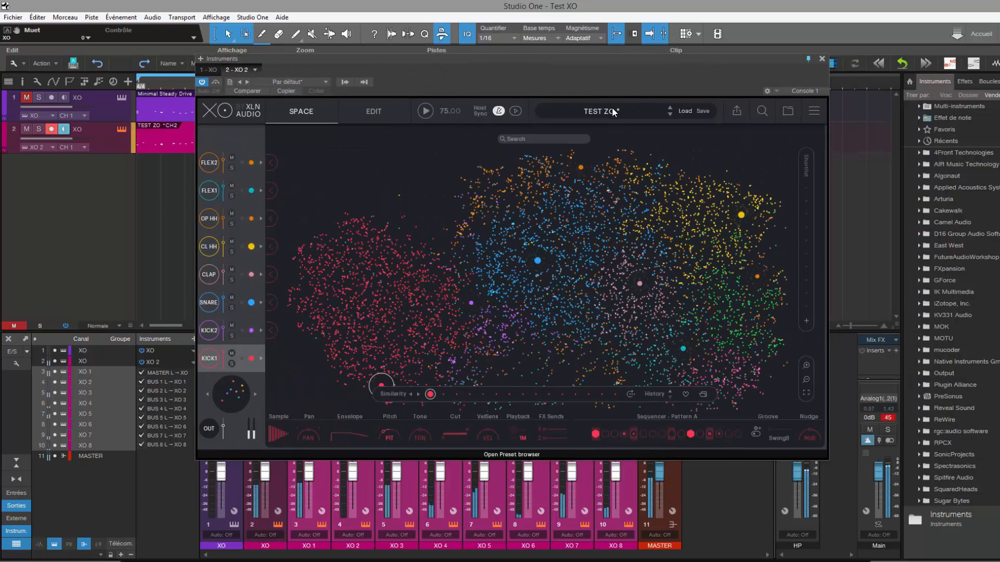
left_click(760, 111)
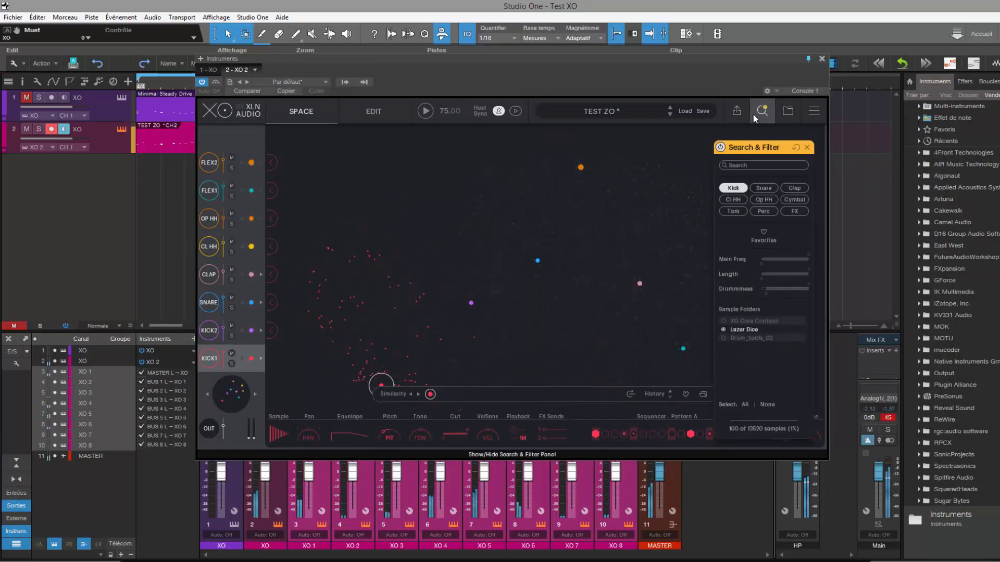
left_click(723, 330)
left_click(723, 338)
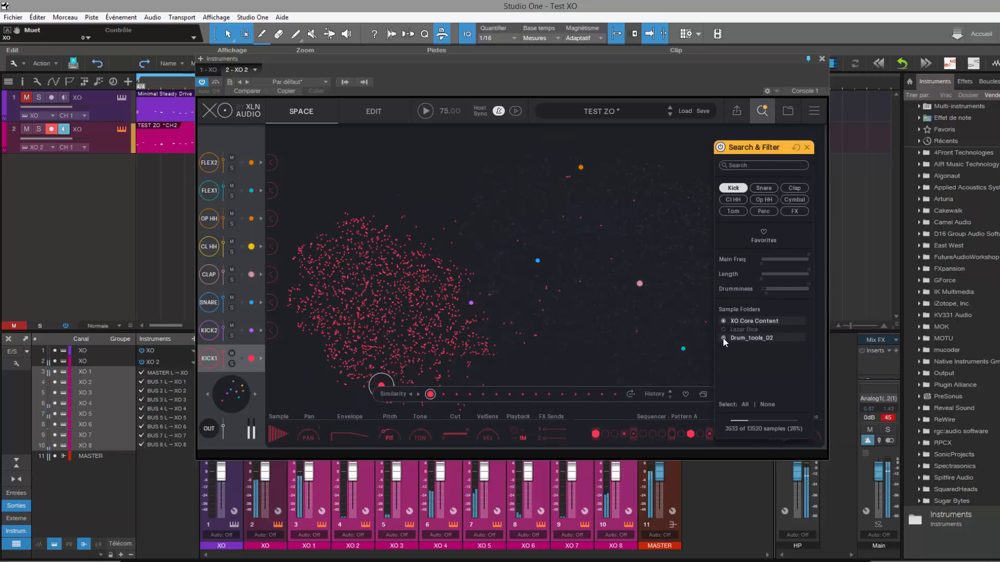
left_click(722, 338)
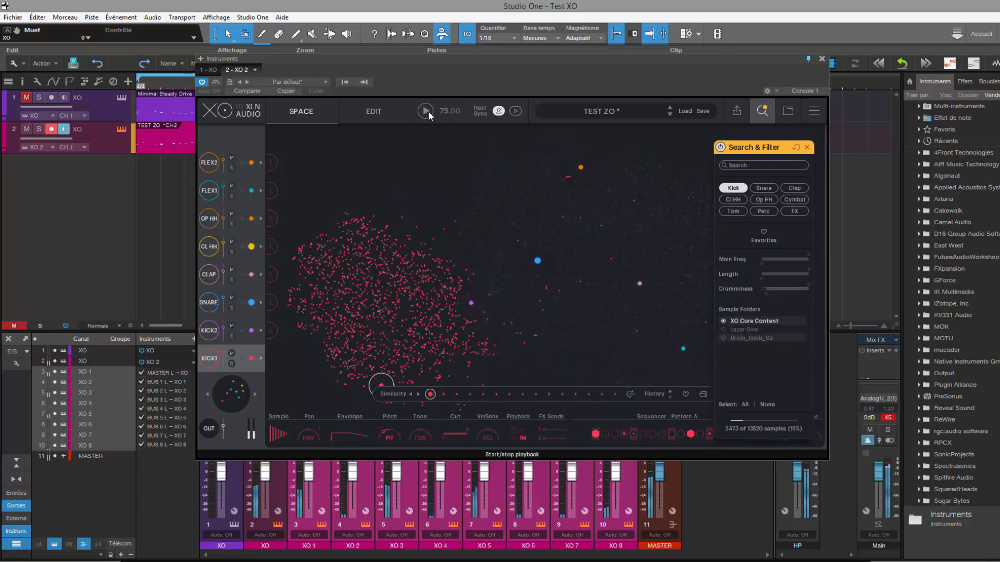
left_click(498, 111)
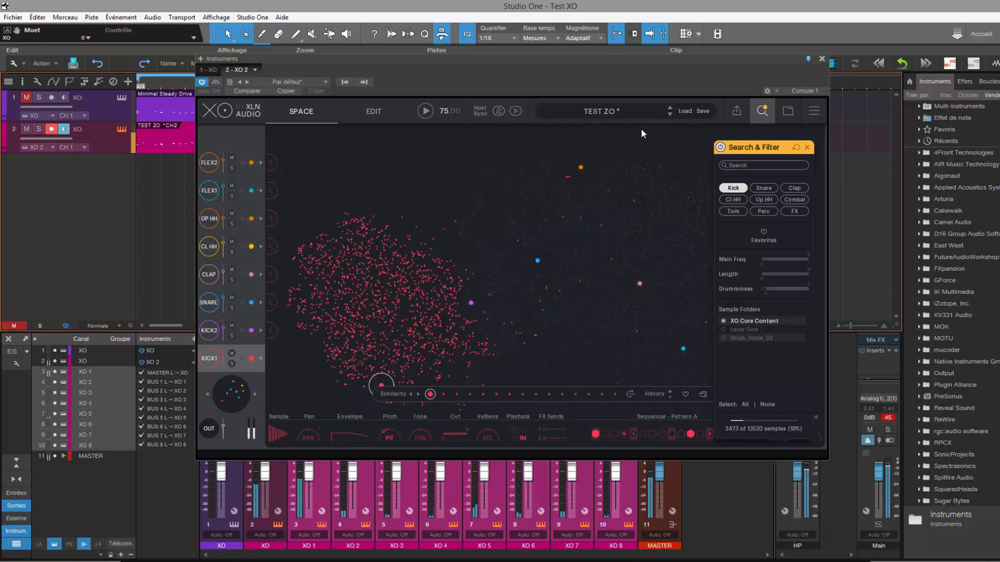
Open XO's preset browser, return to the beginning of the preset list and play the AlleyCat preset.
left_click(607, 112)
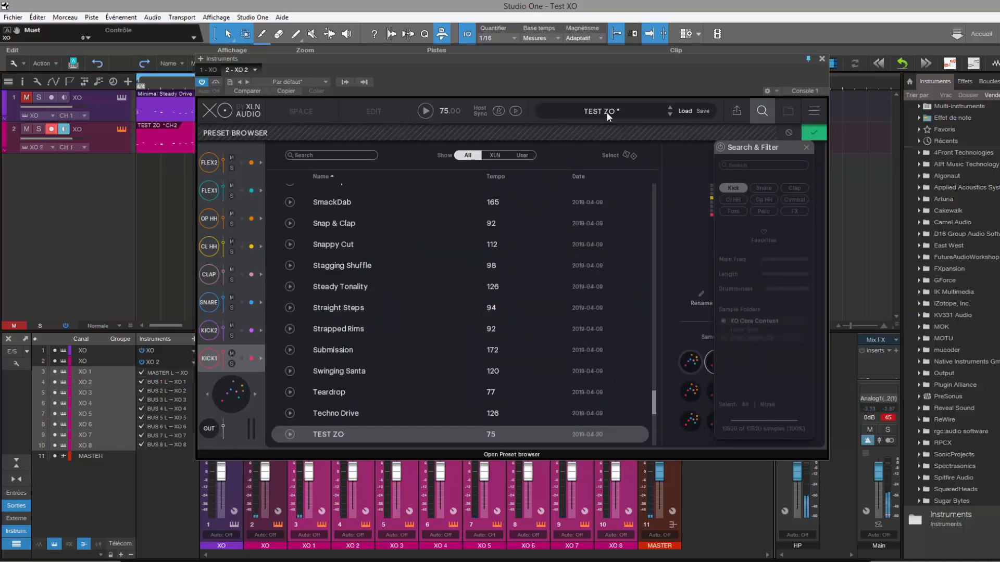
scroll(336, 219, "up", 10)
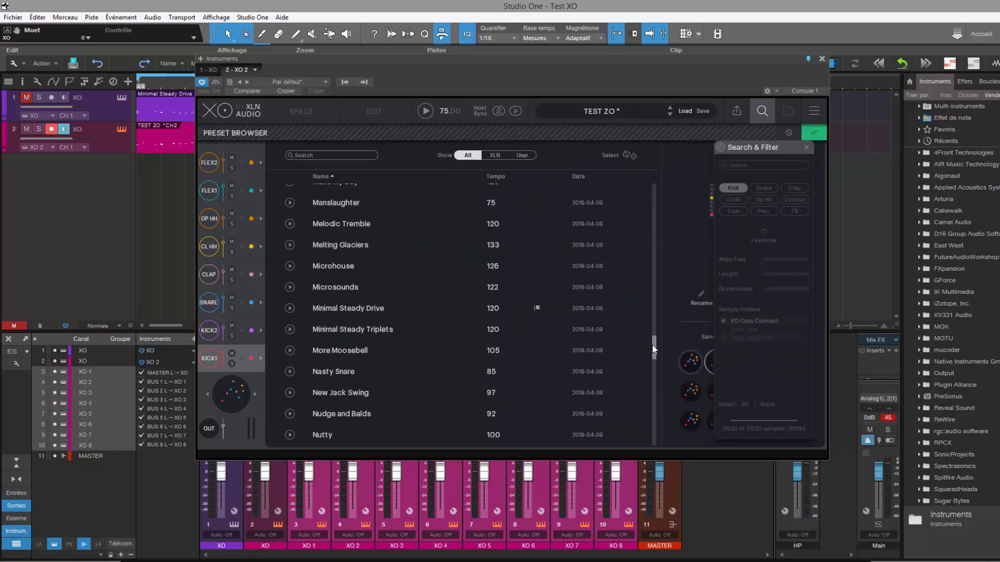
left_click_drag(653, 347, 660, 169)
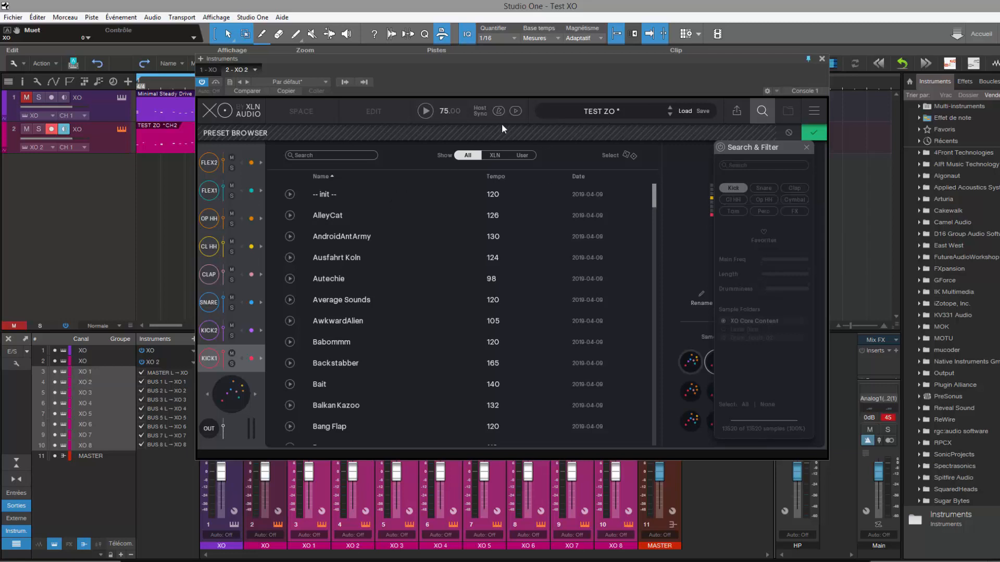
left_click(515, 111)
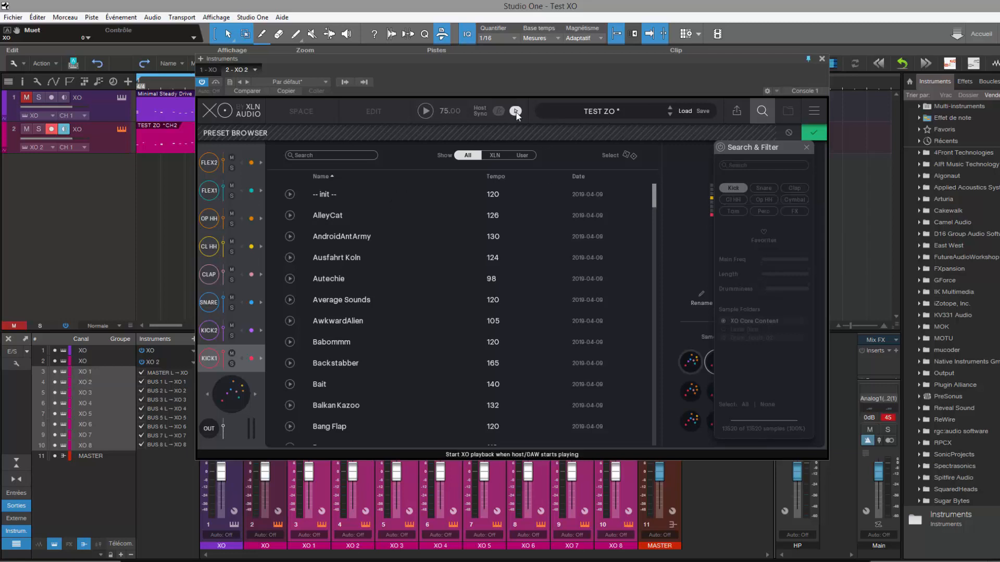
left_click(325, 214)
left_click(290, 216)
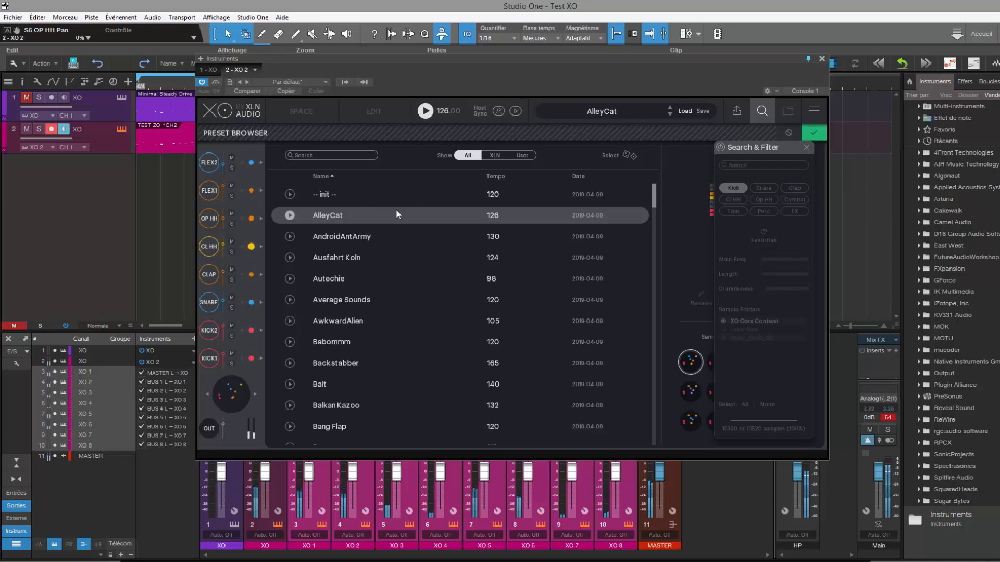
Load random presets, ending on Osp Bass, and close the Search & Filter panel.
left_click(630, 156)
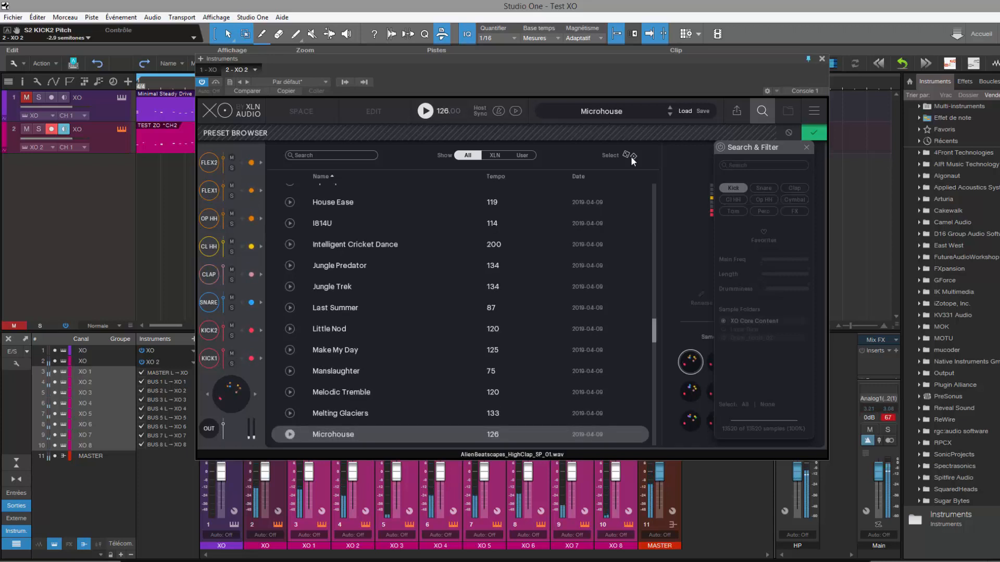
left_click(630, 156)
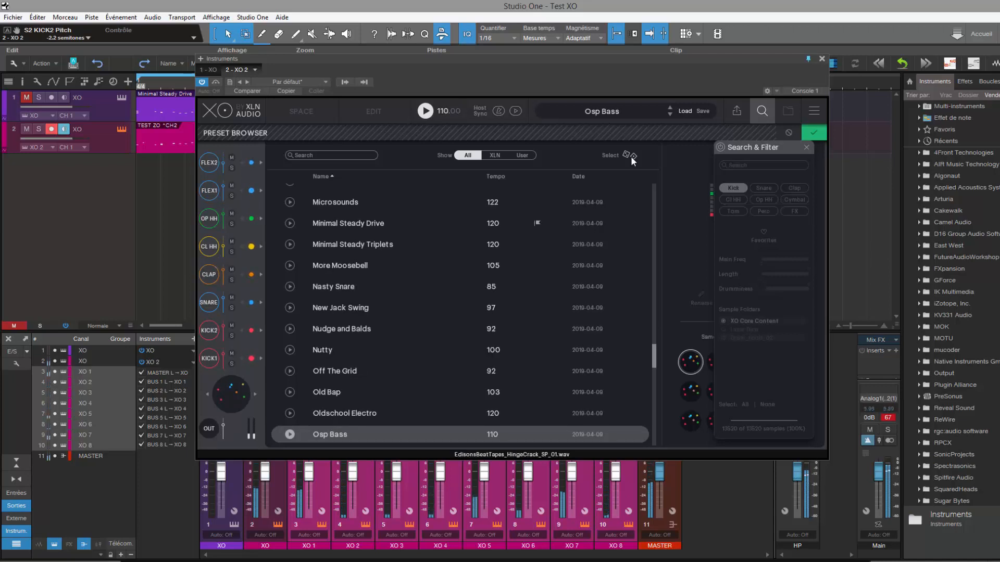
left_click(806, 147)
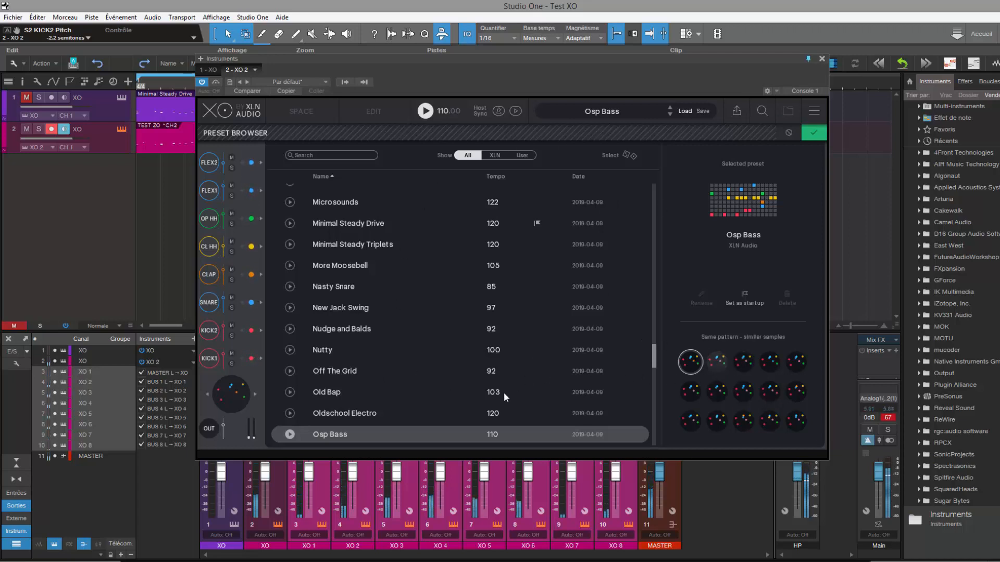
Audition Osp Bass with several similar-sample variations, ending on the second variation of the second row.
left_click(717, 363)
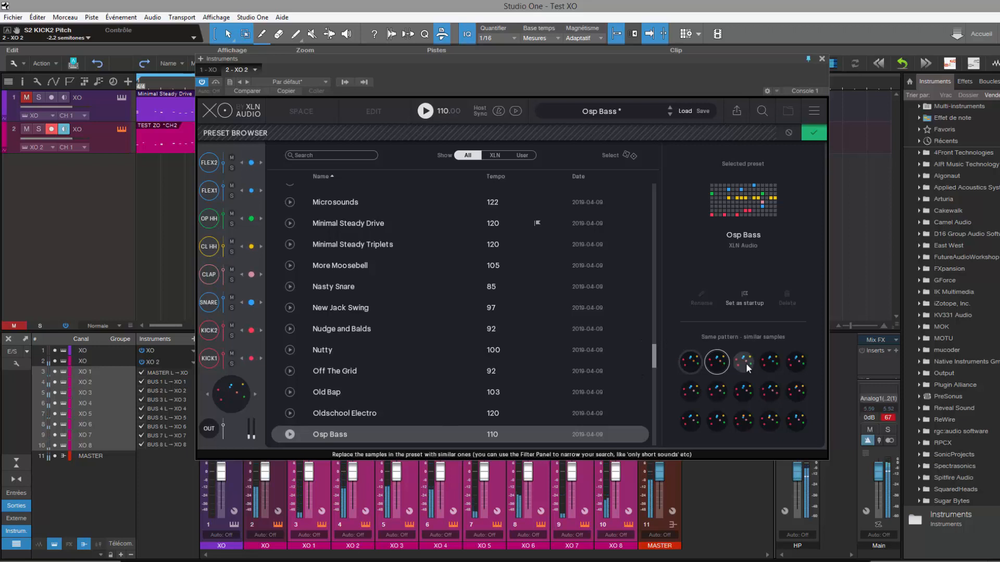
left_click(746, 363)
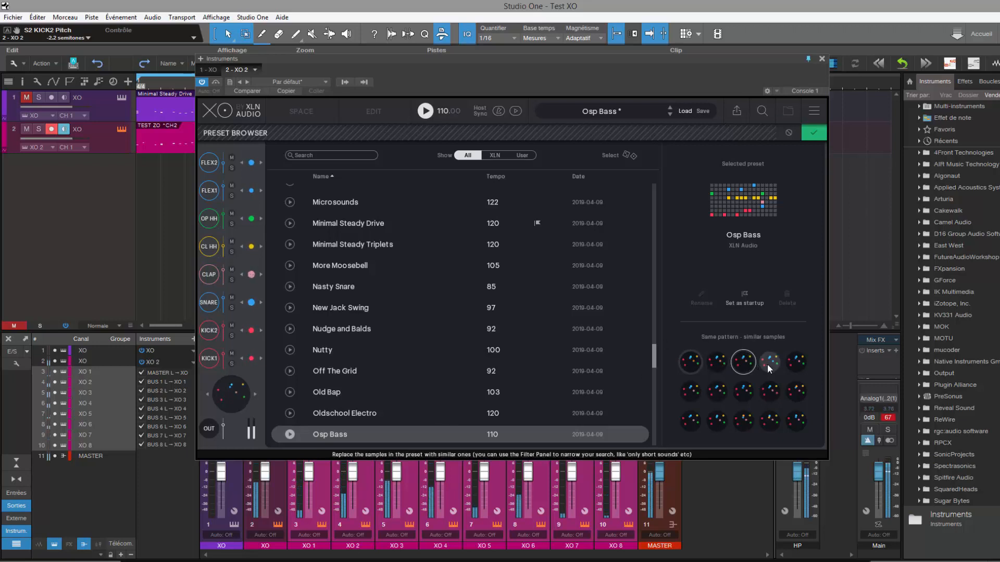
left_click(768, 364)
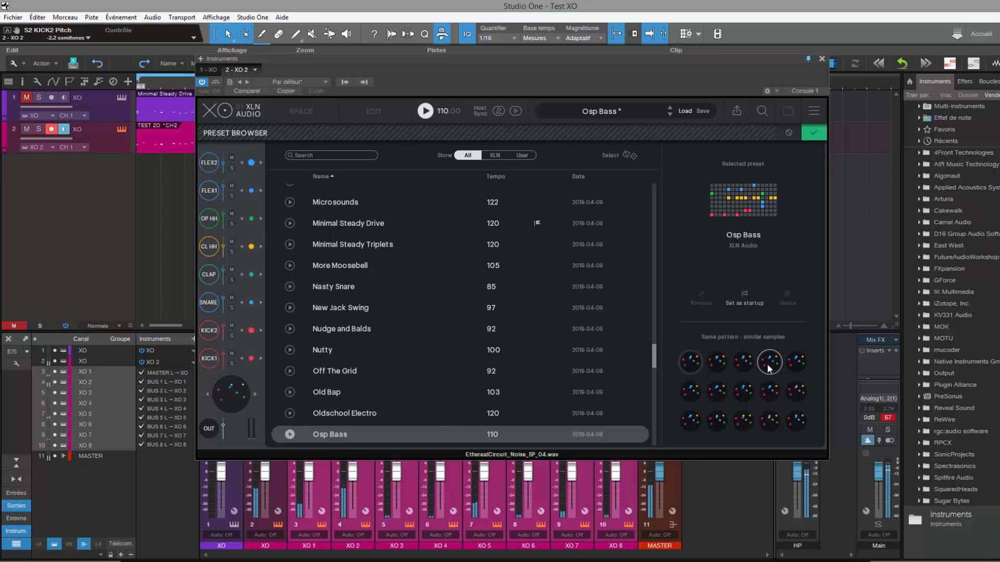
left_click(795, 365)
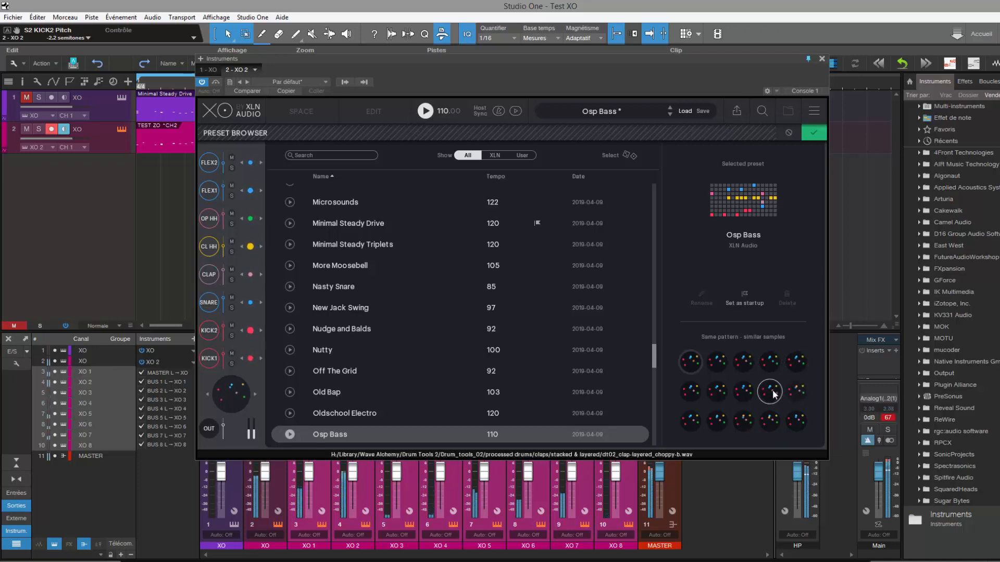
left_click(745, 391)
left_click(716, 394)
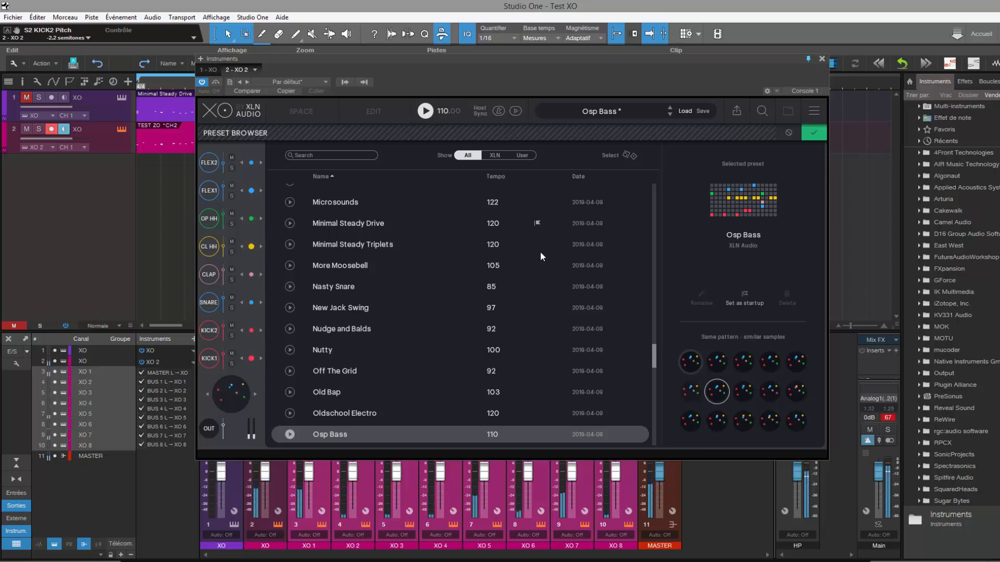
Load random presets up to Fast Funky Loop and audition its second and third similar-sample variations.
left_click(630, 155)
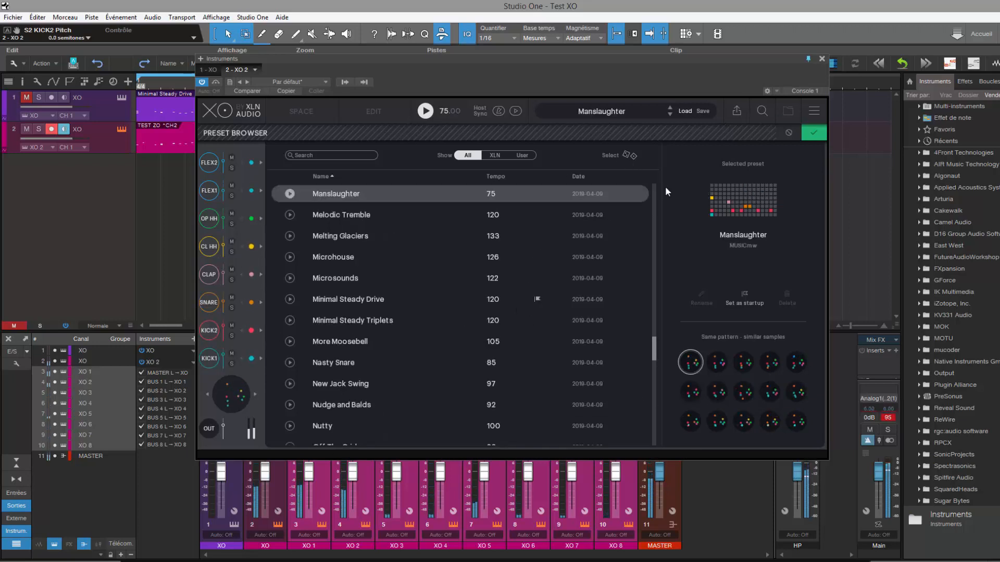
left_click(630, 155)
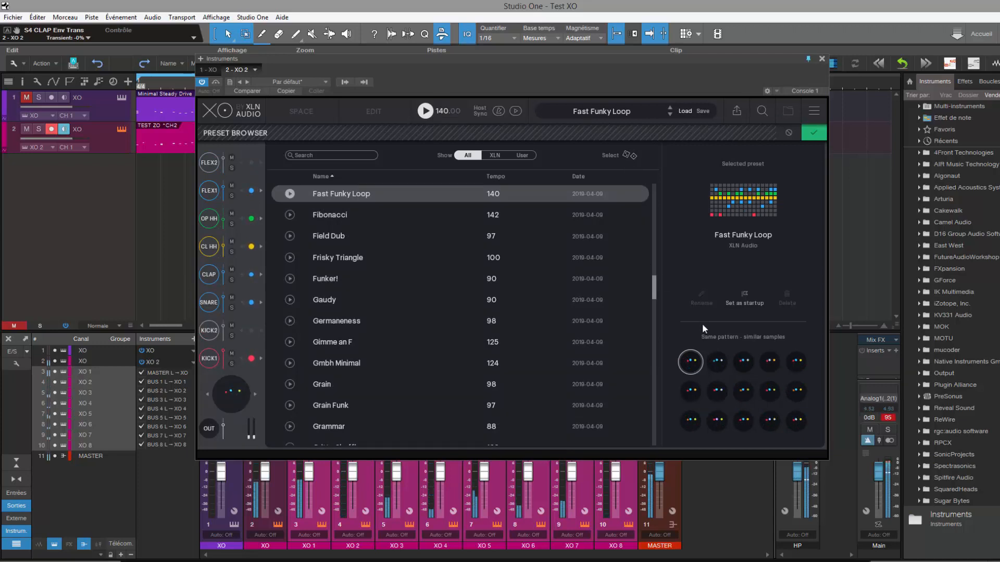
left_click(716, 362)
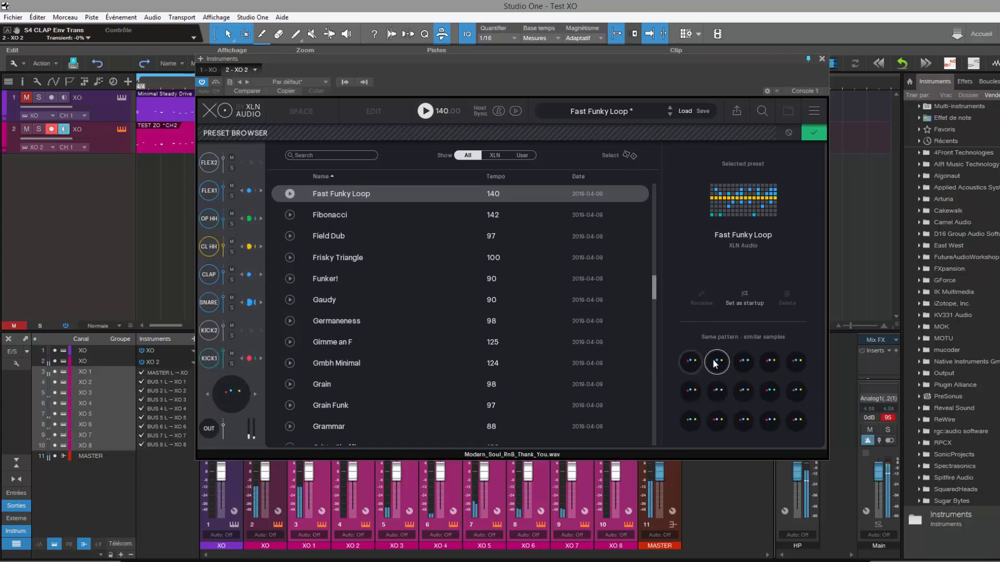
left_click(742, 364)
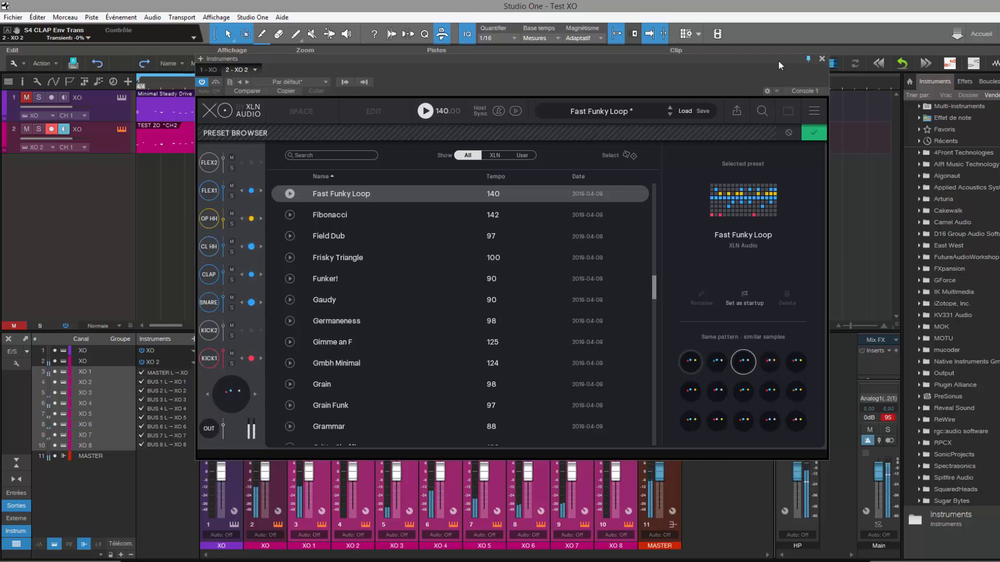
Move the instrument window aside, enlarge the mixer and open the list of effects for the MASTER channel's inserts.
left_click_drag(778, 60, 382, 147)
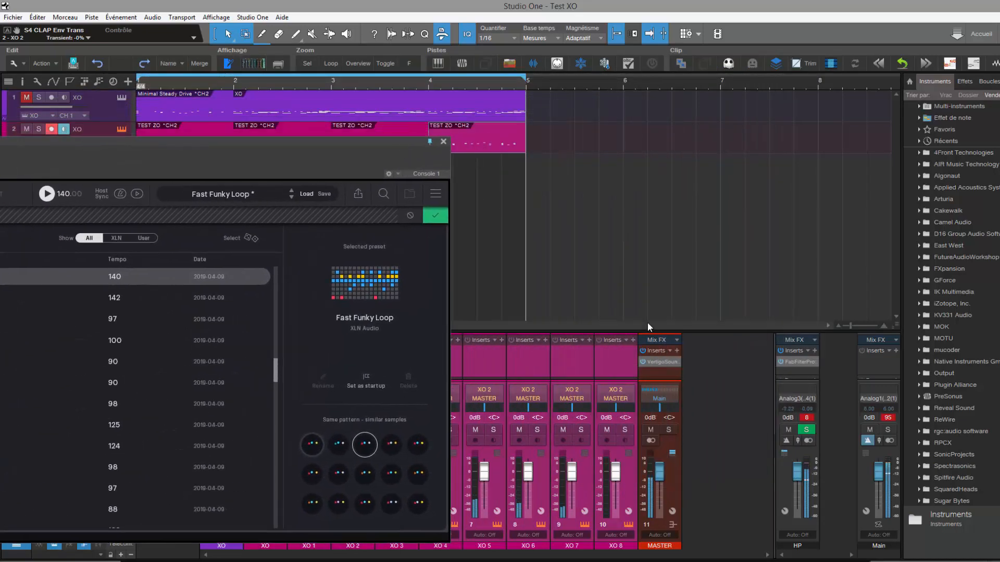
left_click_drag(655, 331, 657, 234)
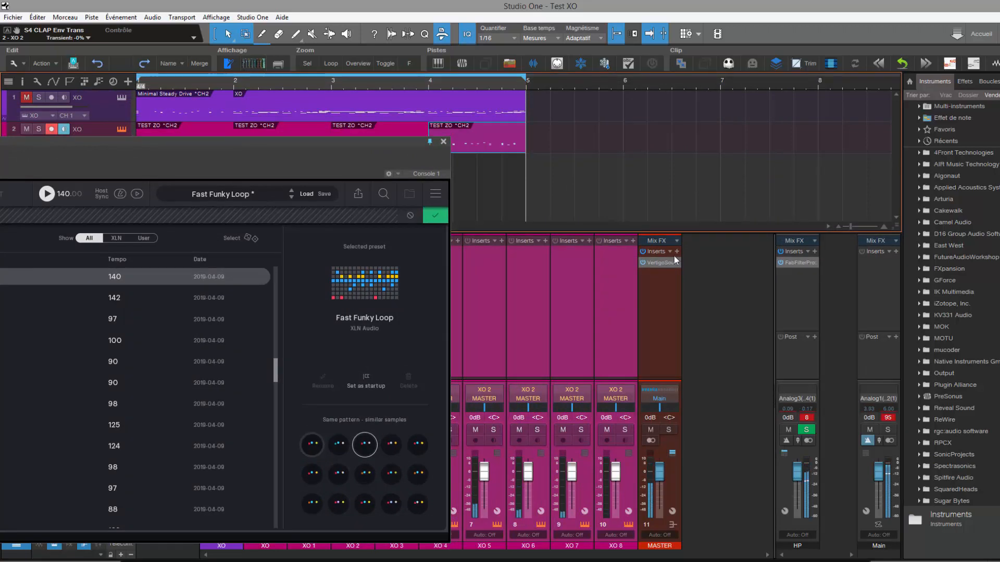
left_click(676, 251)
left_click(714, 278)
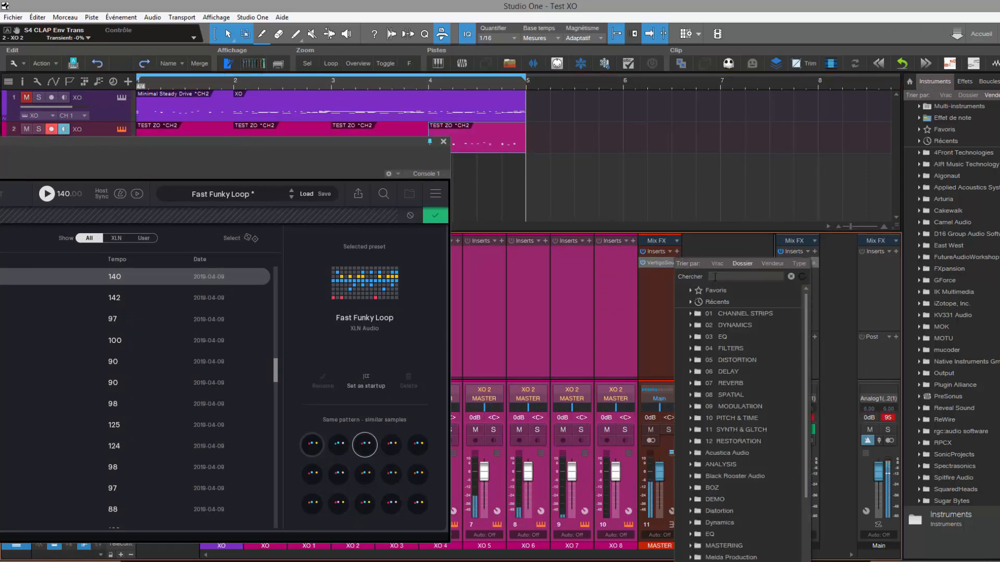
left_click(690, 314)
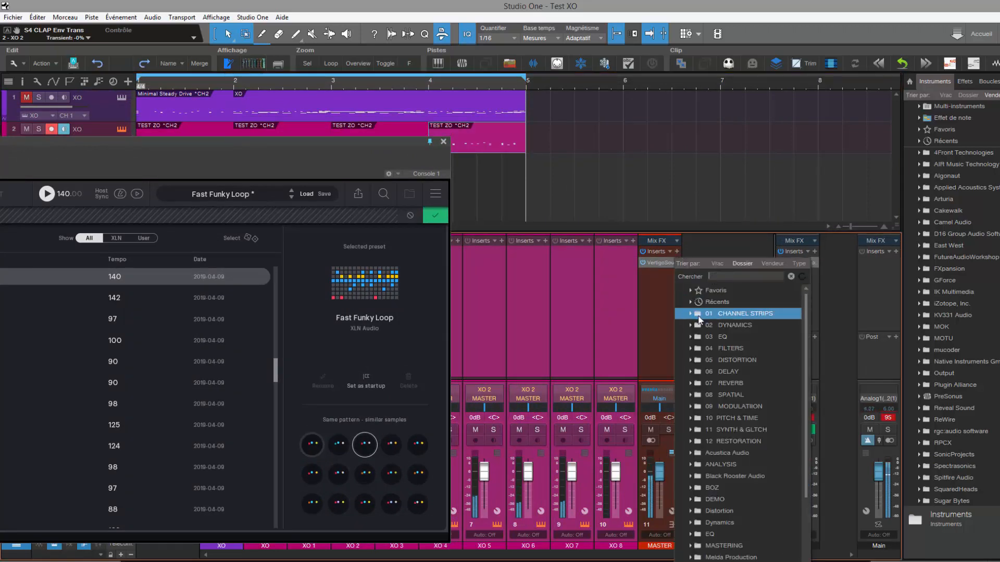
Find the Comp FET-76 compressor among the effects and insert it on the MASTER channel ahead of Vertigo Sound VSC-3.
left_click(970, 81)
left_click(968, 80)
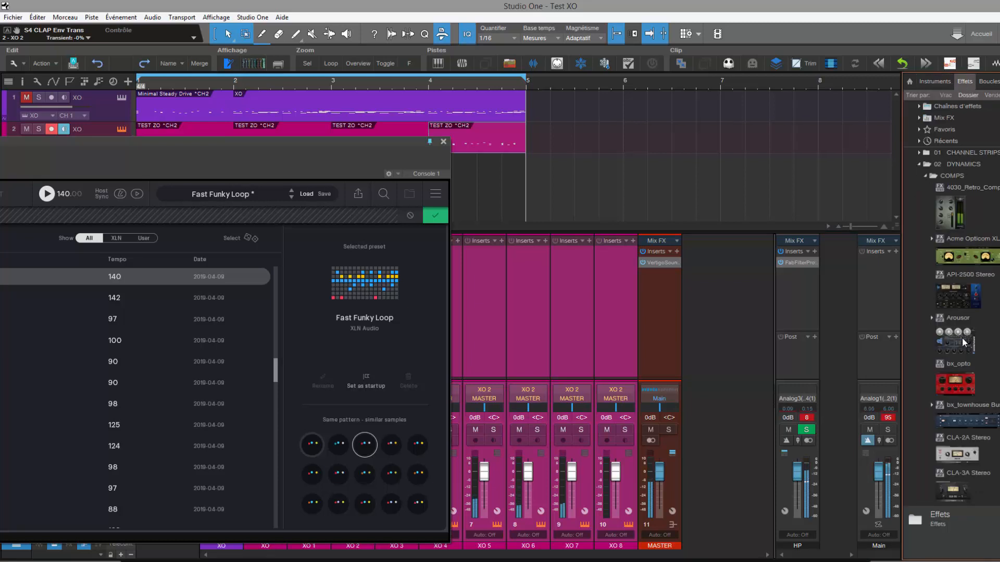
scroll(961, 337, "down", 10)
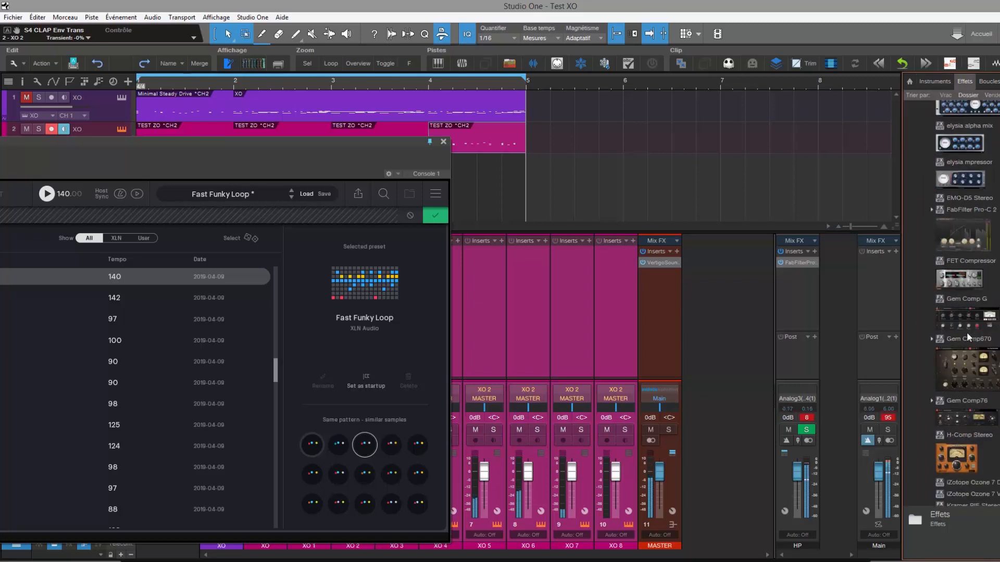
scroll(967, 337, "down", 15)
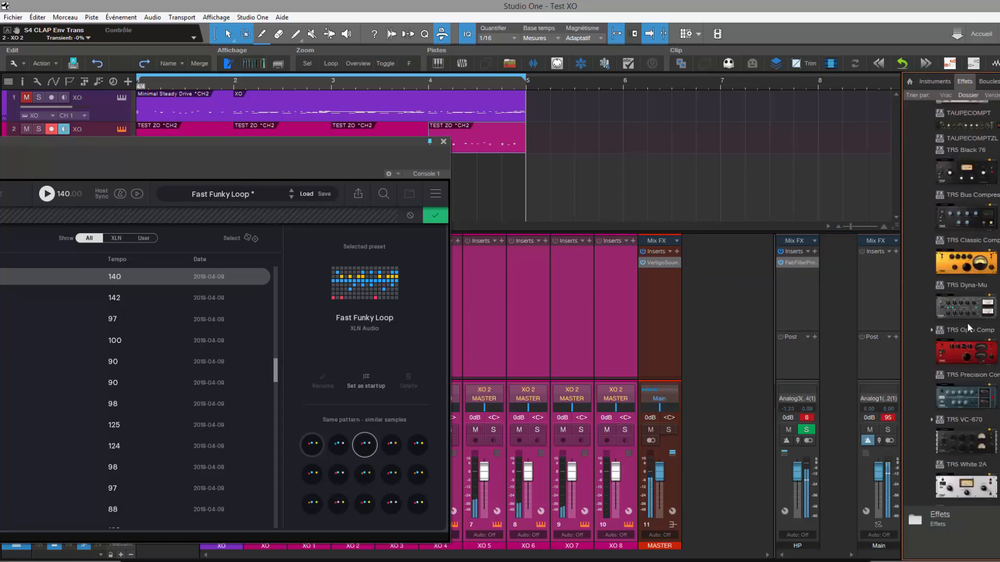
scroll(967, 323, "down", 15)
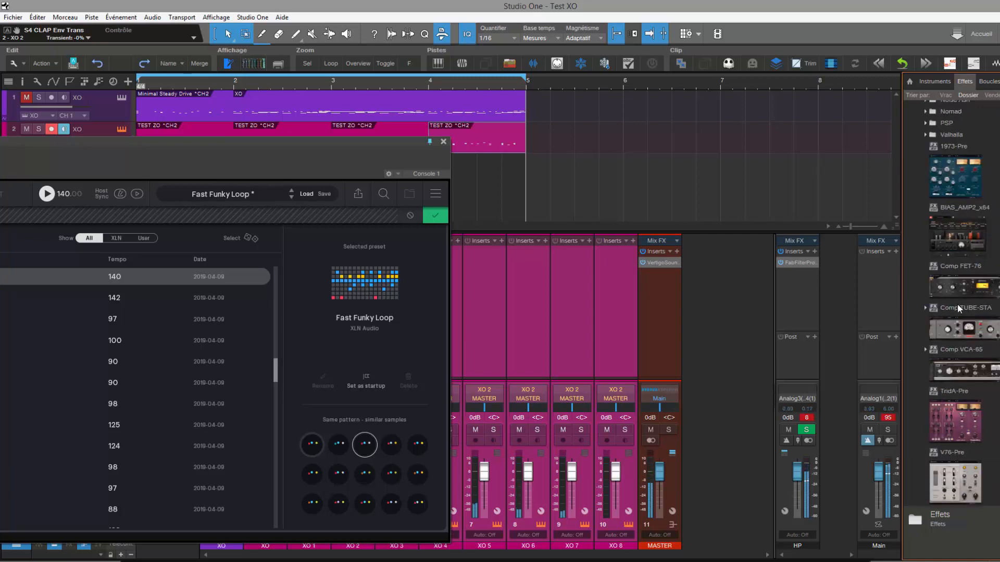
left_click_drag(971, 286, 658, 257)
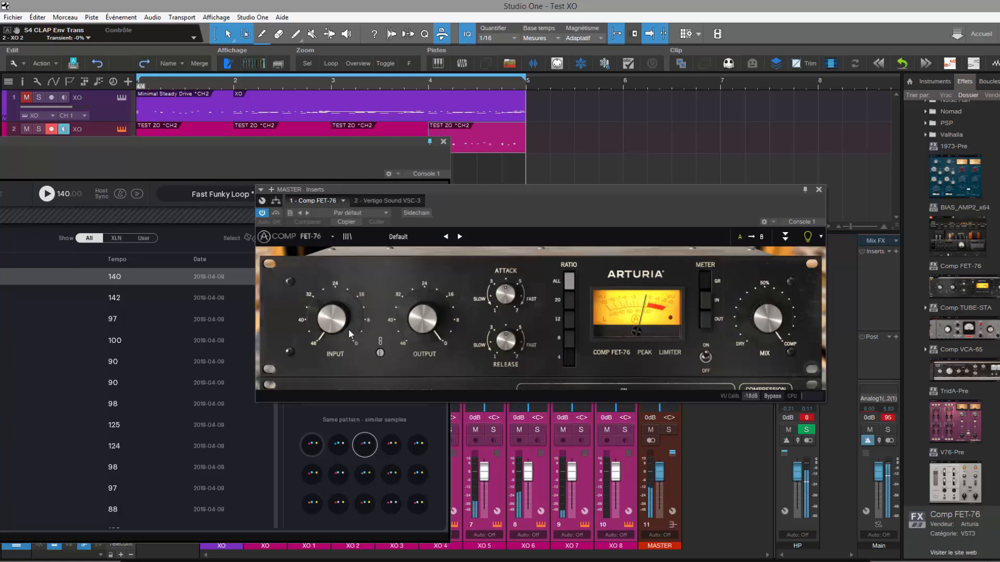
Adjust Comp FET-76's input, set its release to about 5.49 and close the compressor window.
left_click_drag(334, 279, 333, 260)
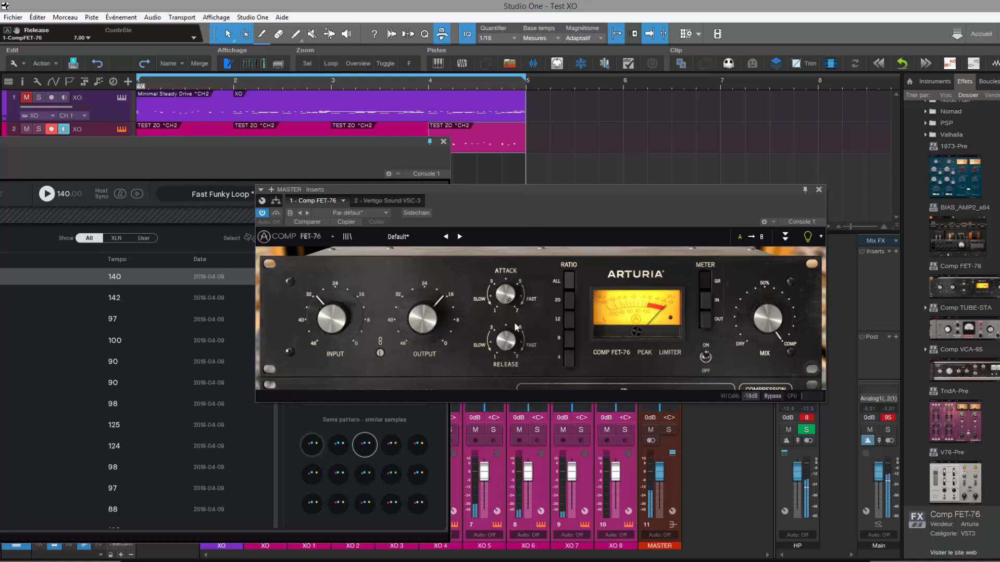
left_click_drag(508, 342, 507, 372)
left_click(819, 190)
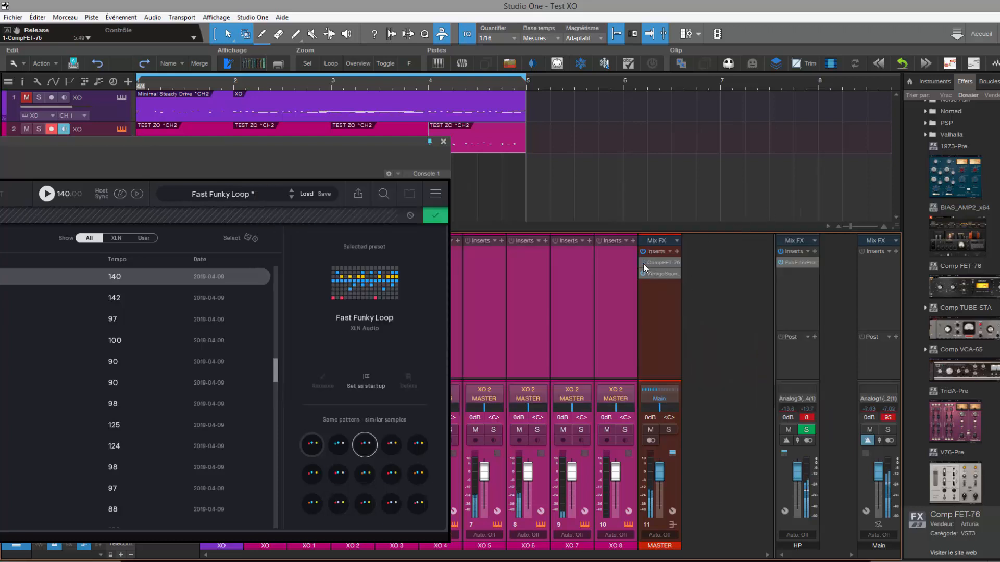
Bring the XO window back over the arrangement, randomly load the Heartbeat preset and audition its similar-sample variations.
left_click_drag(360, 149, 777, 101)
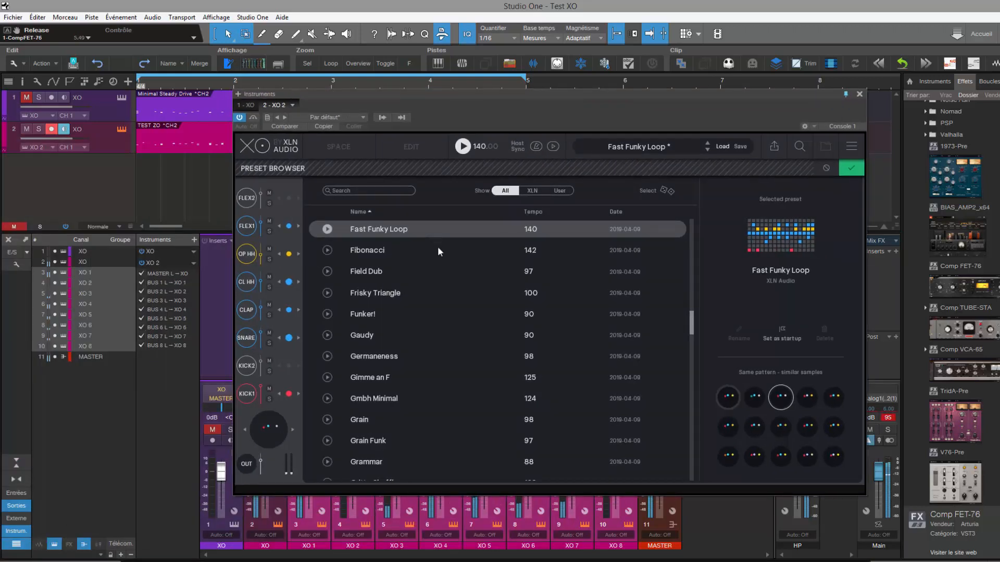
left_click(671, 190)
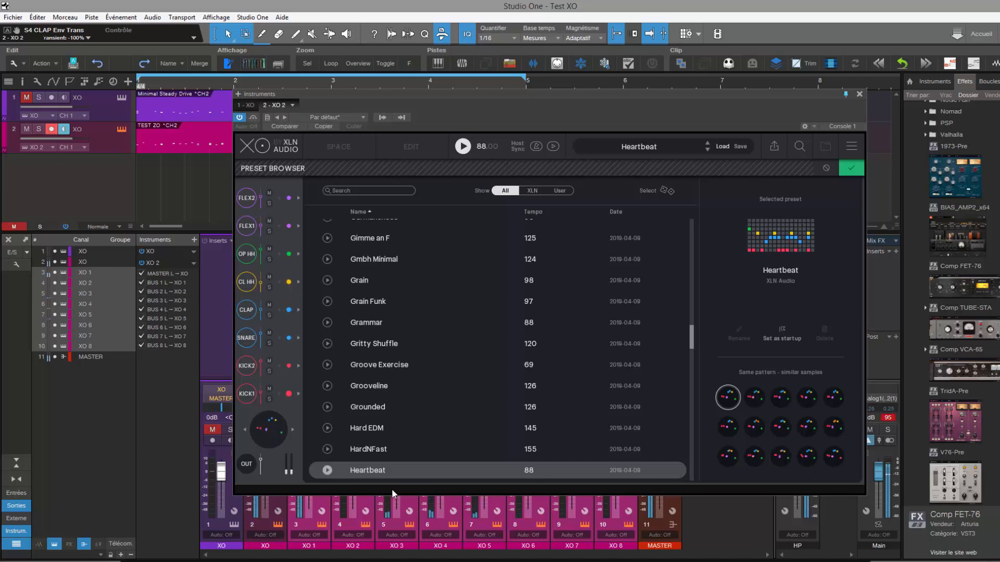
left_click(758, 401)
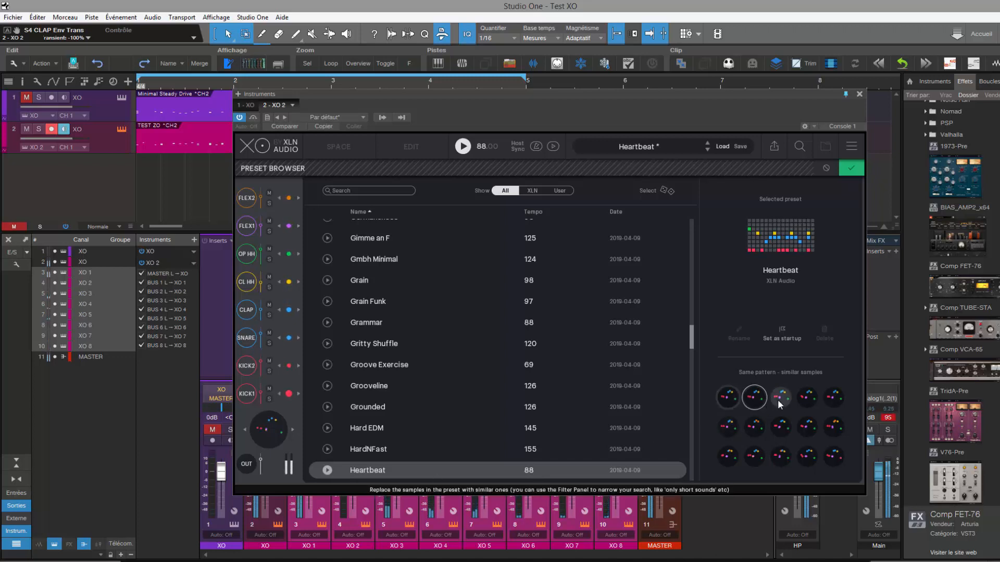
left_click(780, 402)
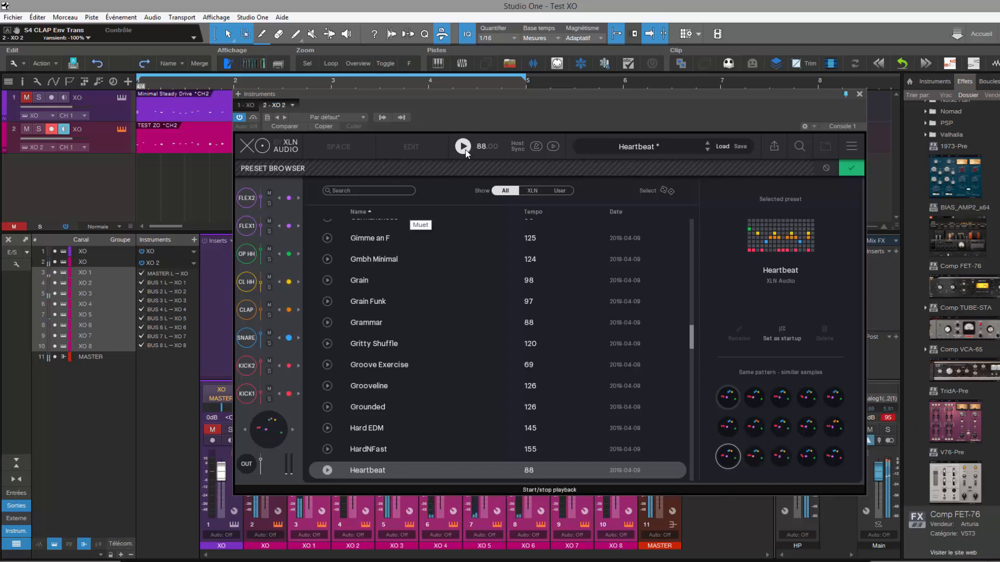
Sync XO's playback start to the host, start host playback and apply the second variation in Heartbeat's third row.
left_click(553, 147)
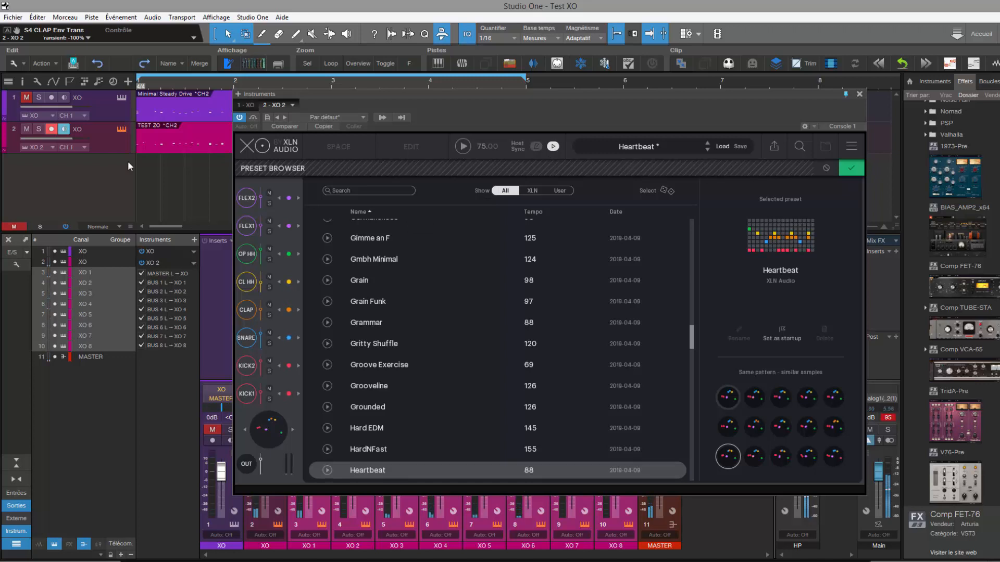
key("space")
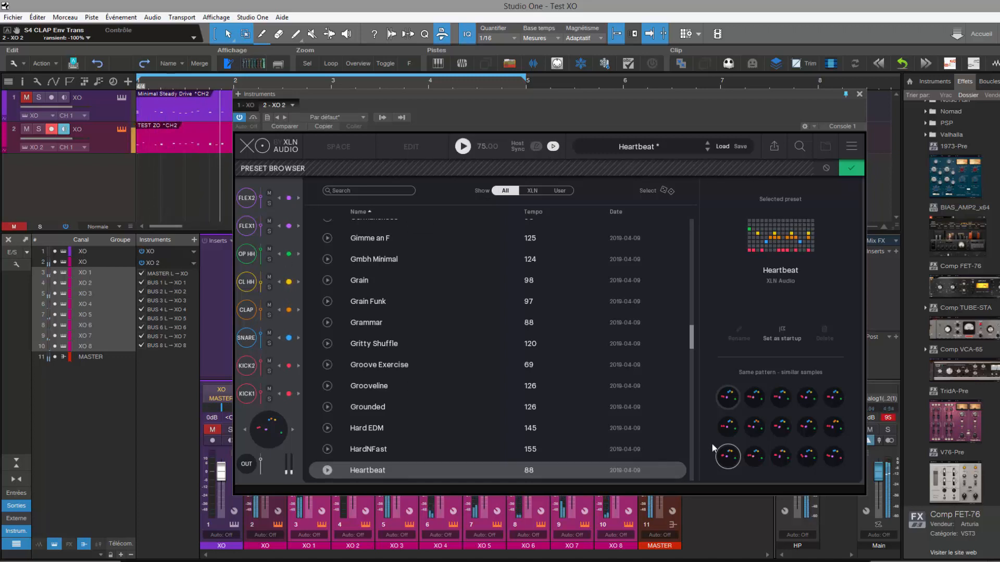
left_click(754, 456)
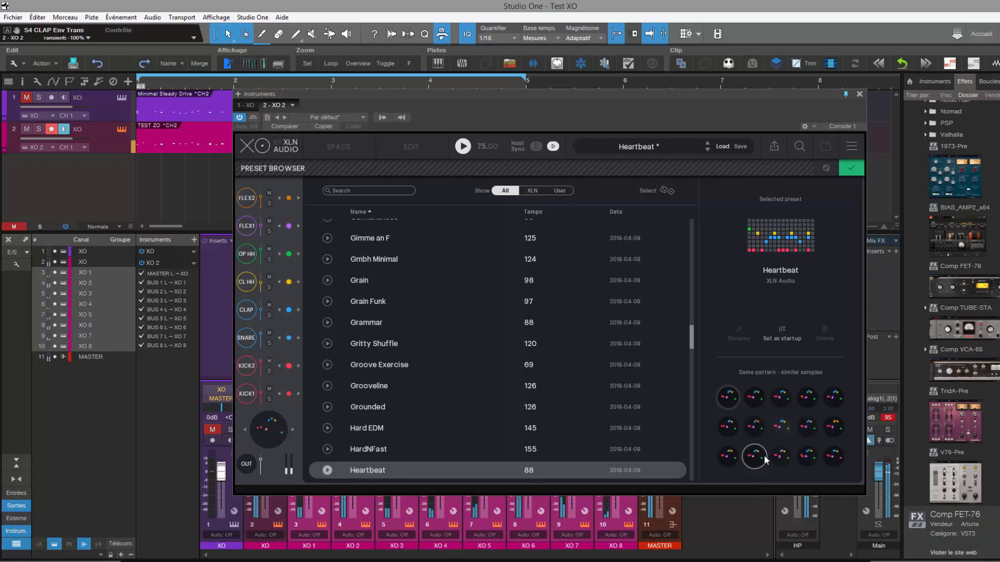
Audition several similar-sample variations of the Heartbeat preset, ending with the fifth one in the first row.
left_click(780, 457)
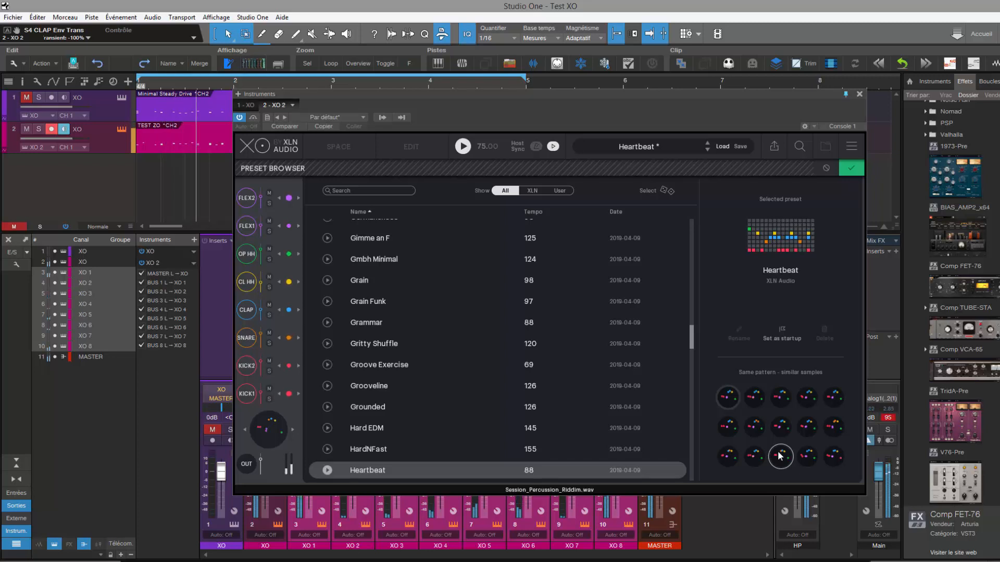
left_click(726, 458)
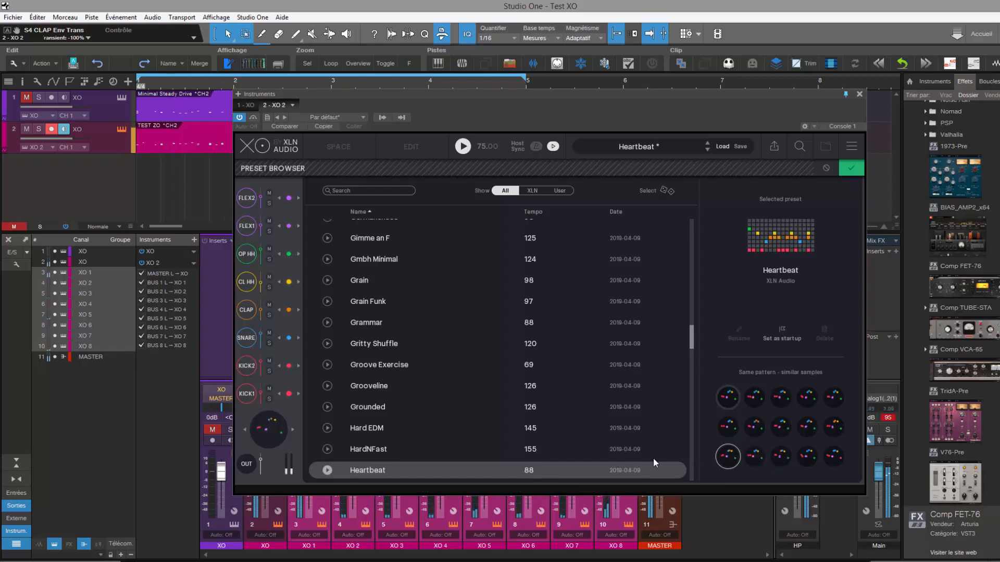
scroll(421, 451, "down", 2)
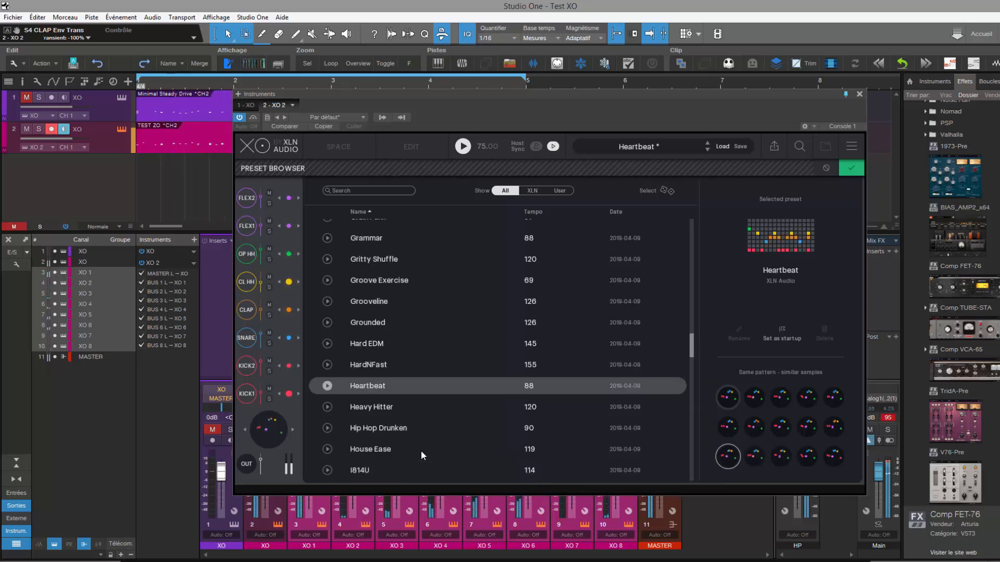
left_click(781, 457)
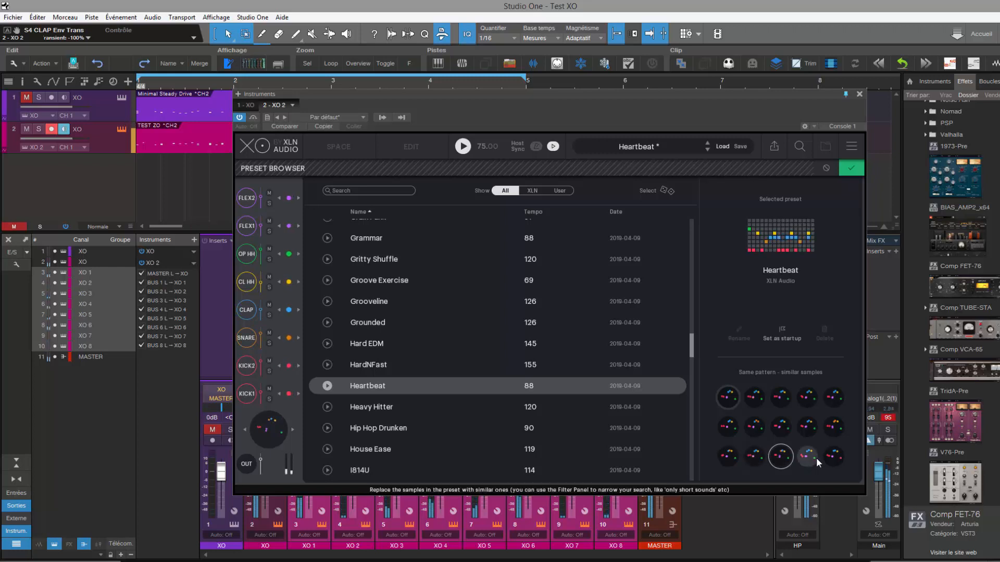
left_click(833, 458)
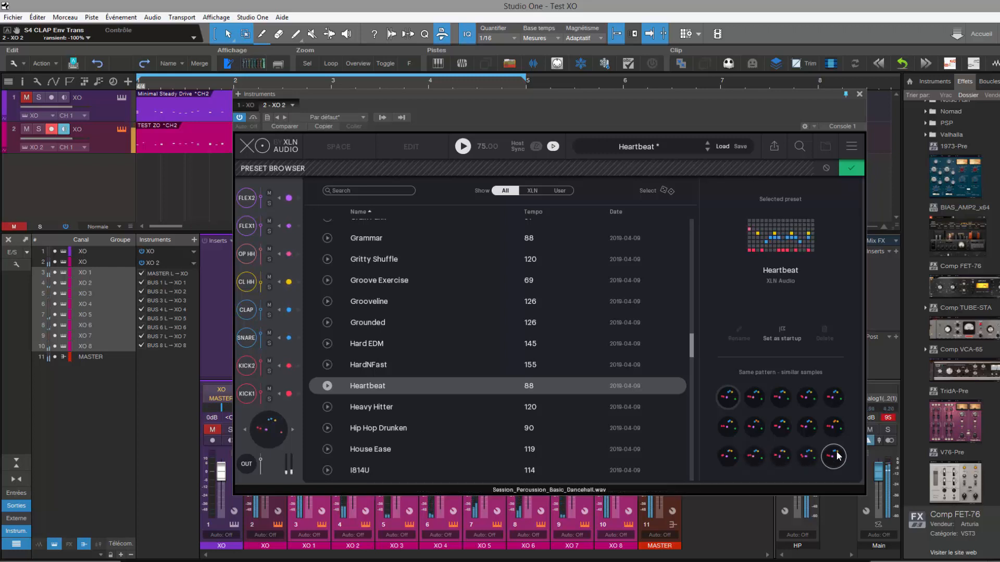
left_click(833, 427)
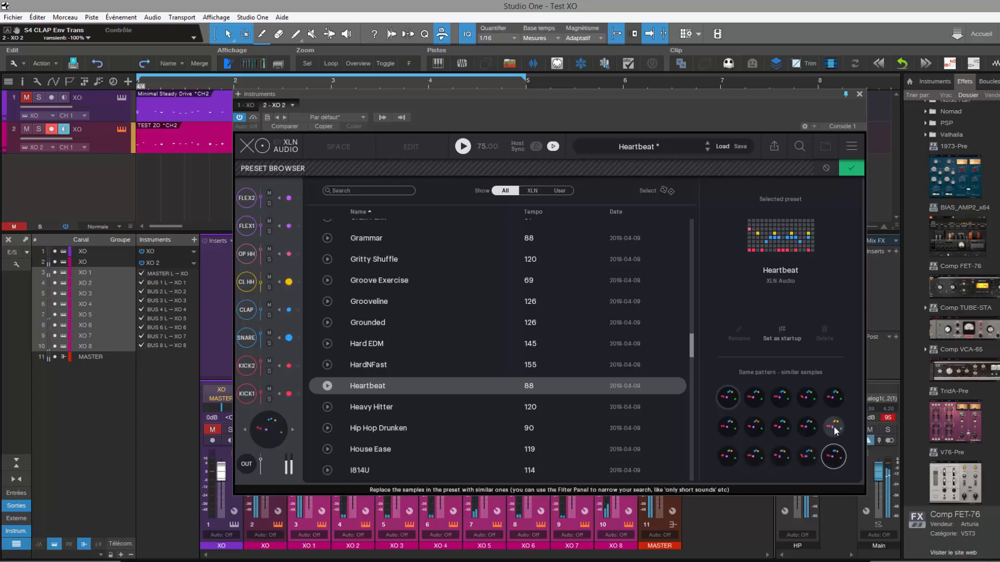
left_click(834, 398)
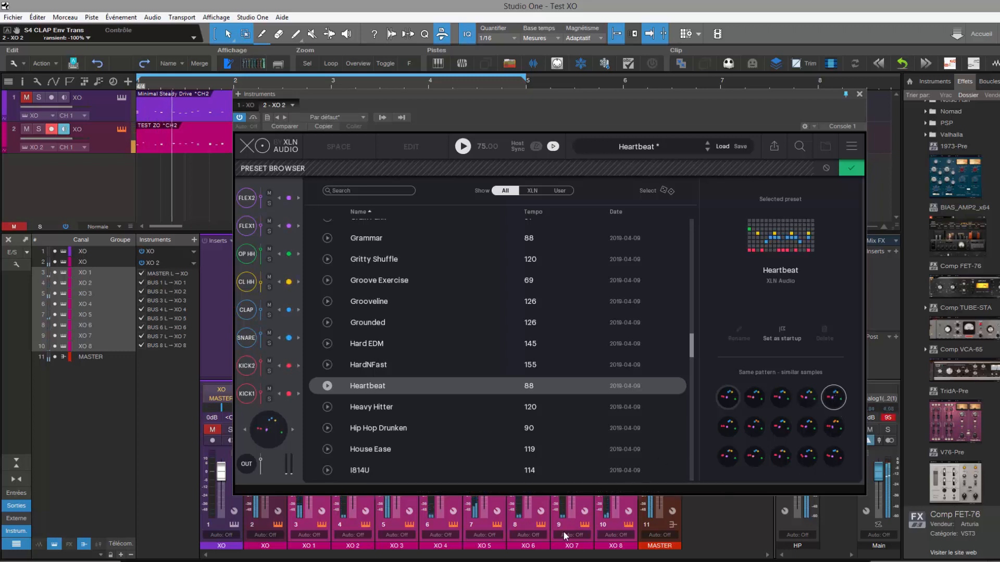
Randomly load the Balkan Kazoo and Rattling Glass presets and audition Rattling Glass's sample variations, ending with the third in the third row.
left_click(670, 191)
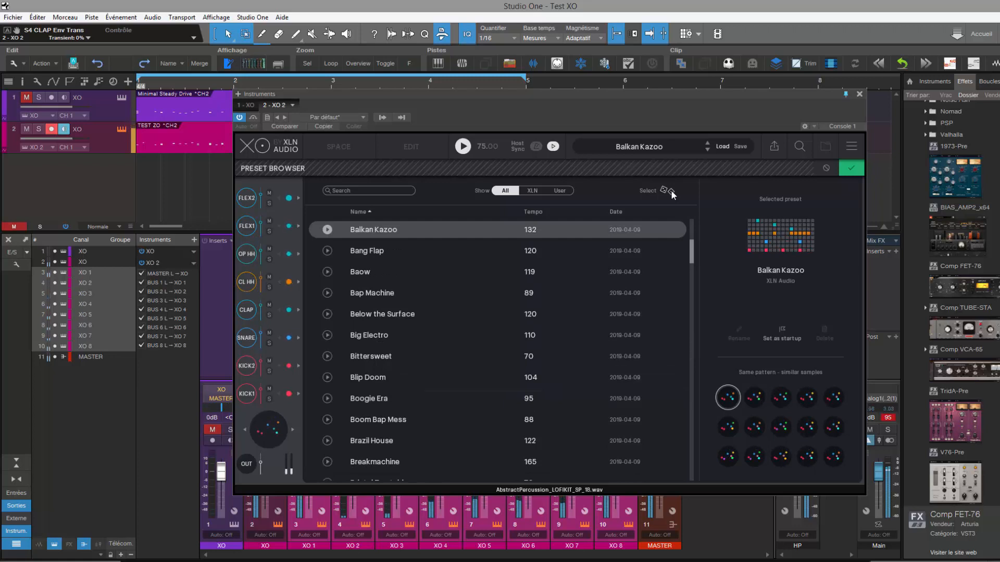
left_click(671, 192)
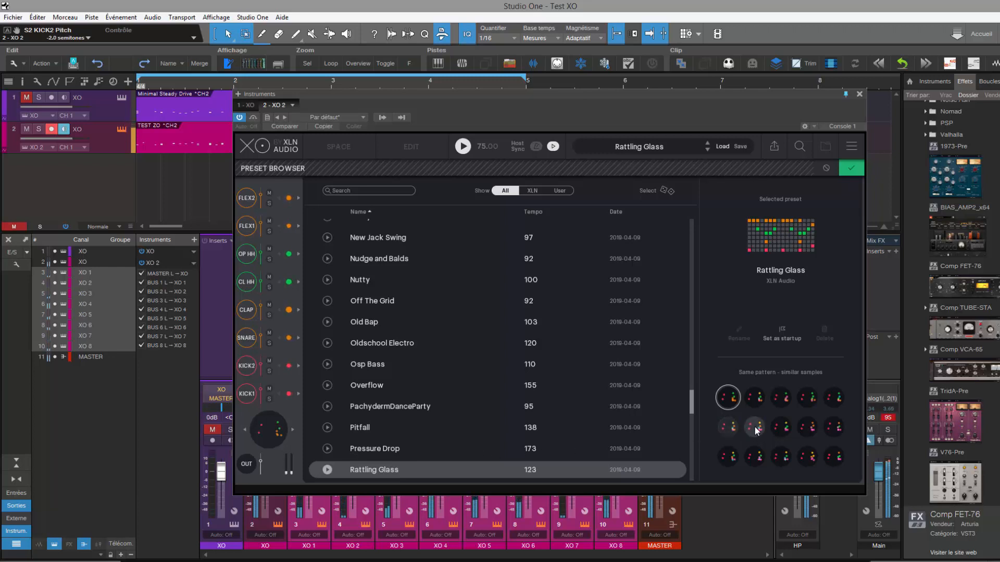
left_click(755, 398)
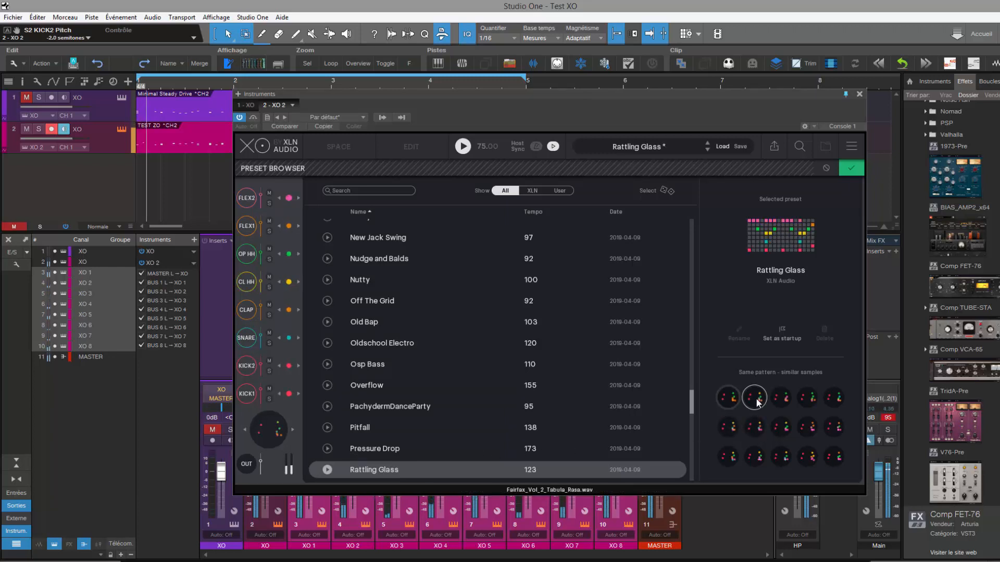
left_click(777, 428)
left_click(779, 457)
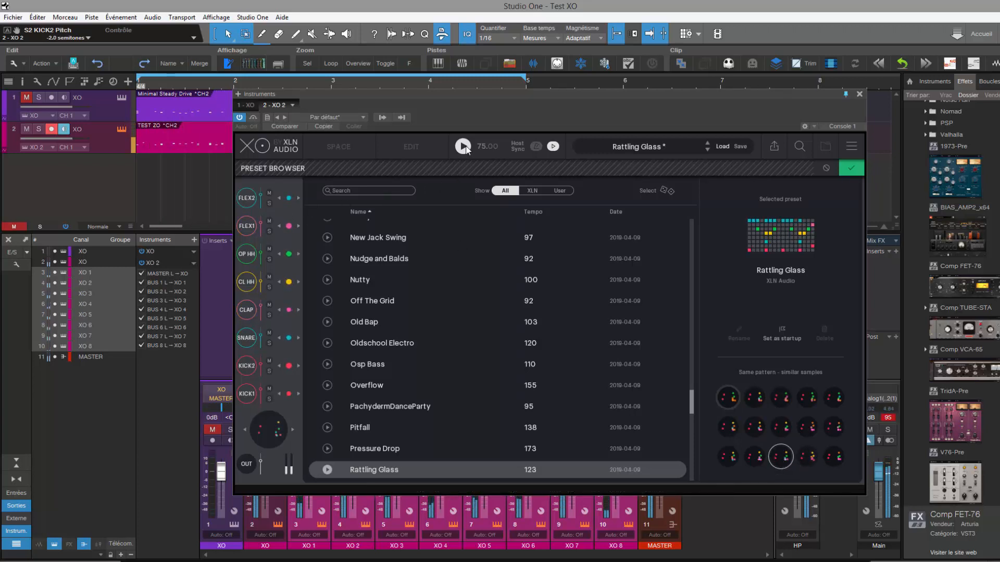
Turn off XO's host sync, reload the original Rattling Glass preset and start its playback.
left_click(534, 147)
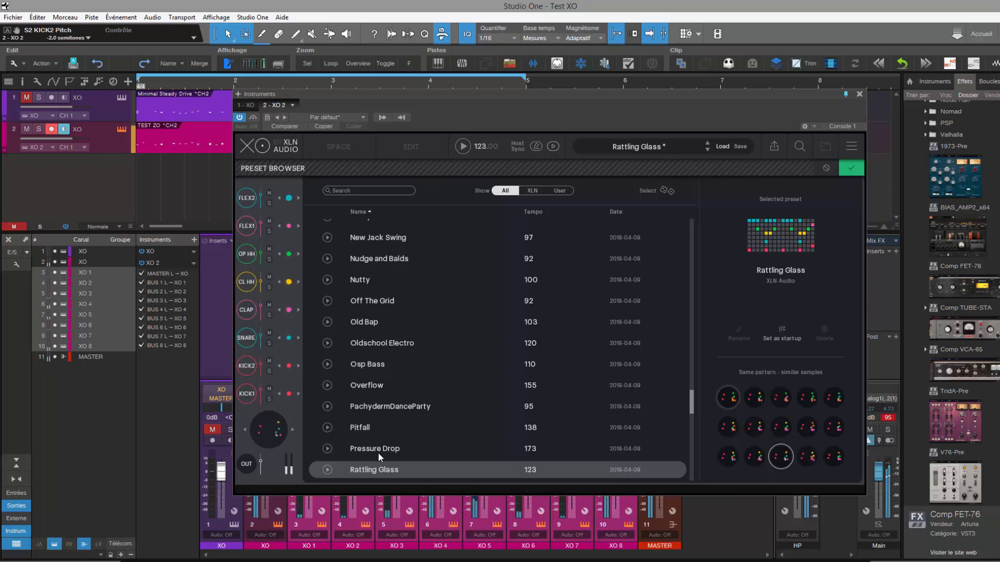
left_click(371, 470)
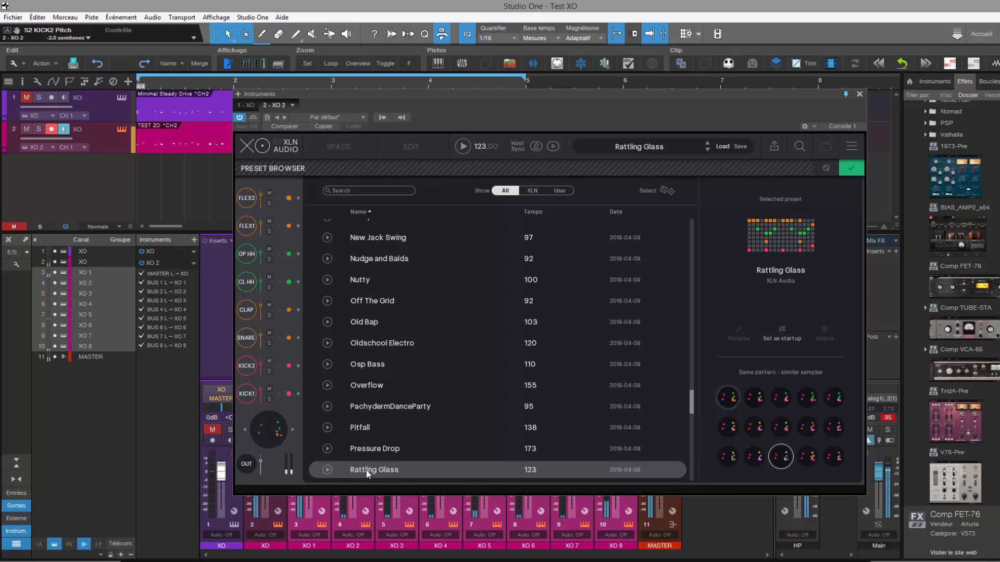
left_click(327, 470)
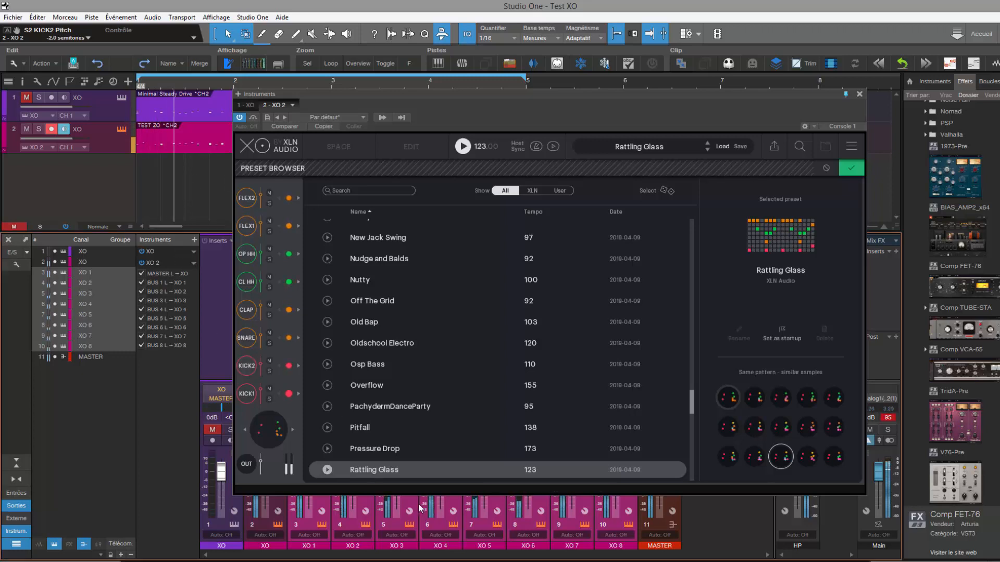
Randomly load the Microsounds, Minimal Steady Drive and Oldschool Electro presets while playback runs.
left_click(666, 191)
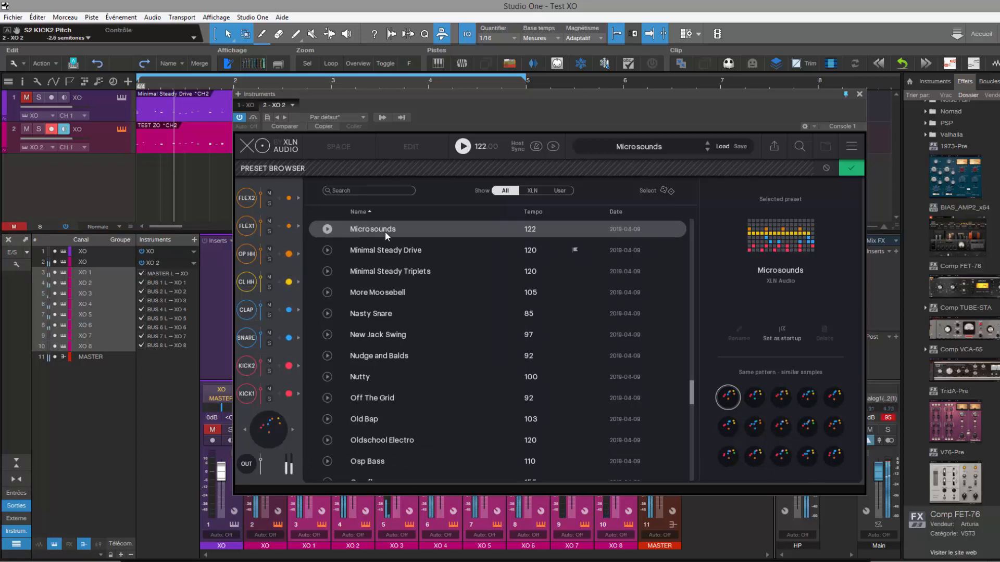
left_click(671, 192)
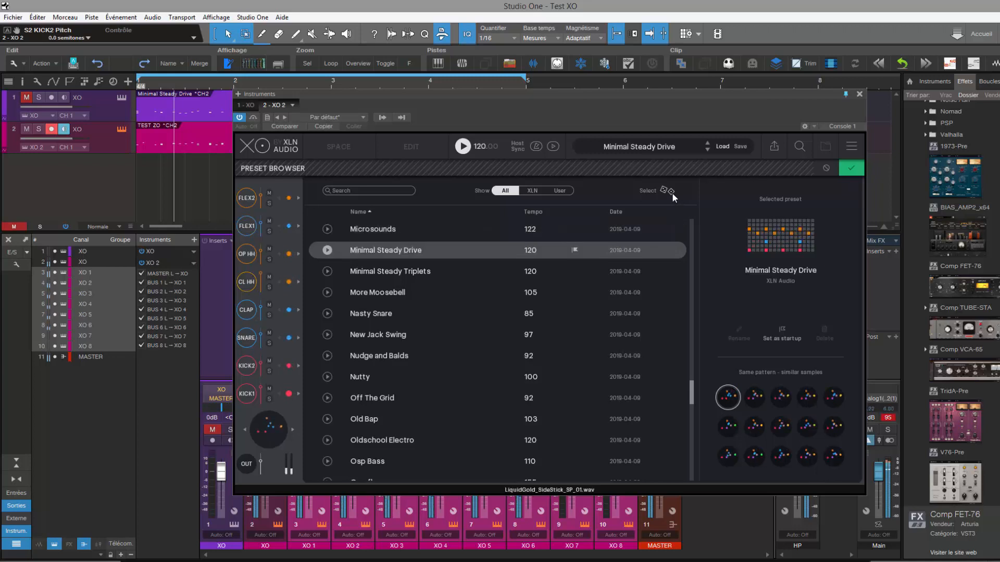
left_click(672, 192)
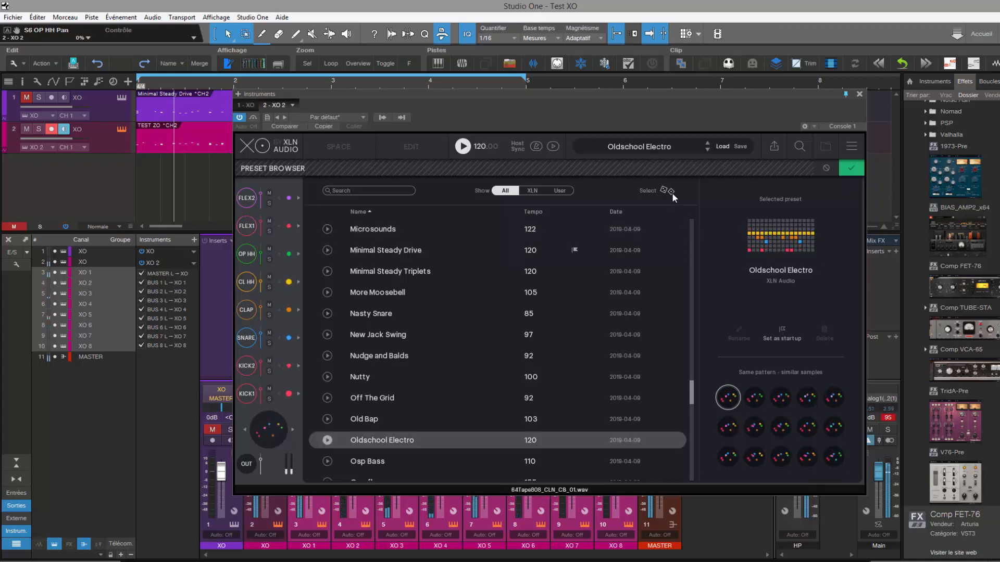
Audition Oldschool Electro's similar-sample variations one after another, from the second in the first row to the second in the second row.
left_click(755, 397)
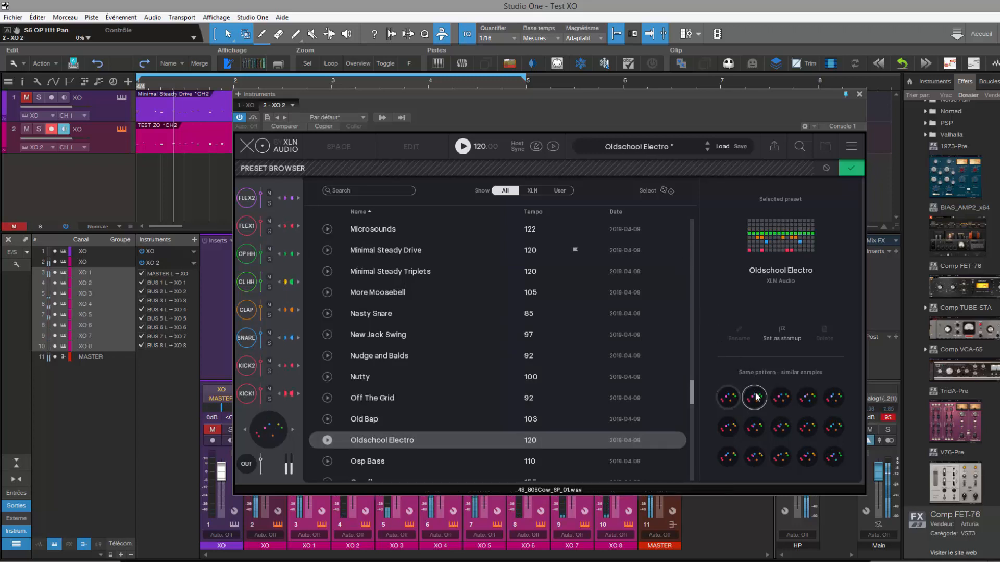
left_click(781, 398)
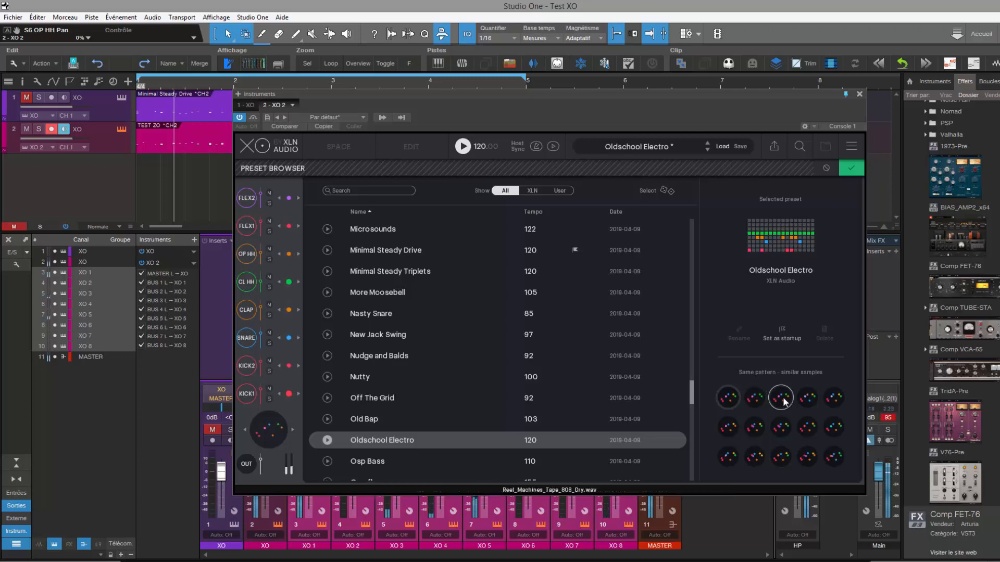
left_click(808, 399)
left_click(835, 400)
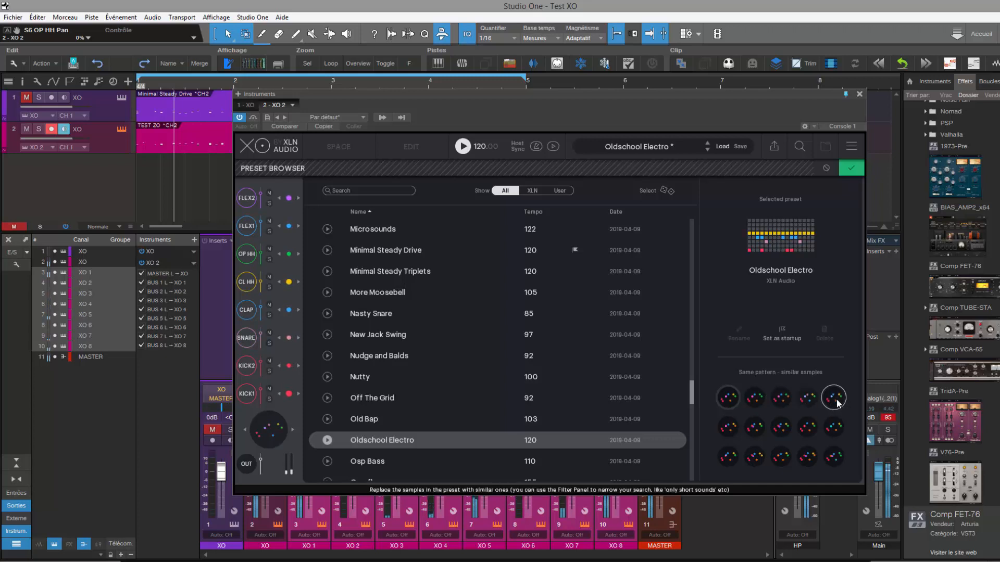
left_click(729, 428)
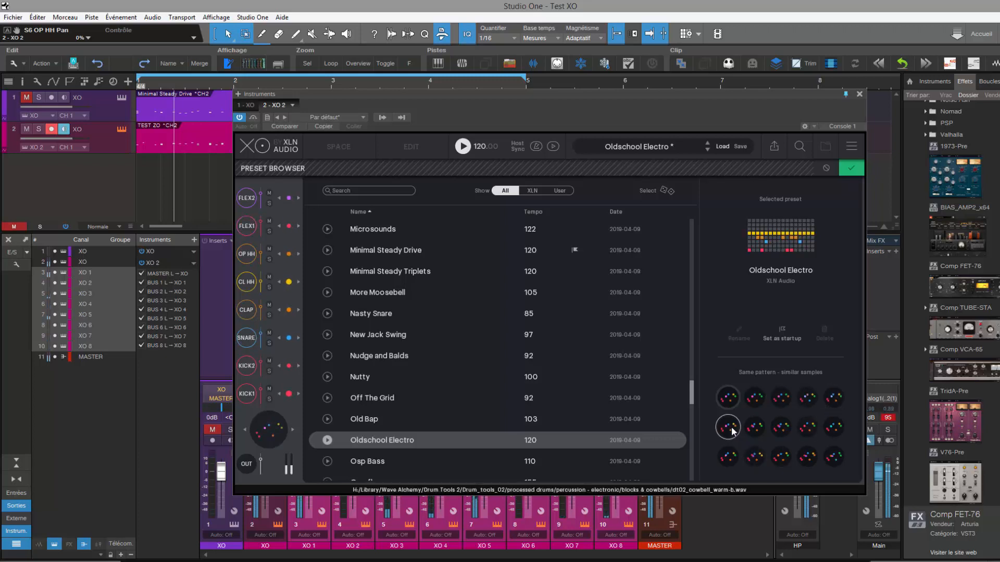
left_click(761, 433)
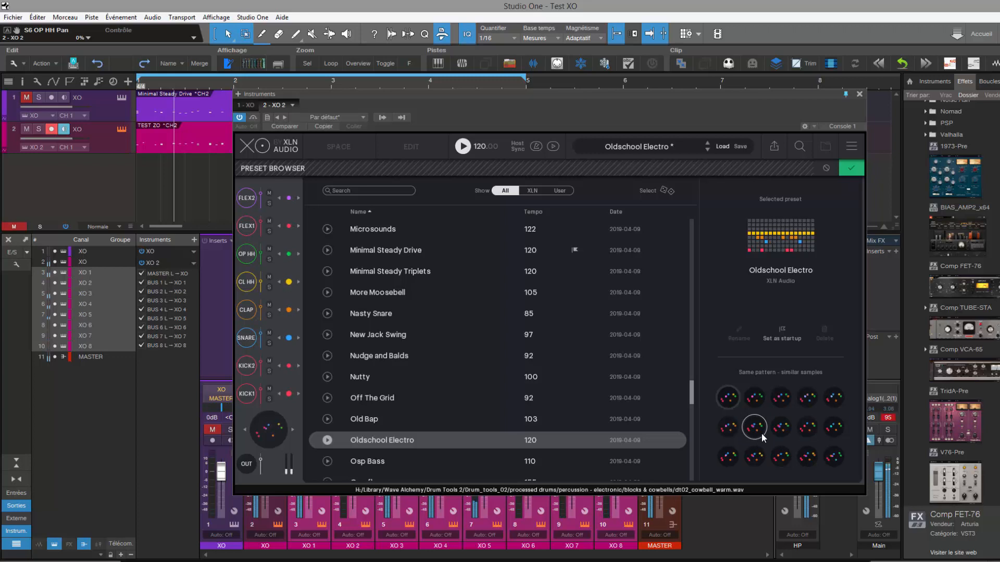
Randomly load the Snappy Cut and Boogie Era presets and audition Boogie Era's variations up to the first in the second row.
left_click(657, 191)
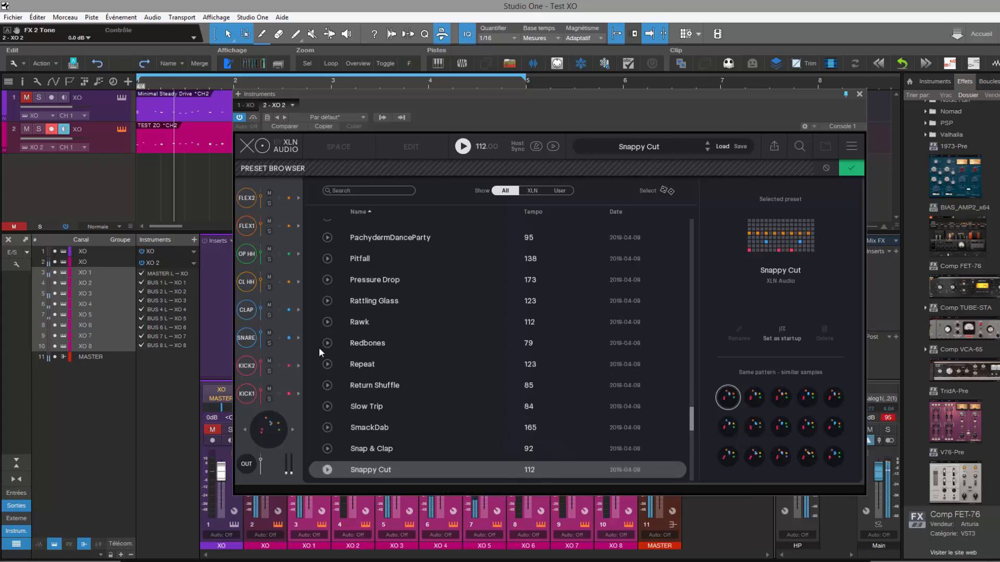
left_click(669, 192)
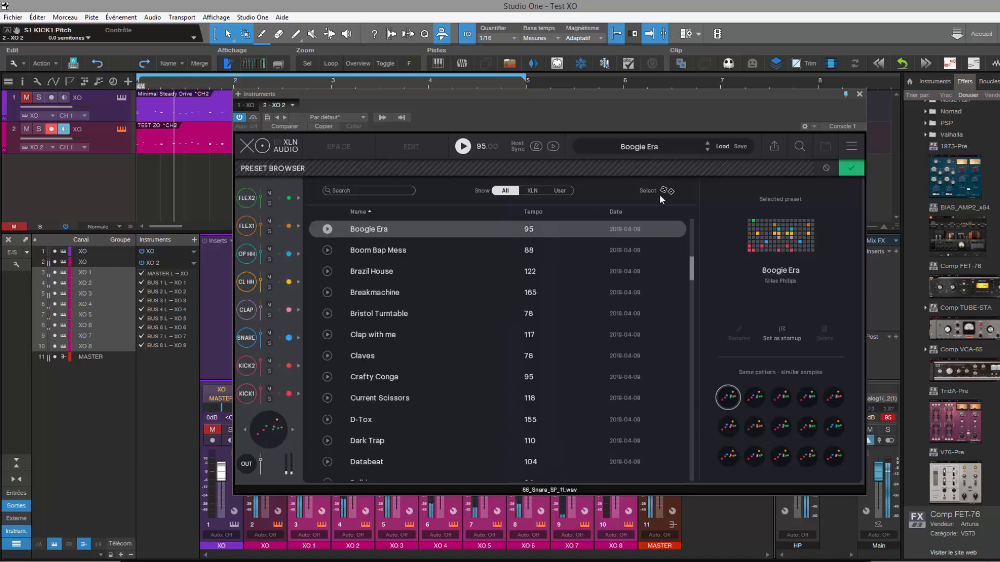
left_click(756, 400)
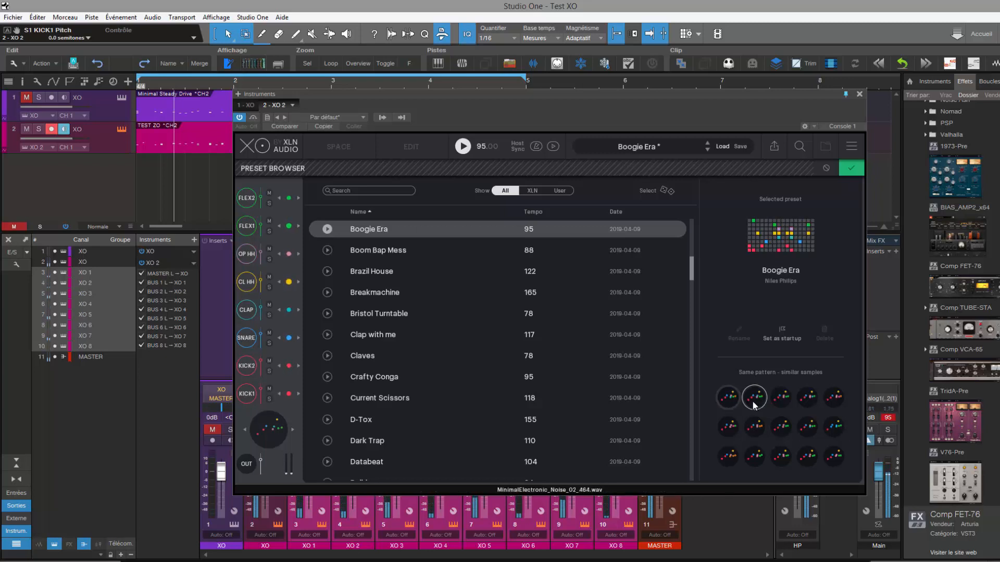
left_click(780, 402)
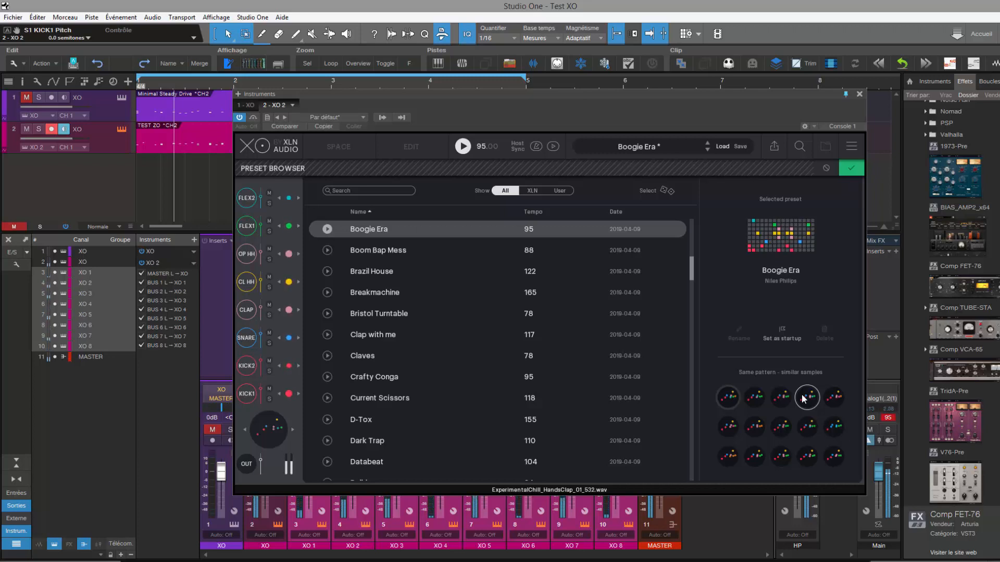
left_click(832, 397)
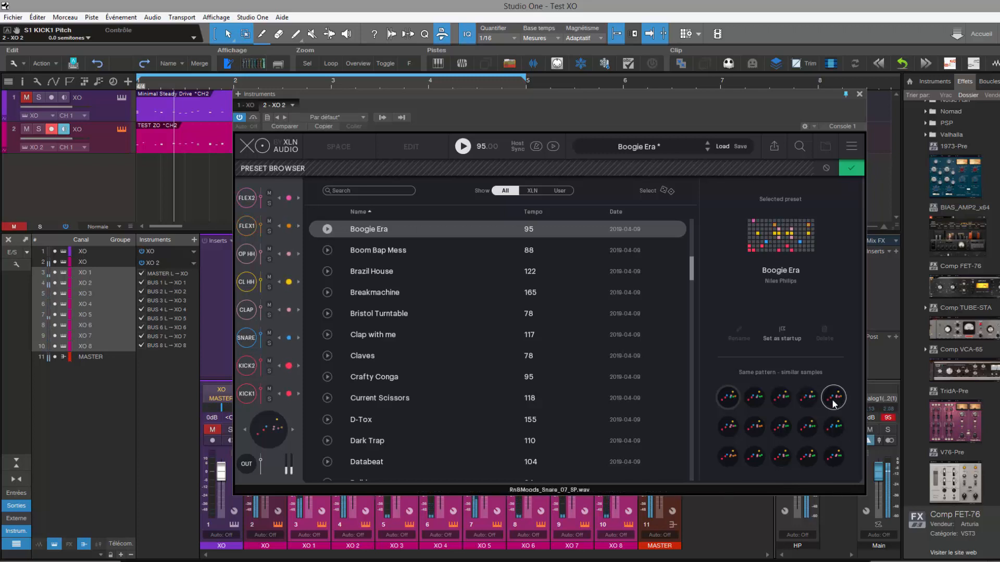
left_click(739, 425)
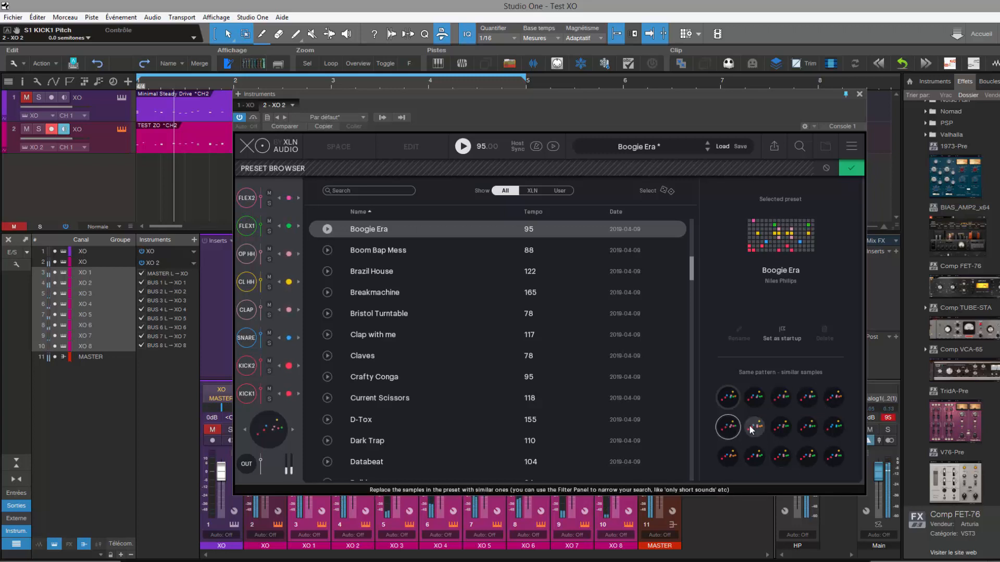
Randomly load the Make My Day preset, show only user presets and load TEST ZO.
mouse_move(691, 268)
left_mouse_down()
mouse_move(693, 230)
mouse_move(683, 323)
mouse_move(684, 251)
left_mouse_up()
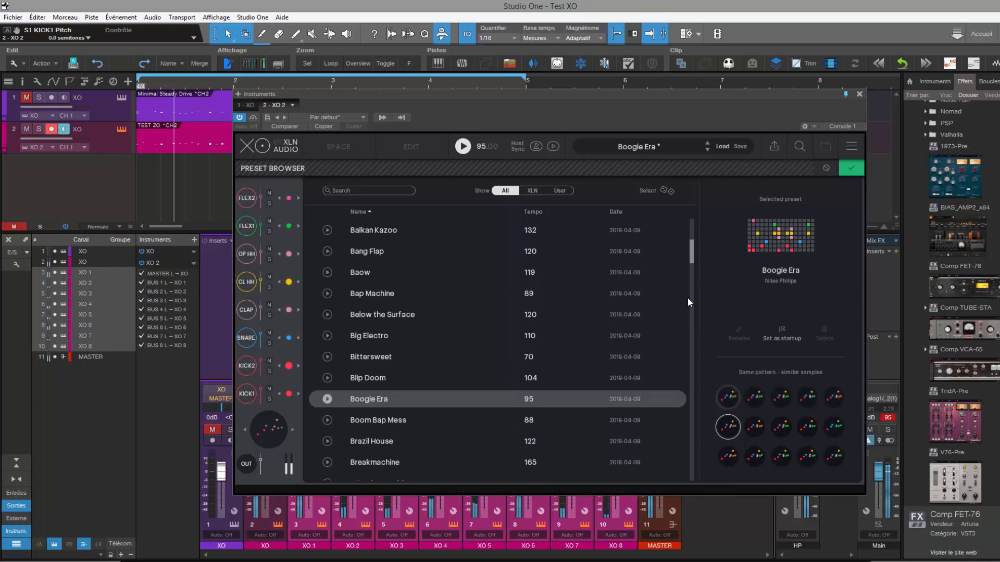
left_click(668, 194)
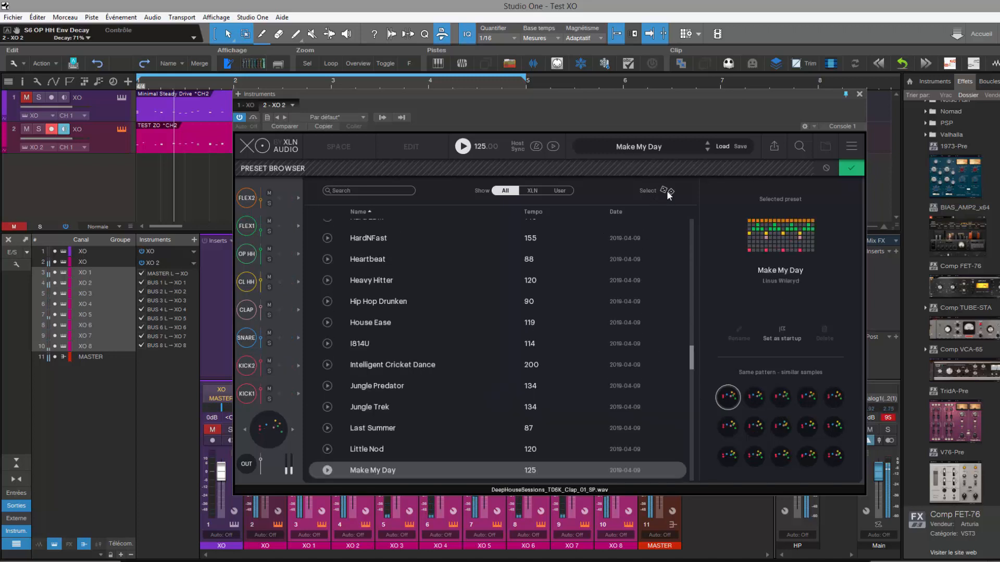
left_click(559, 191)
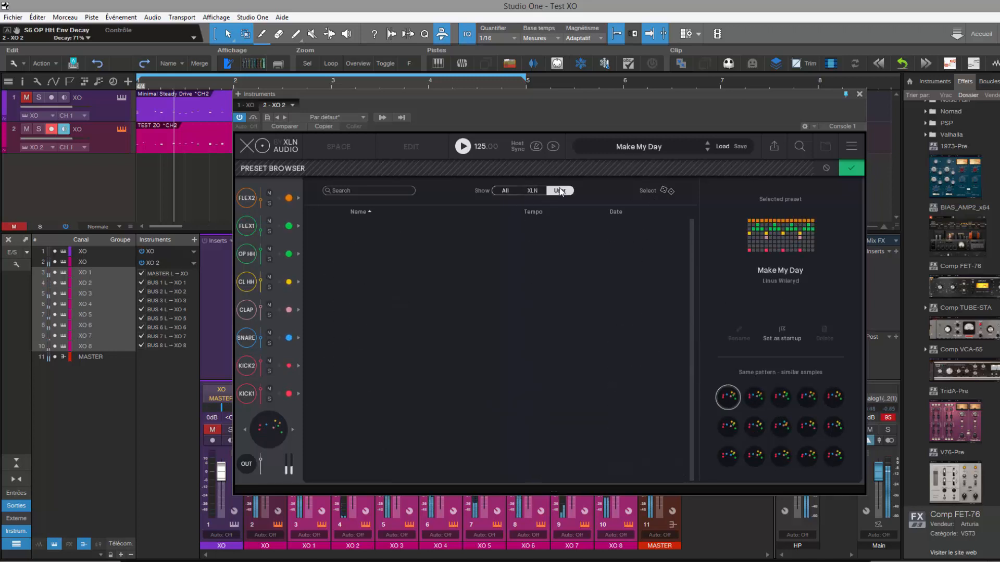
left_click(366, 231)
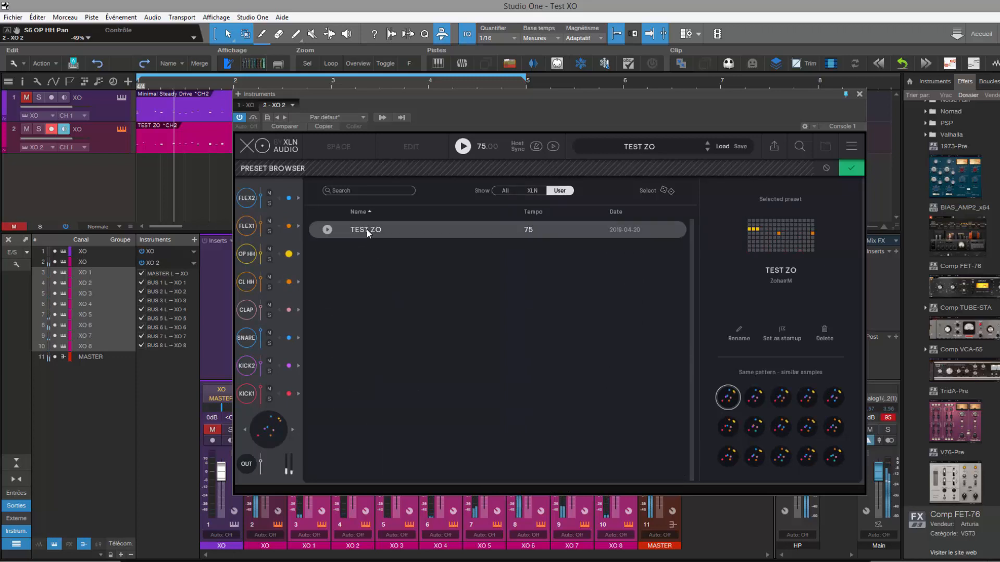
Show only the XLN presets and randomly load Teardrop and Tomorrow.
left_click(532, 191)
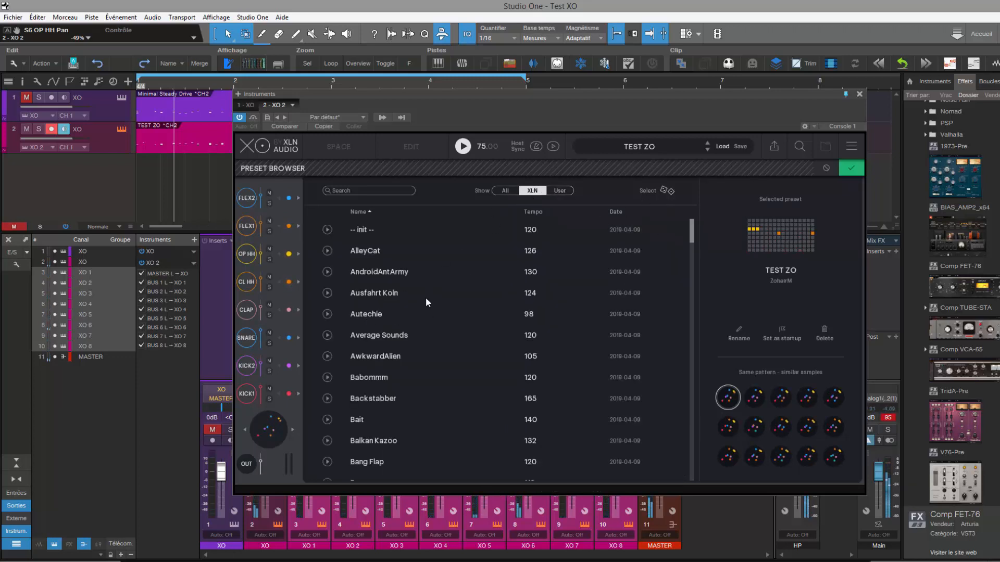
key("Down")
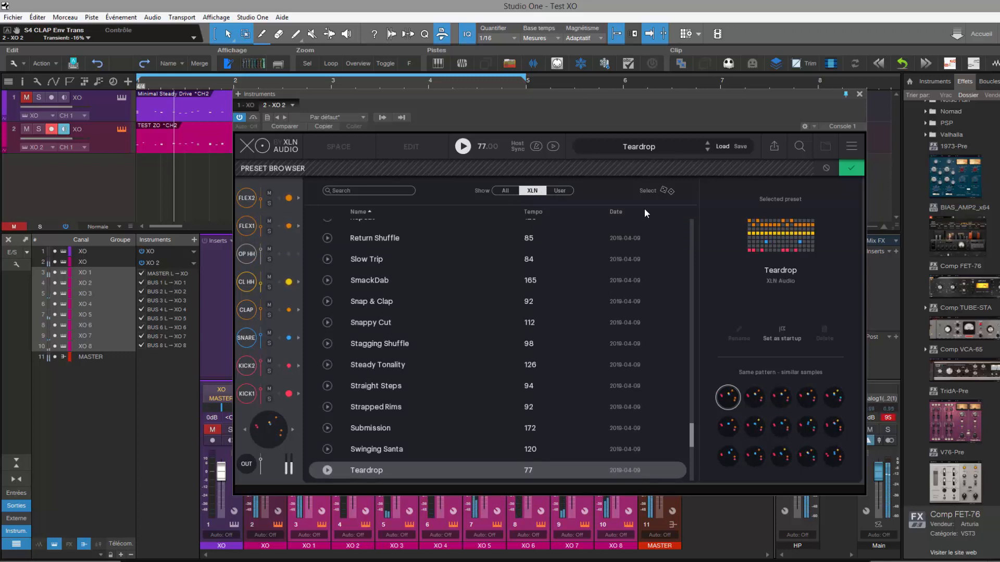
left_click(669, 193)
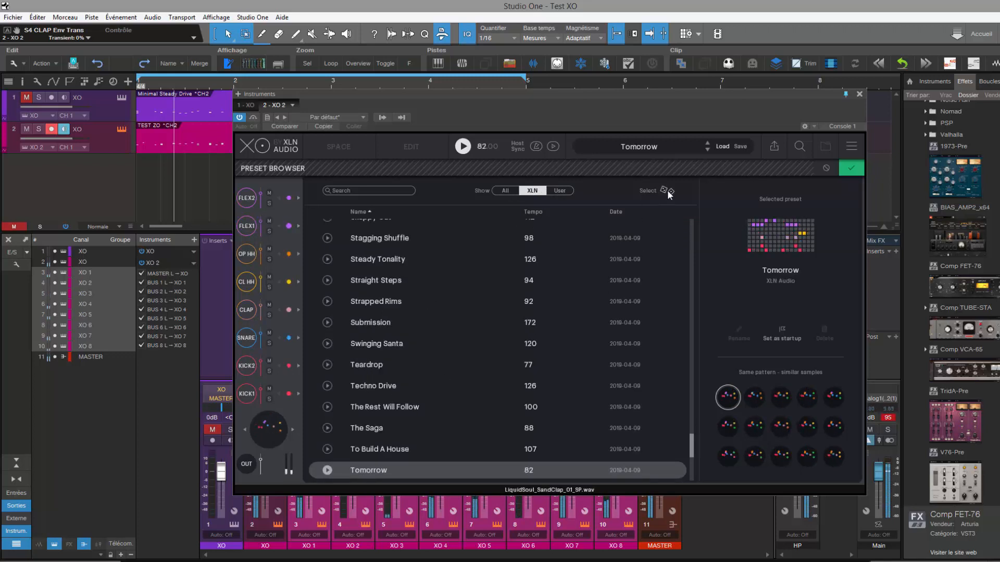
Randomly load the Microhouse, PachydermDanceParty and Average Sounds presets one after another.
left_click(671, 193)
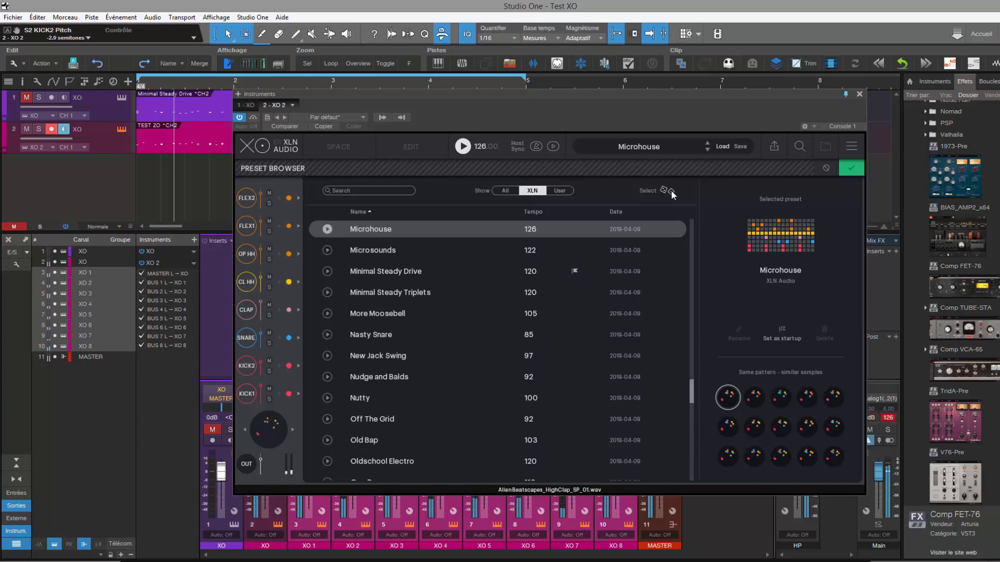
left_click(671, 192)
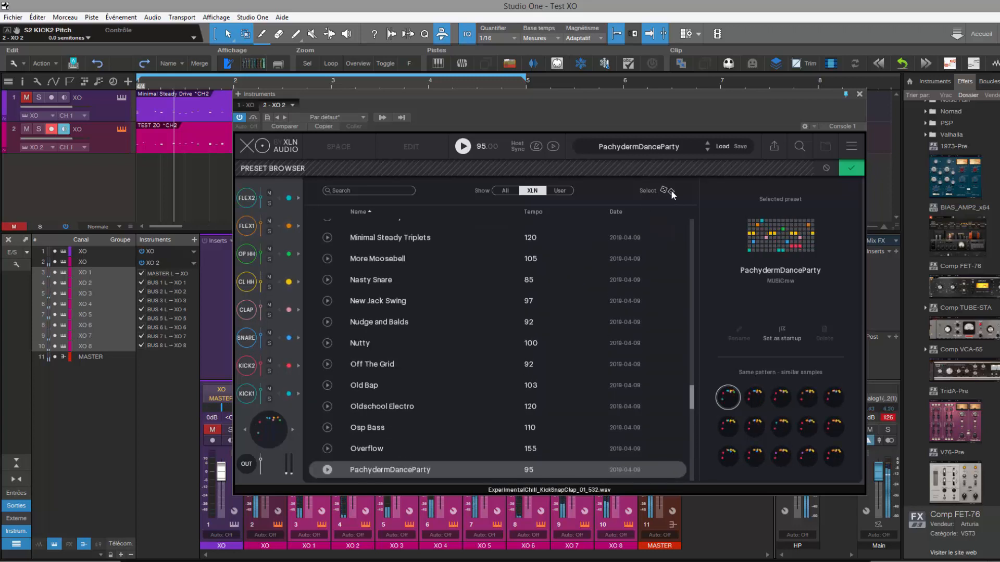
left_click(670, 192)
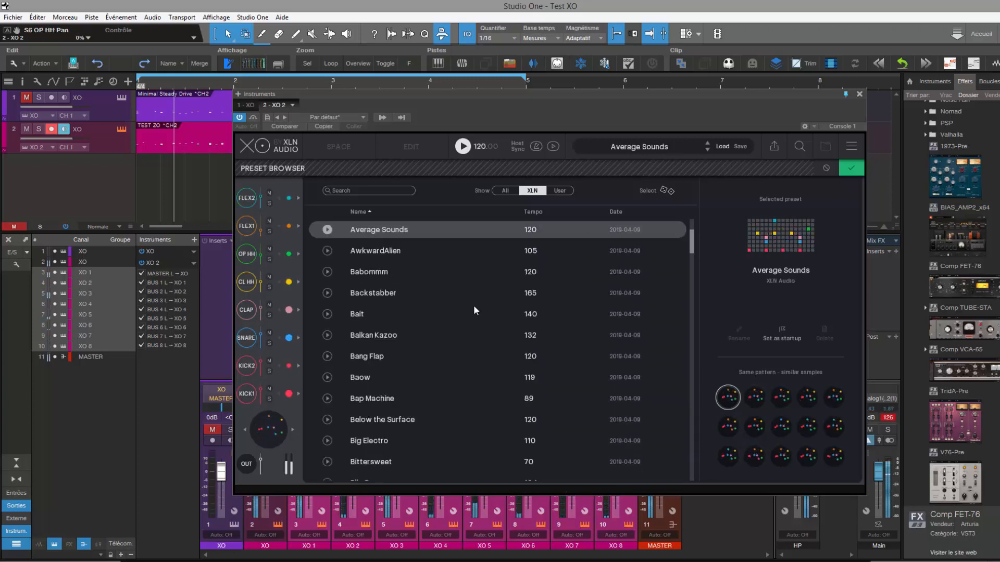
Load the Bap Machine preset and audition the second and third similar-sample variations in the first row.
left_click(381, 397)
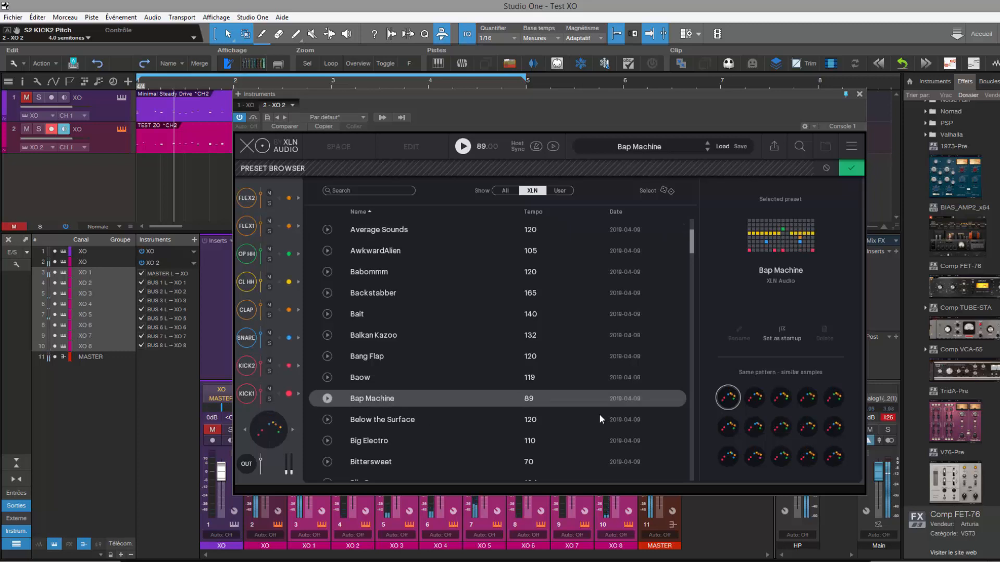
left_click(756, 399)
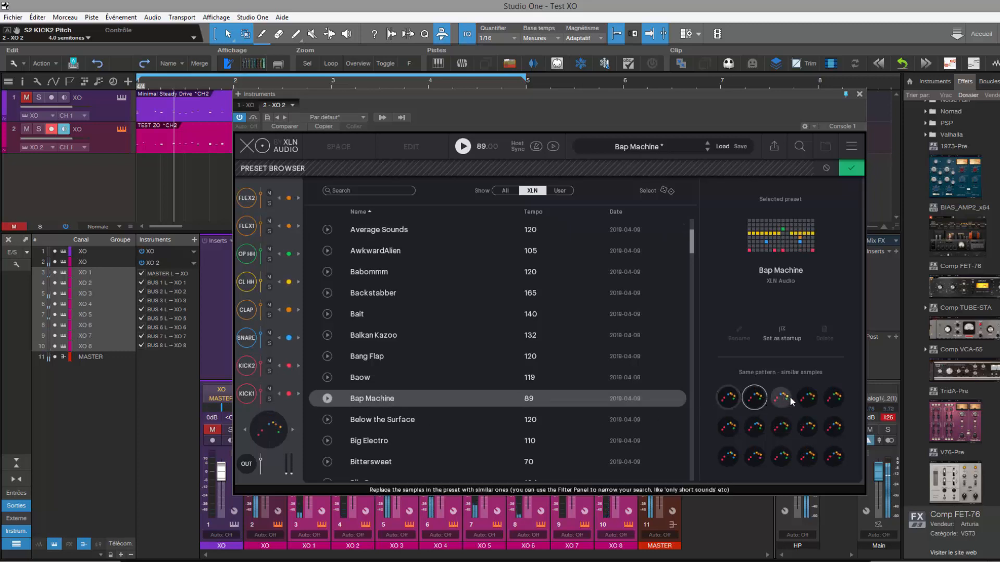
left_click(783, 400)
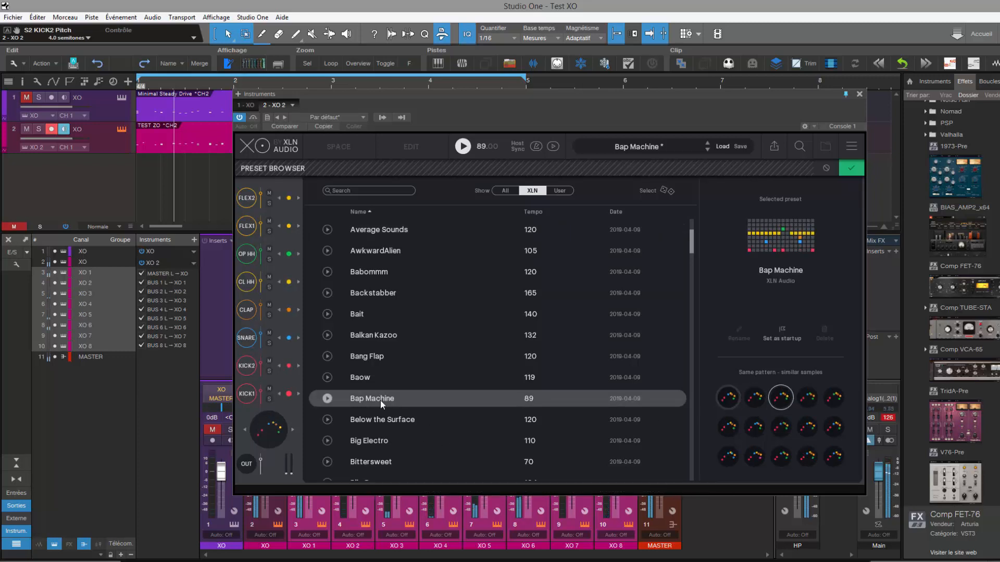
Load the Bait preset and audition its similar-sample variations from the second in the first row to the first in the second row.
left_click(357, 314)
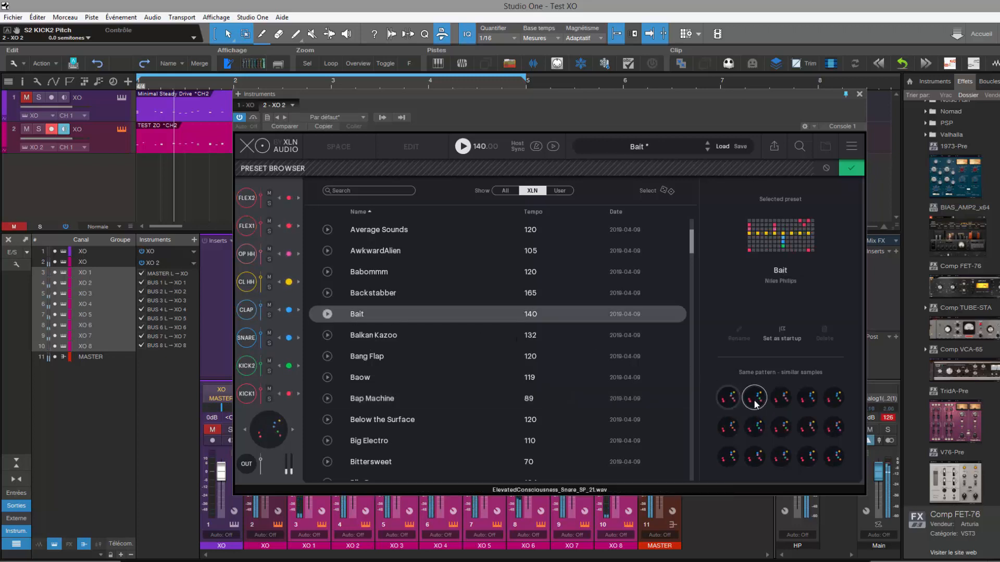
left_click(776, 401)
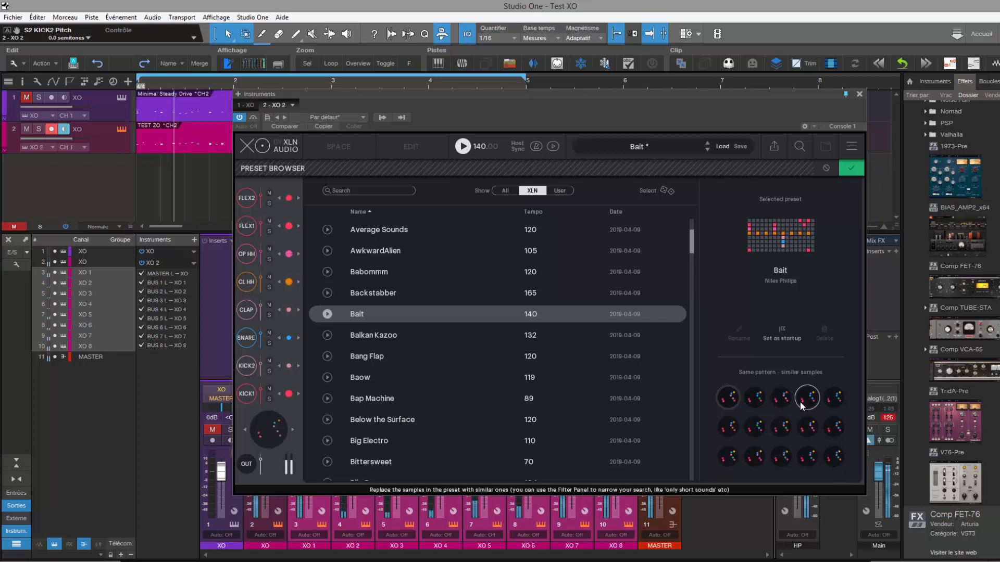
left_click(800, 401)
left_click(829, 400)
left_click(729, 428)
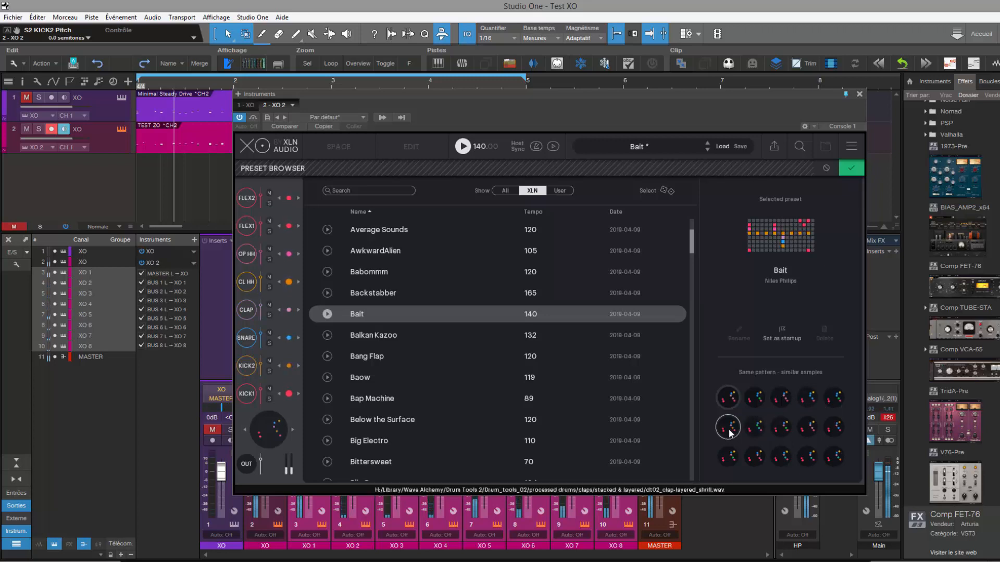
Randomly load Nudge and Balds and Wasted Plastic, compare Wasted Plastic's second and third variations, and accept the second.
left_click(673, 192)
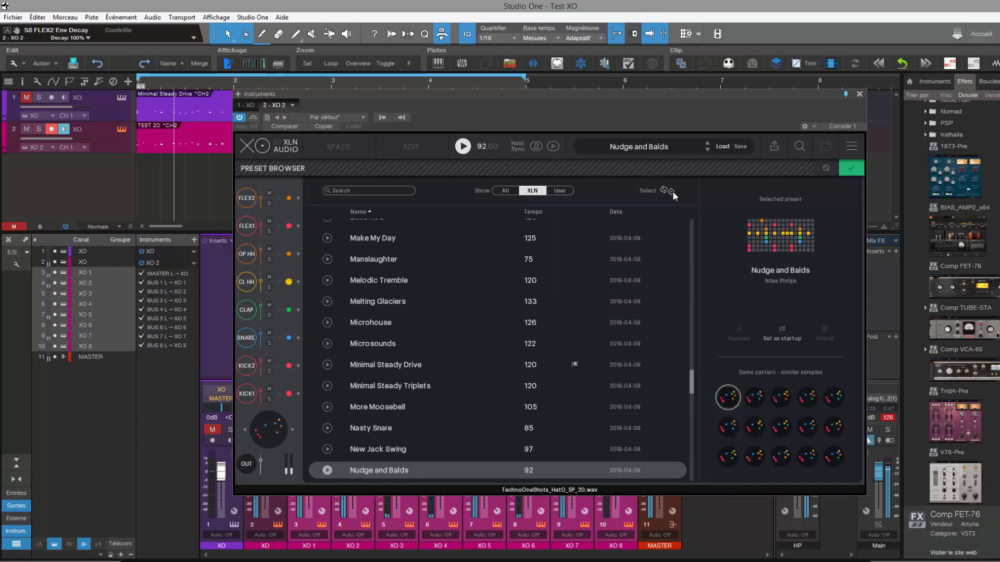
left_click(673, 192)
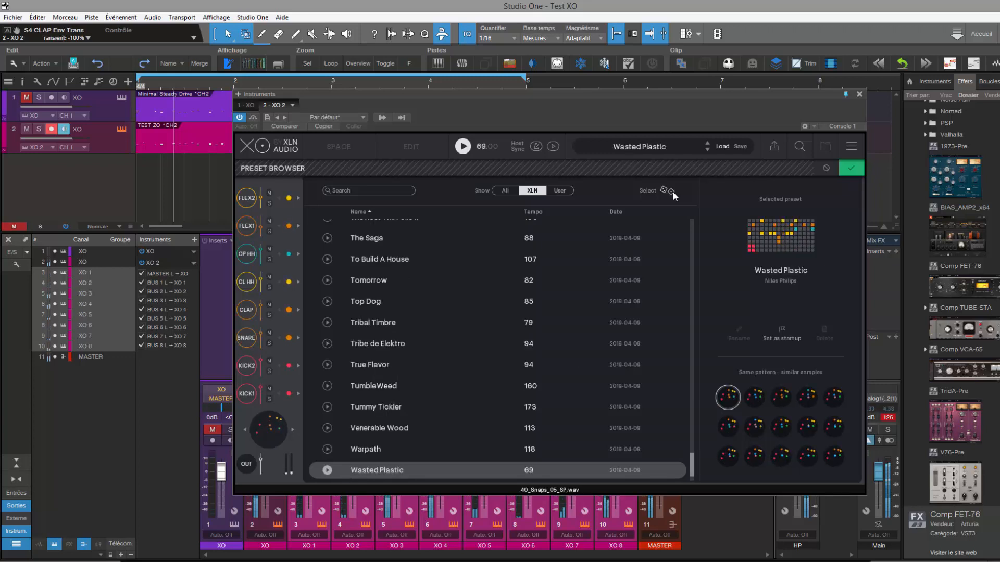
left_click(761, 397)
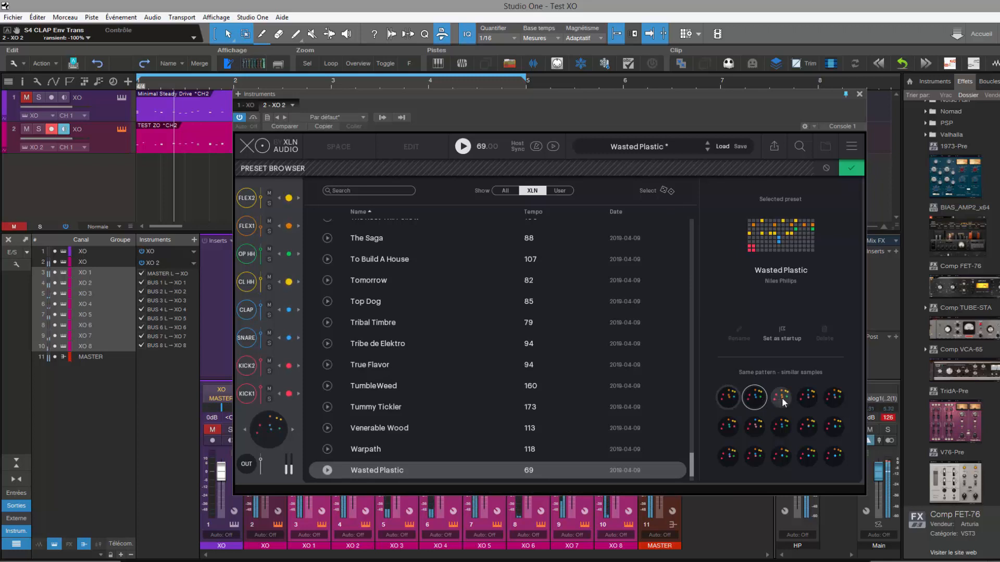
left_click(783, 402)
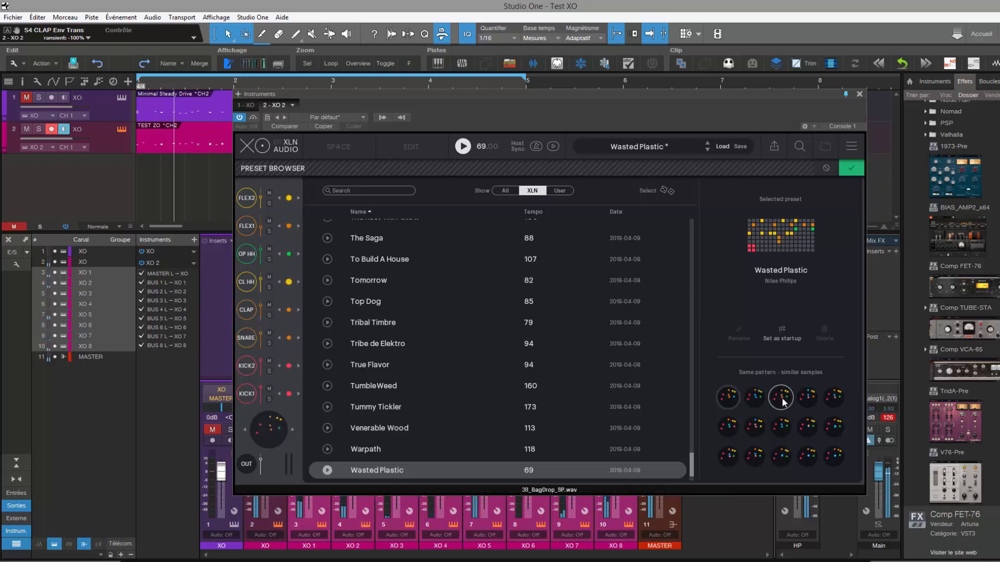
left_click(752, 398)
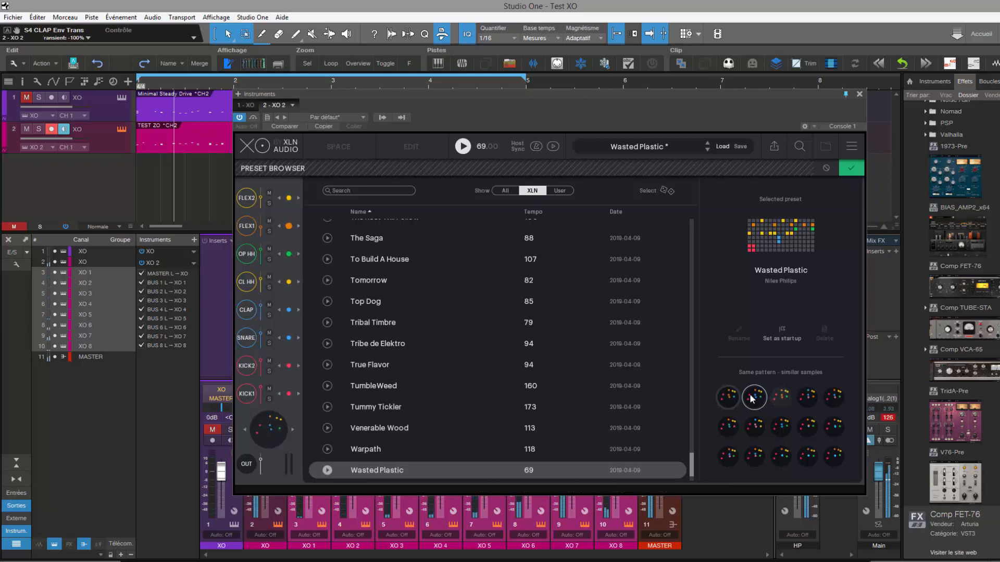
left_click(849, 168)
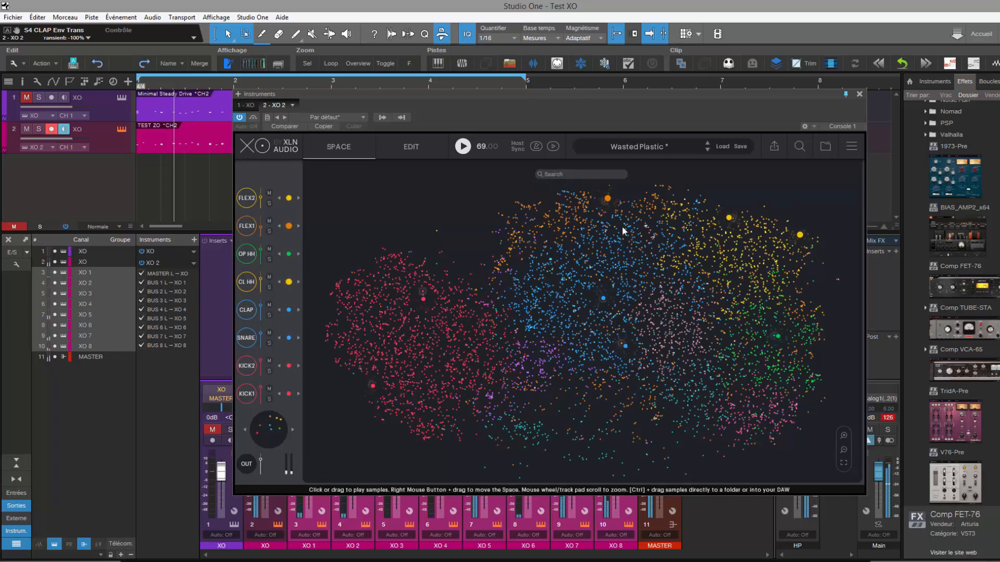
Randomize all lane patterns five times in the Beat Combiner, and return every lane to its original pattern.
left_click(401, 147)
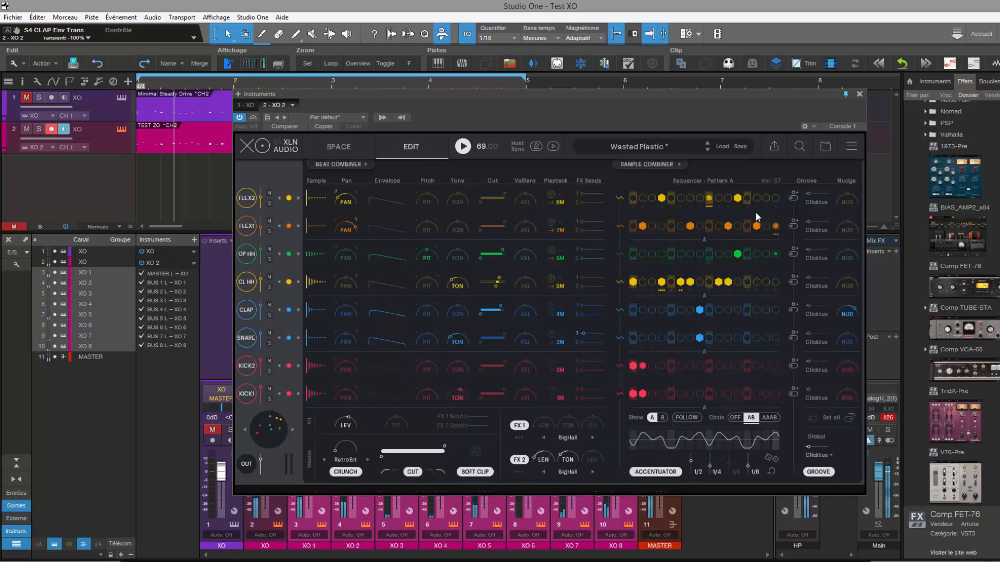
left_click(341, 169)
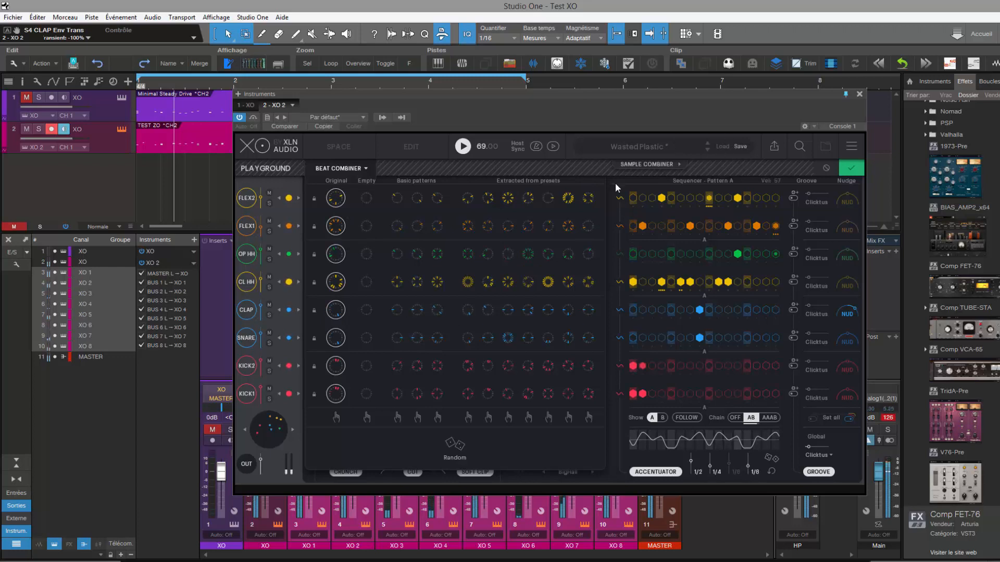
left_click(455, 445)
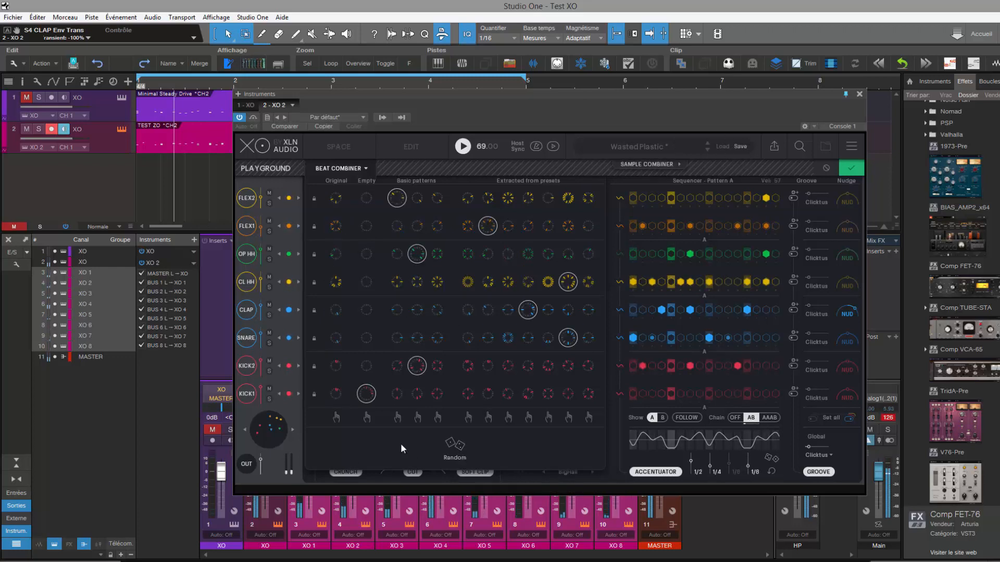
left_click(453, 447)
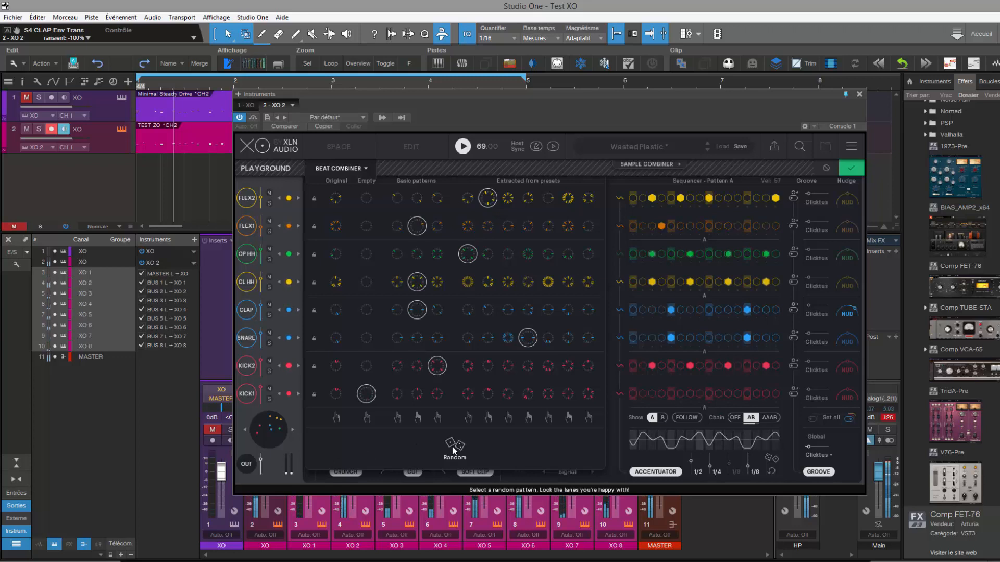
left_click(455, 447)
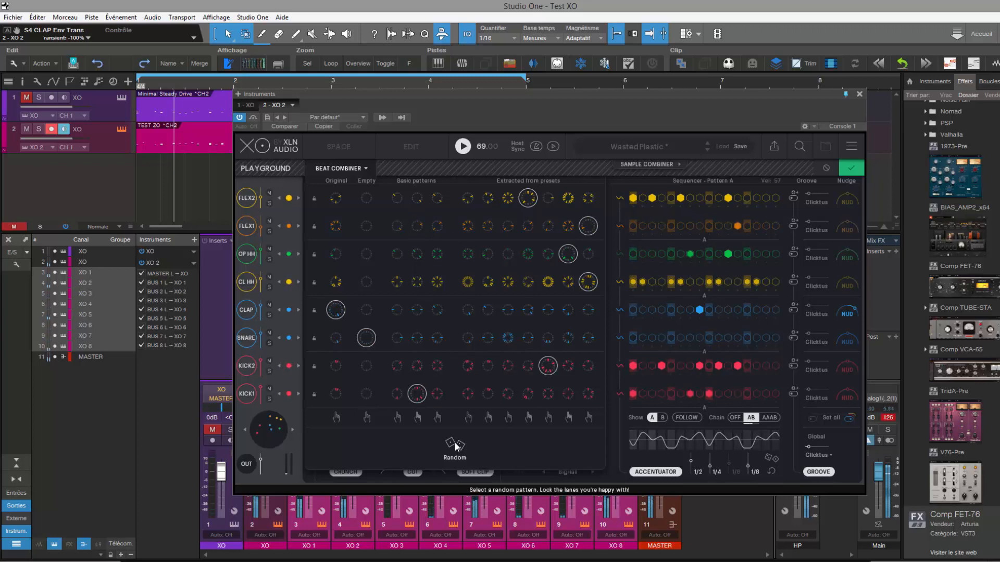
left_click(454, 446)
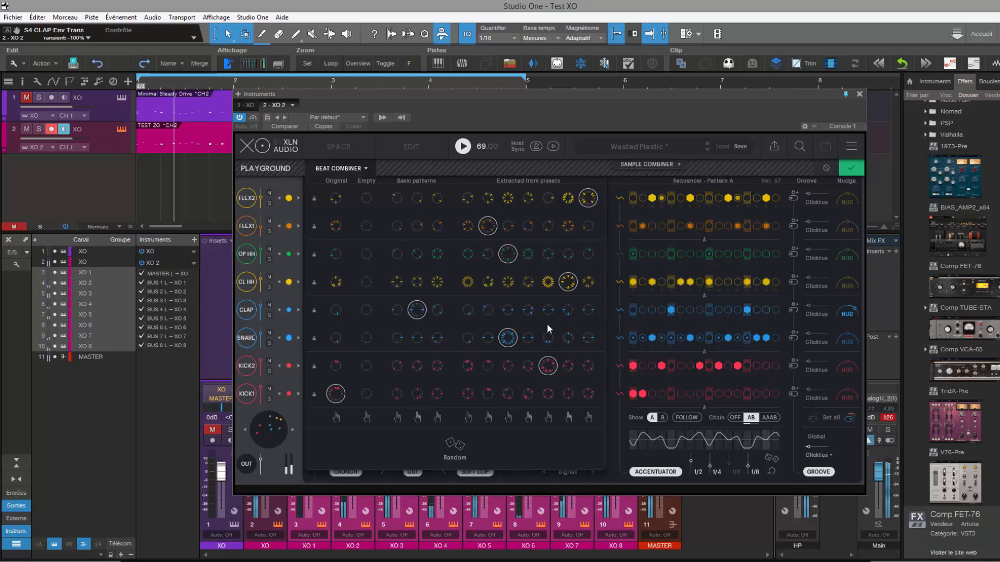
left_click(454, 446)
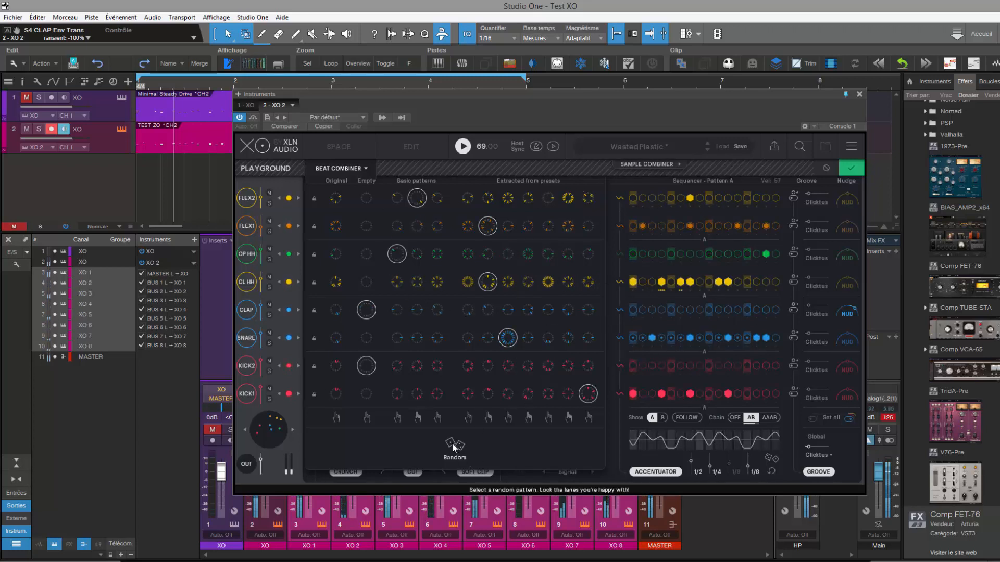
left_click(336, 415)
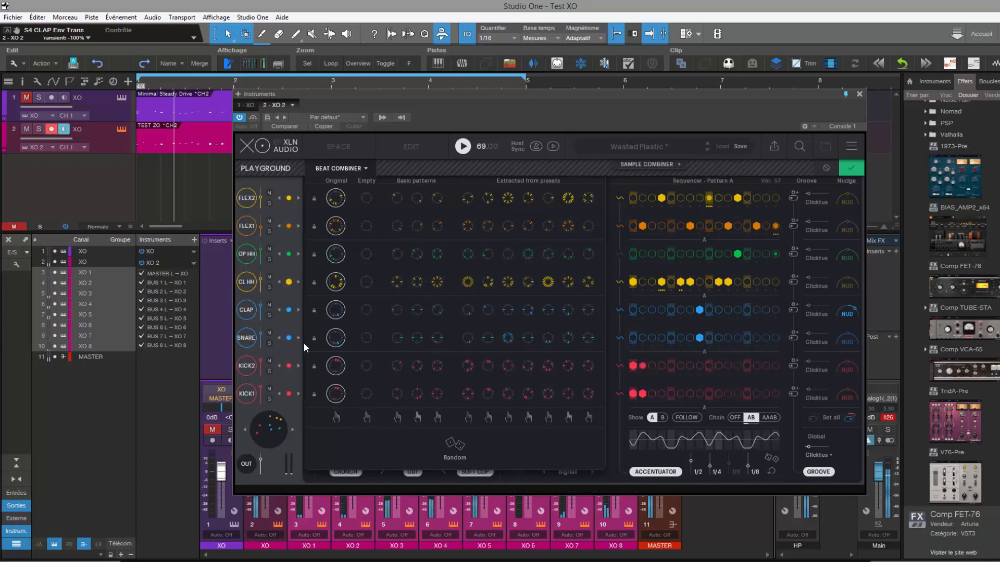
Switch to the next similar kit, try preset-extracted patterns on KICK1 (third), SNARE (fourth) and CL HH (first), and discard the Beat Combiner changes.
left_click(292, 429)
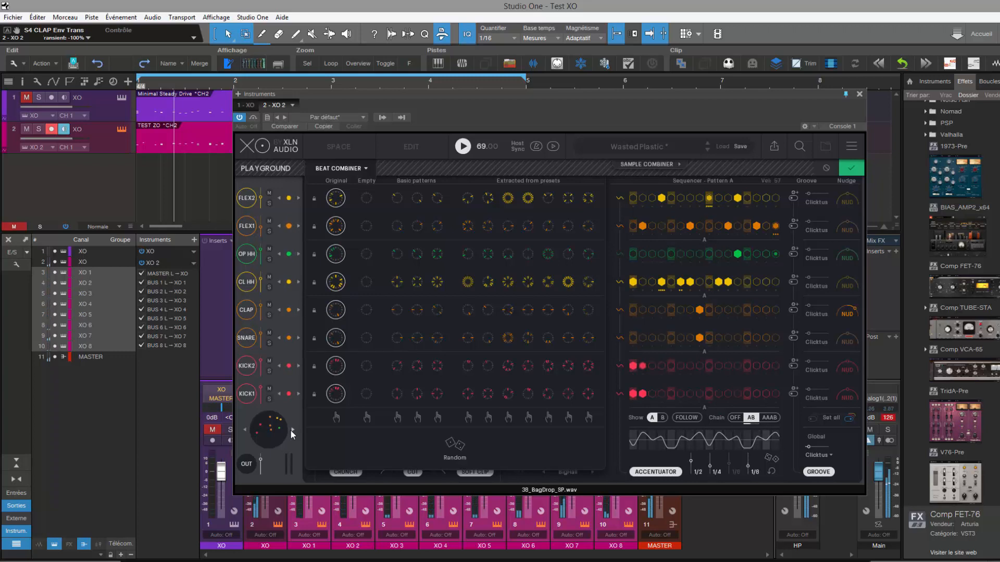
left_click(467, 393)
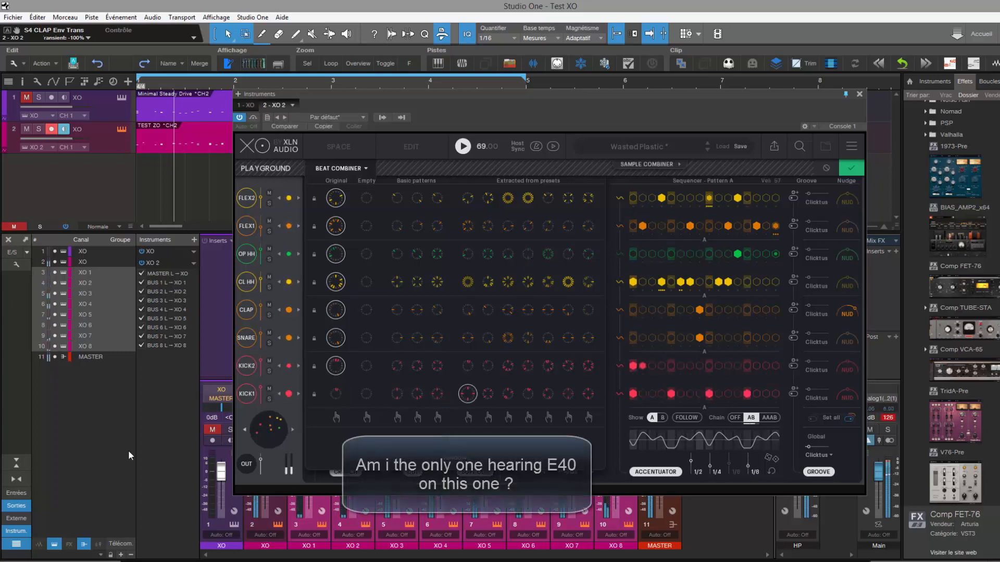
left_click(508, 395)
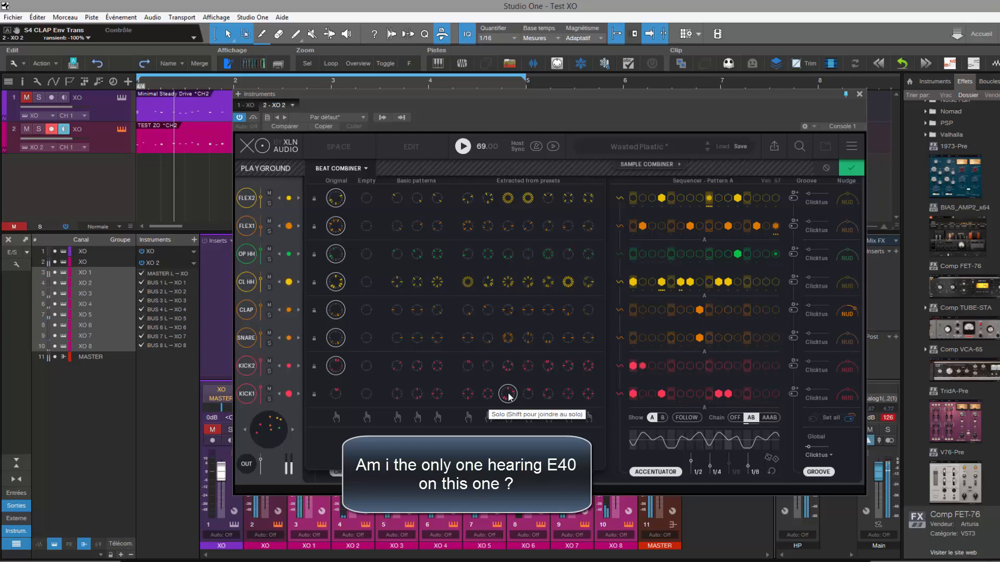
left_click(508, 338)
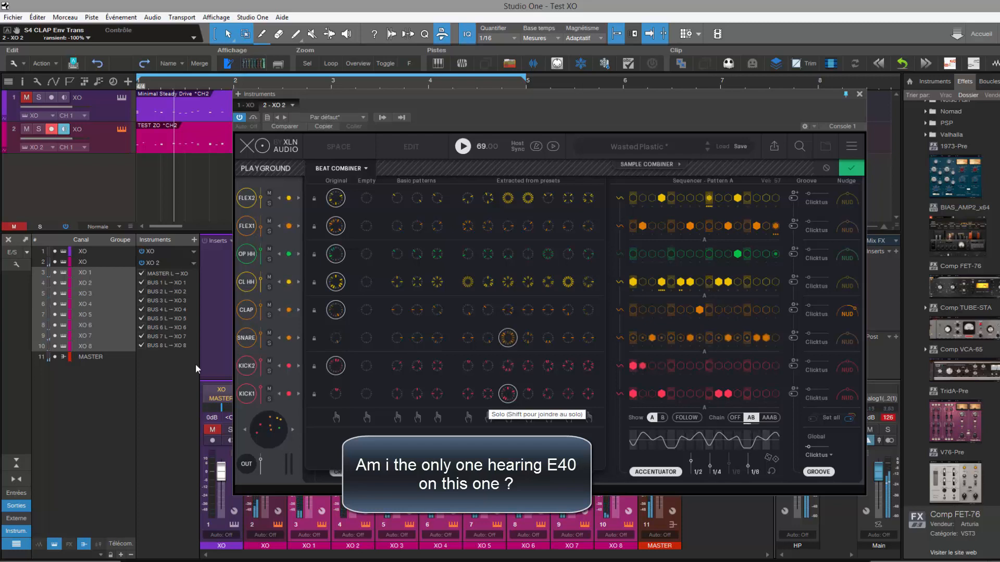
left_click(469, 282)
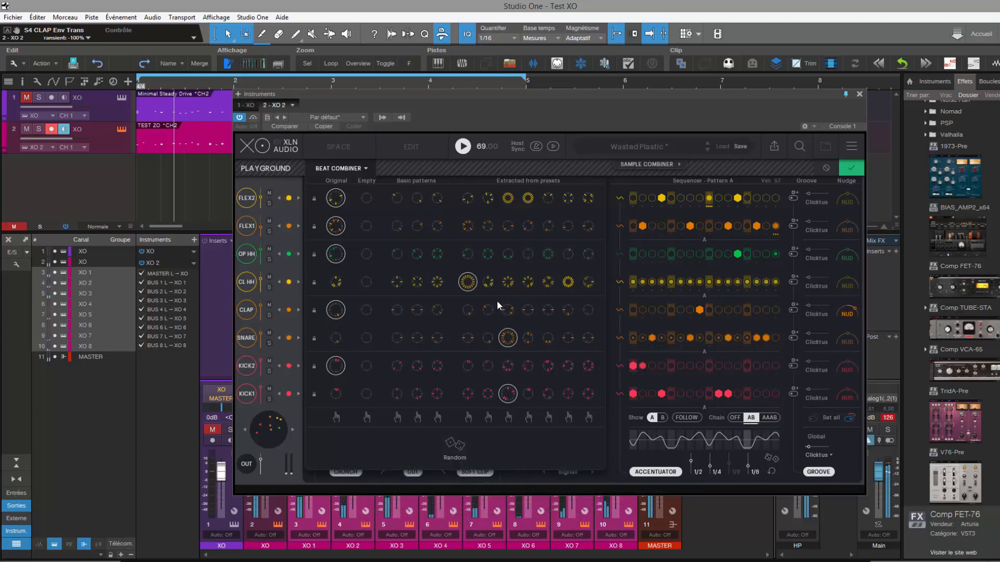
left_click(535, 337)
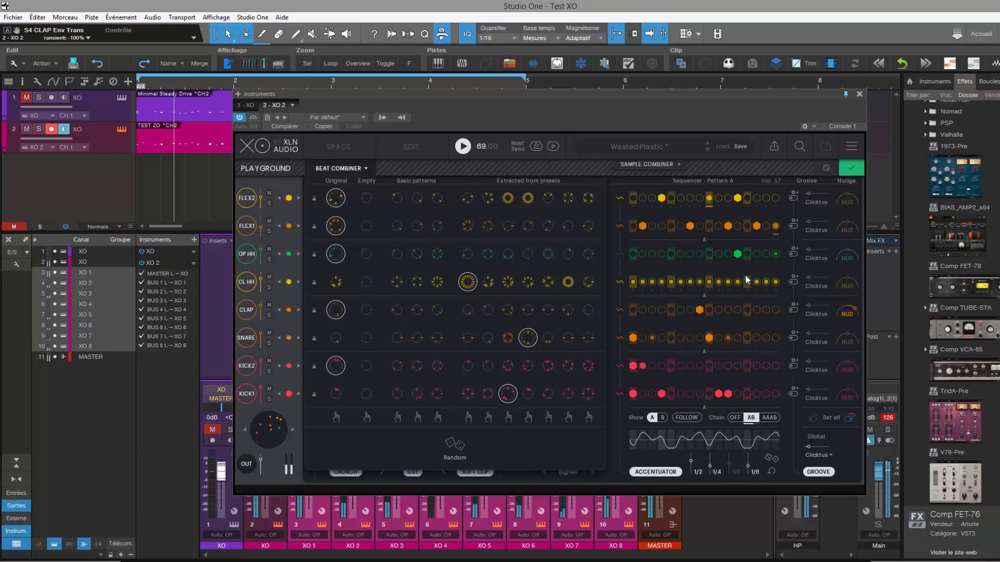
left_click(826, 167)
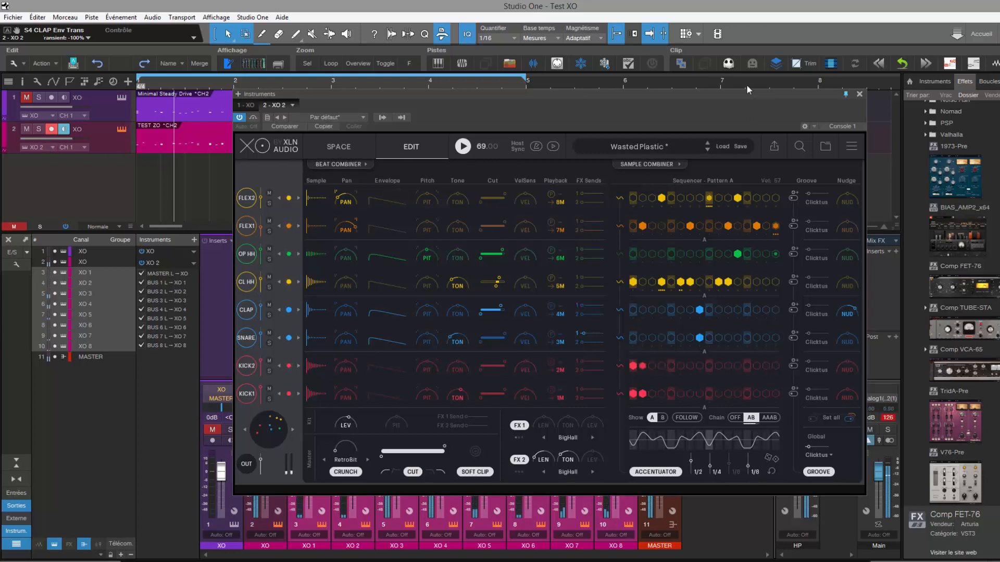
Move the instrument window off the mixer faders and lower the MASTER channel's volume to -29.9 dB.
left_click_drag(746, 94, 623, 51)
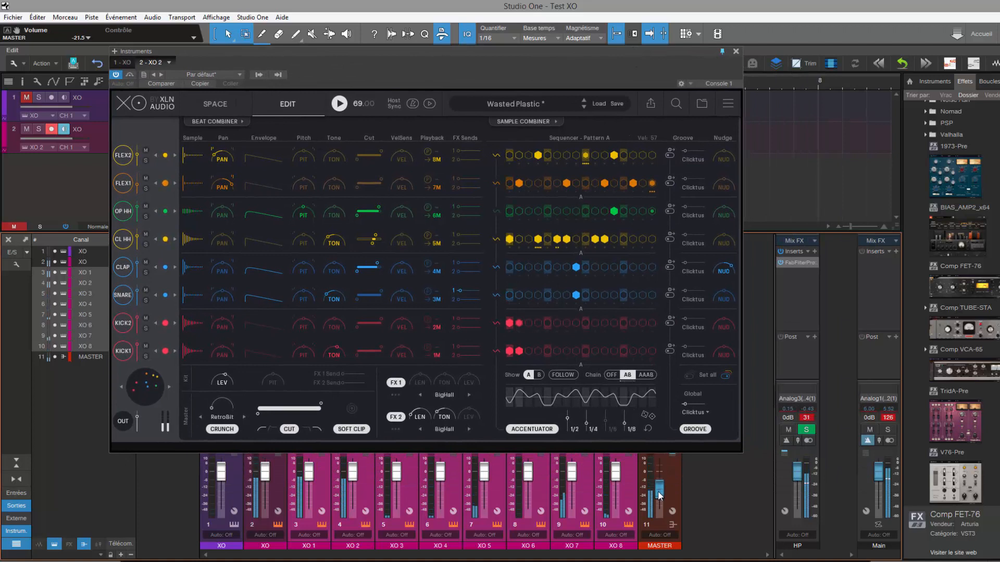
left_click_drag(659, 495, 659, 499)
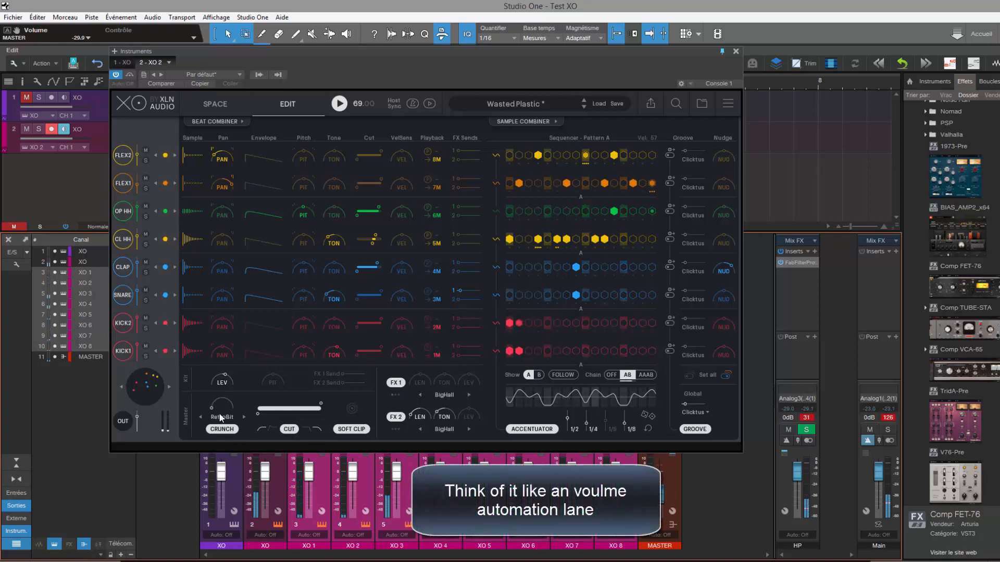
Load the True Flavor preset and reset the MASTER channel's volume to 0 dB.
left_click(559, 102)
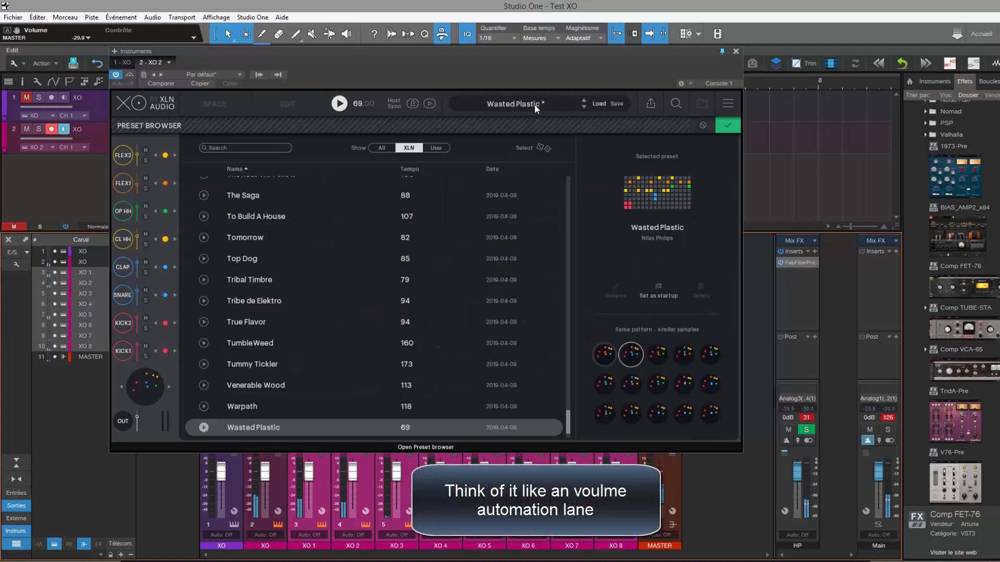
left_click(252, 318)
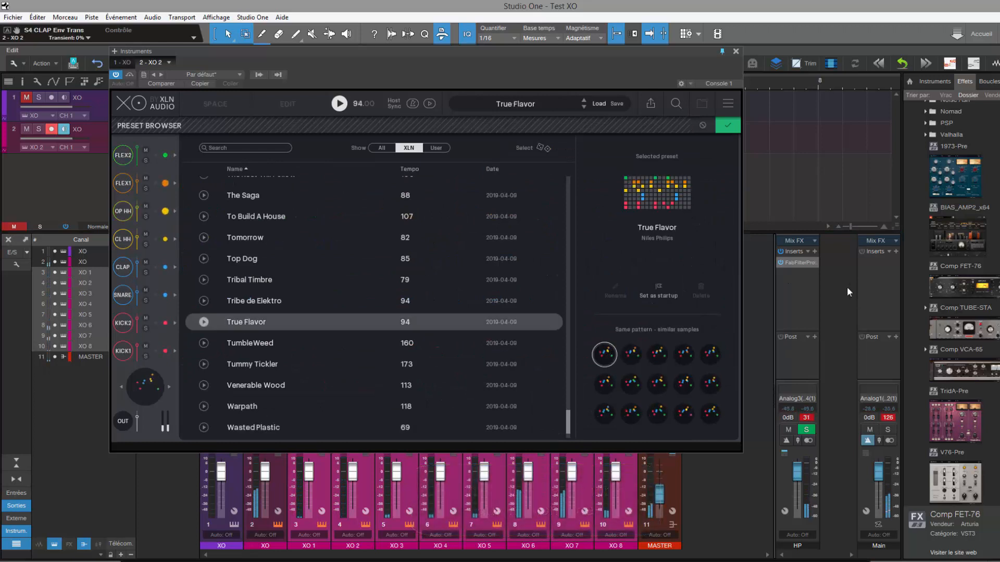
left_click(662, 494, "ctrl")
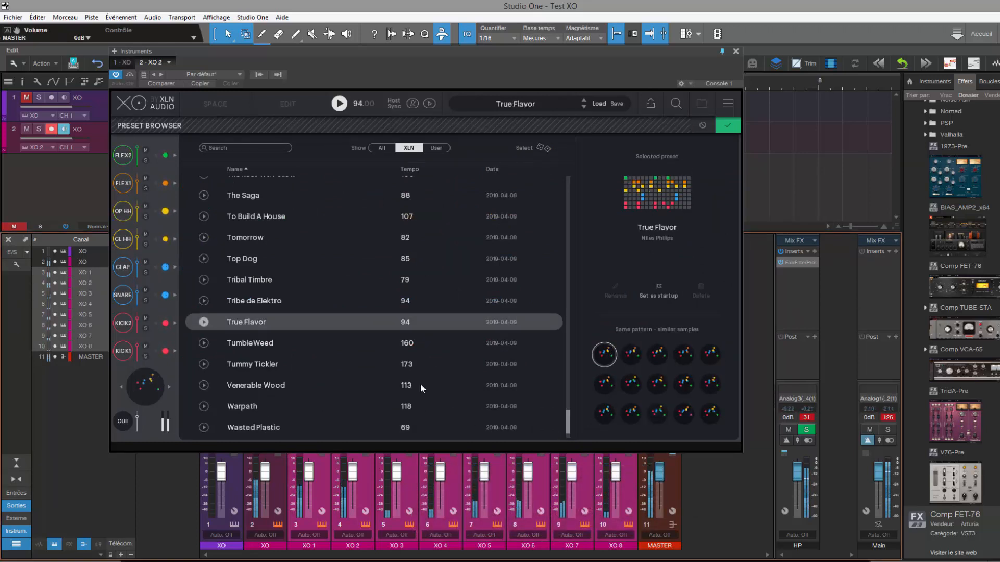
Load the TumbleWeed preset, and switch the master Soft Clip off and back on.
left_click(259, 344)
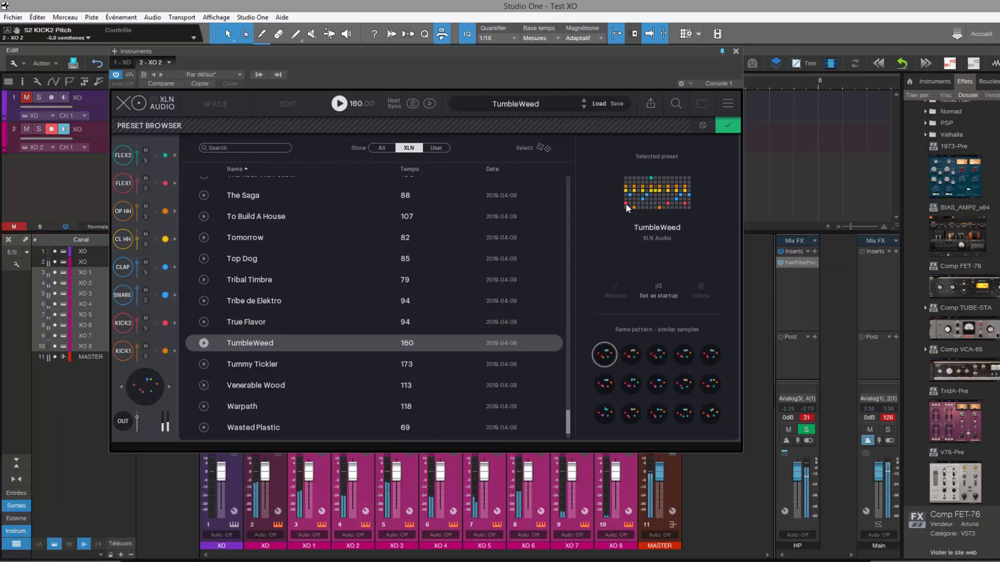
left_click(736, 126)
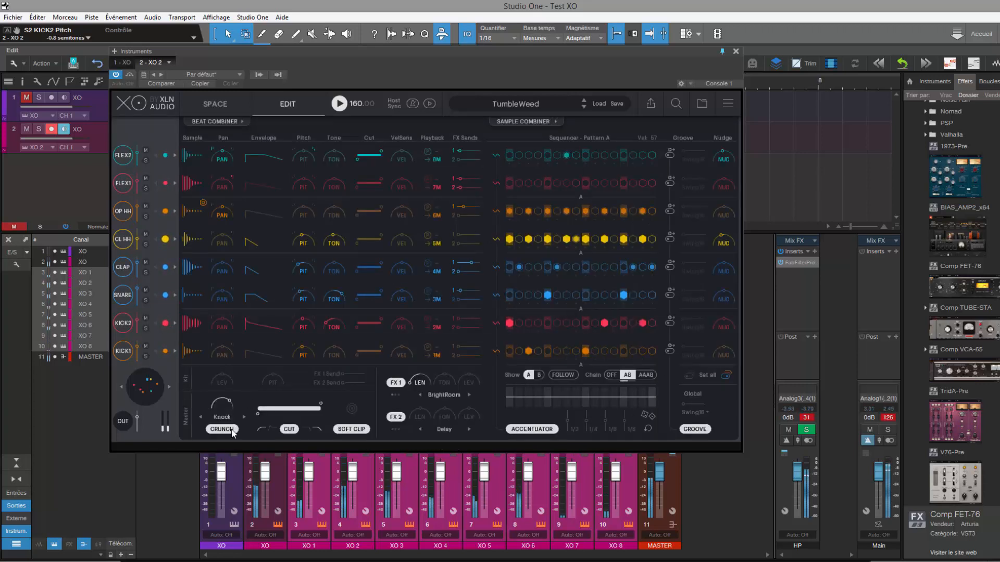
left_click(351, 428)
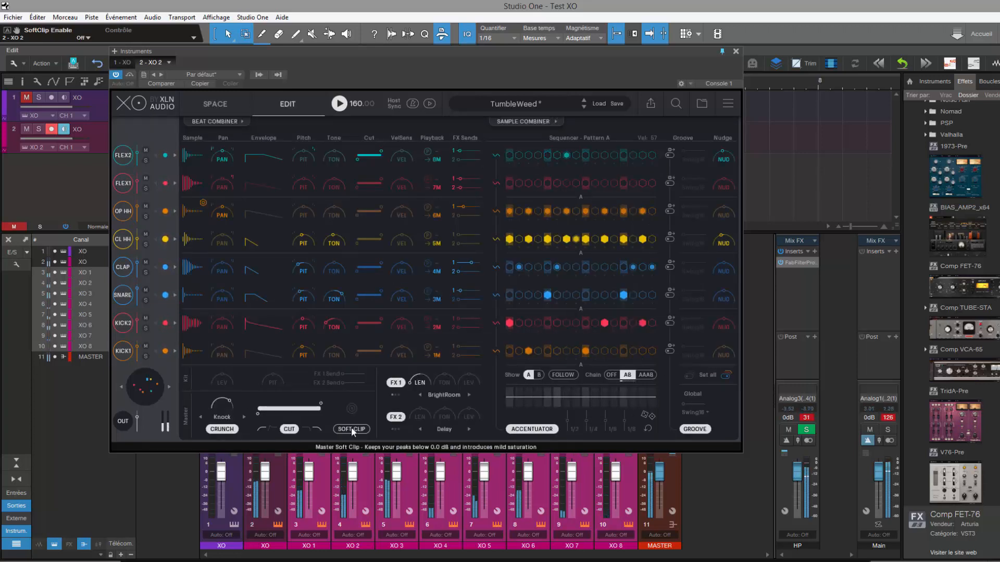
left_click(351, 428)
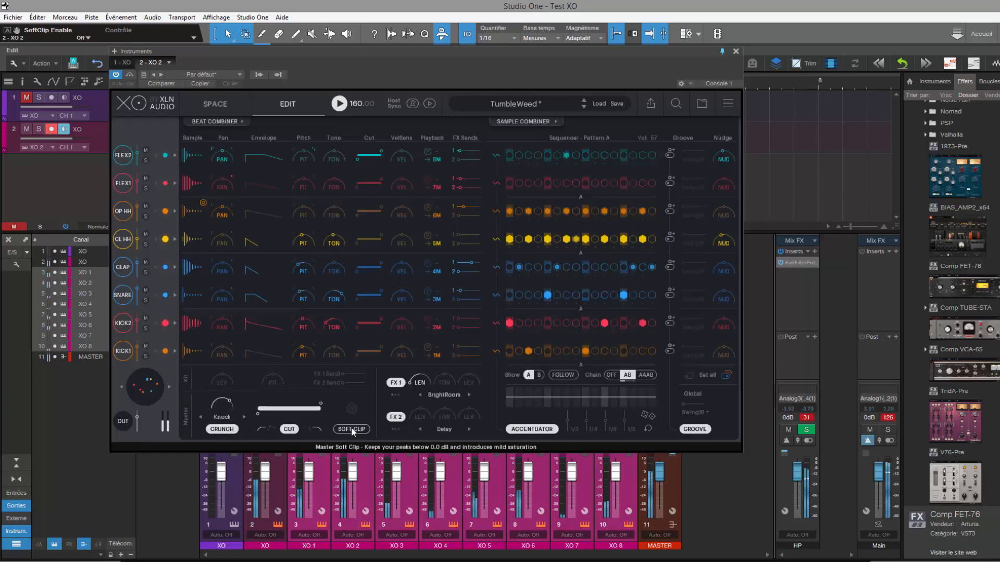
Raise the master Crunch amount to 100%, try the More 808 type, and set the type to Degrade.
left_click_drag(230, 404, 226, 361)
left_click(244, 417)
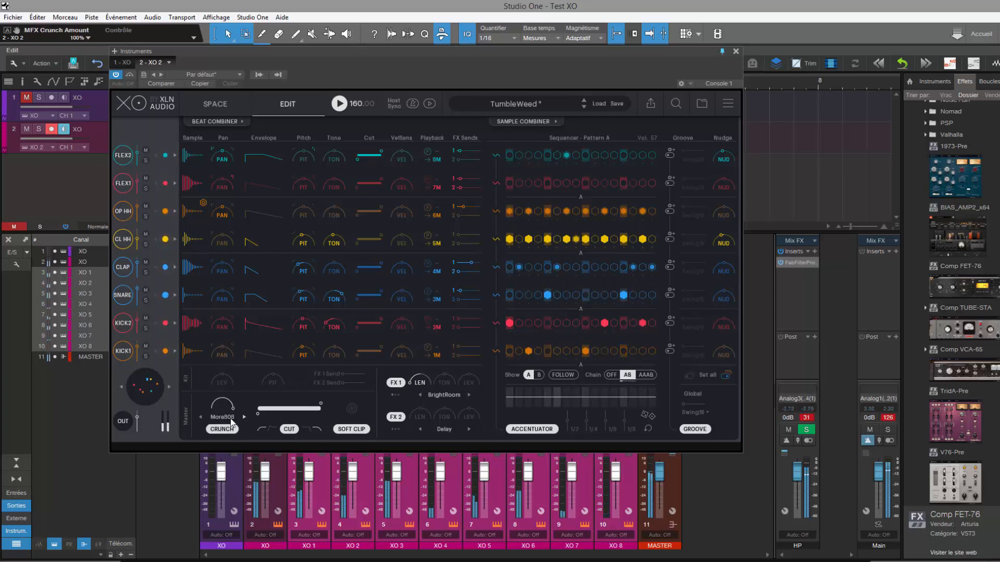
left_click(225, 418)
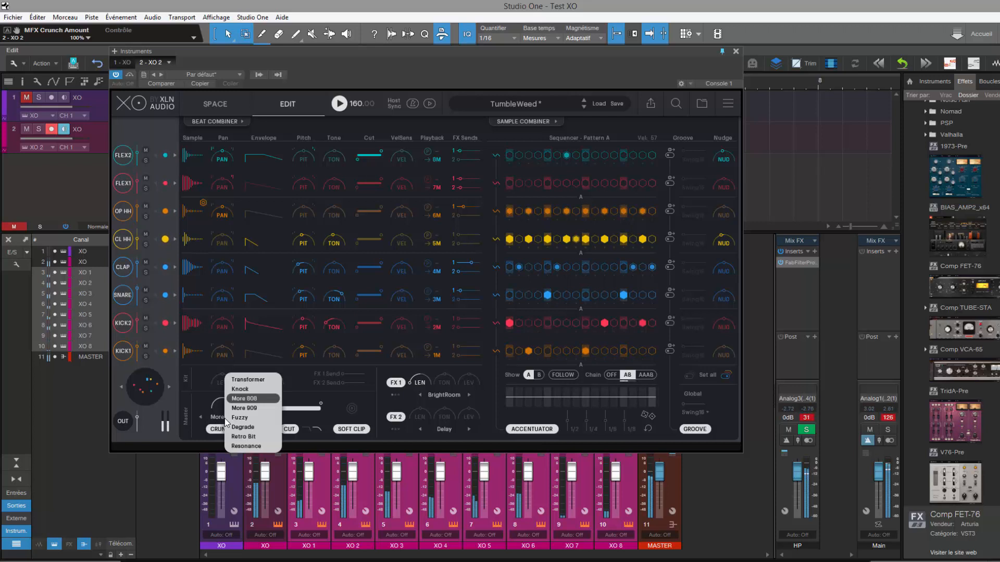
left_click(250, 428)
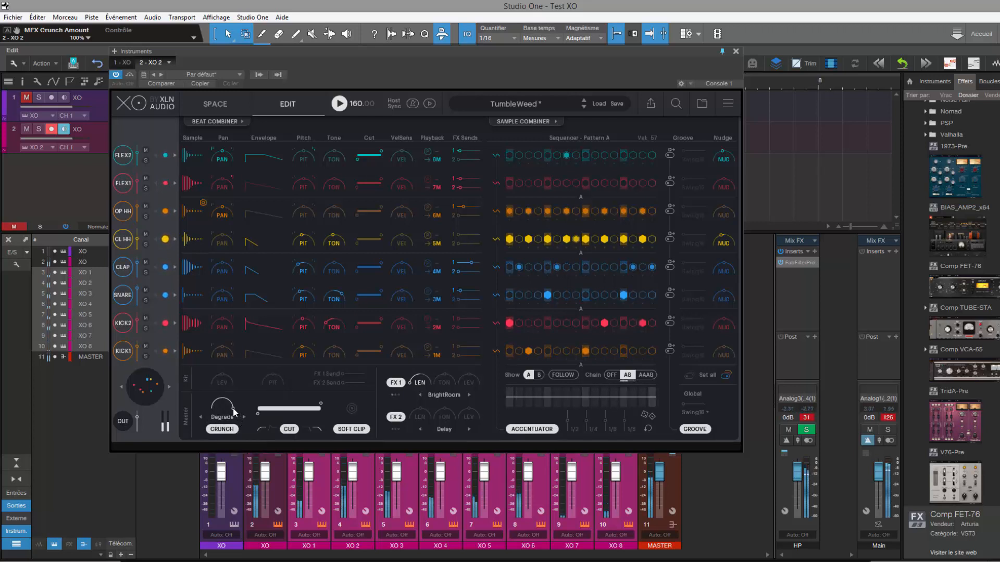
mouse_move(234, 411)
left_mouse_down()
mouse_move(202, 480)
mouse_move(227, 398)
left_mouse_up()
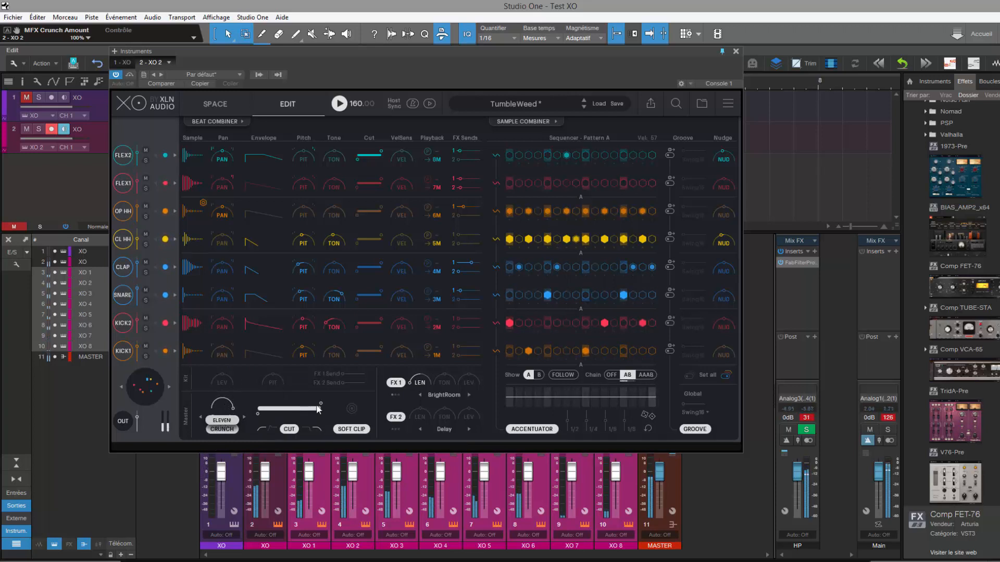
Try the master high cut in Hard and Soft modes, returning it to 20000 Hz, and toggle the Soft Clip.
left_click_drag(316, 405, 352, 412)
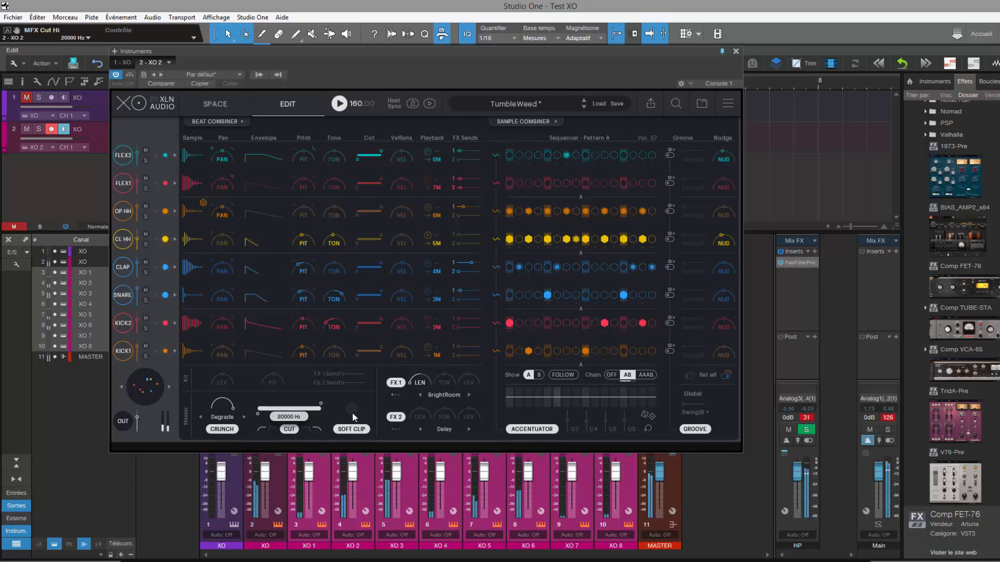
left_click(311, 430)
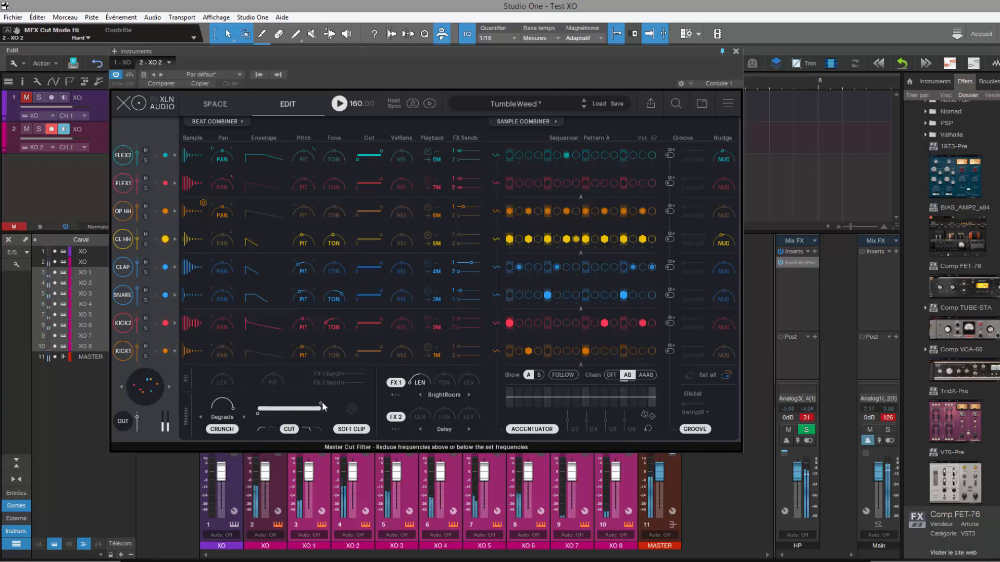
left_click_drag(322, 406, 423, 397)
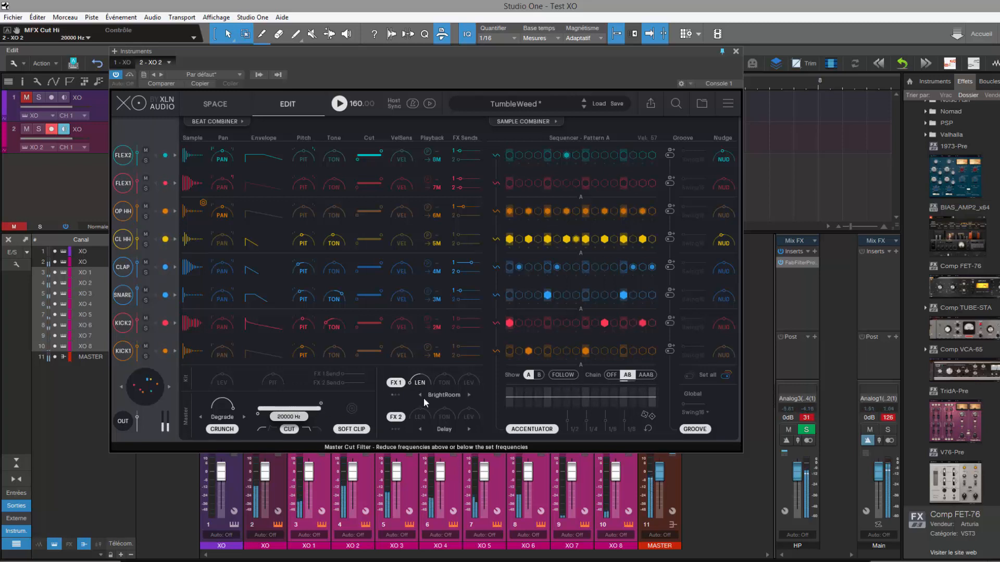
left_click(314, 428)
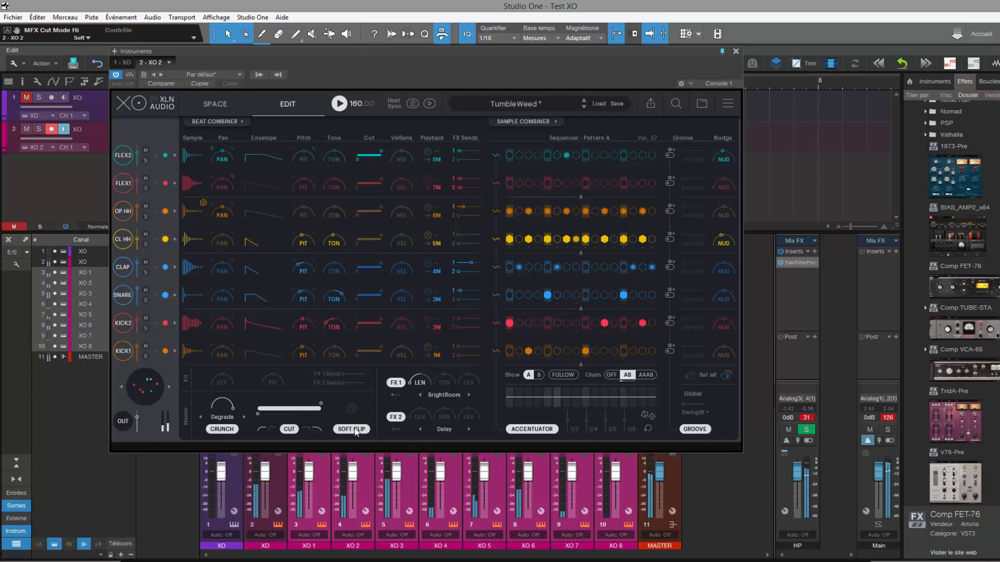
left_click(355, 430)
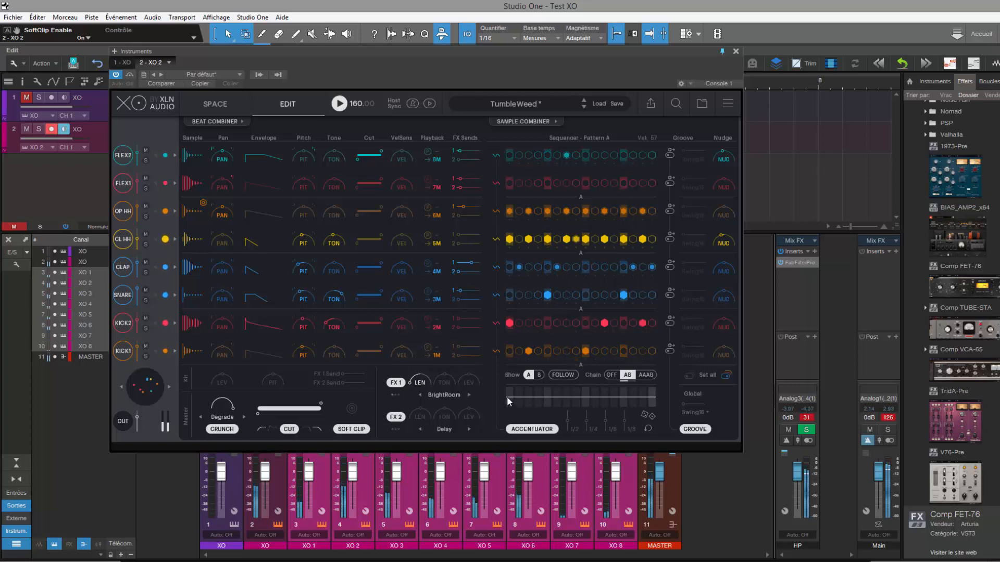
Randomize the Accentuator sliders, reset them, and randomize them three more times.
left_click(647, 415)
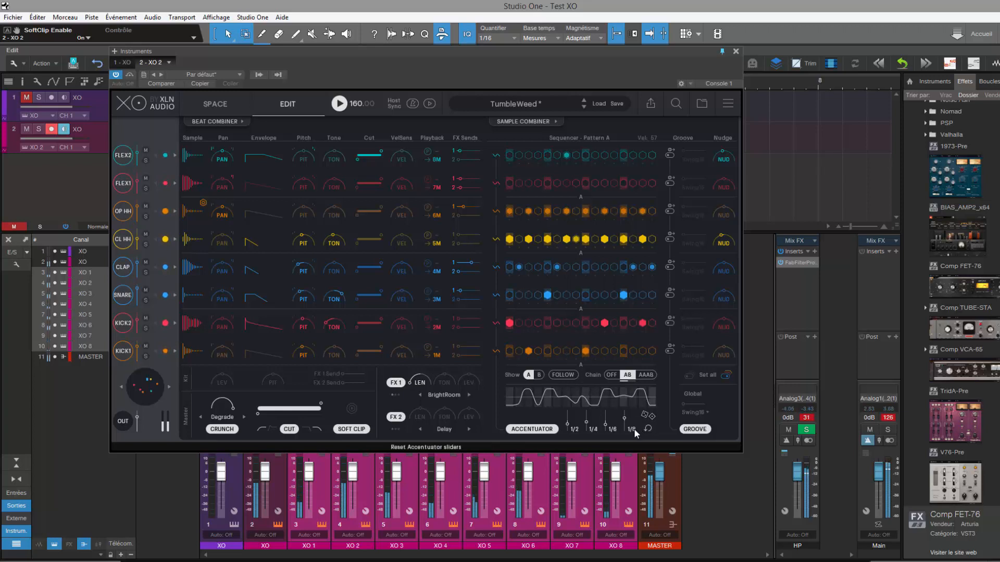
left_click(648, 428)
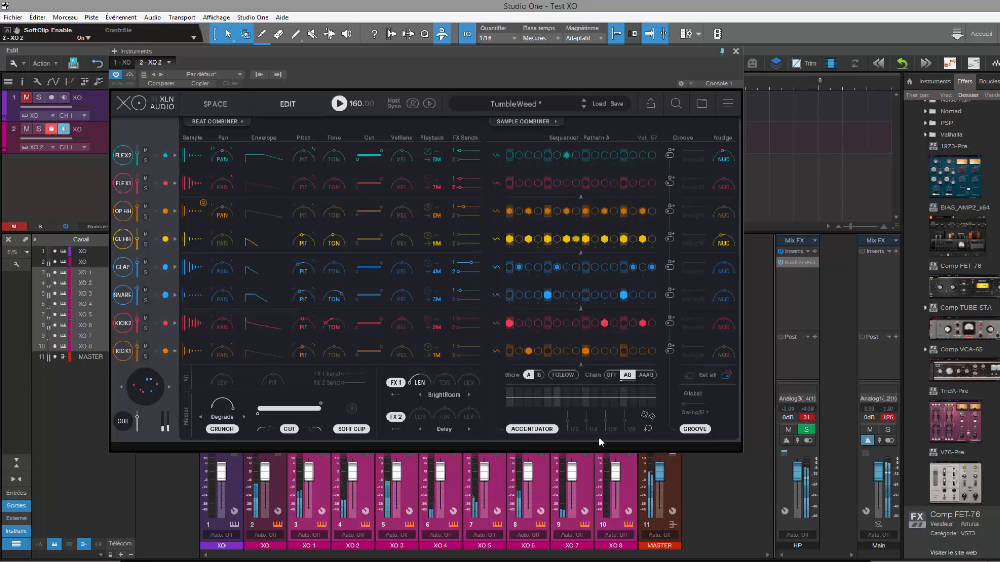
left_click(651, 413)
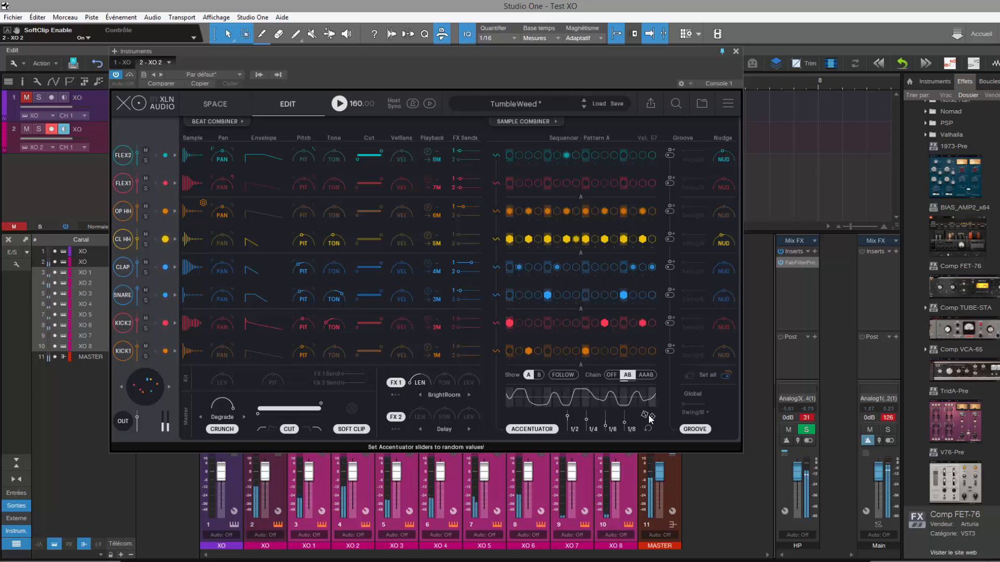
left_click(645, 416)
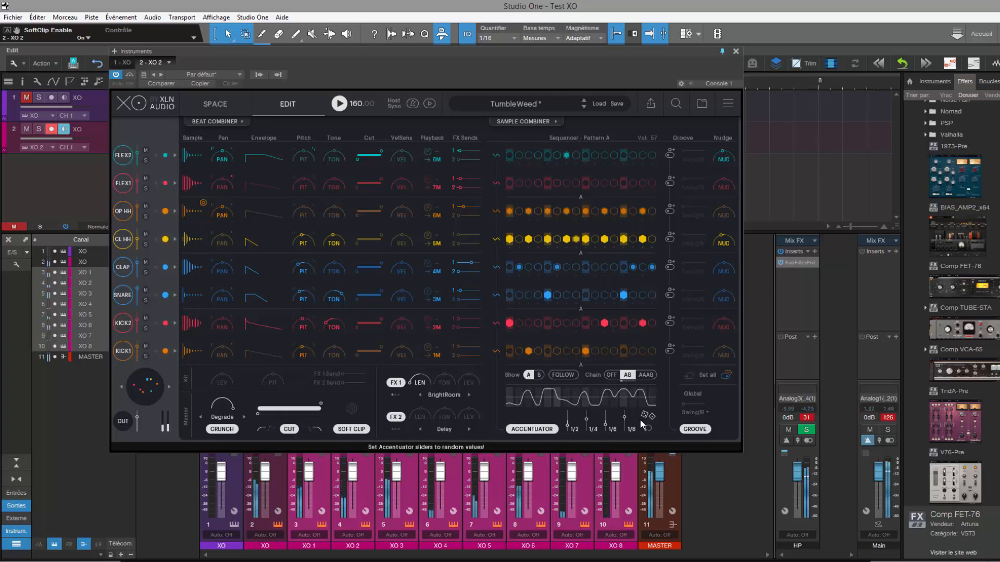
left_click(643, 419)
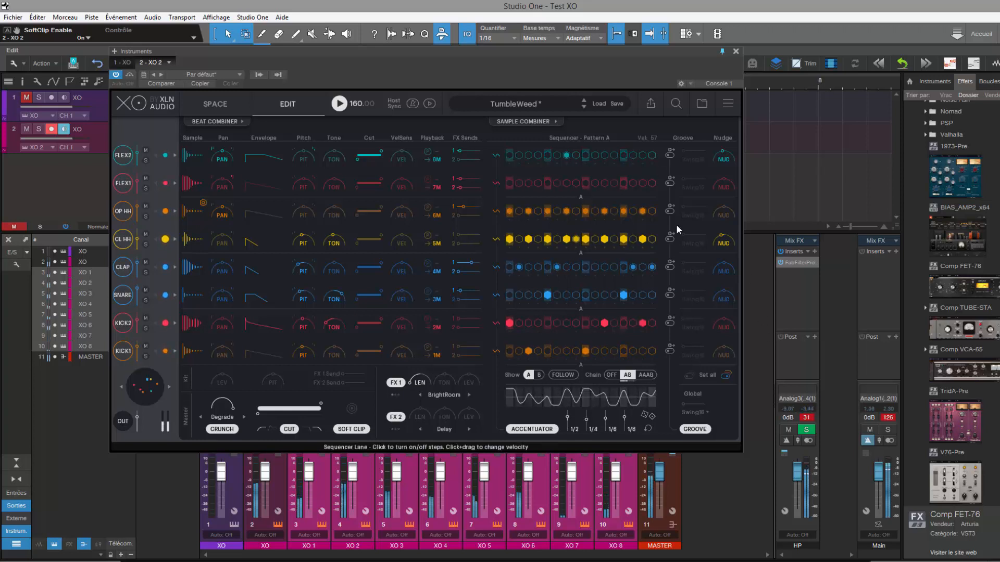
Raise the global groove amount to 100%, change its type to Swing 16 Vintage, and reduce the amount to about 50%.
left_click(696, 429)
left_click(698, 430)
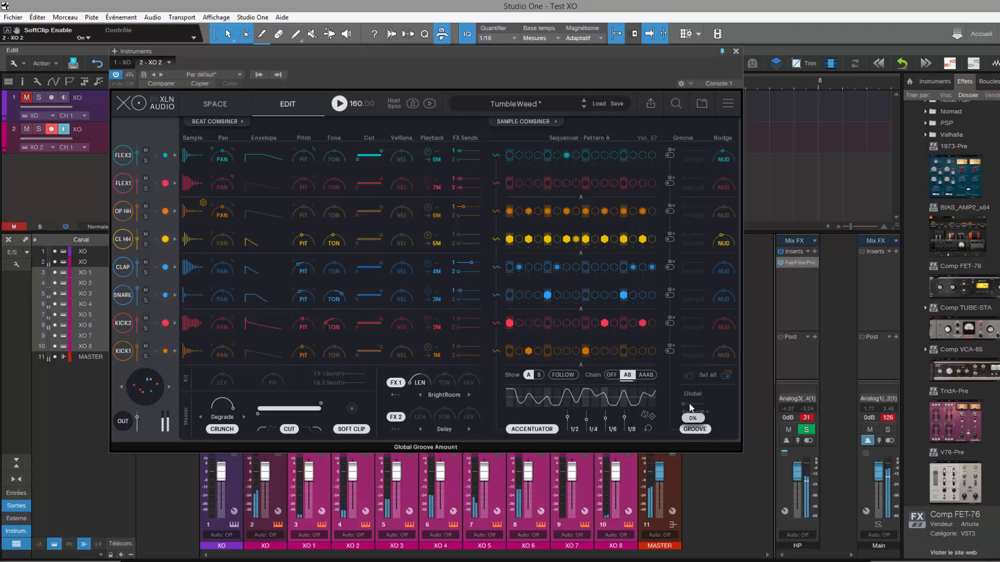
mouse_move(686, 405)
left_click_drag(693, 408, 707, 414)
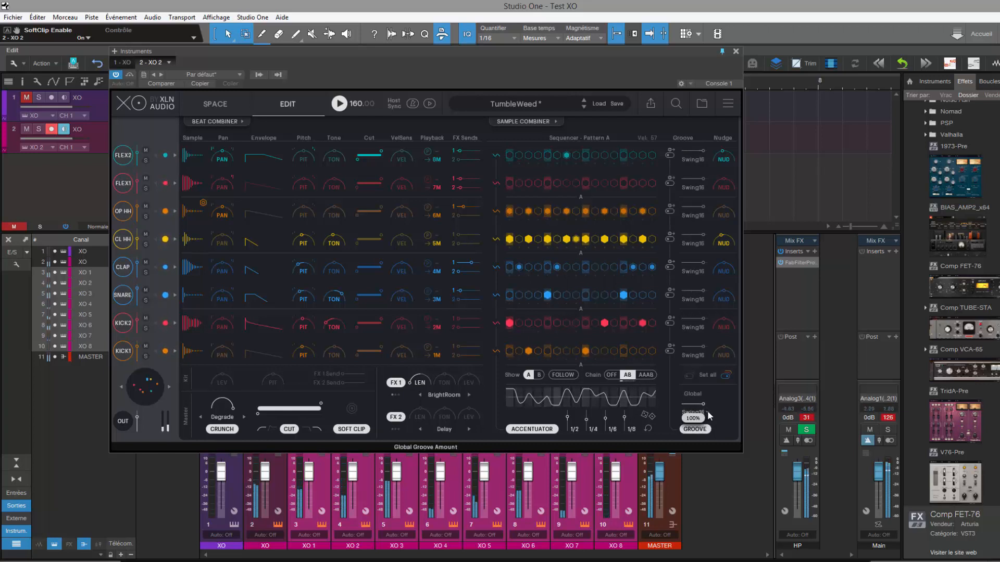
left_click(706, 415)
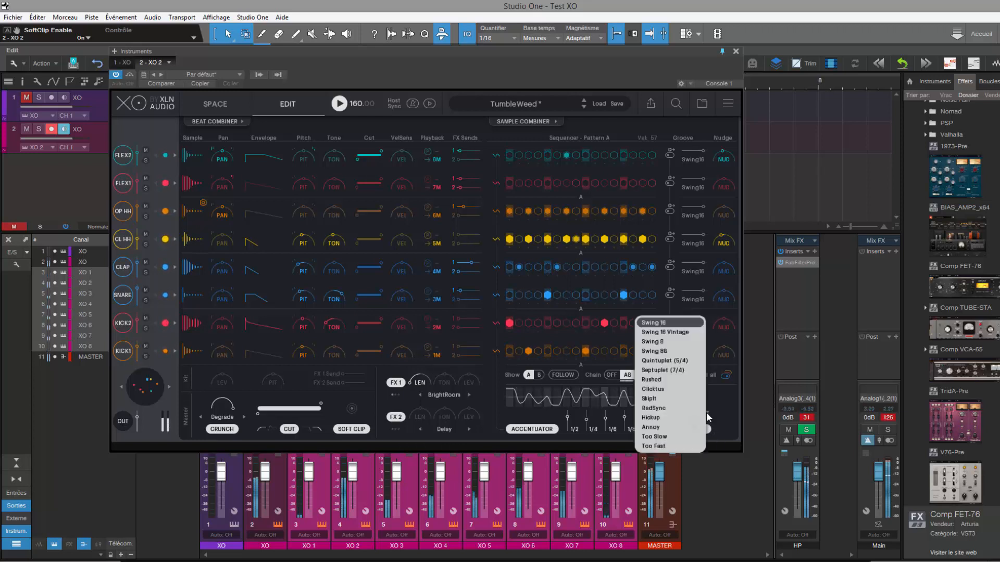
left_click(685, 333)
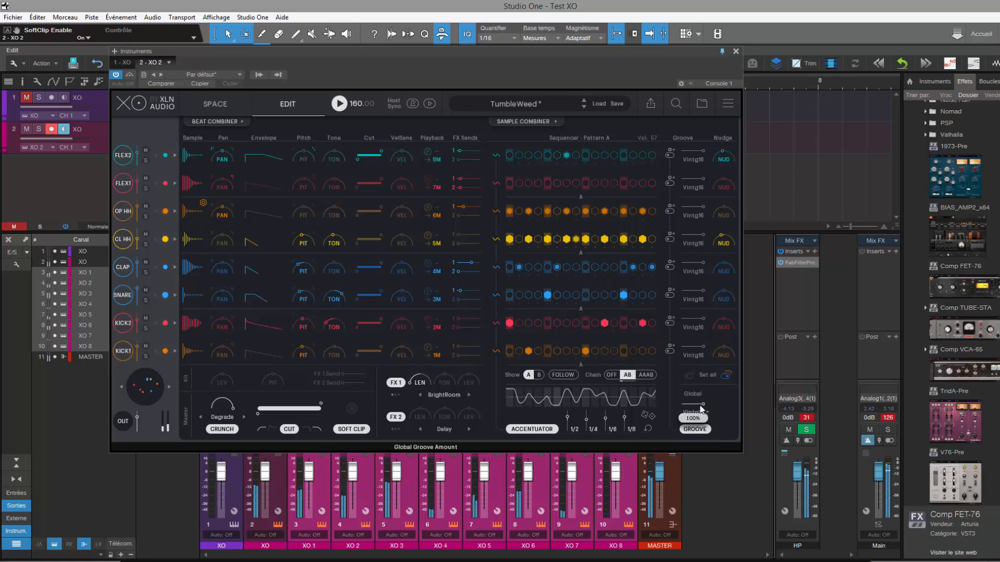
left_click_drag(700, 408, 692, 408)
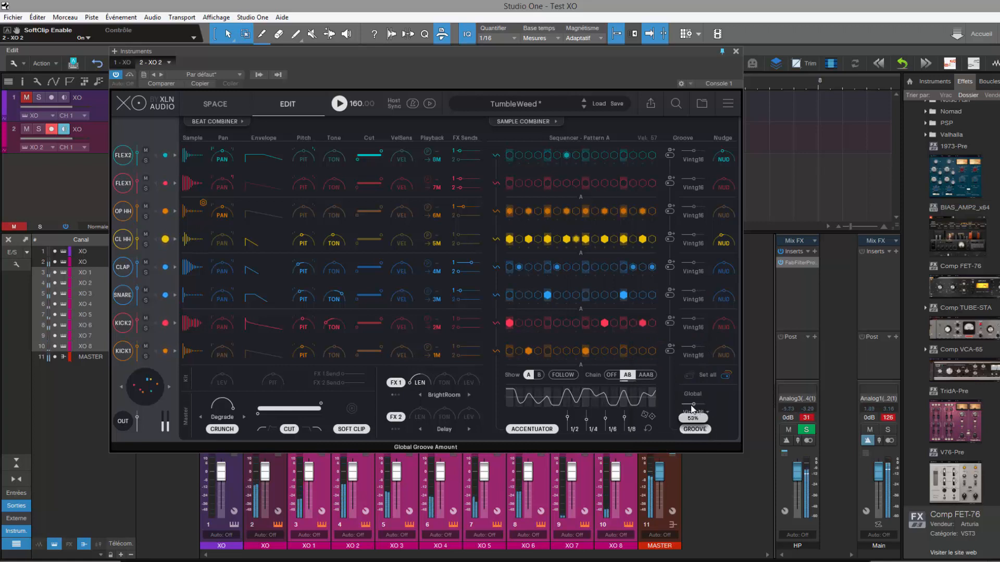
Switch all eight lanes, from KICK1 up to FLEX2, from the global groove to their individual groove settings.
left_click(671, 349)
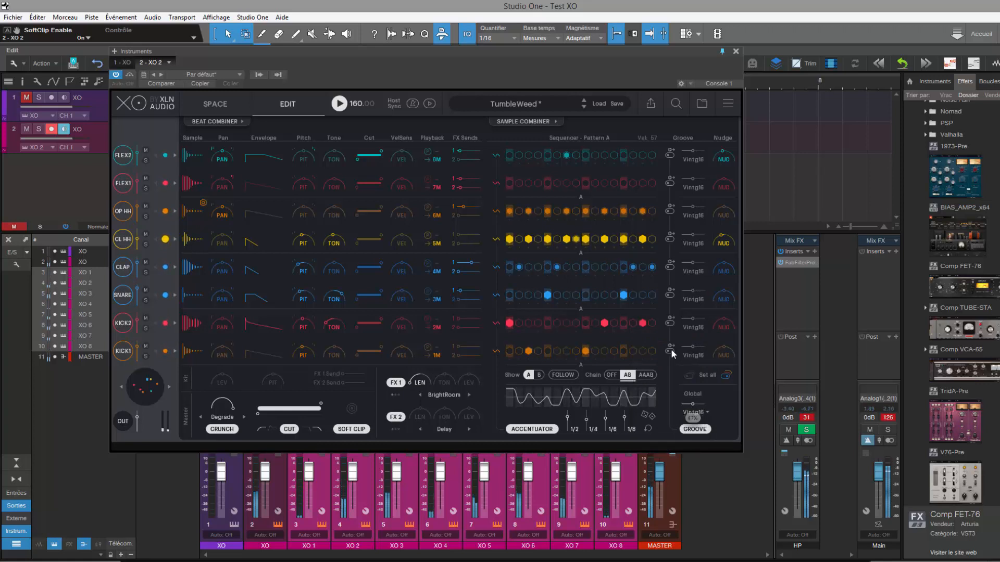
left_click(670, 322)
left_click(669, 295)
left_click(670, 267)
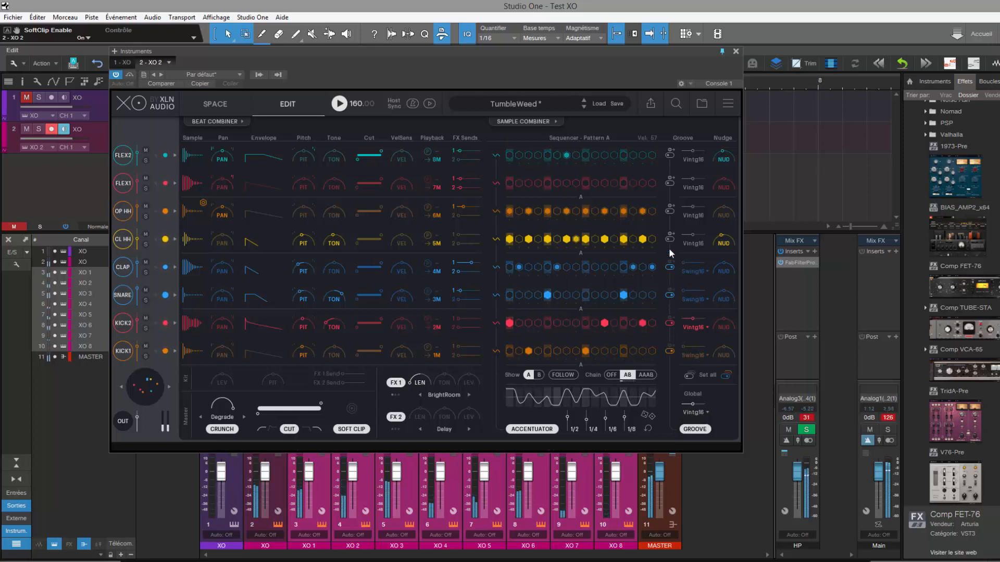
left_click(669, 238)
left_click(669, 211)
left_click(669, 183)
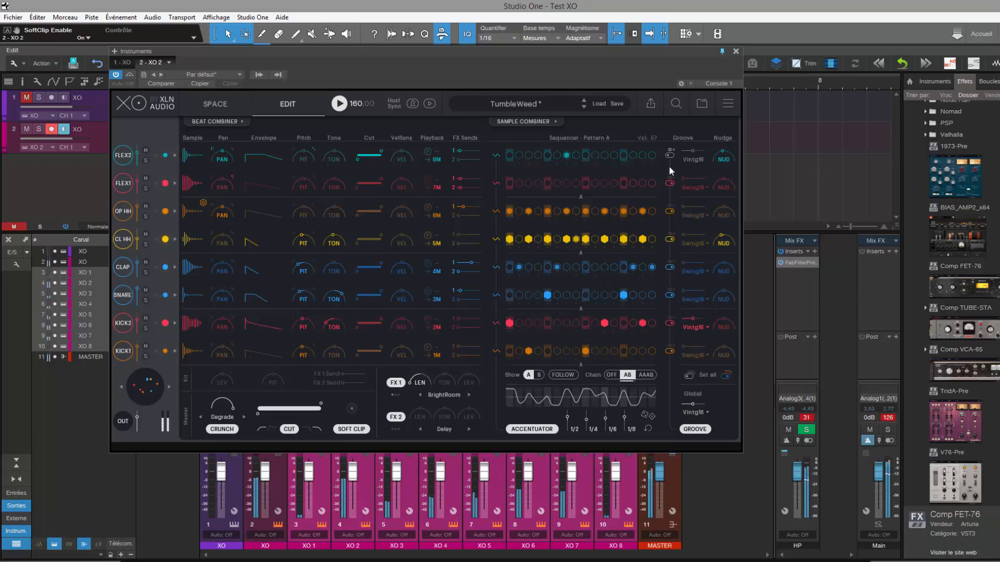
left_click(670, 155)
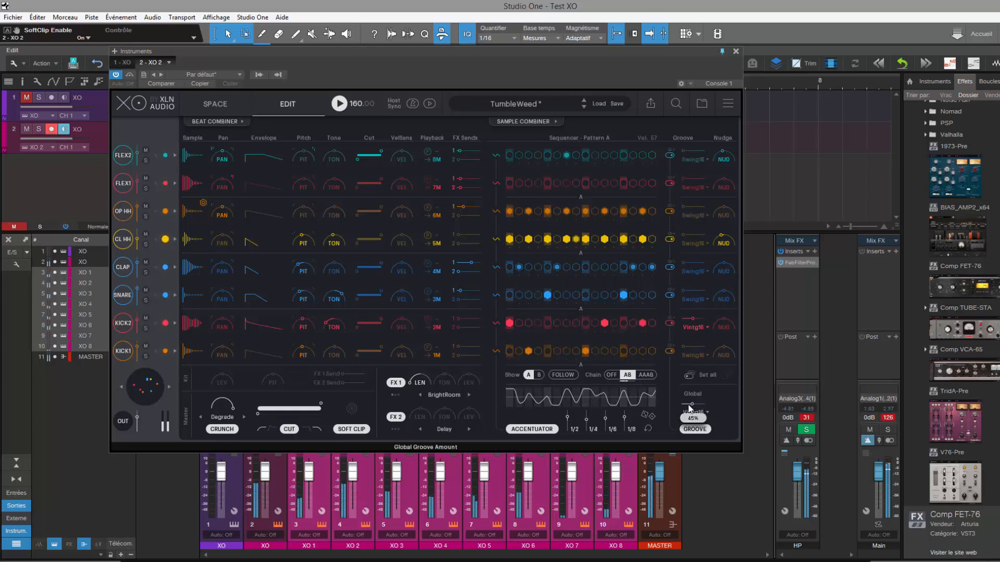
Adjust the global groove amount, raise the individual groove amounts of the lanes, and switch the Groove section off.
mouse_move(697, 402)
left_mouse_down()
mouse_move(681, 407)
mouse_move(695, 408)
left_mouse_up()
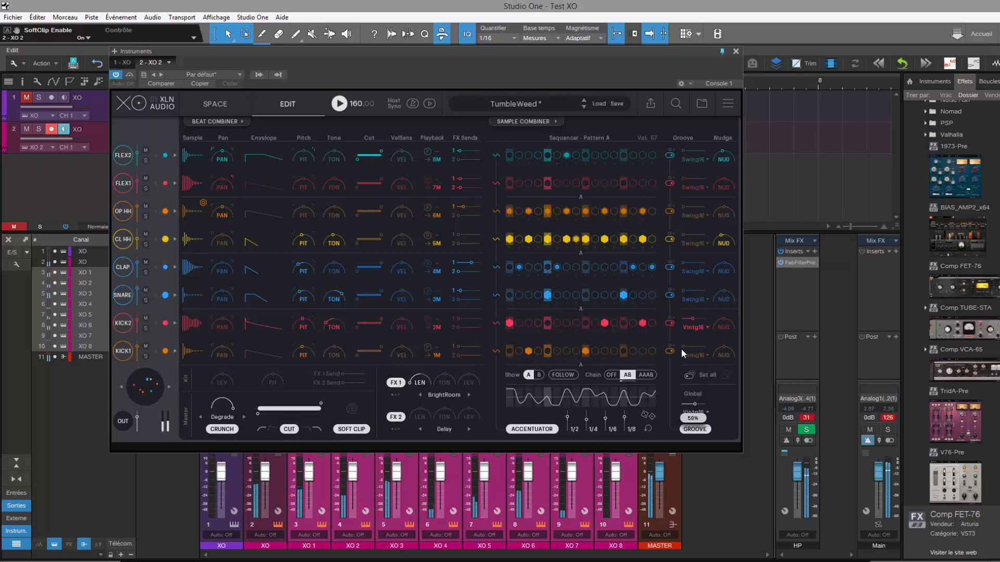
left_click_drag(682, 349, 694, 350)
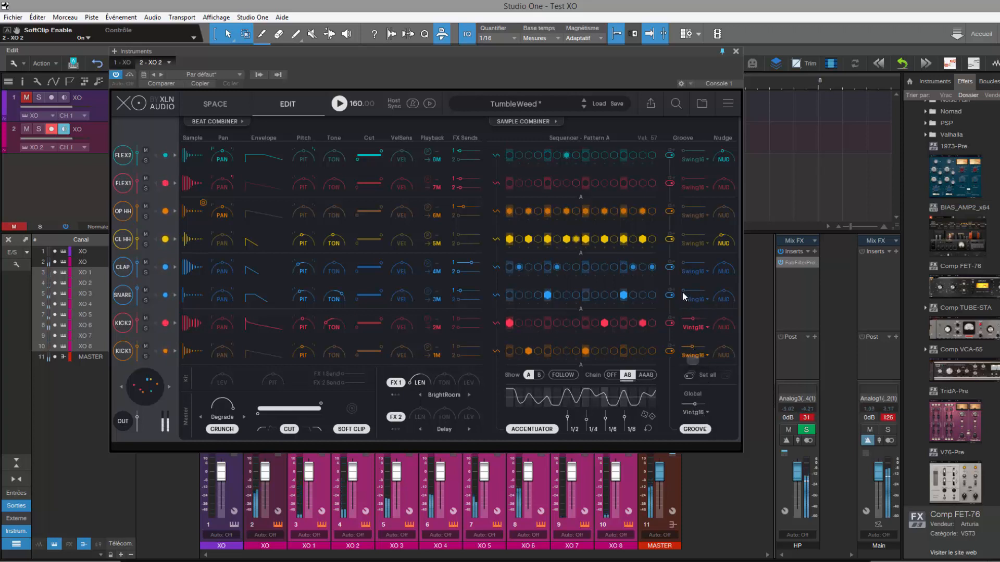
left_click_drag(682, 291, 701, 179)
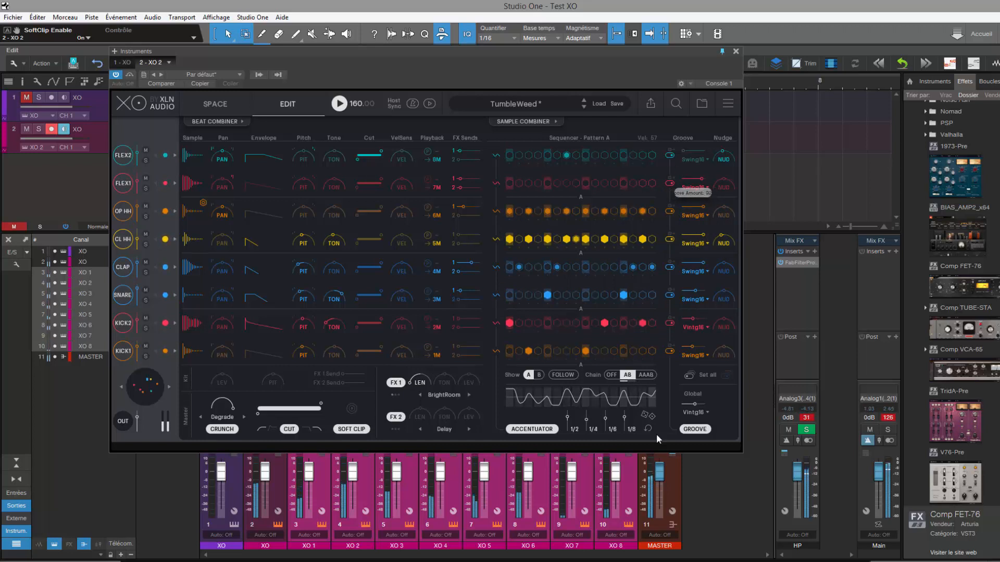
left_click(703, 431)
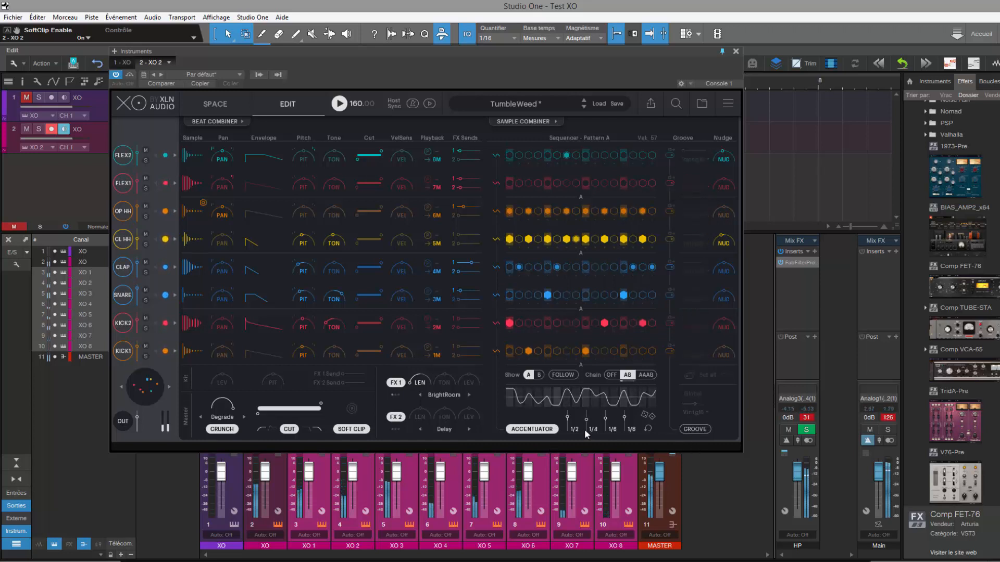
Lower the MASTER channel's volume to -49.8 dB, and look at the Space sample map before returning to the beat editor.
left_click_drag(666, 468, 662, 499)
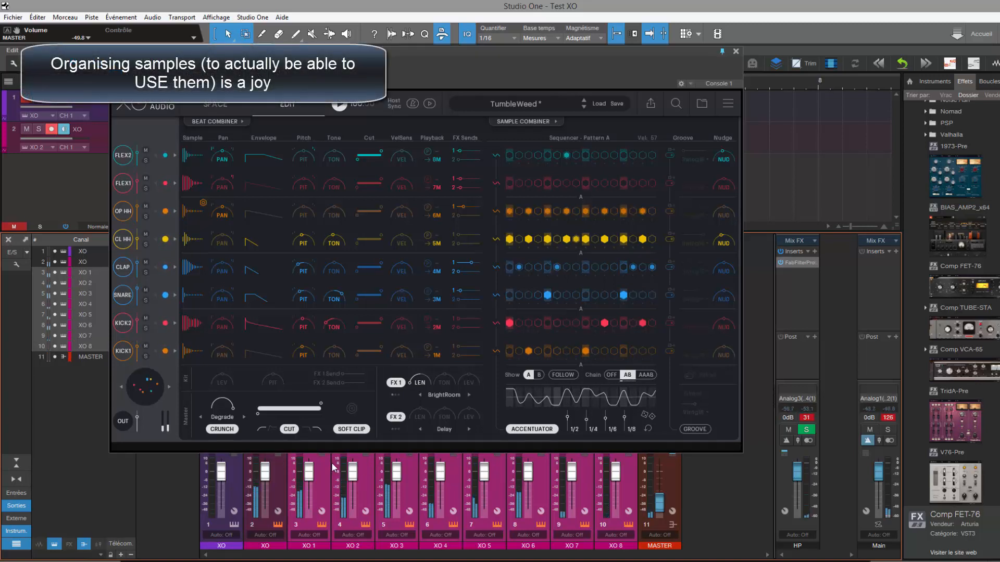
left_click(229, 110)
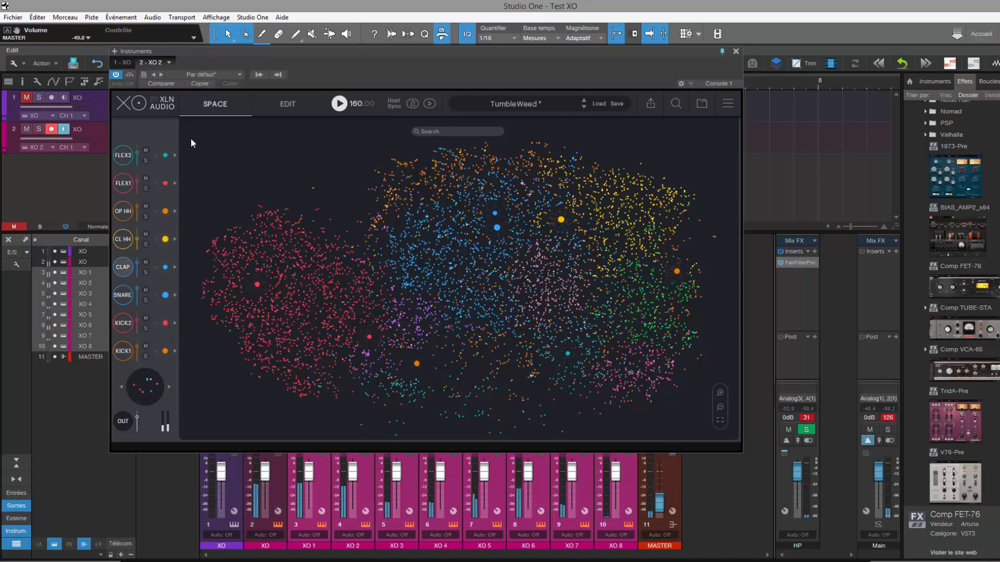
left_click(300, 110)
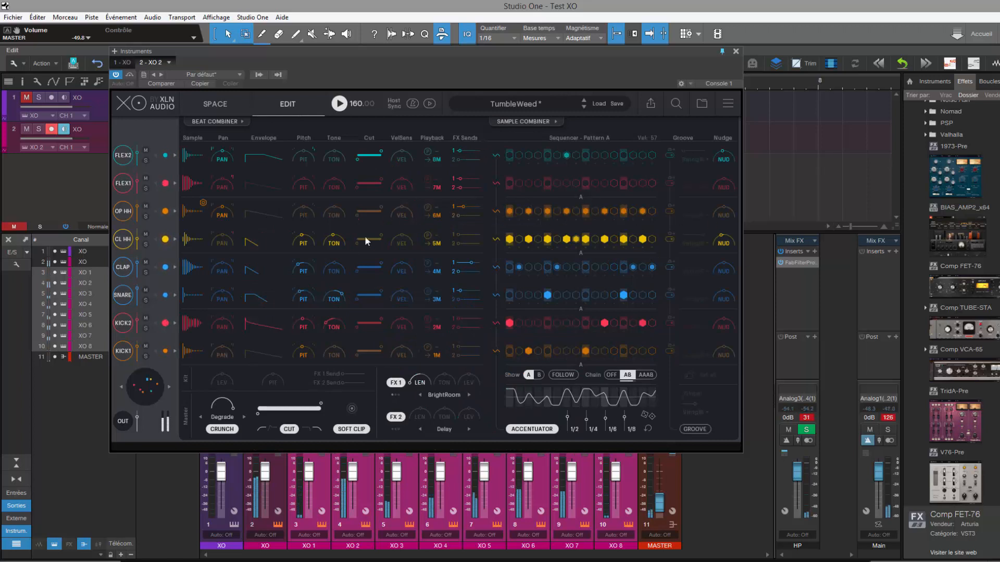